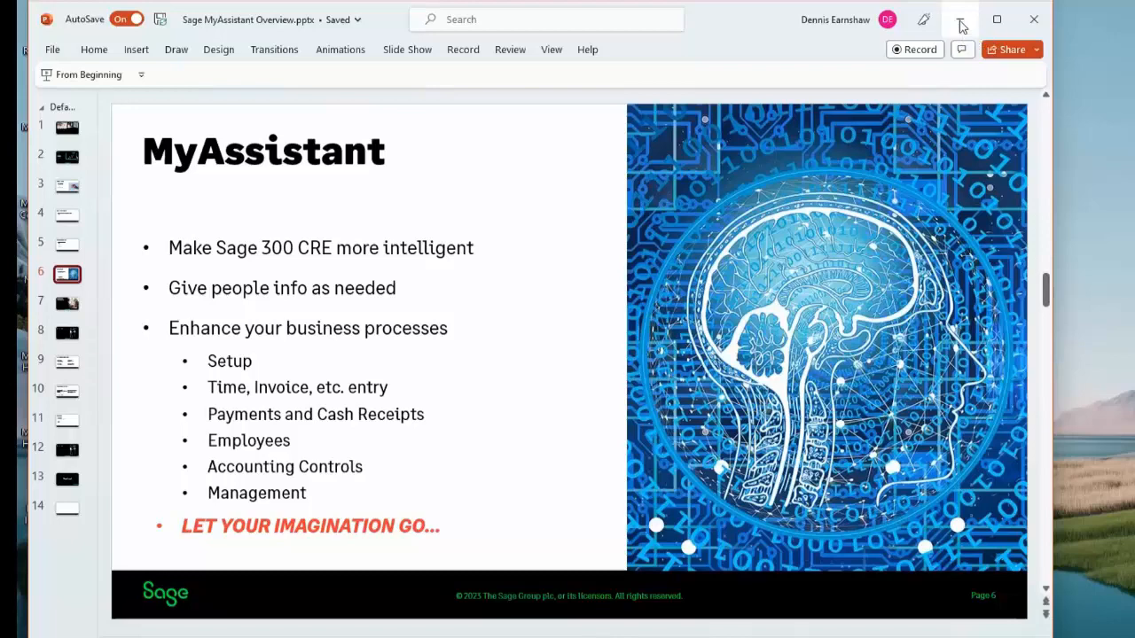
Minimize the presentation, switch to Outlook, make its window taller and view the "Jobs not billed in 40 days" email
left_click(960, 21)
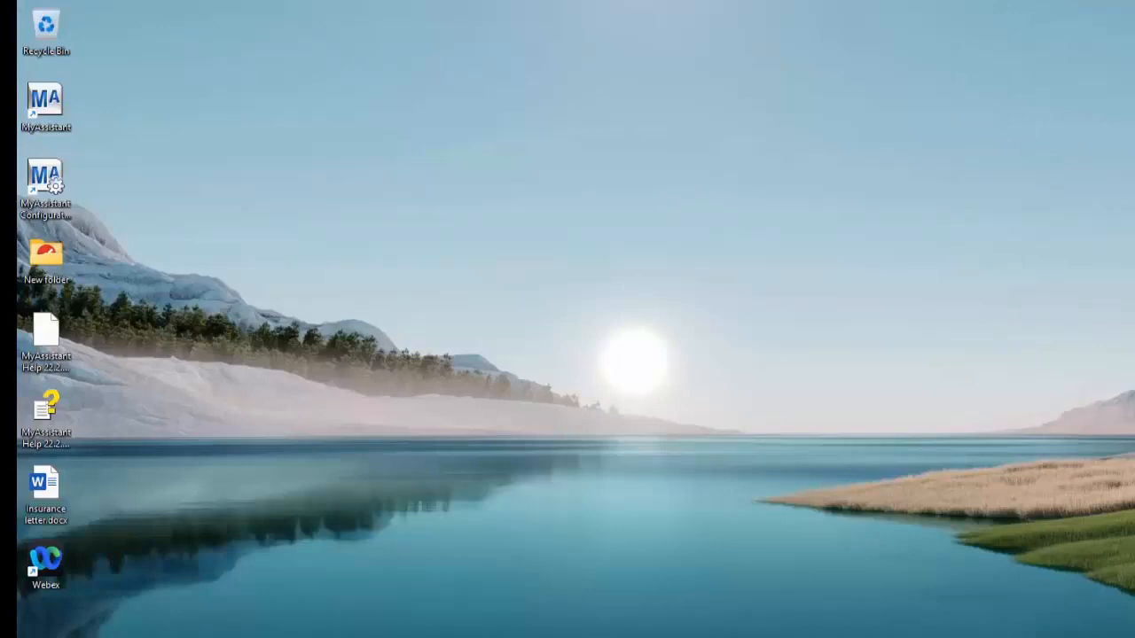
left_click(447, 632)
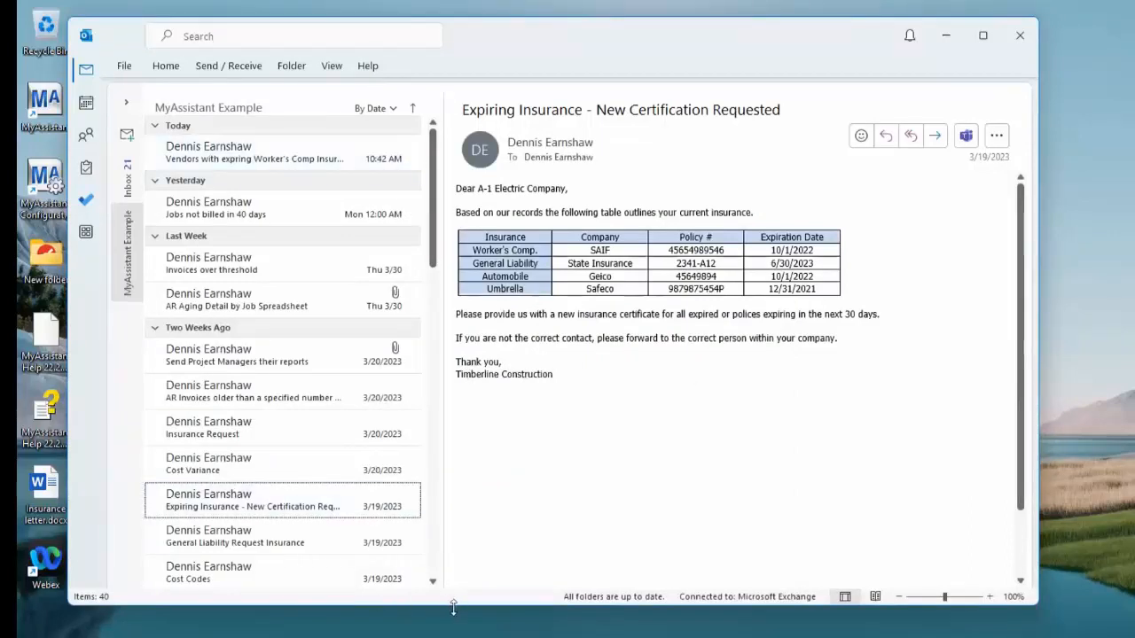
left_click_drag(453, 607, 454, 637)
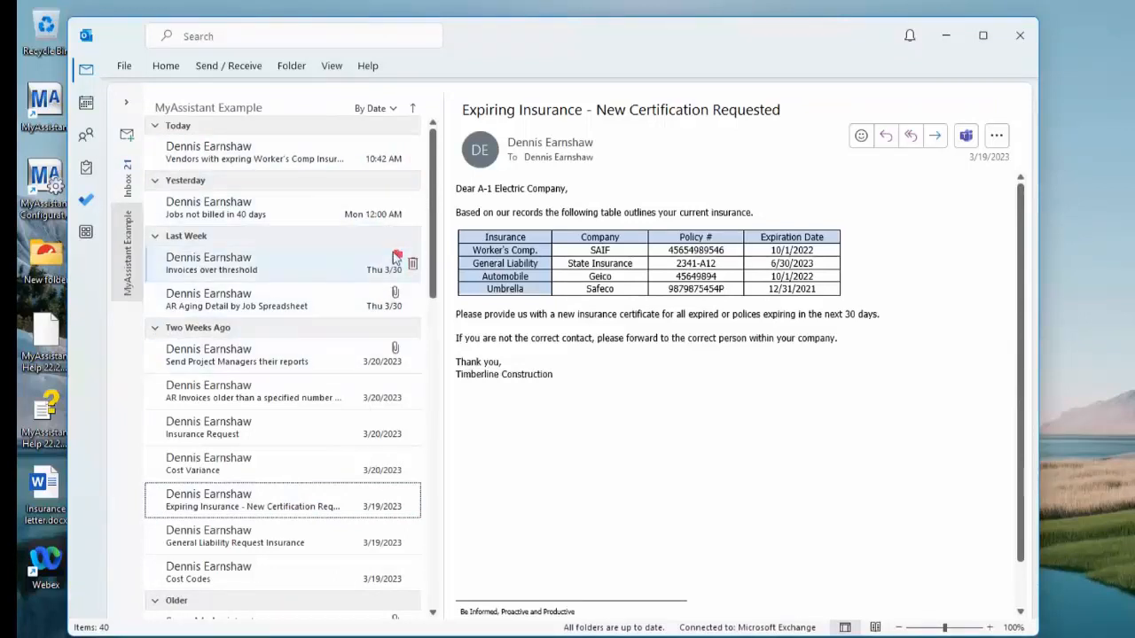
left_click(312, 215)
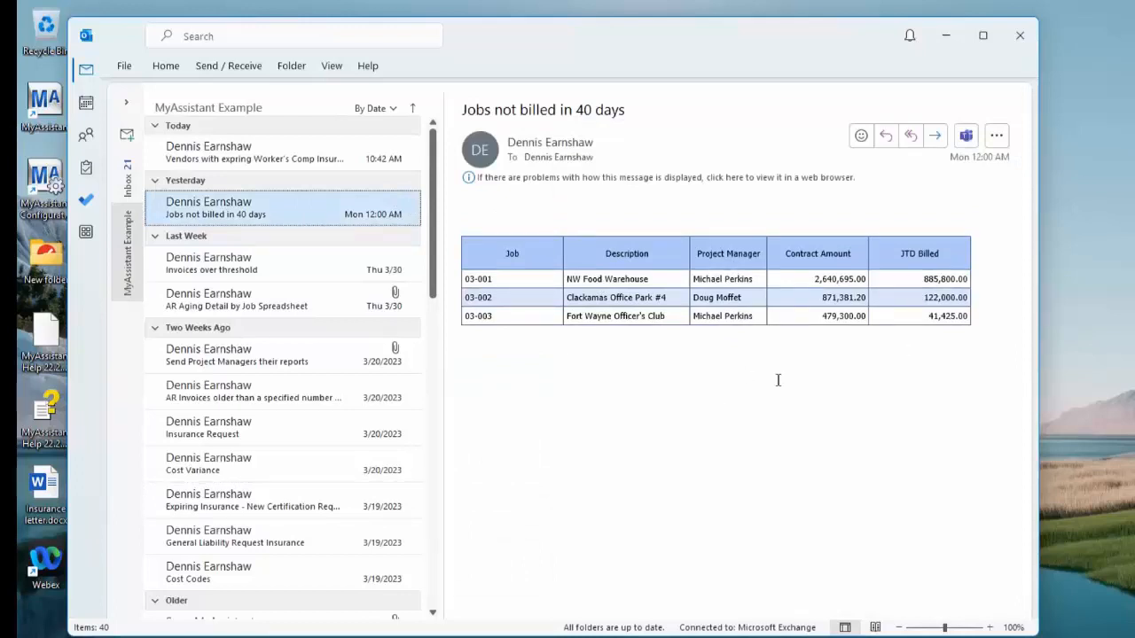
View the "Invoices over threshold" email and widen the window to show the table's Amount column
left_click(394, 266)
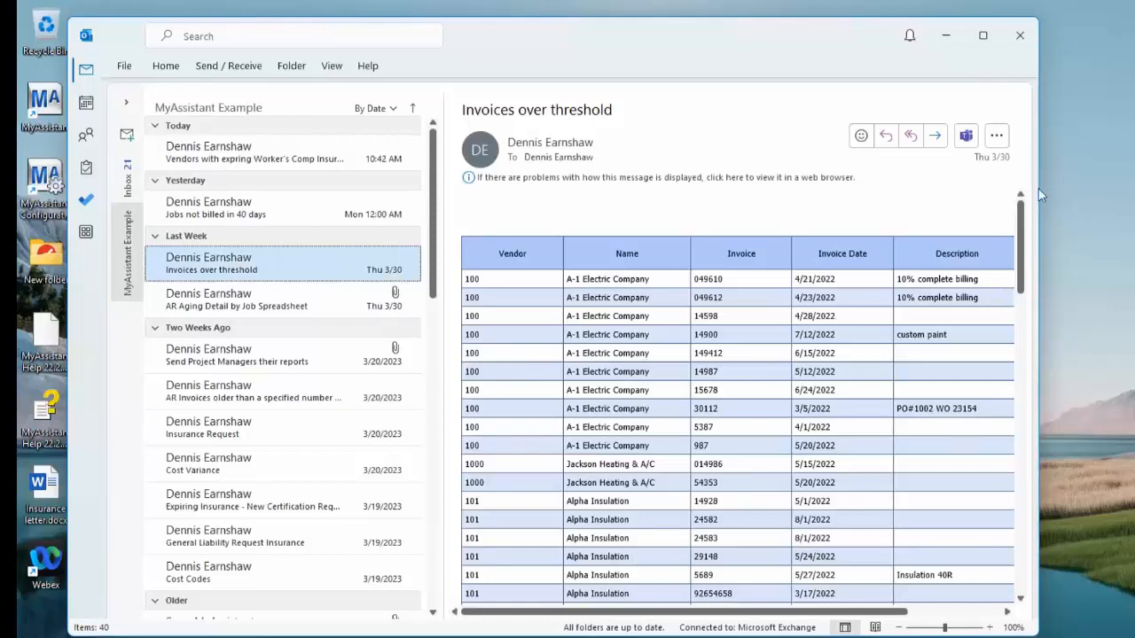
left_click_drag(1040, 183, 1041, 182)
left_click_drag(1089, 183, 1130, 174)
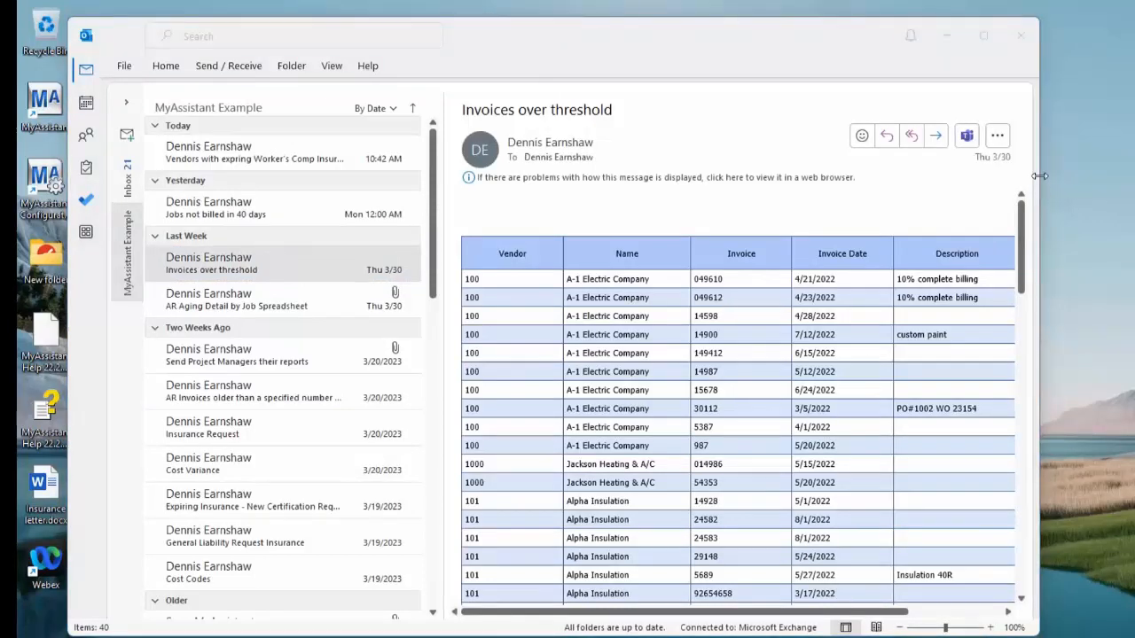
left_click_drag(1039, 175, 1134, 175)
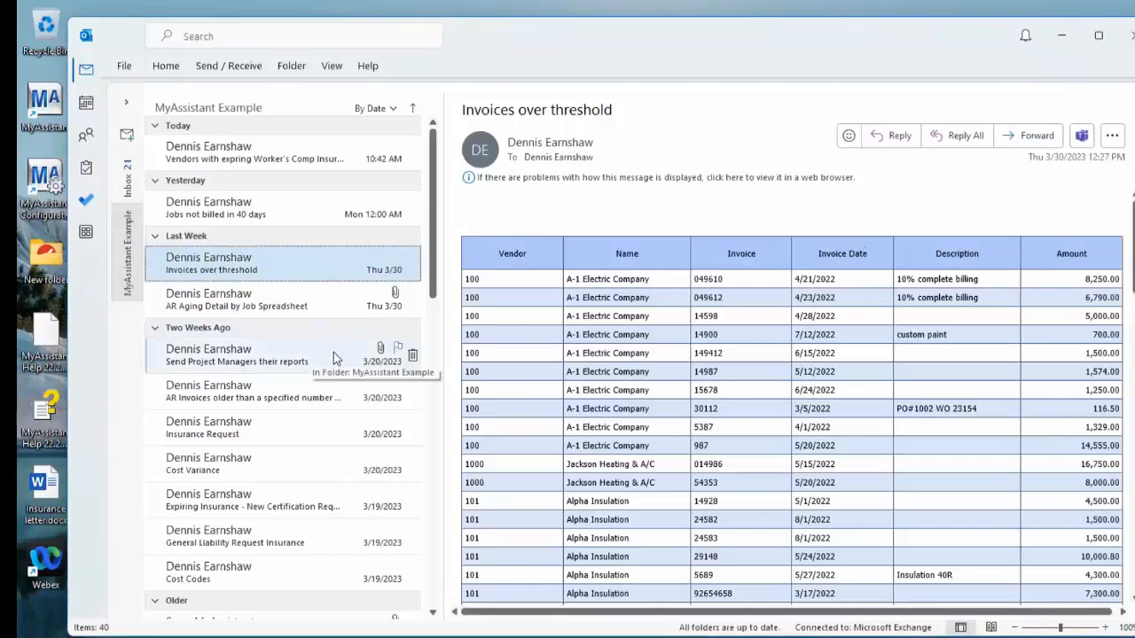
Preview the AR Aging Detail by Job Spreadsheet.xlsx attachment of the AR aging email in a wider window
left_click(341, 304)
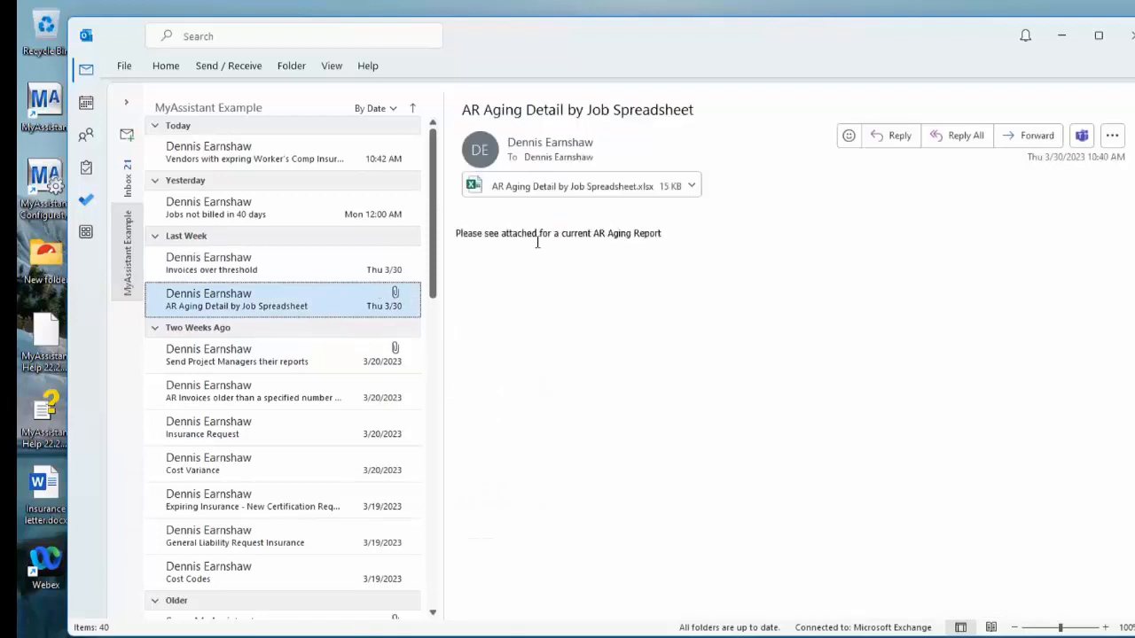
left_click(571, 188)
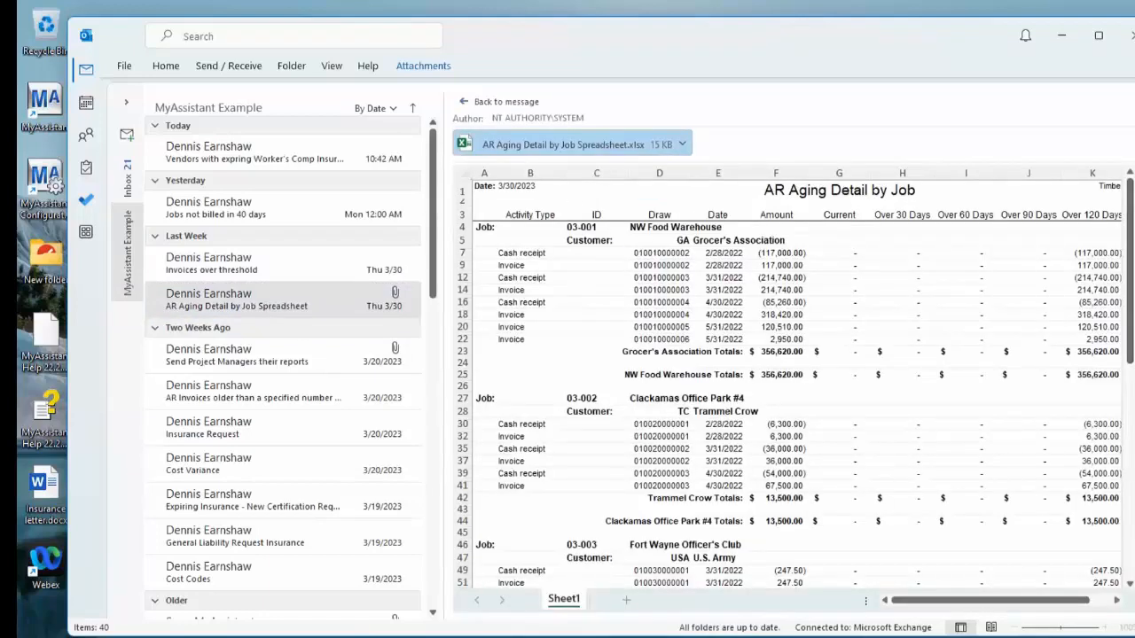
left_click_drag(1133, 211, 1134, 211)
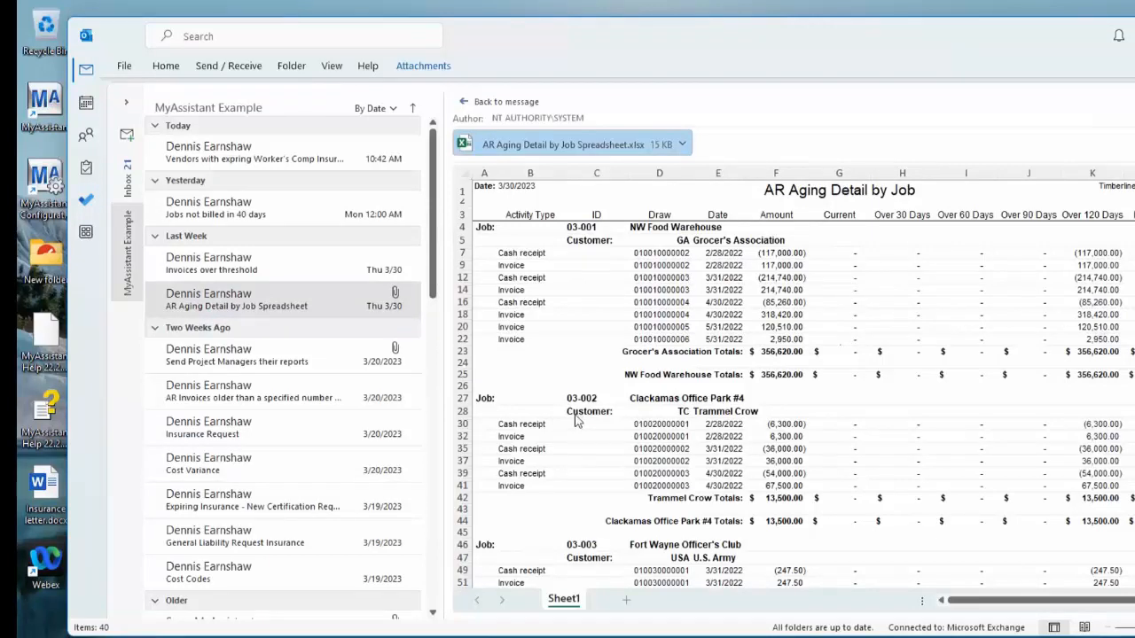
View the Cost By Project Manager.pdf attachment of the "Send Project Managers their reports" email and close it
left_click(256, 363)
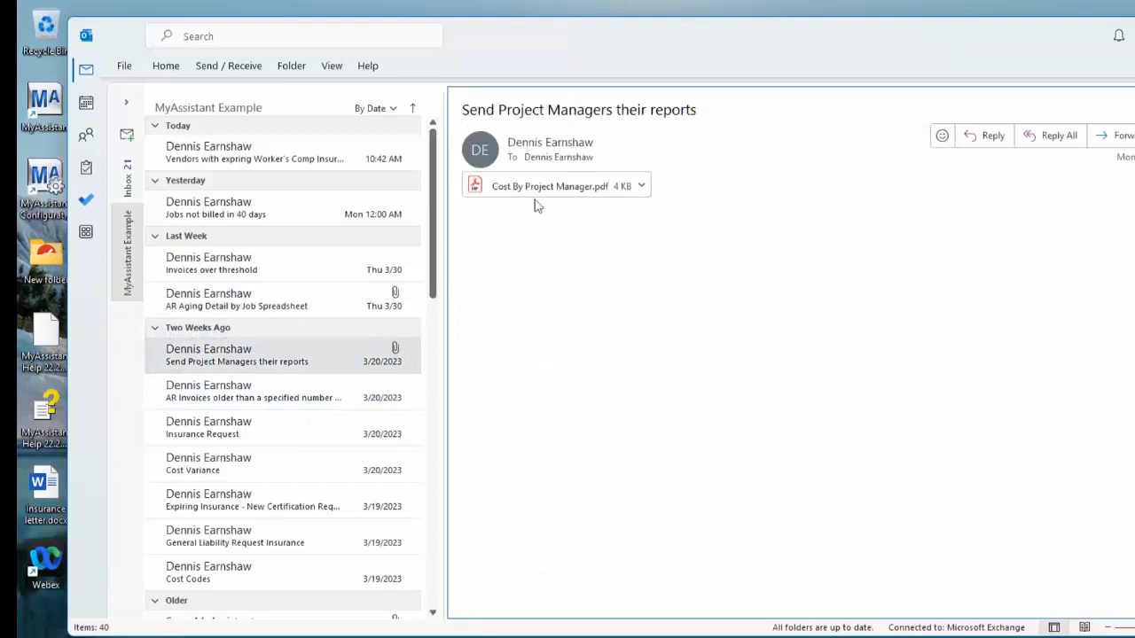
double_click(591, 188)
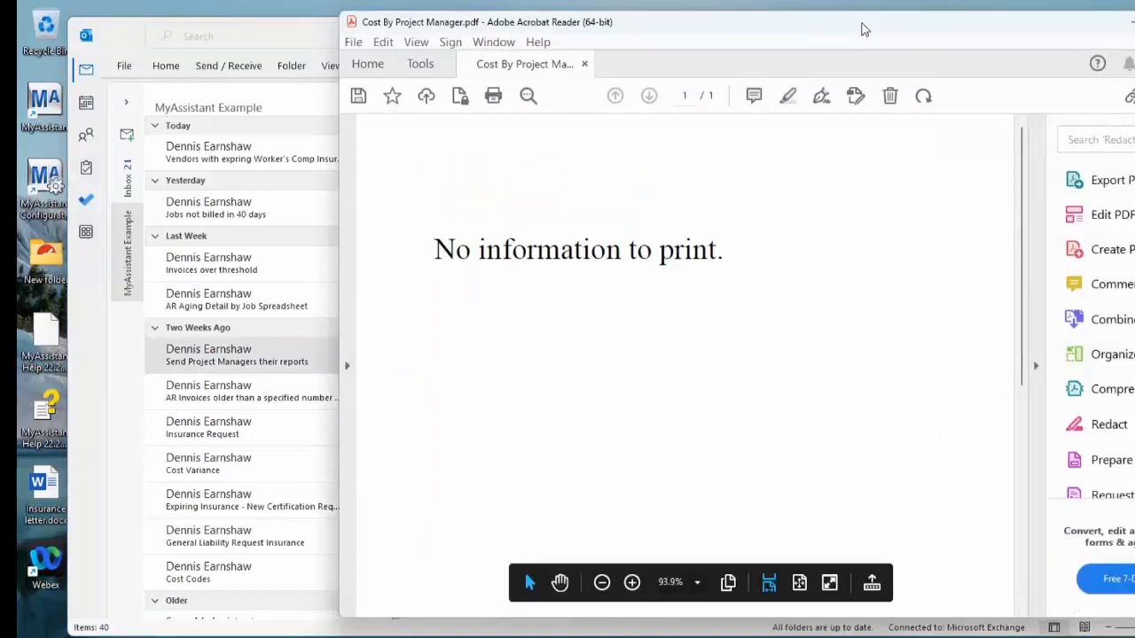
left_click_drag(864, 29, 891, 92)
left_click(1134, 84)
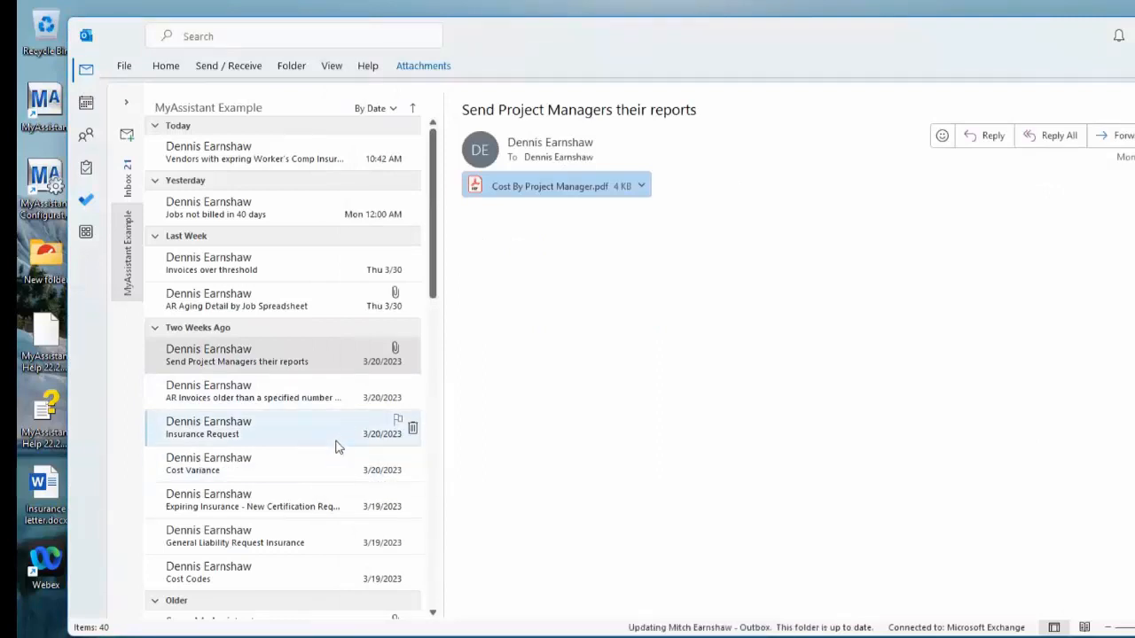
Search the MyAssistant Example mail folder for "pay"
left_click(310, 36)
type("pay")
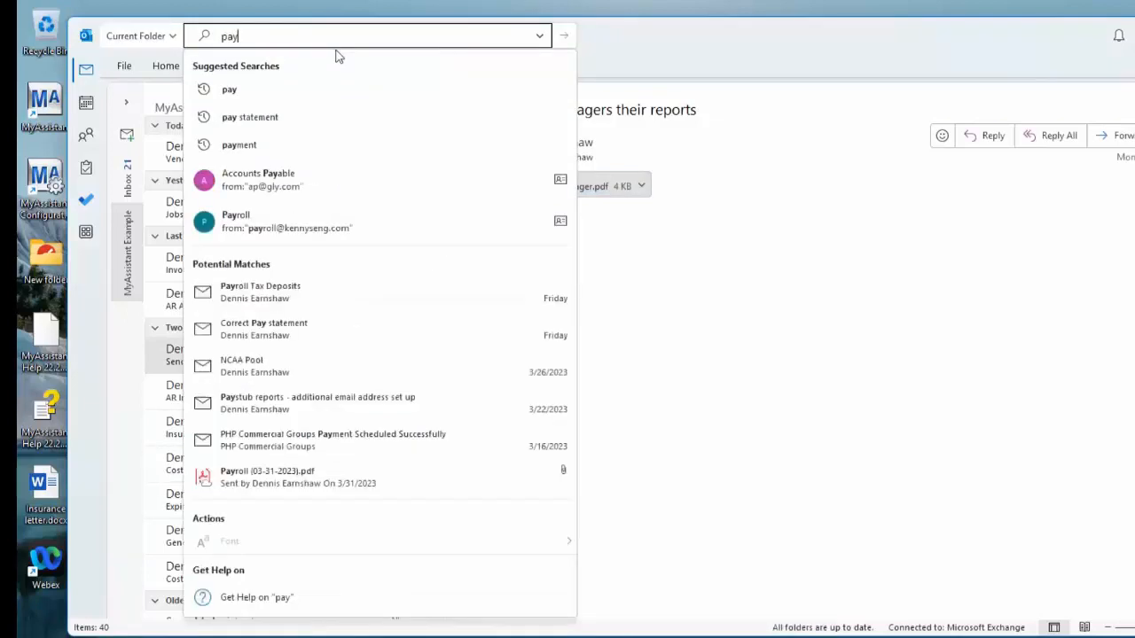
left_click(293, 91)
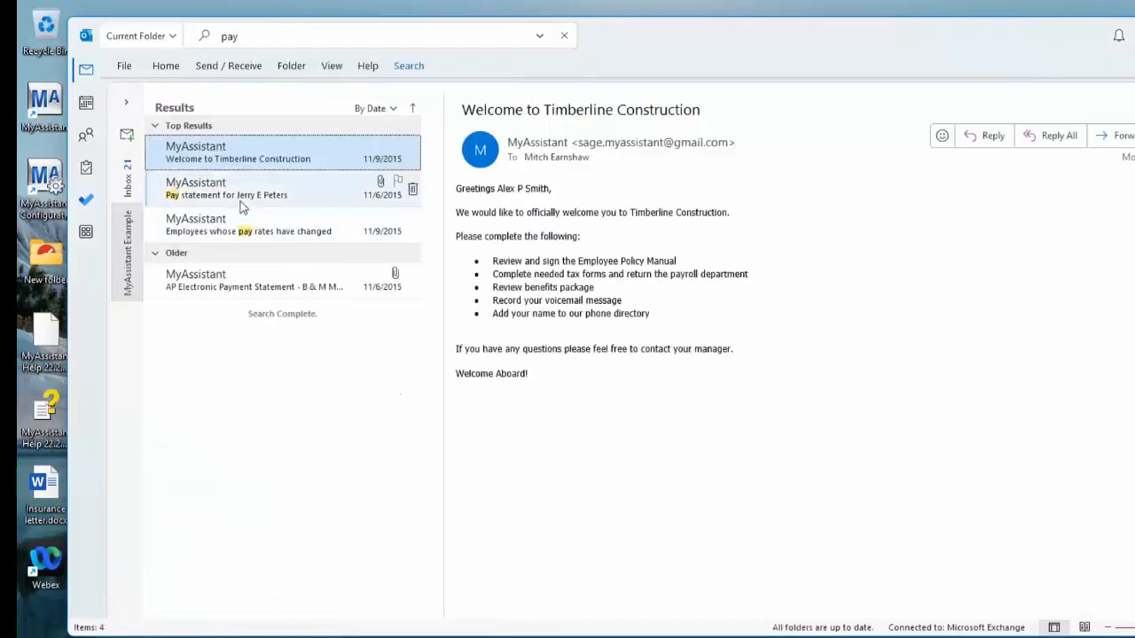
View the Direct Deposit Notification.pdf attachment of the employee's pay statement email in an enlarged view and close it
left_click(242, 206)
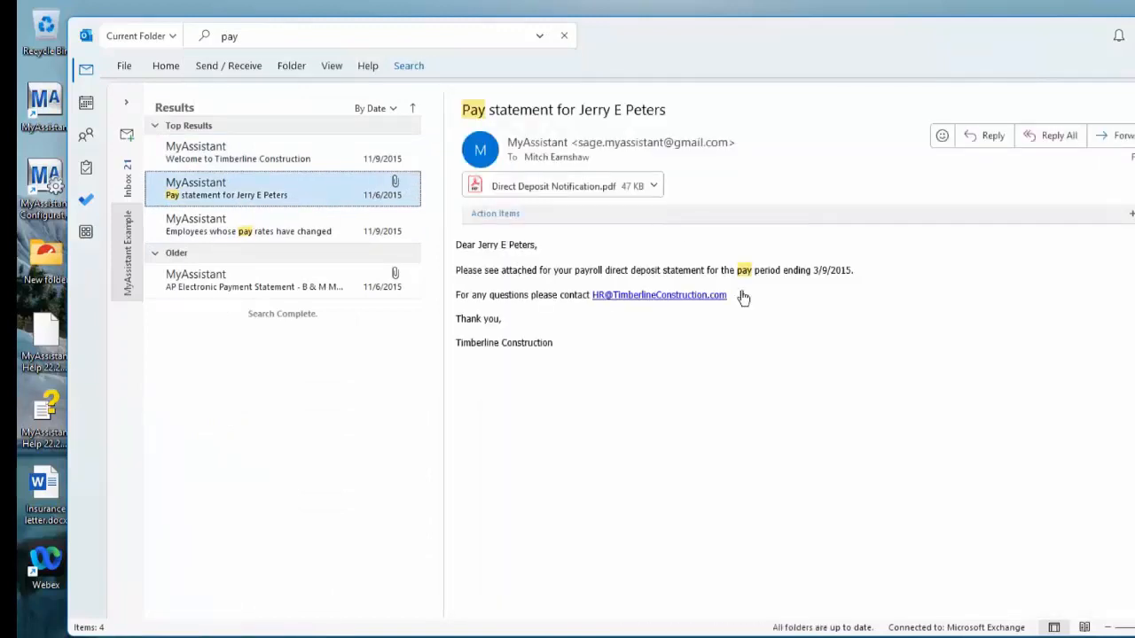
left_click(587, 193)
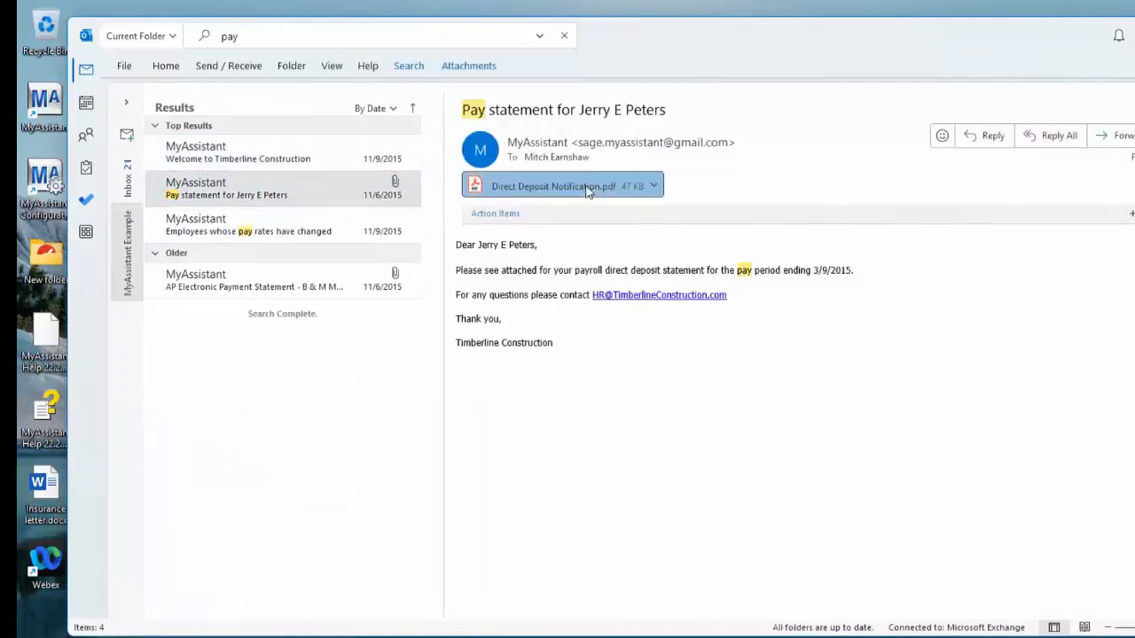
double_click(587, 188)
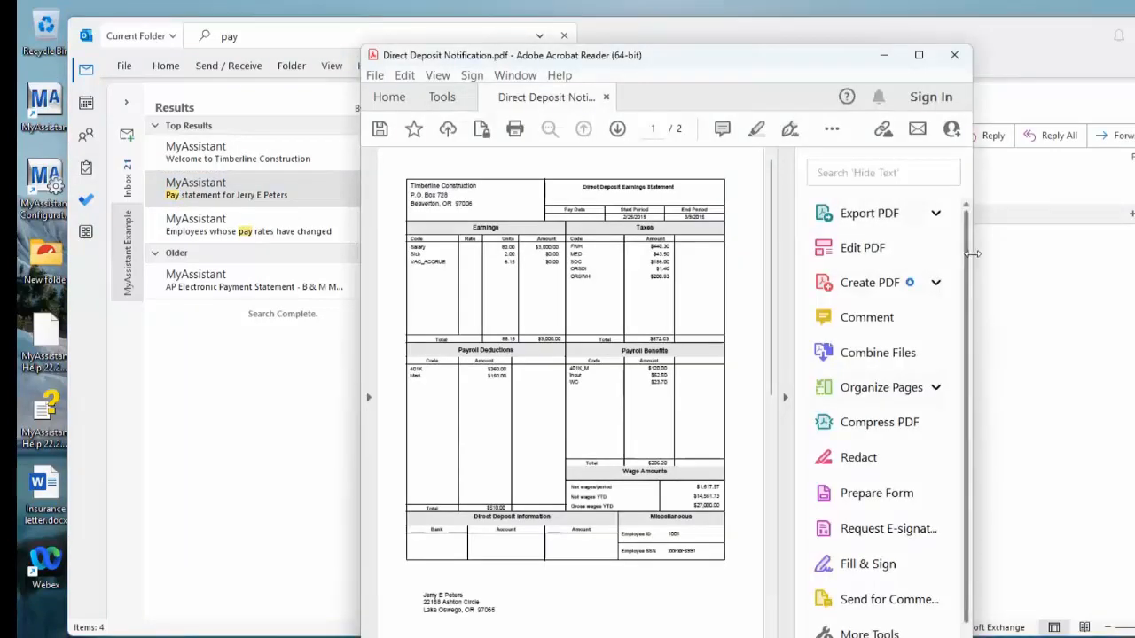
left_click_drag(973, 253, 1134, 345)
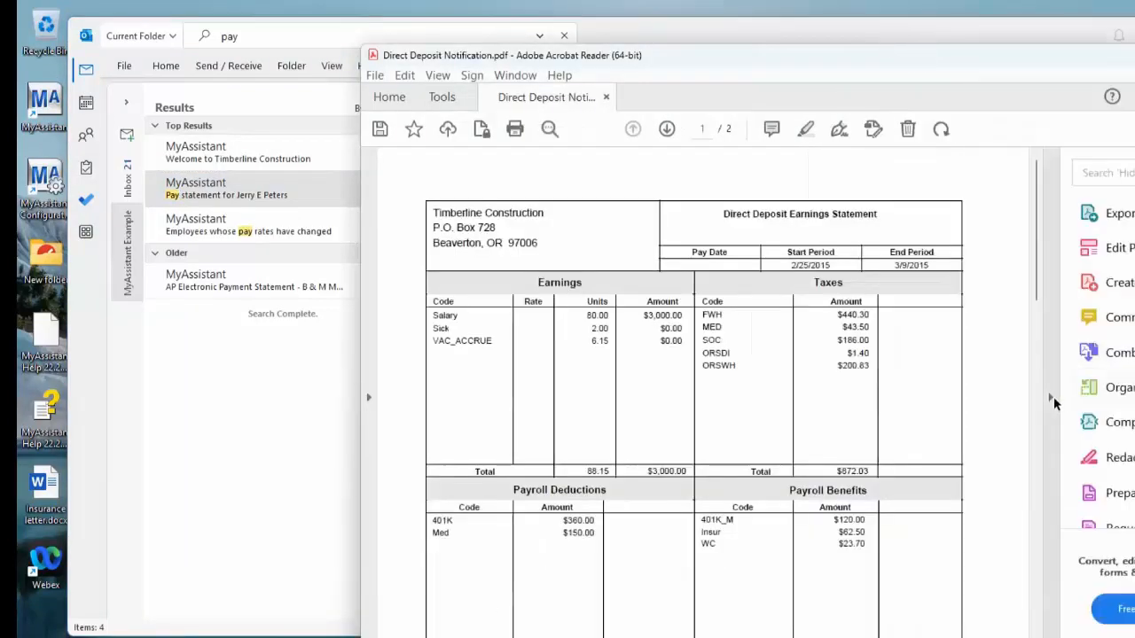
left_click(1058, 404)
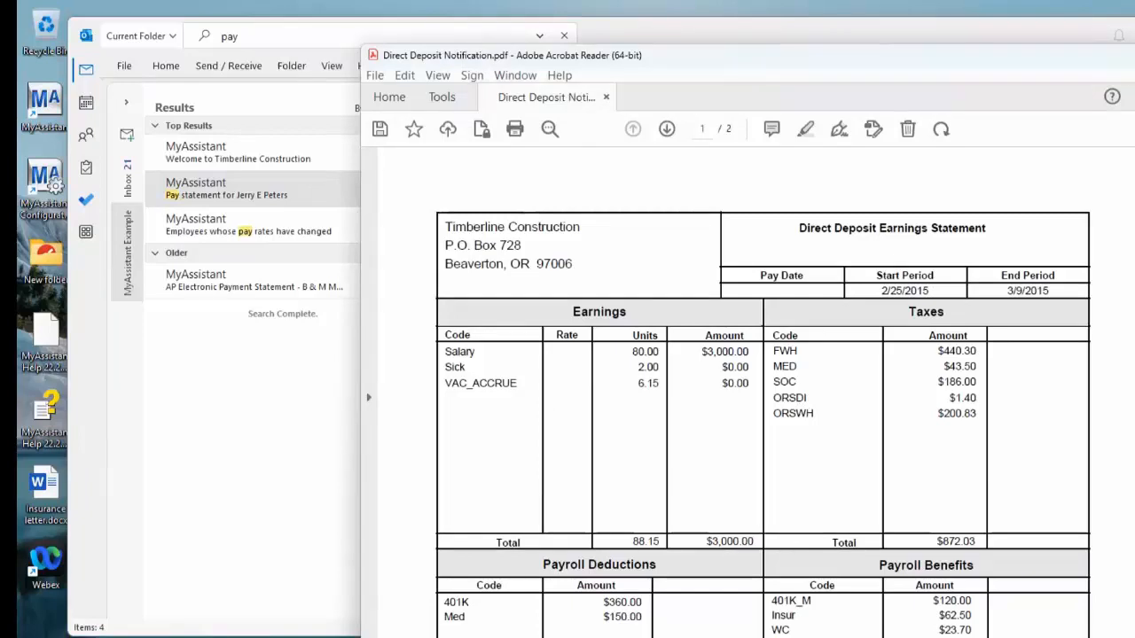
left_click(1134, 55)
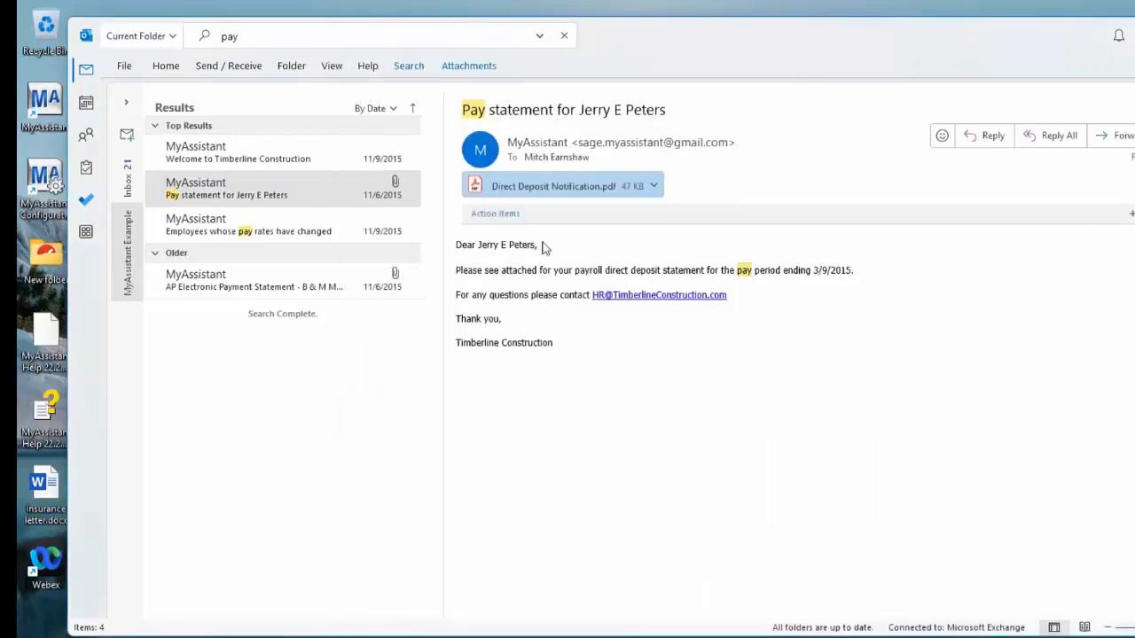
View the Electronic Payment Notification.pdf attachment of the B & M Marble, Inc. payment statement email in an enlarged view and close it
left_click(280, 288)
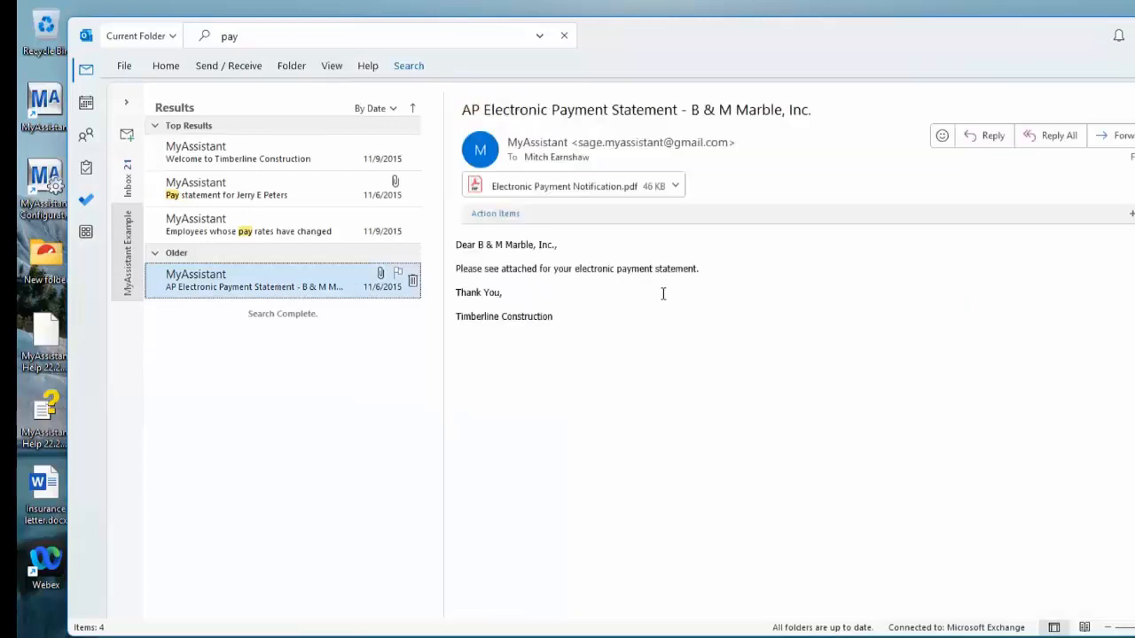
left_click(618, 193)
double_click(618, 193)
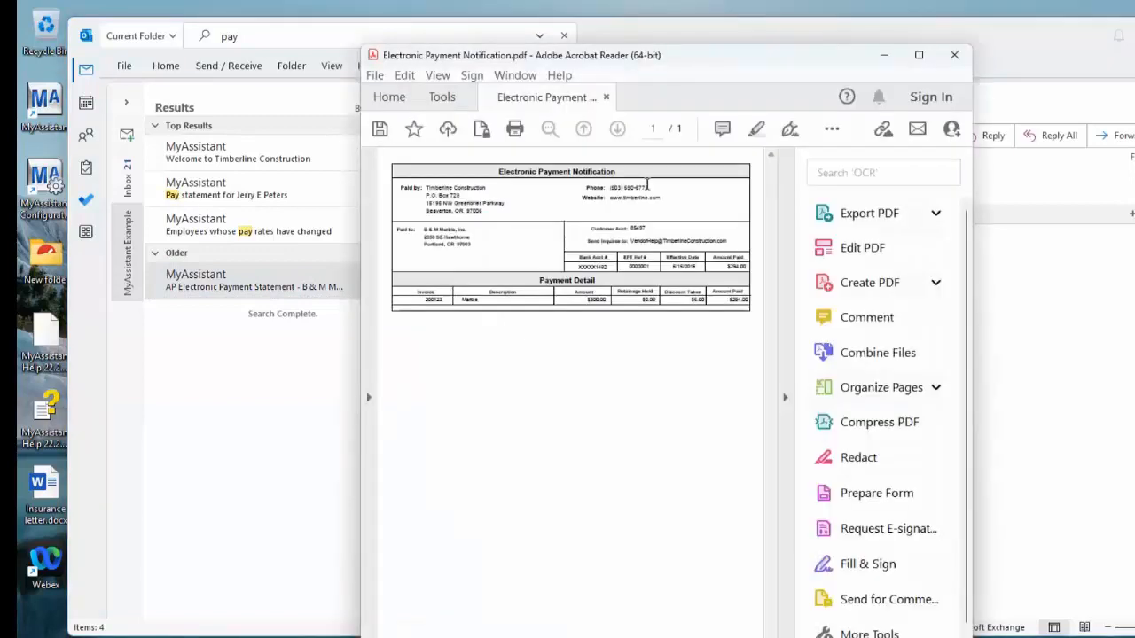
left_click(788, 396)
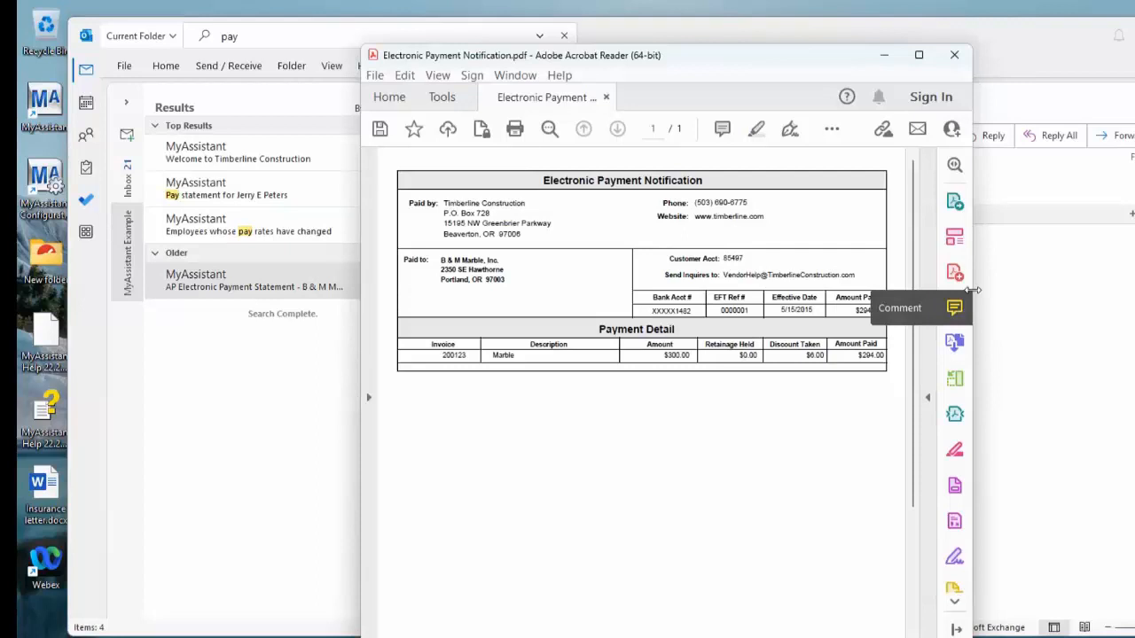
left_click_drag(974, 290, 1128, 306)
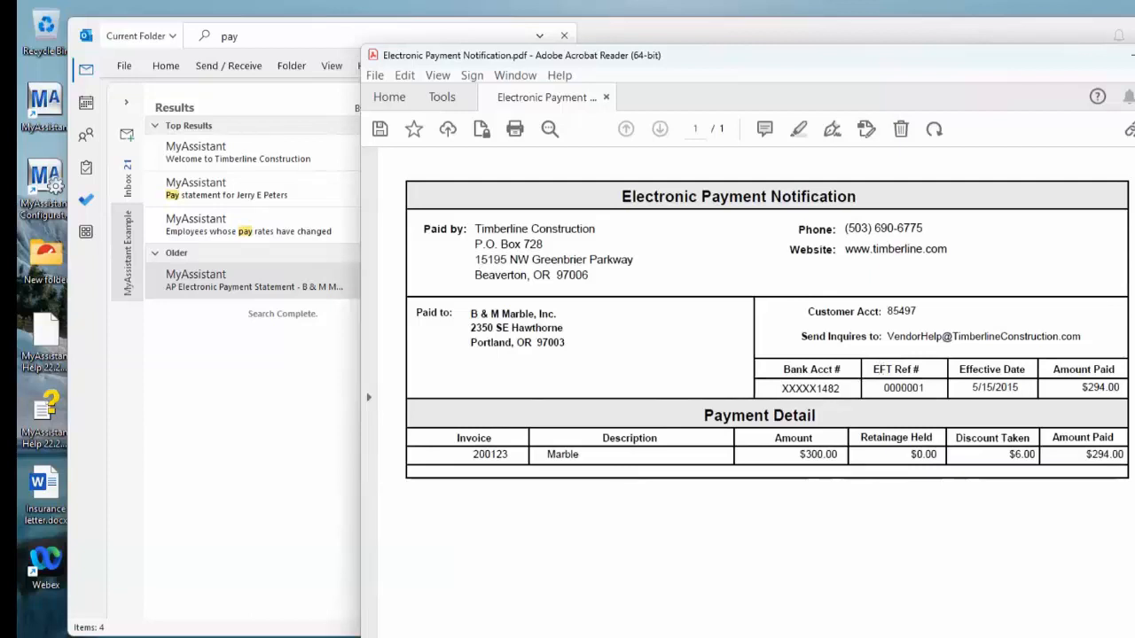
left_click(1133, 55)
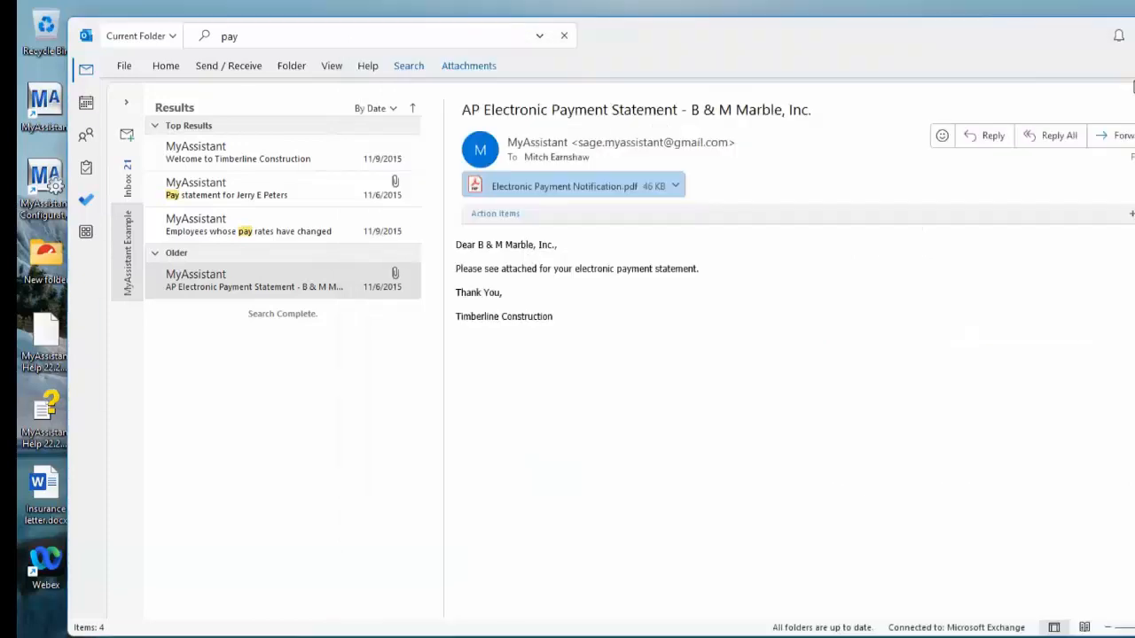
Clear the mail search, look through the folder's messages and minimize the mail window
left_click(563, 37)
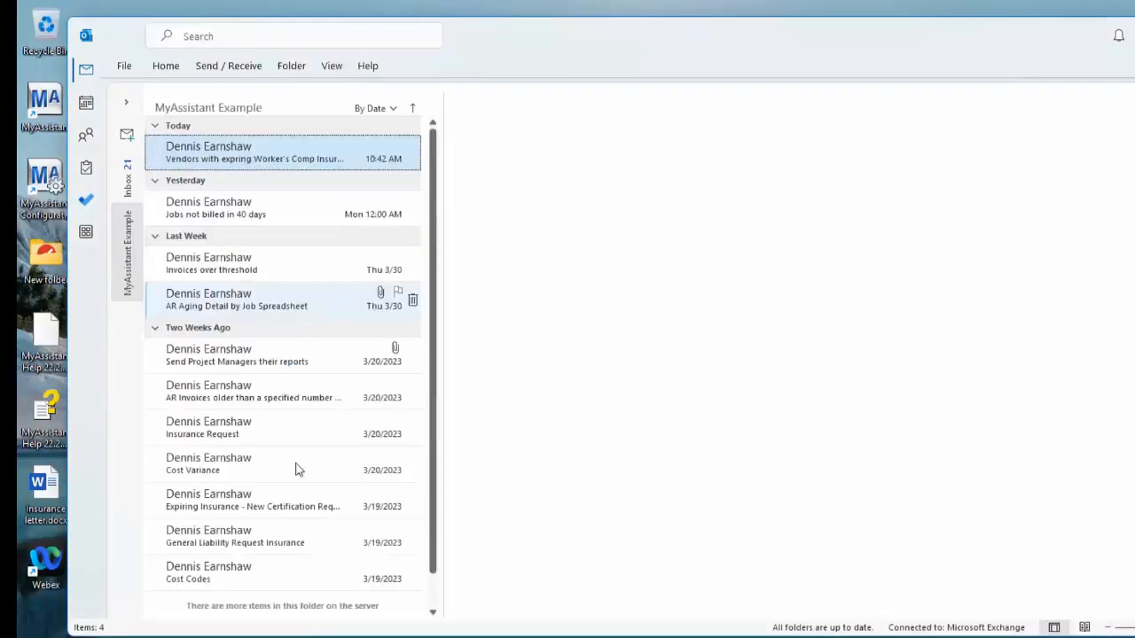
scroll(296, 468, "down", 2)
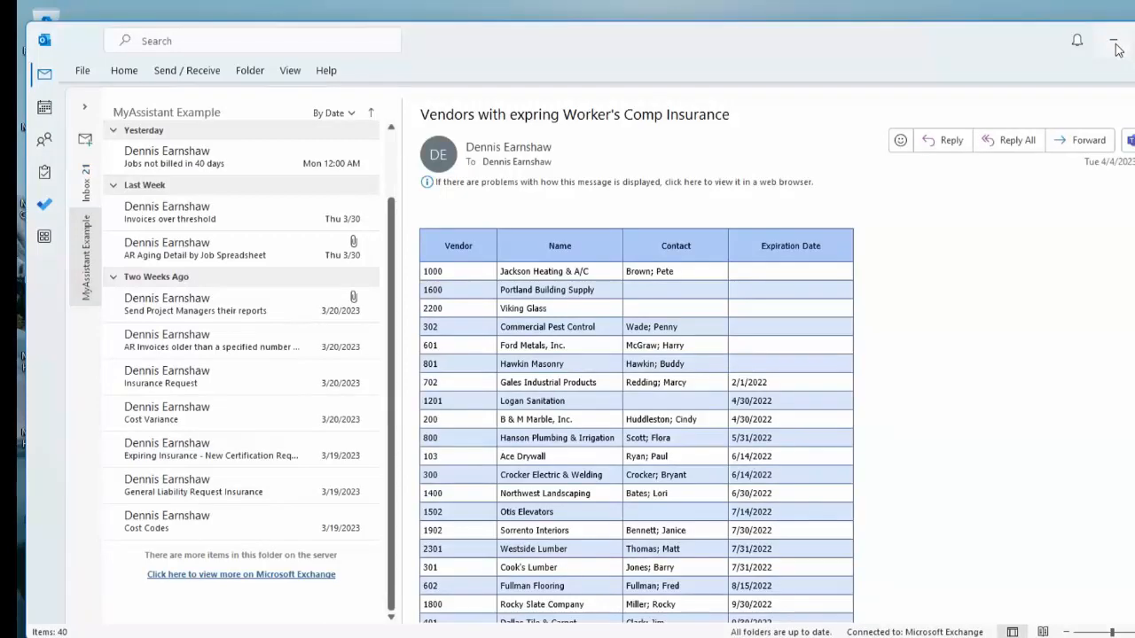
left_click(1114, 45)
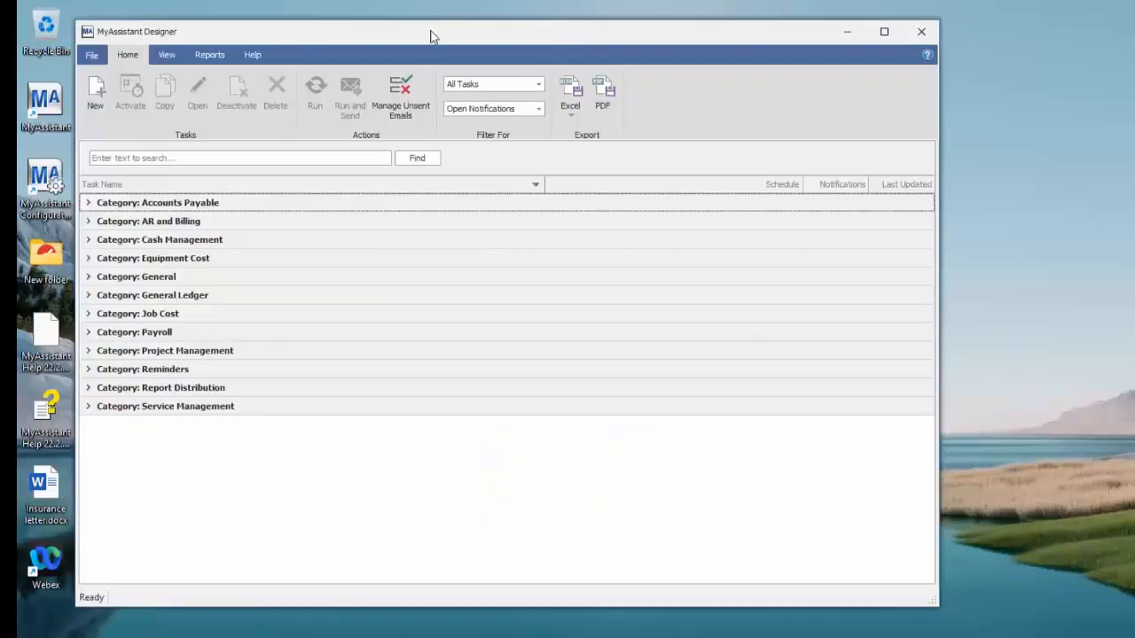
Reposition and enlarge the MyAssistant Designer window and expand the Accounts Payable task category
left_click_drag(432, 36, 426, 50)
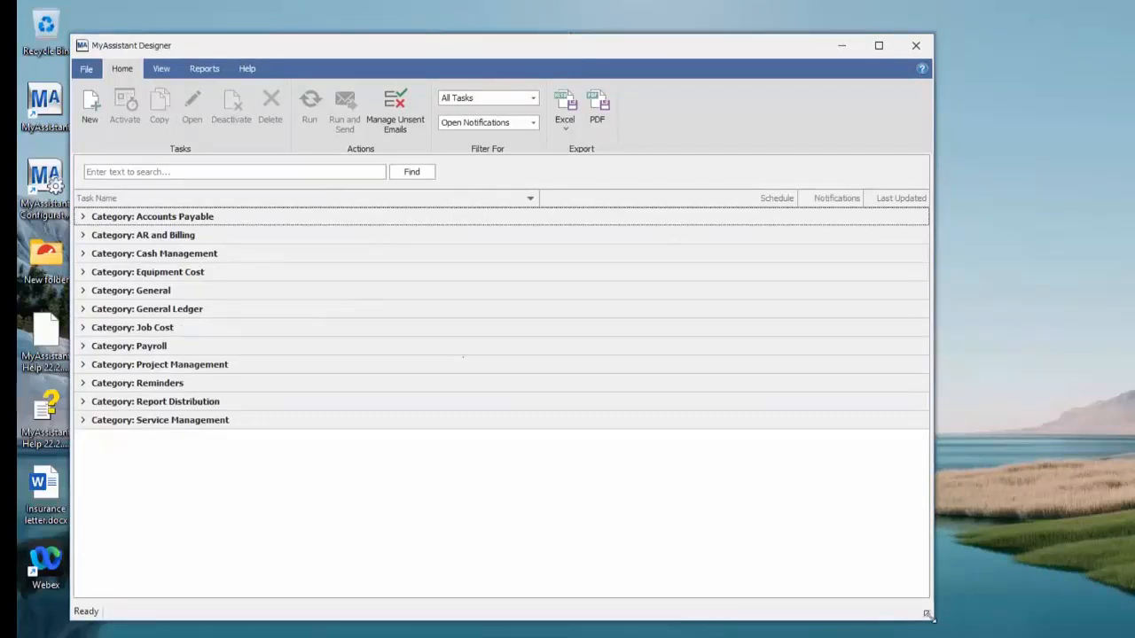
left_click_drag(928, 614, 966, 636)
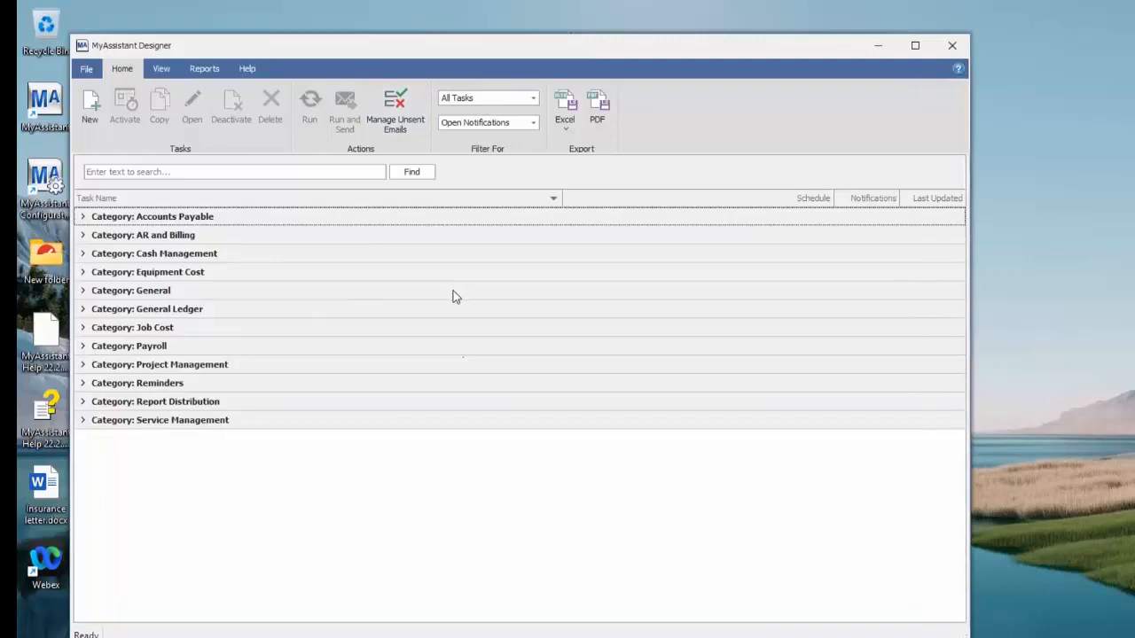
left_click(84, 217)
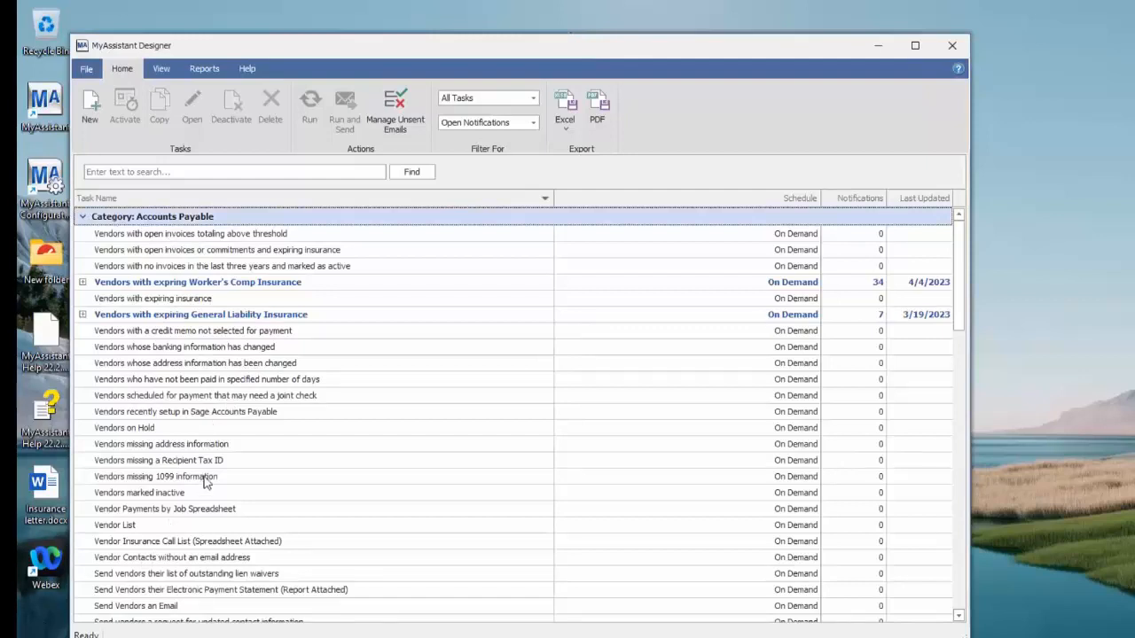
Start a new task and set it to send a List of Notifications
left_click(94, 108)
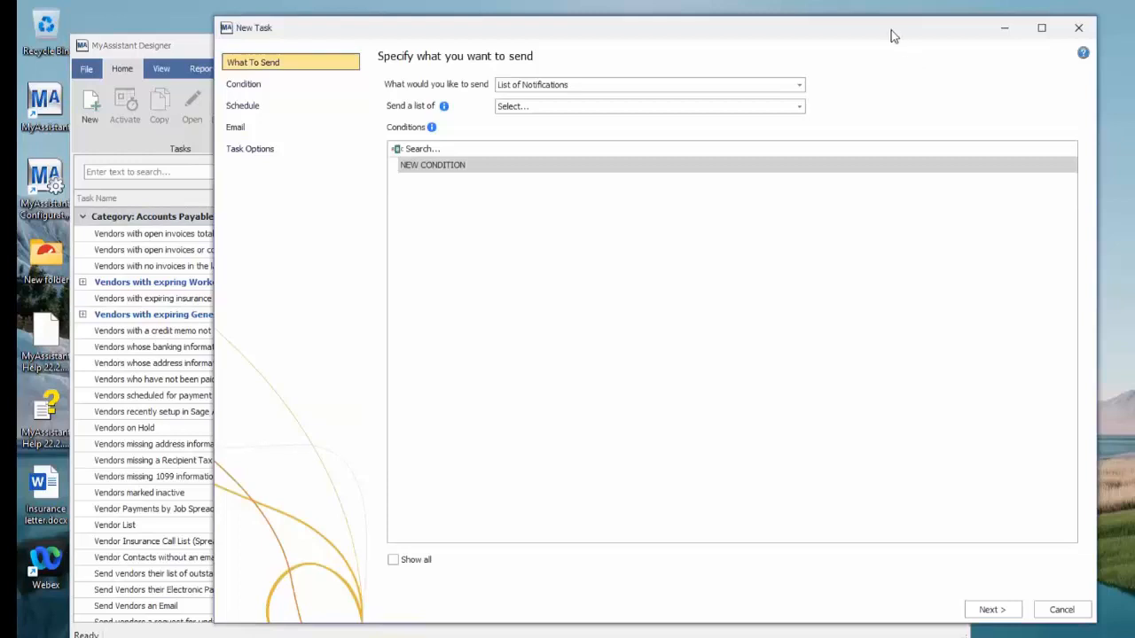
left_click_drag(891, 30, 842, 53)
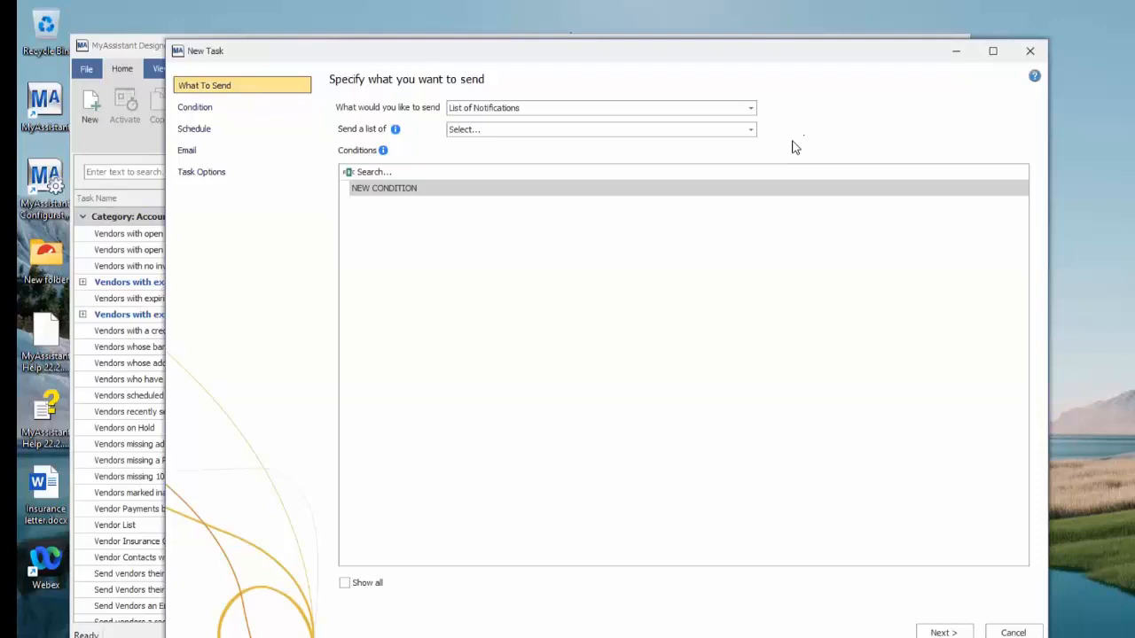
left_click(751, 108)
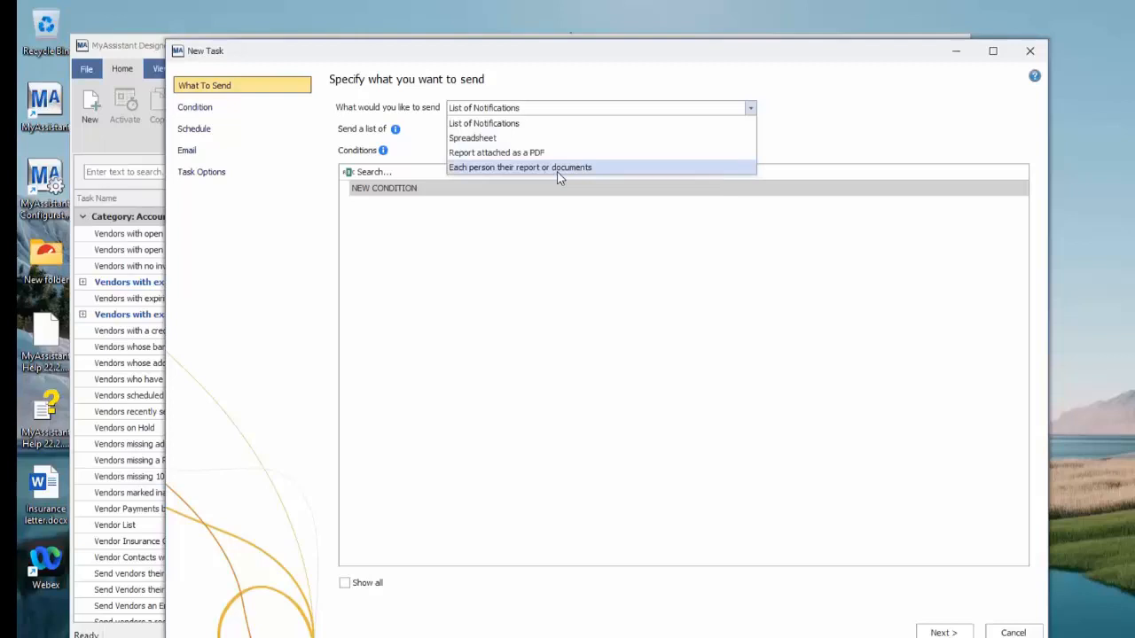
left_click(529, 124)
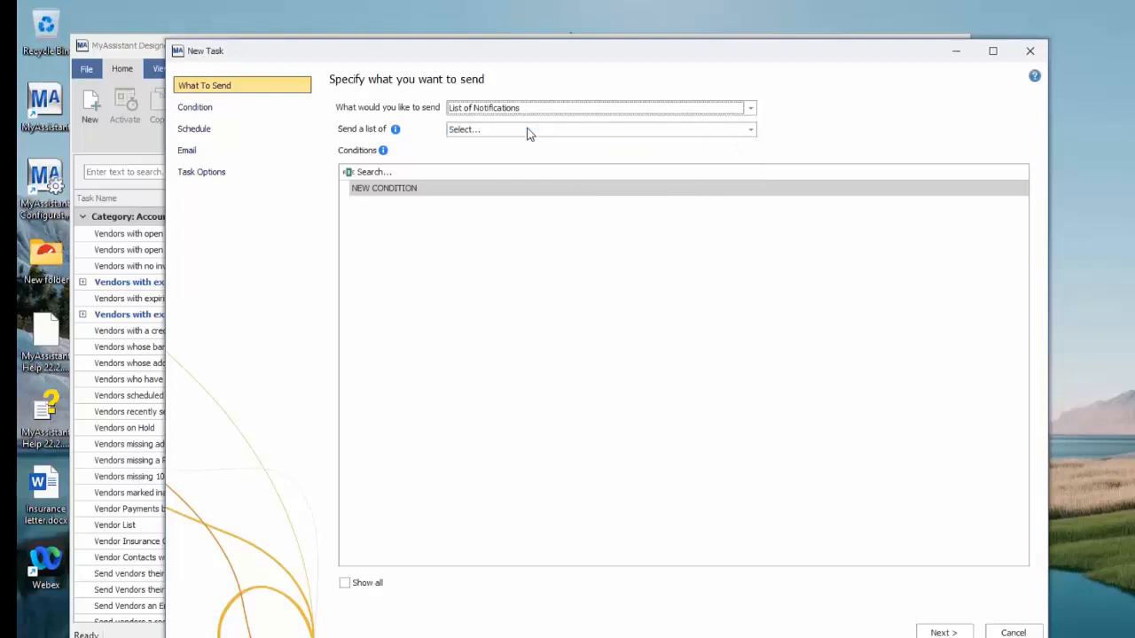
Choose JC Cost Code from the Frequently Used group as the list for the task to send
left_click(750, 130)
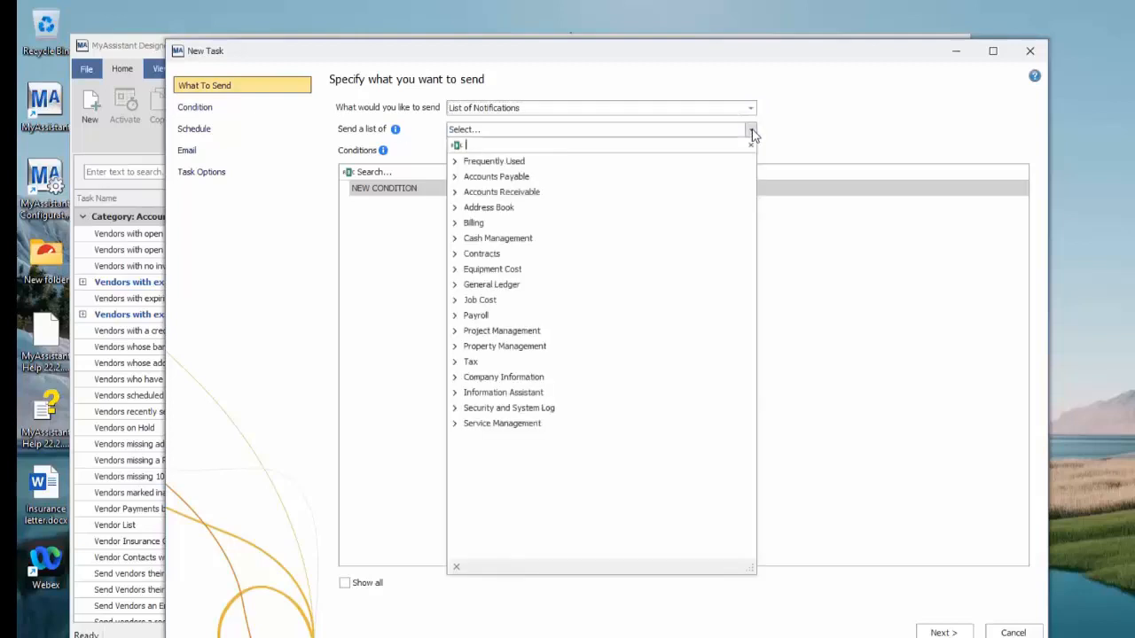
left_click(456, 163)
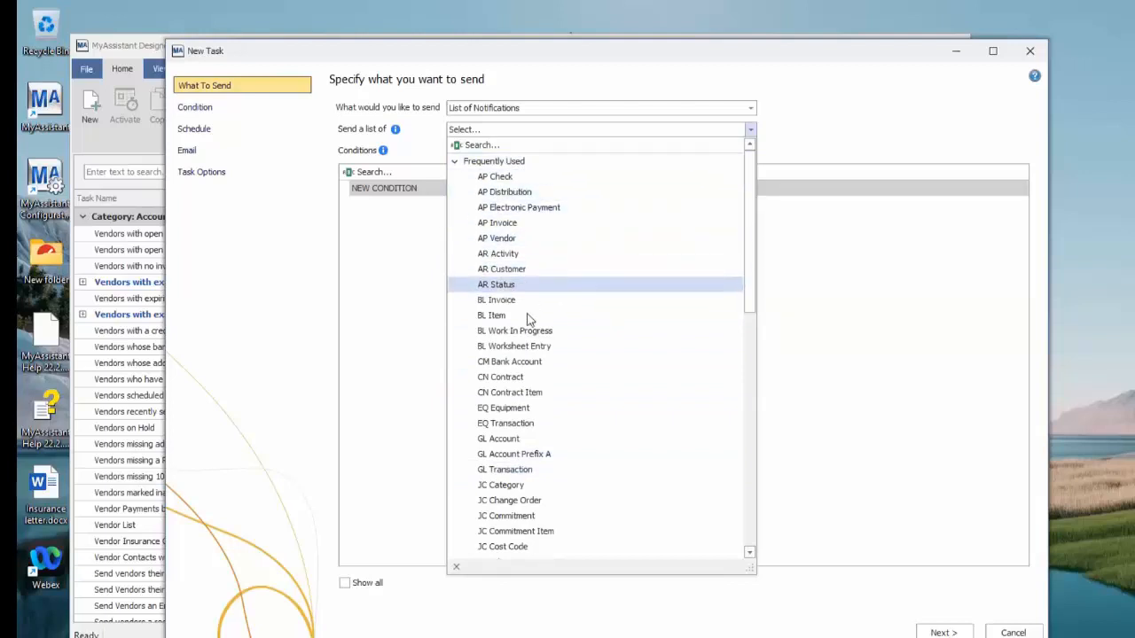
scroll(558, 391, "down", 5)
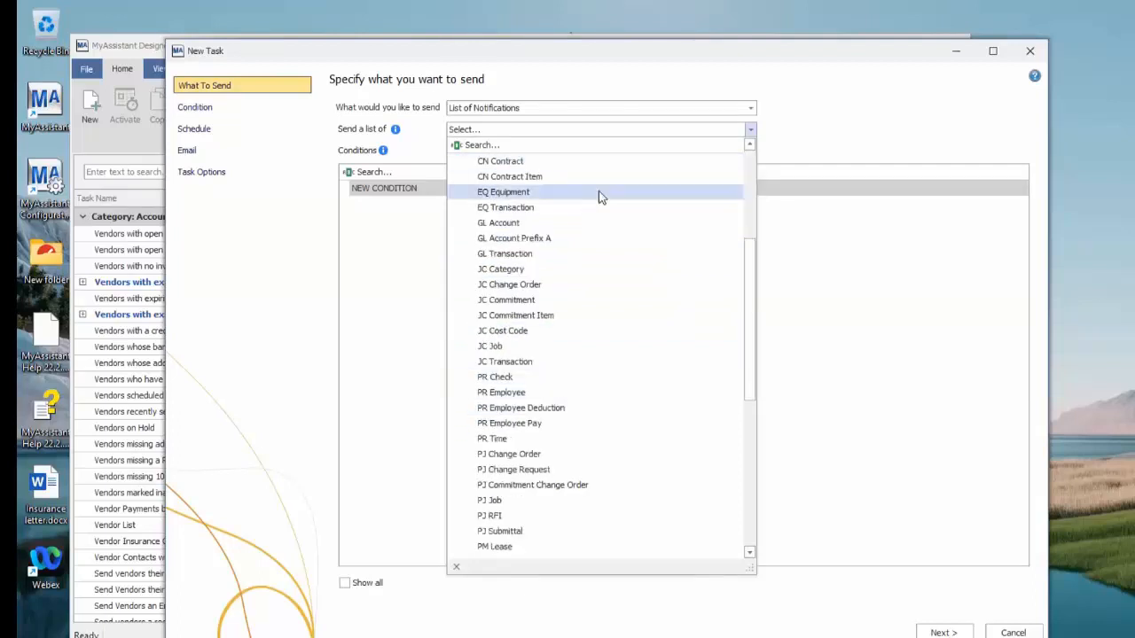
left_click(527, 335)
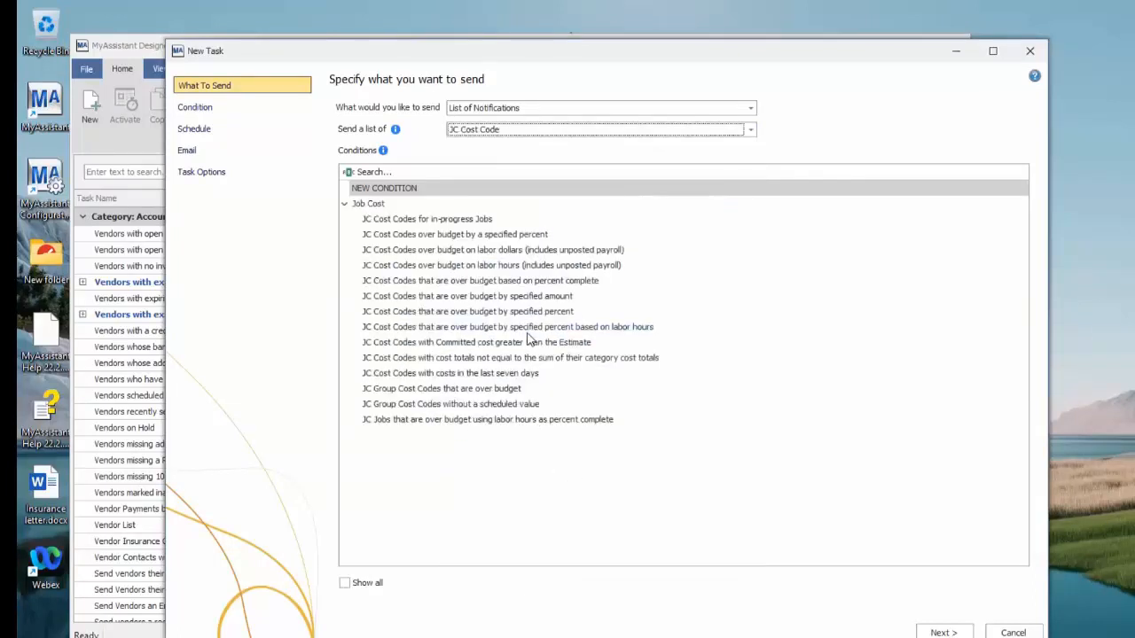
Select NEW CONDITION as the starting point for the JC Cost Code task and continue to the Condition page
left_click(426, 222)
left_click(454, 299)
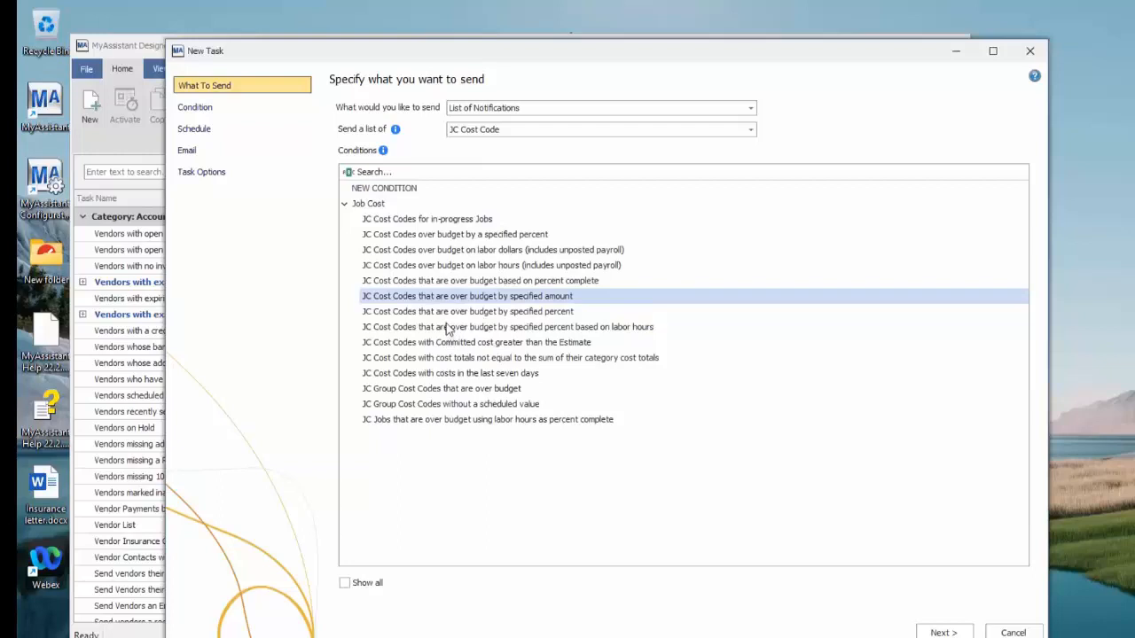
left_click(399, 190)
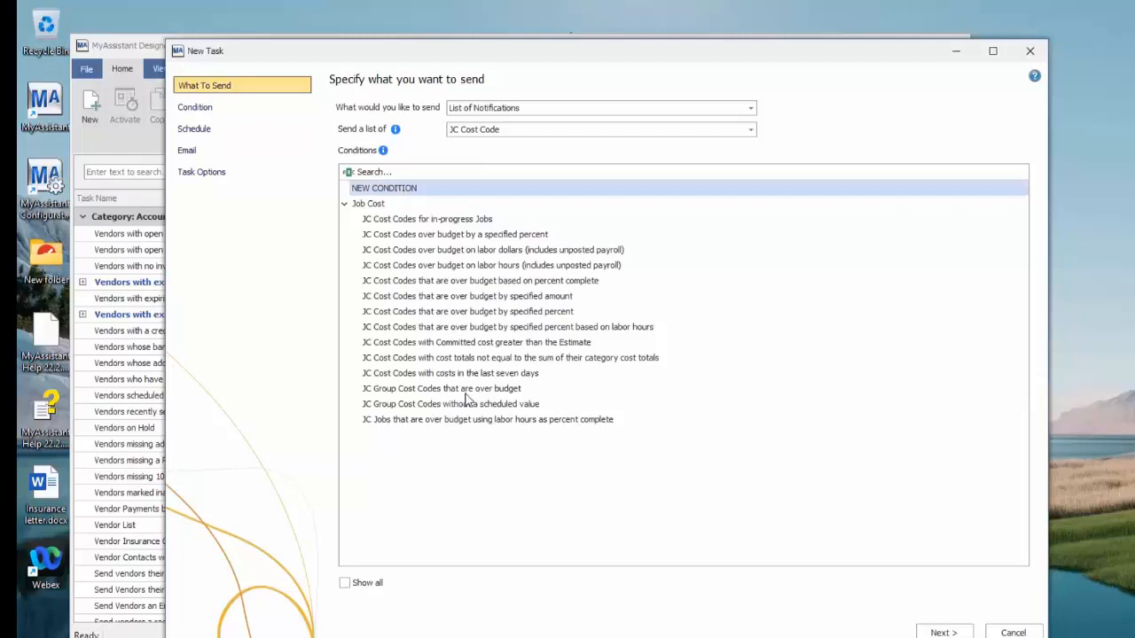
left_click(943, 632)
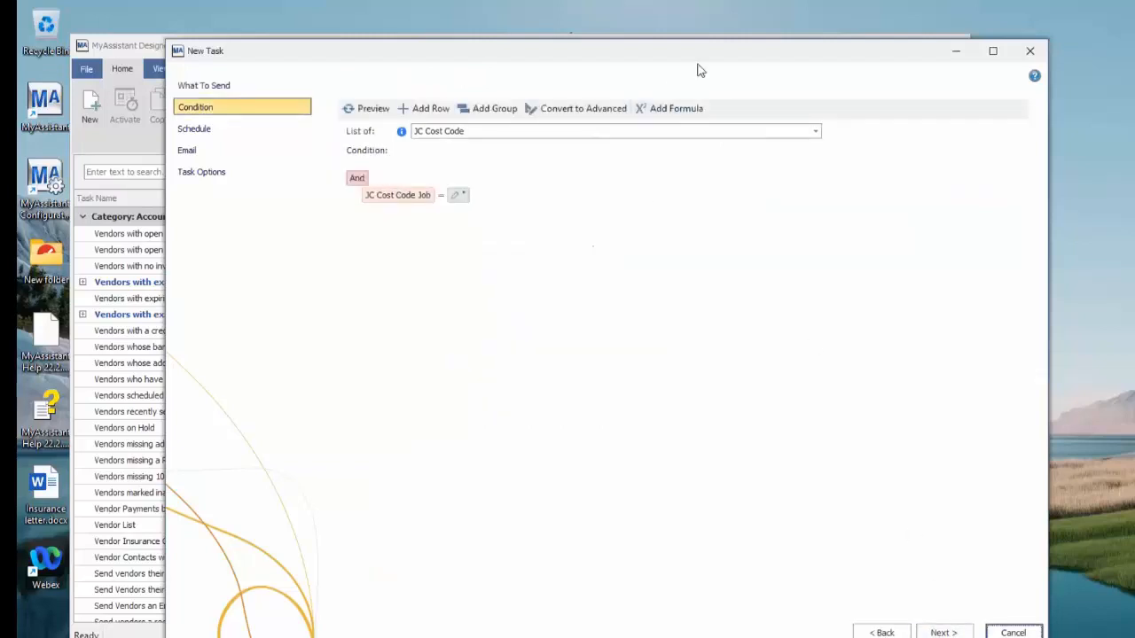
left_click_drag(690, 52, 666, 51)
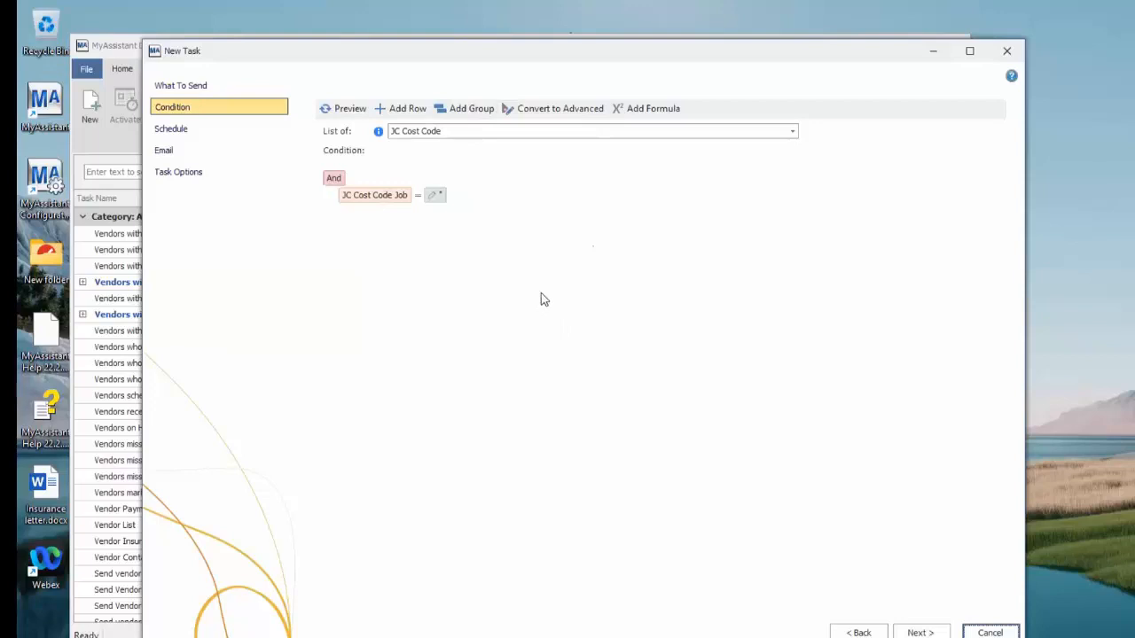
Set the first condition row to JC Job Status equals In progress, finding the field with the search text "stat"
left_click(396, 198)
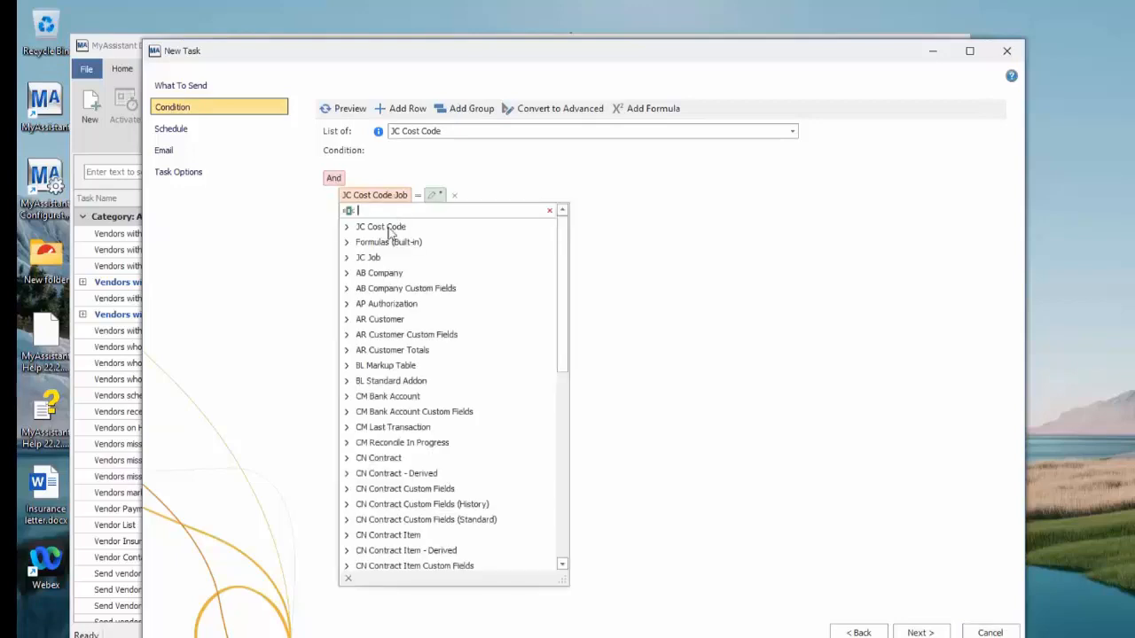
left_click(346, 227)
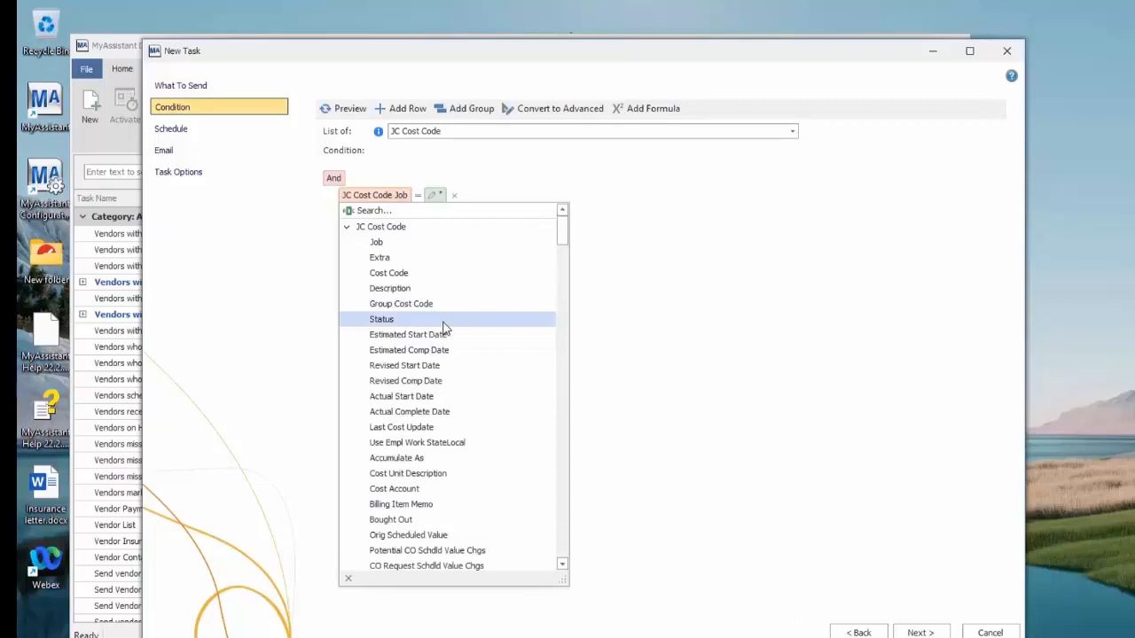
left_click(347, 229)
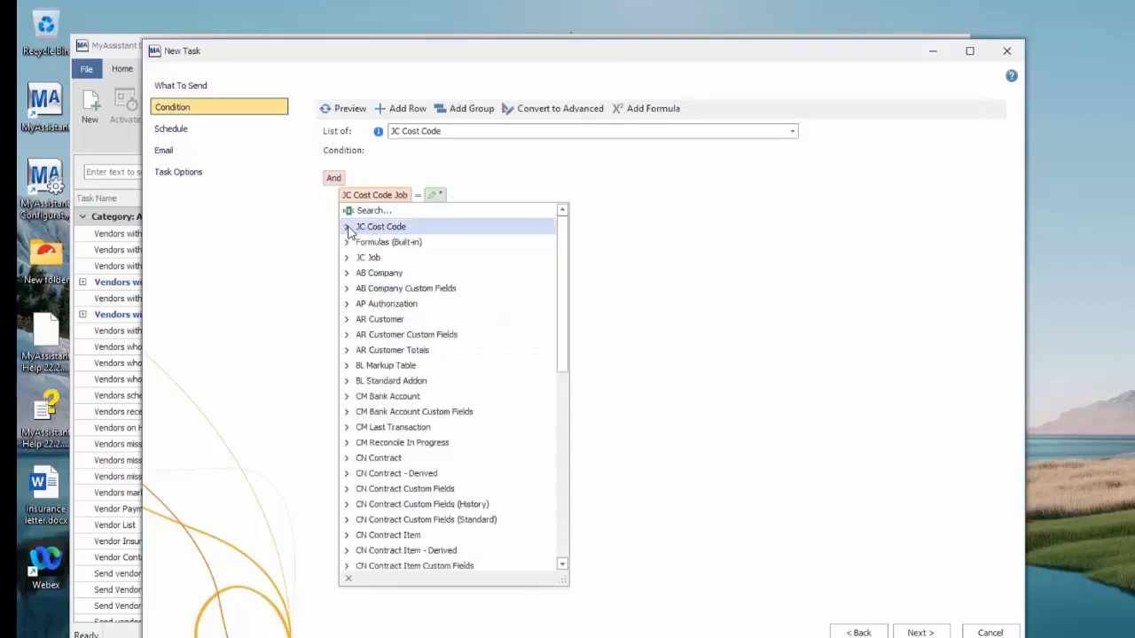
left_click(347, 258)
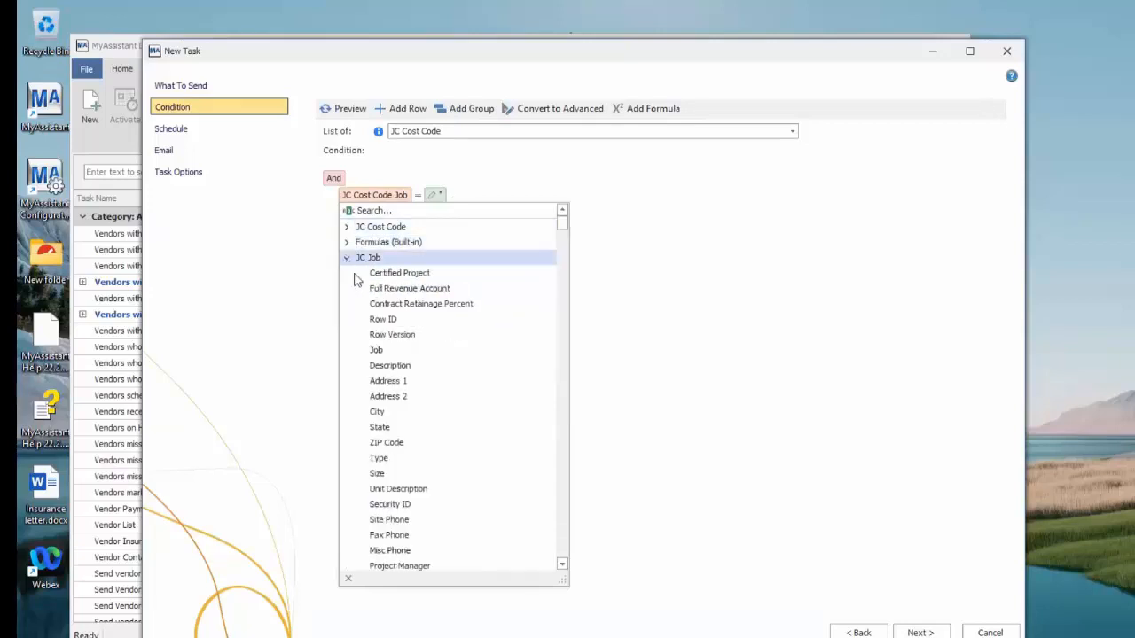
left_click(410, 214)
type("st")
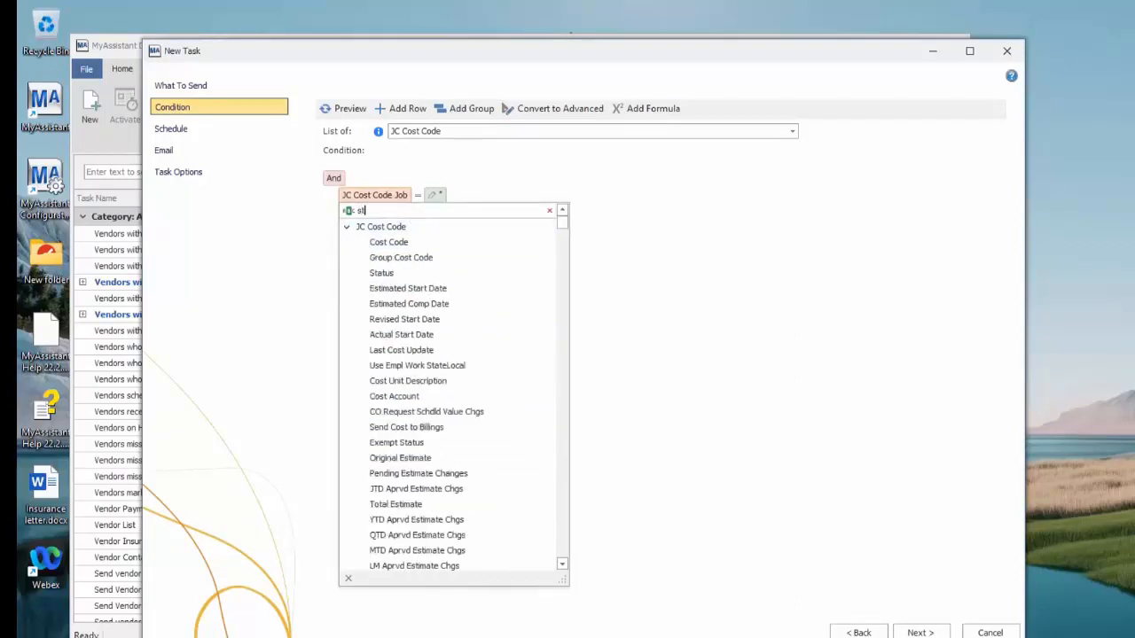
type("at")
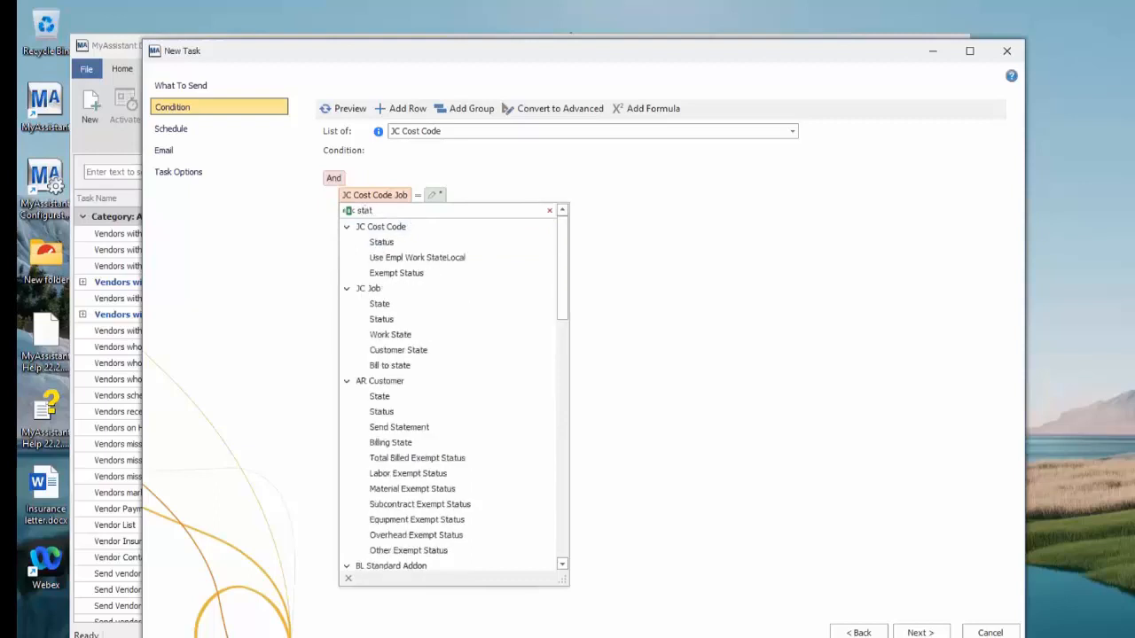
left_click(409, 320)
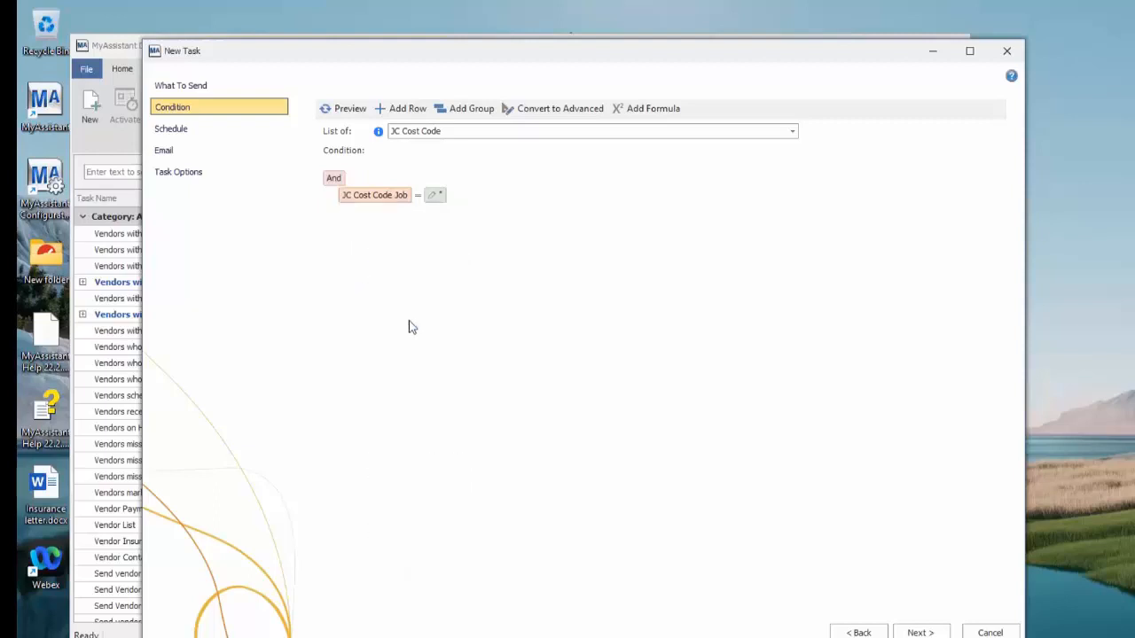
left_click(422, 195)
left_click(481, 196)
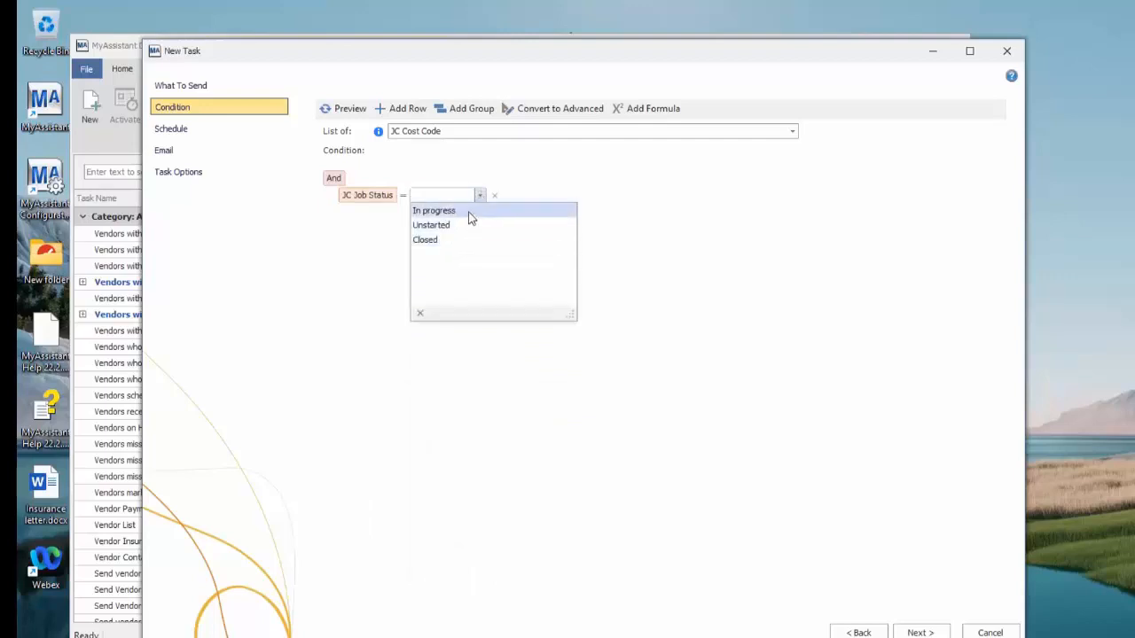
left_click(469, 213)
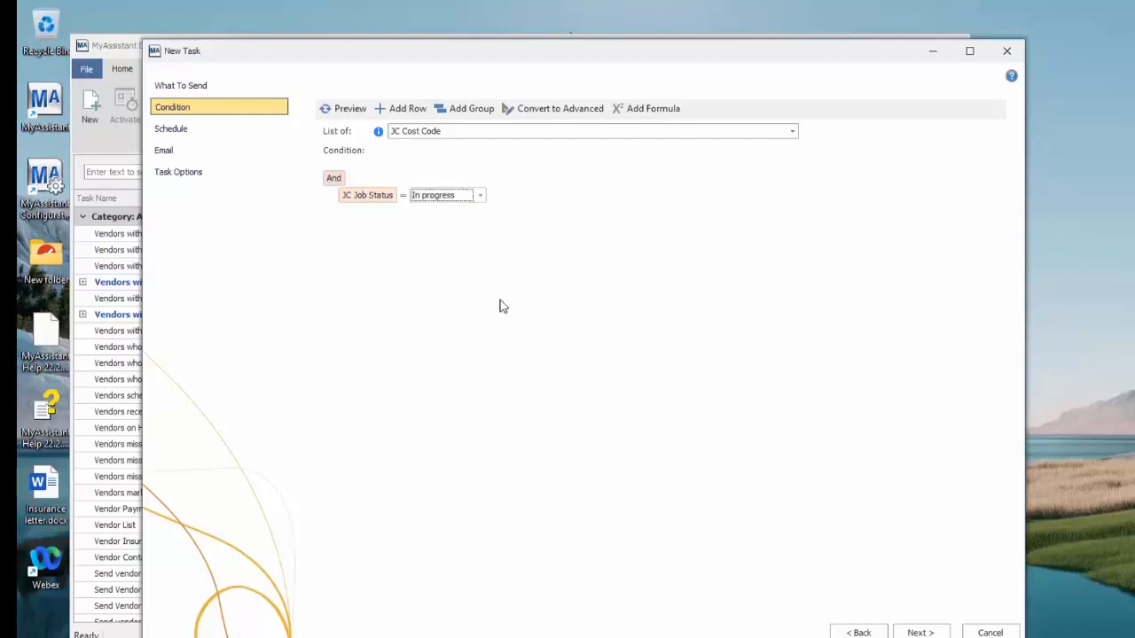
Add a condition row requiring JC Cost Code Total Estimate to equal 0 and preview the matching cost codes
left_click(401, 114)
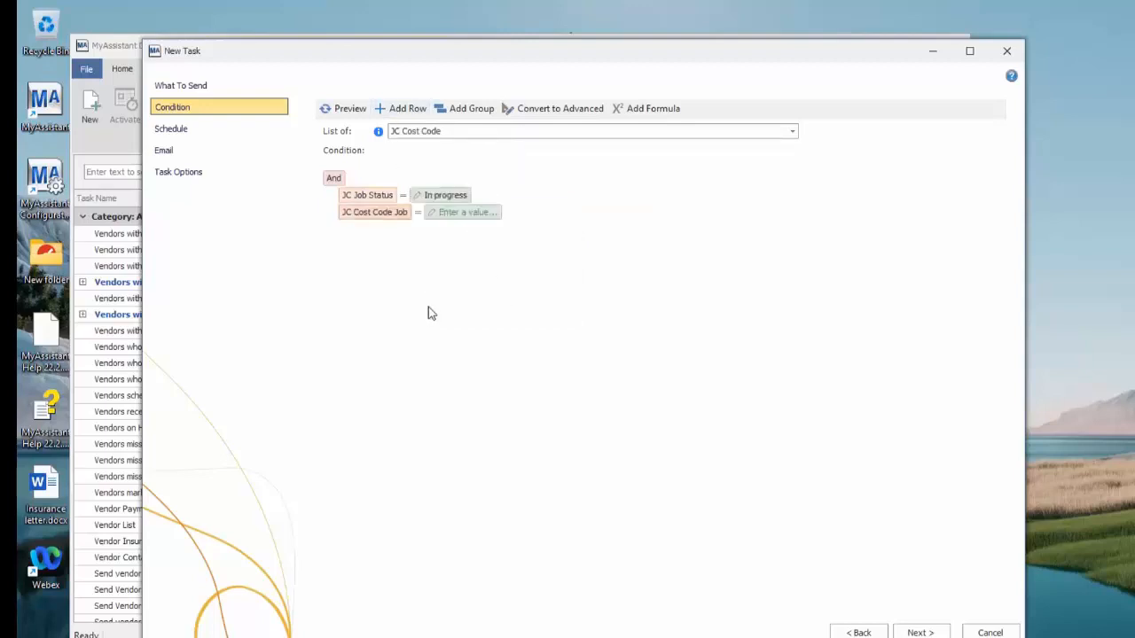
left_click(401, 216)
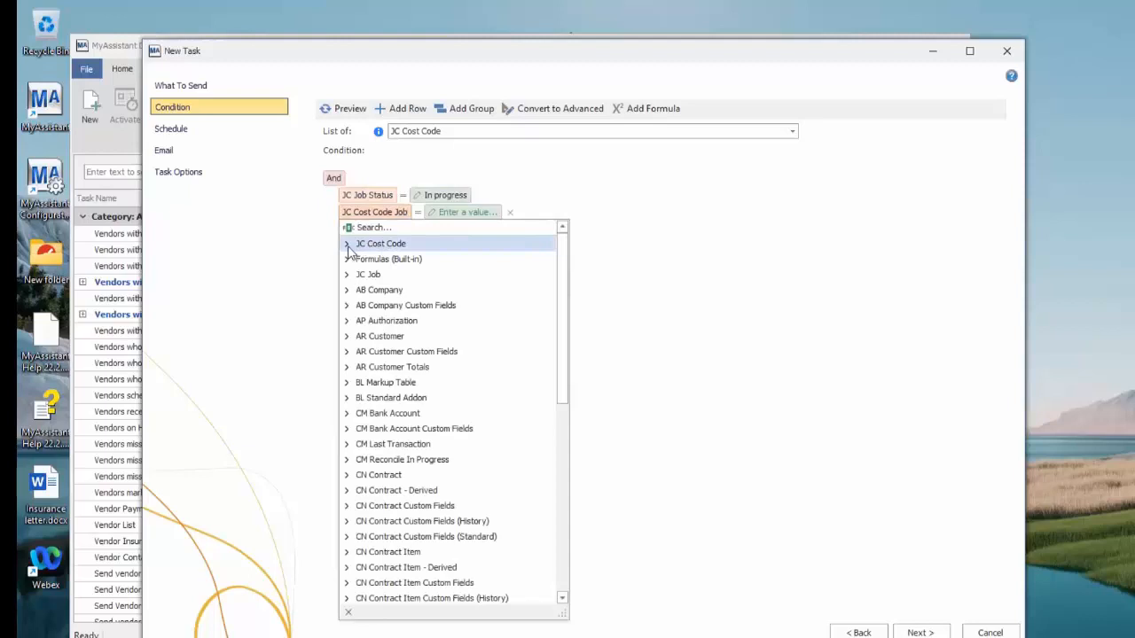
left_click(347, 244)
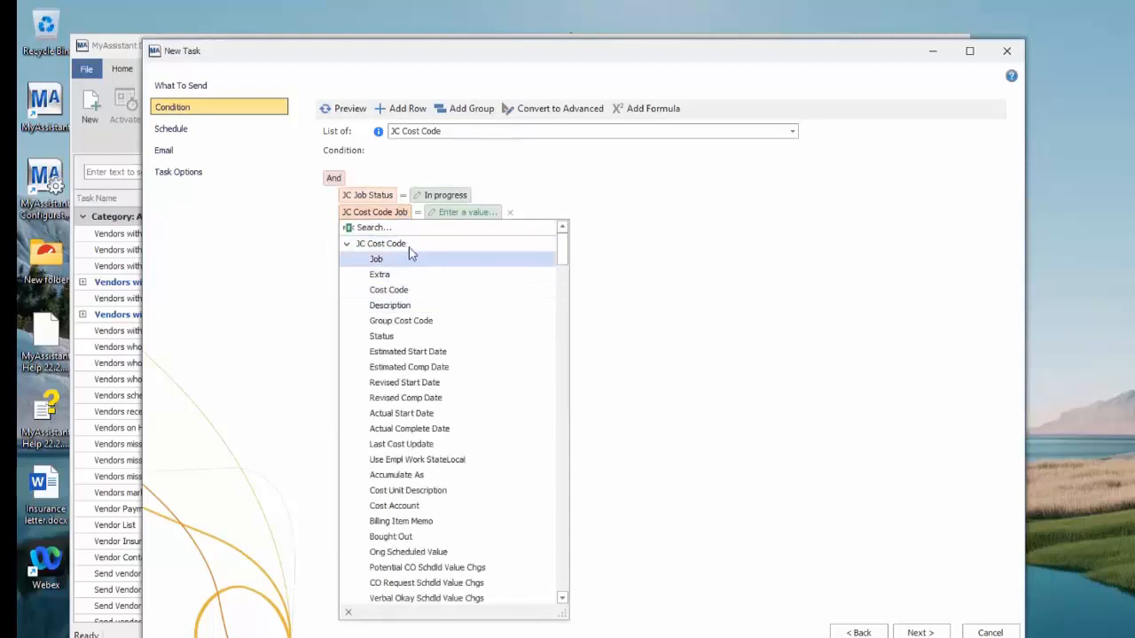
left_click(380, 224)
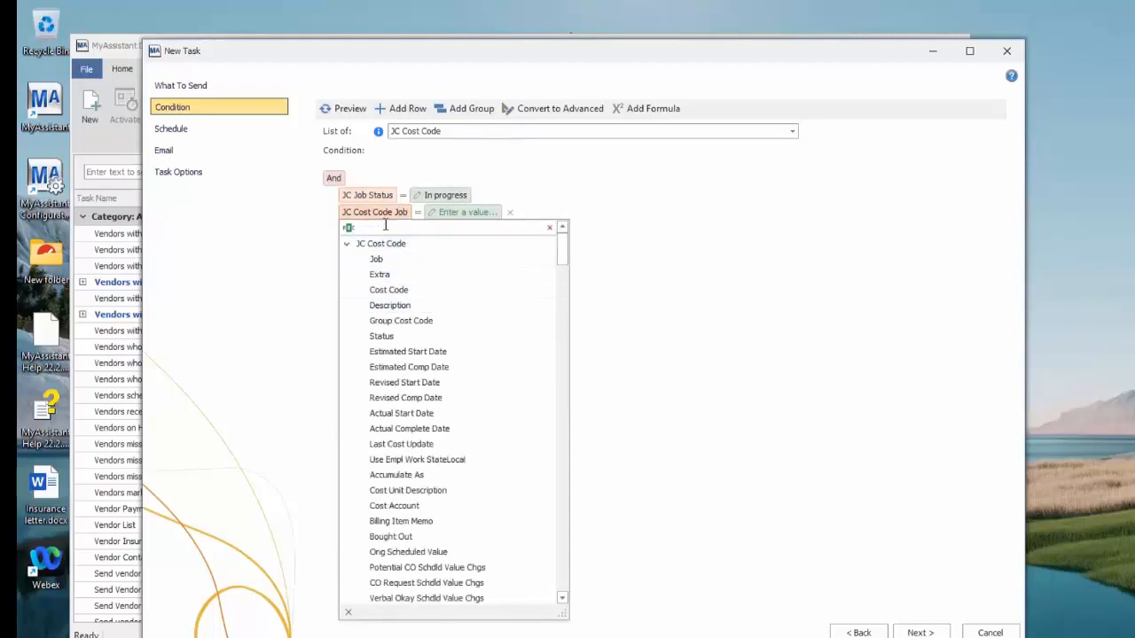
type("tot")
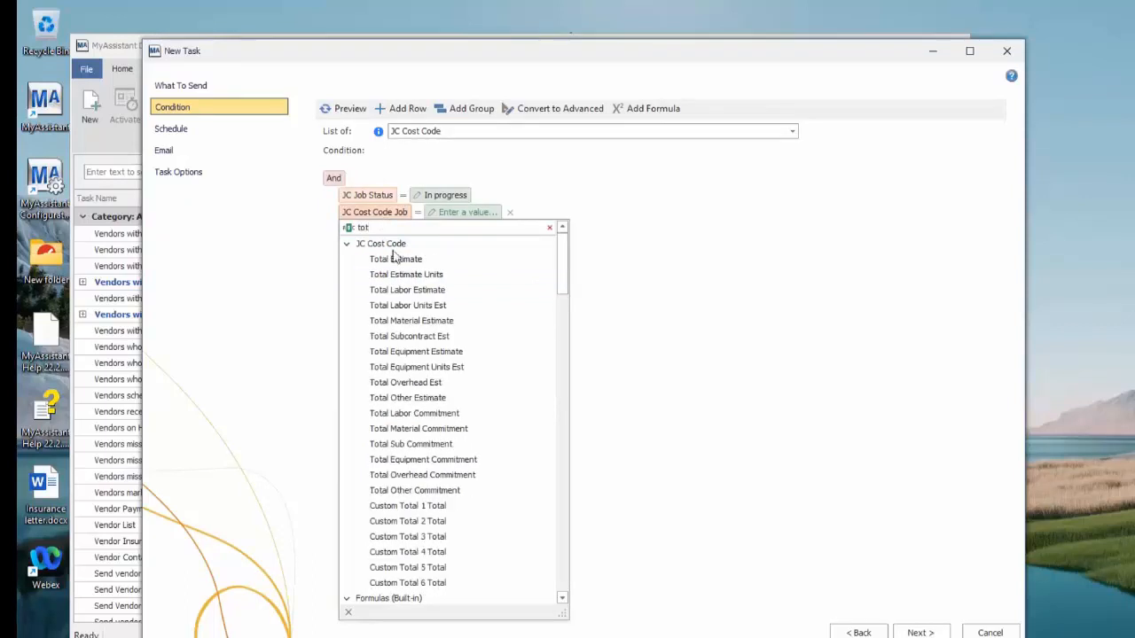
left_click(401, 262)
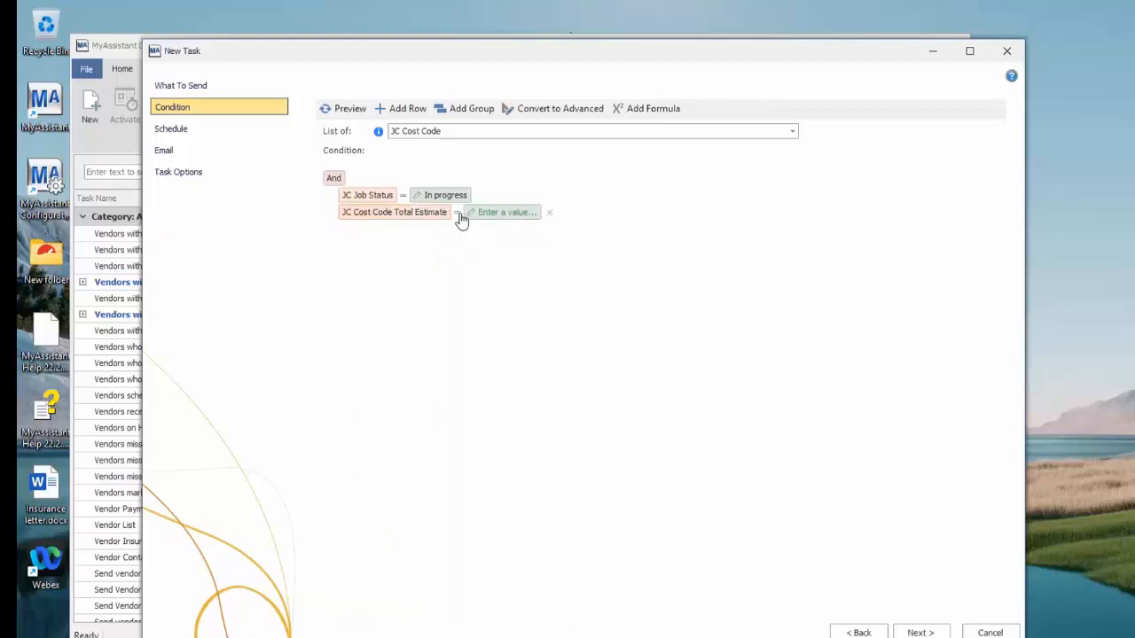
left_click(505, 213)
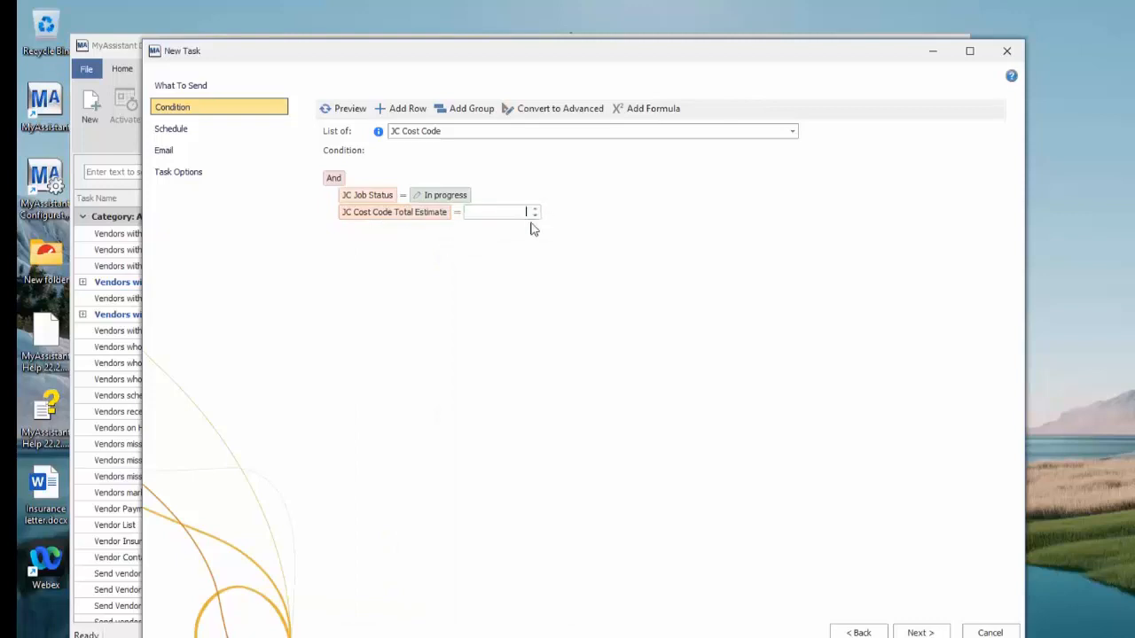
left_click(496, 244)
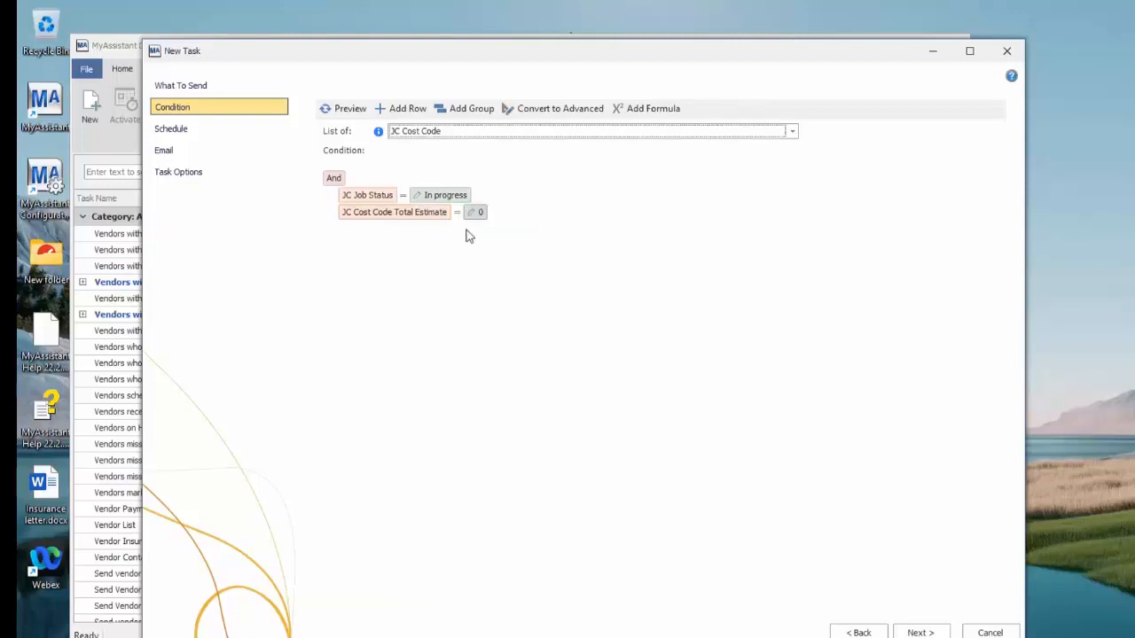
left_click(461, 215)
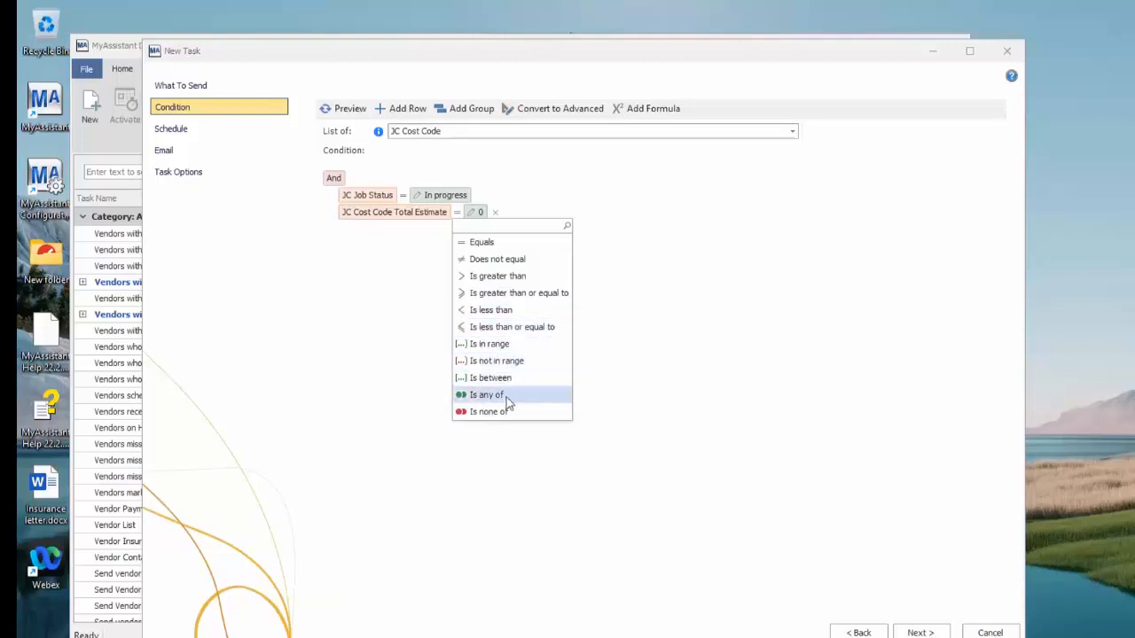
left_click(492, 245)
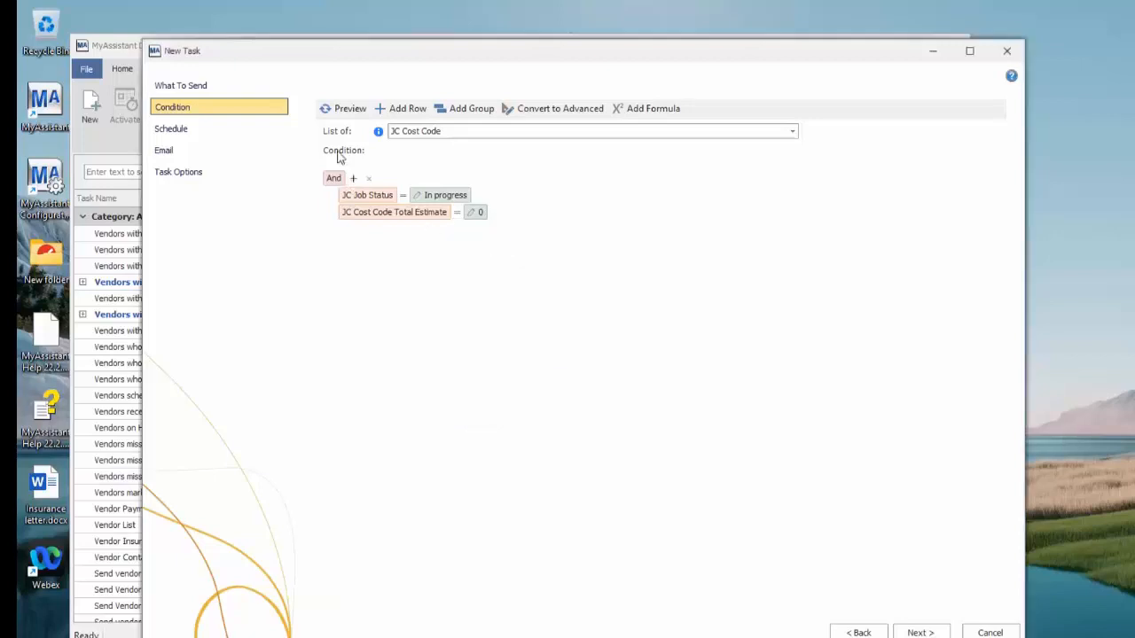
left_click(348, 111)
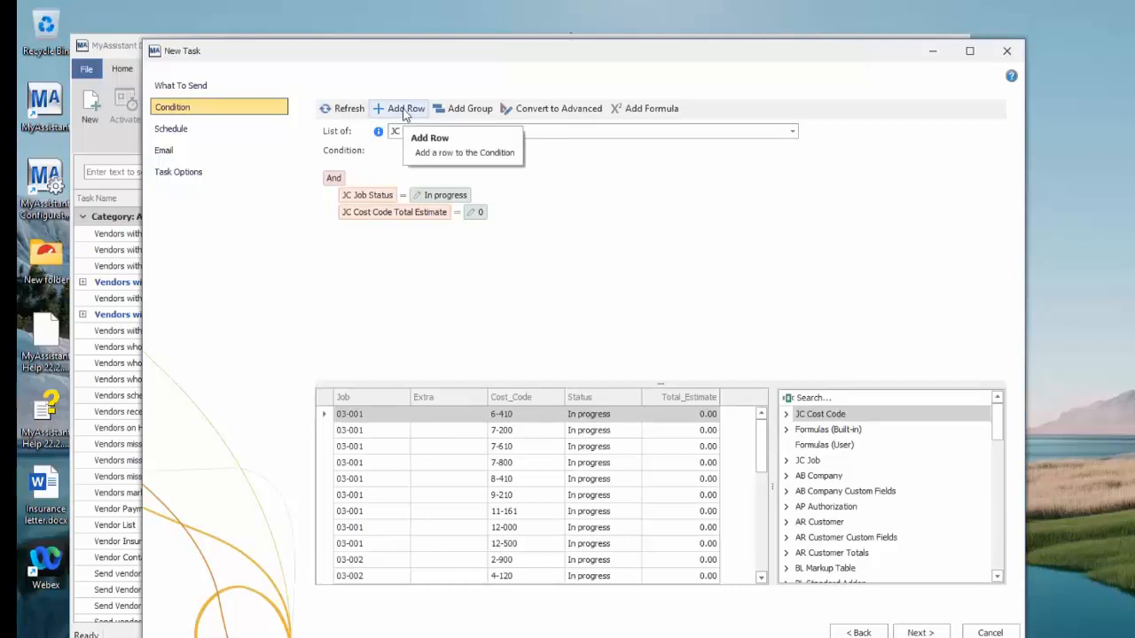
Add a condition row requiring JC Cost Code JTD Cost to be greater than 0 and refresh the preview of matching cost codes
left_click(405, 109)
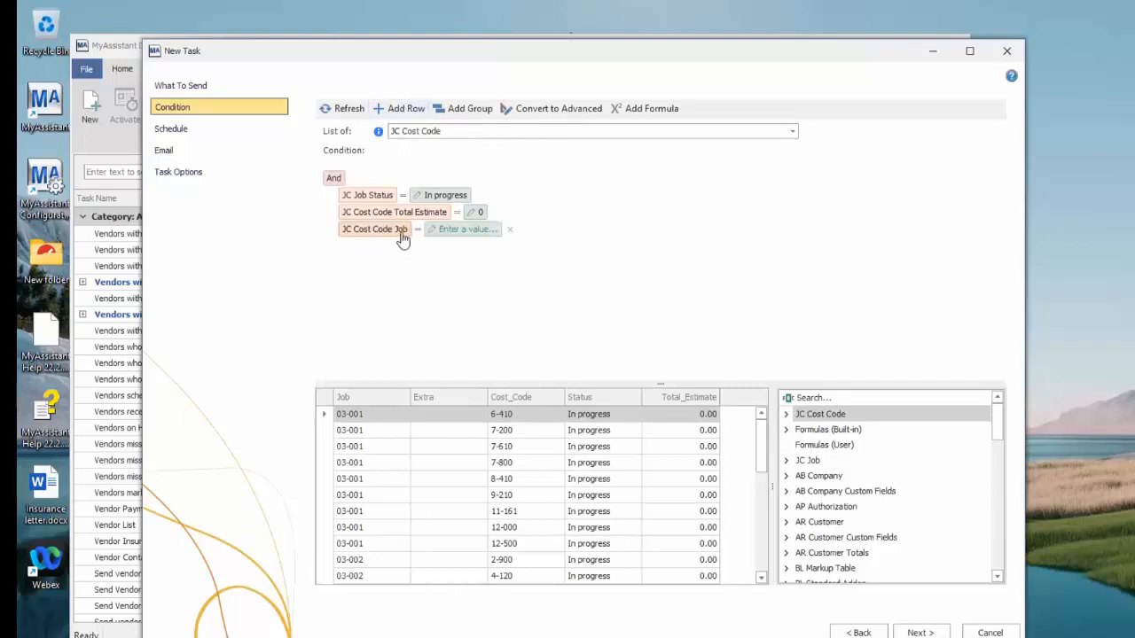
left_click(401, 234)
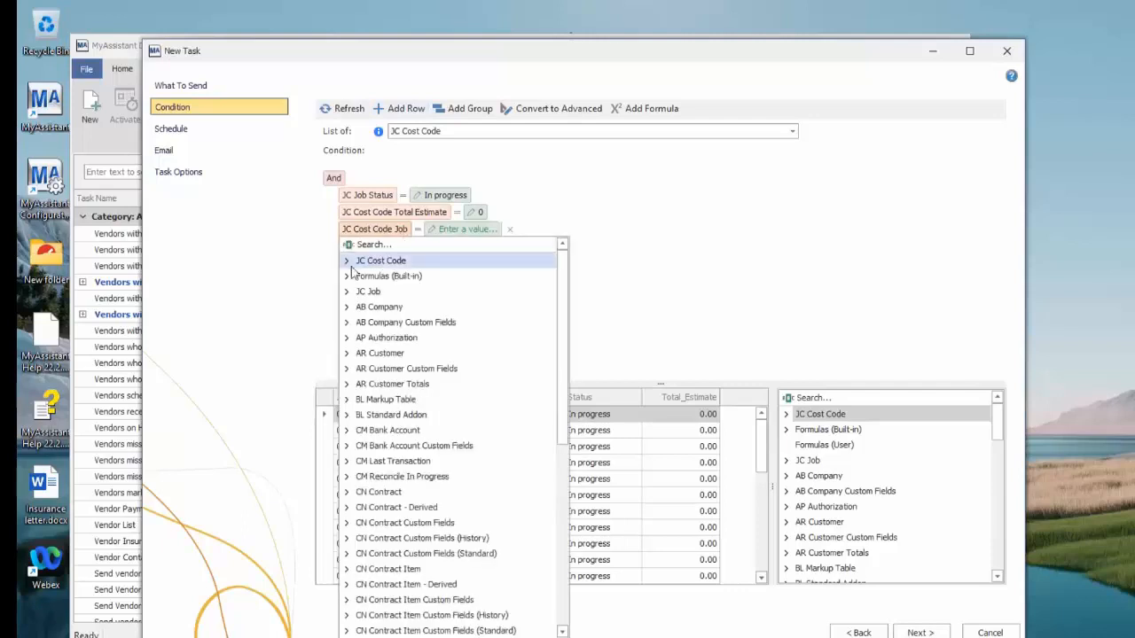
left_click(368, 246)
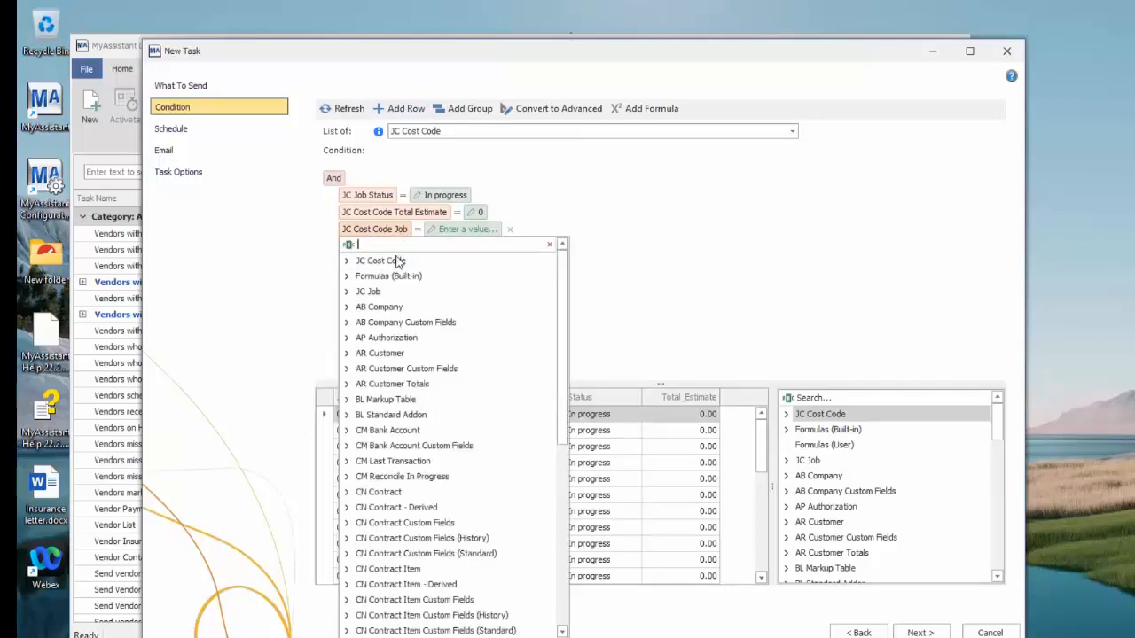
type("cost")
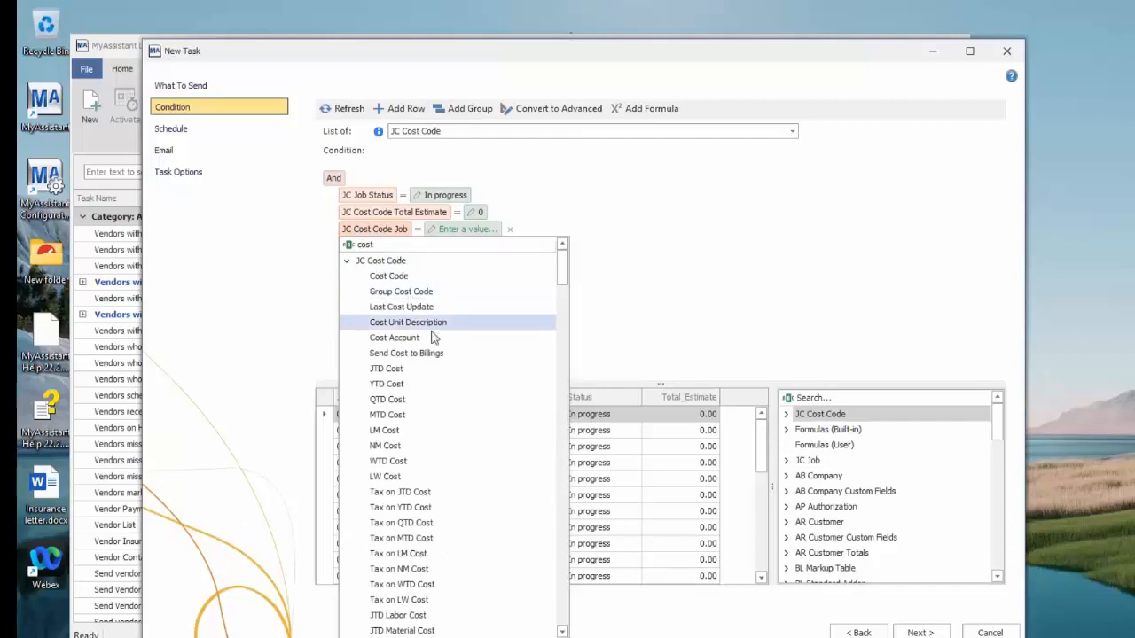
left_click(444, 373)
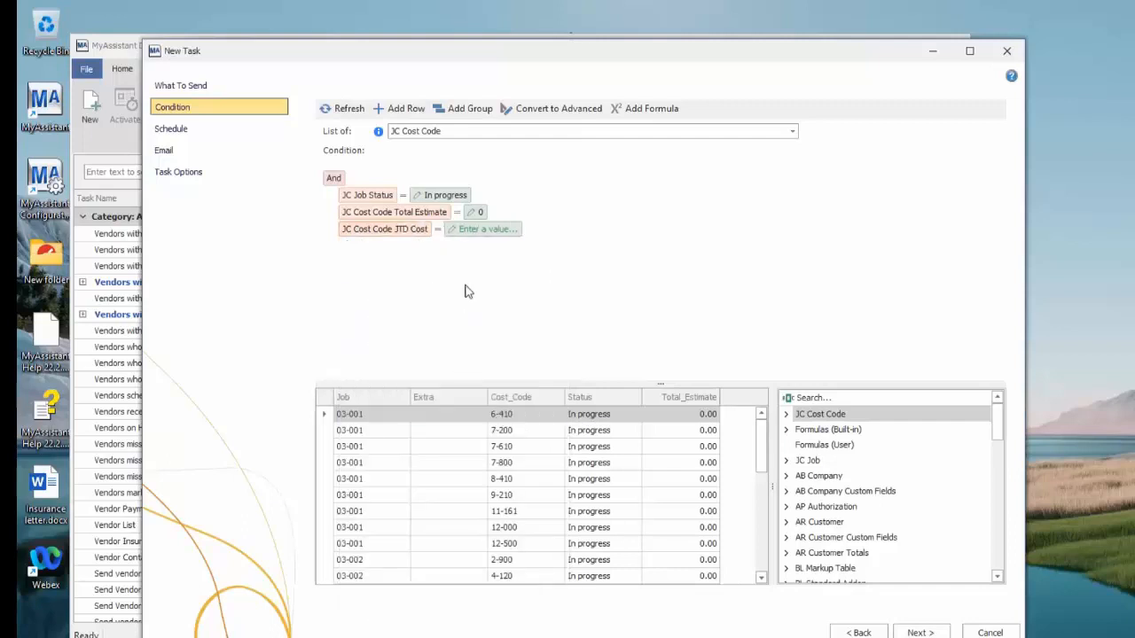
left_click(438, 230)
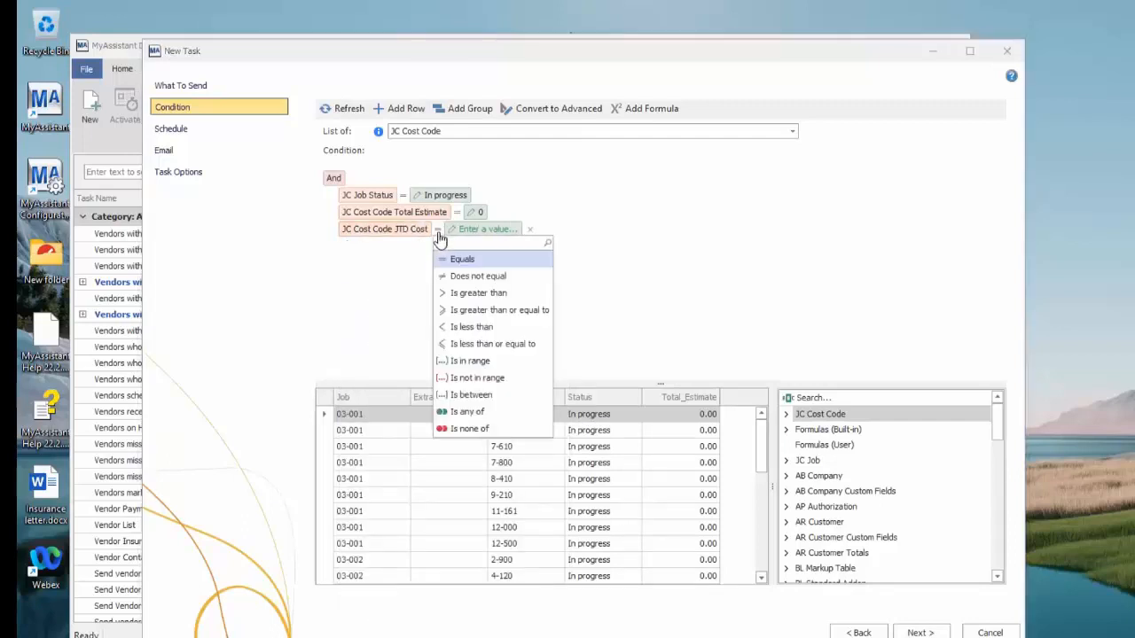
left_click(482, 294)
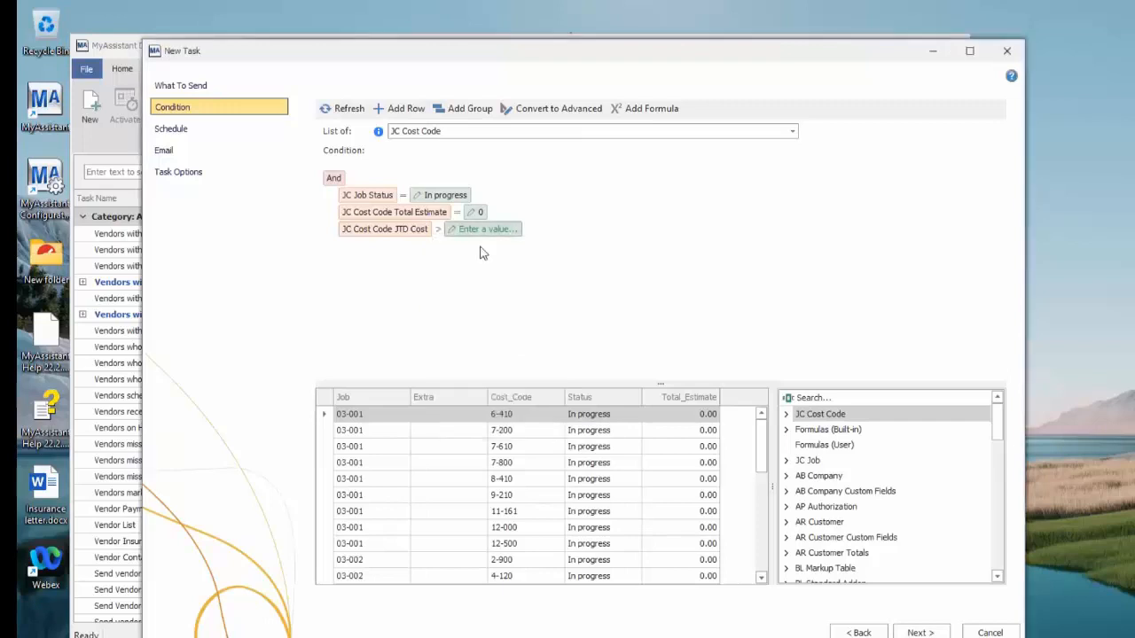
left_click(487, 232)
key("Return")
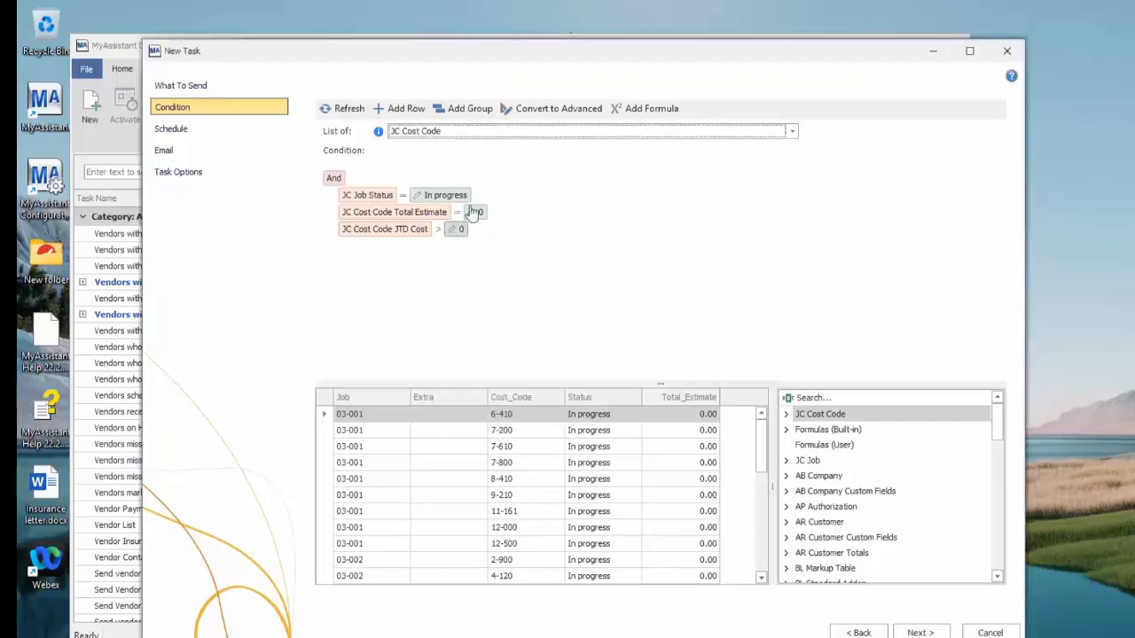
left_click(356, 115)
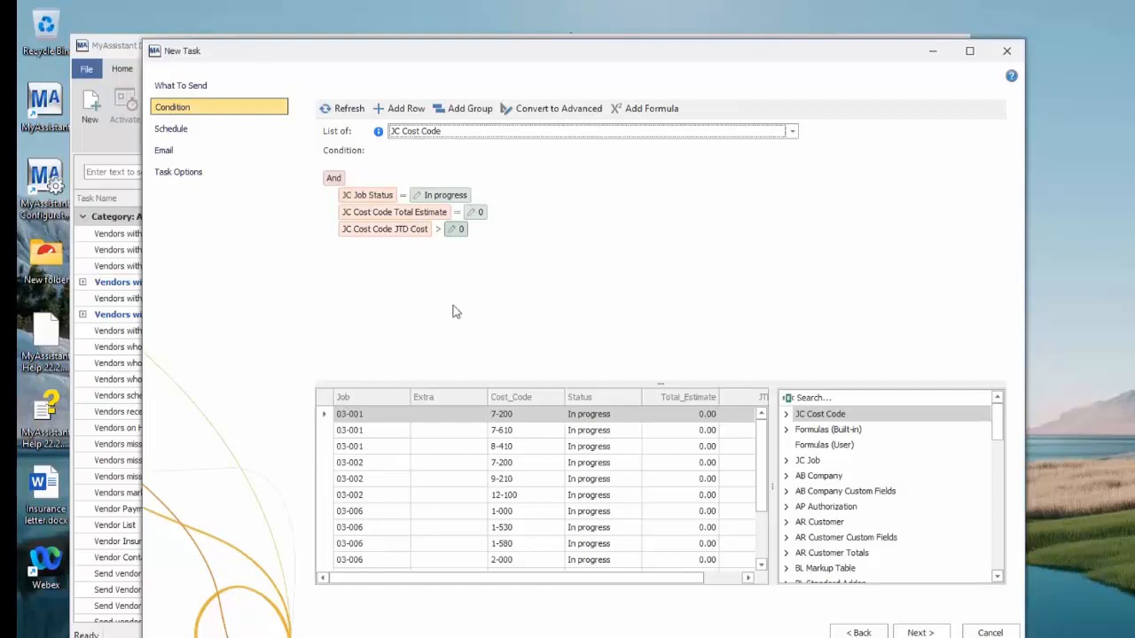
Try a condition row requiring JC Cost Code Last Cost Update to be in the last 30 days and refresh the preview
left_click(407, 110)
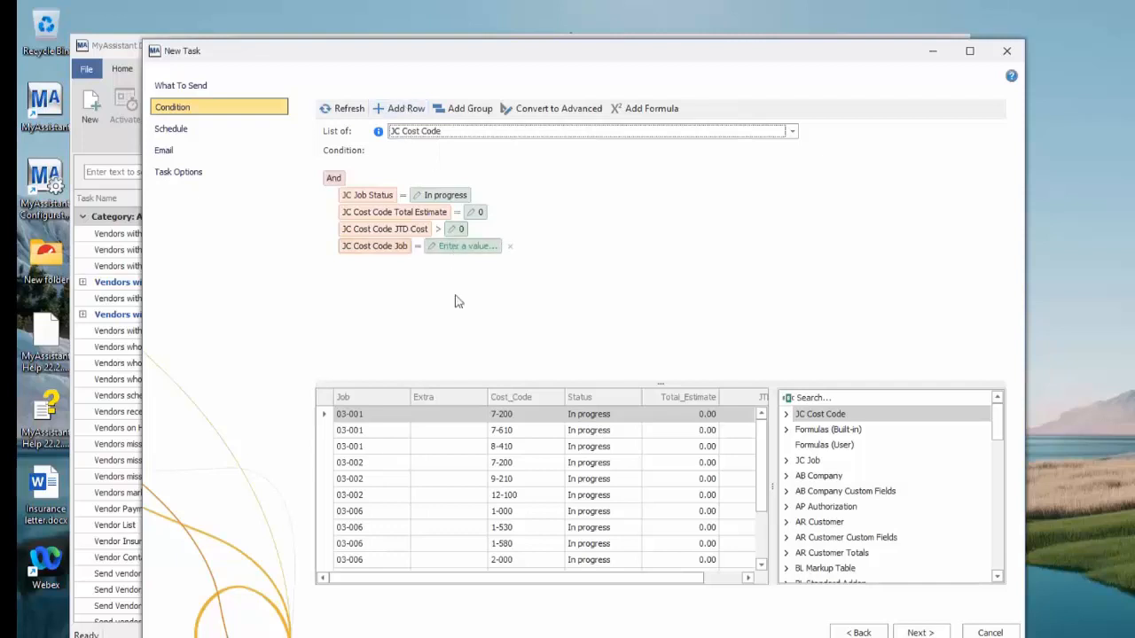
left_click(401, 248)
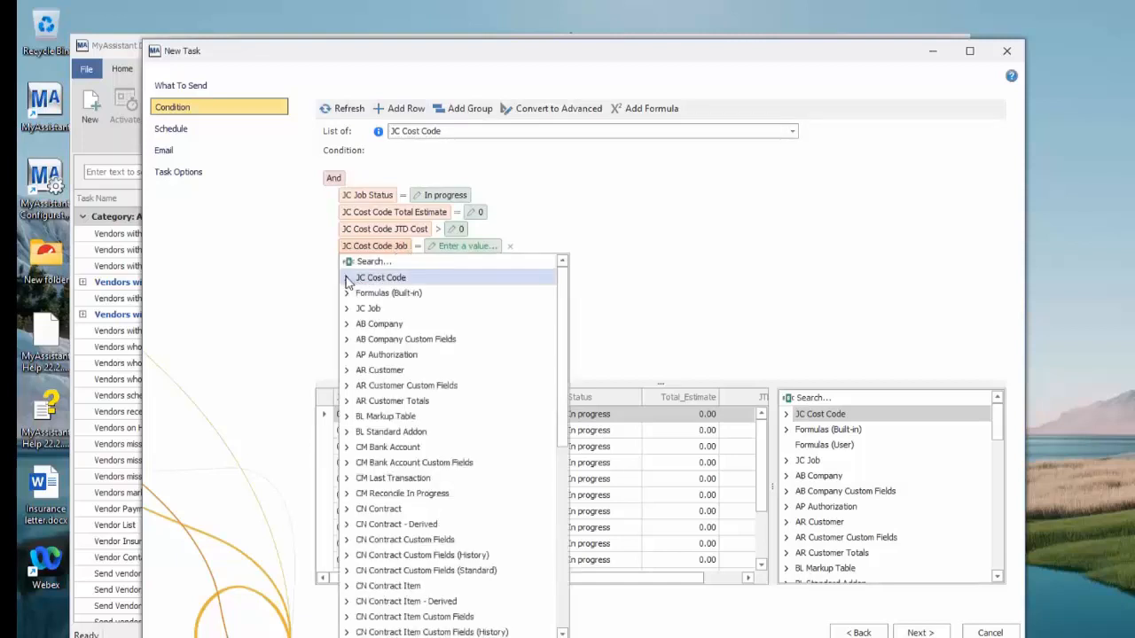
left_click(373, 263)
type("date")
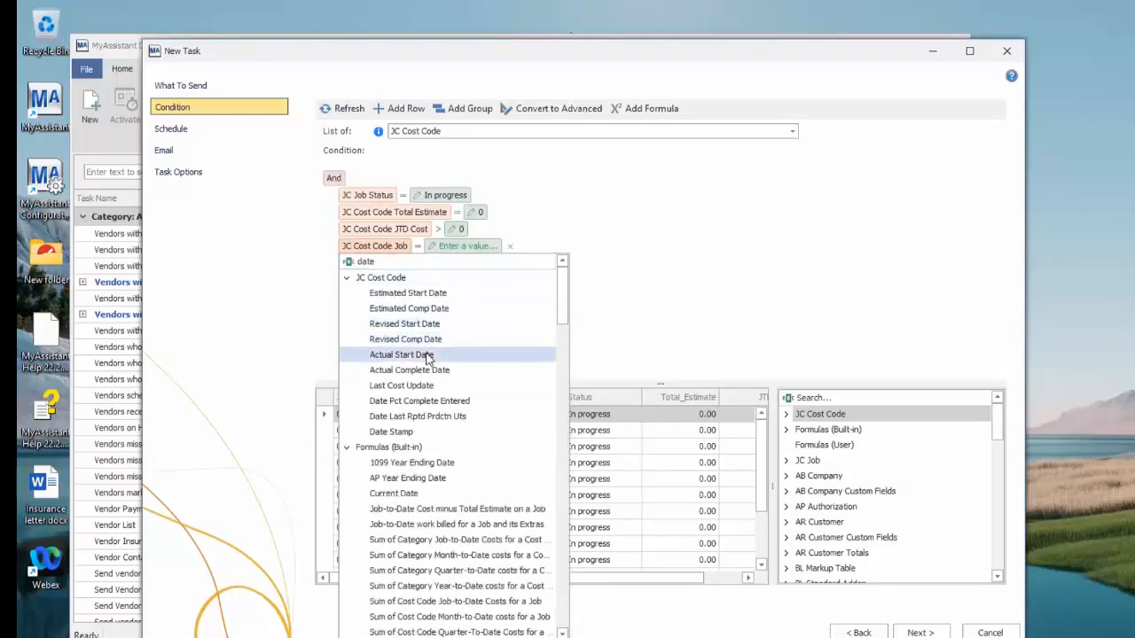
left_click(418, 385)
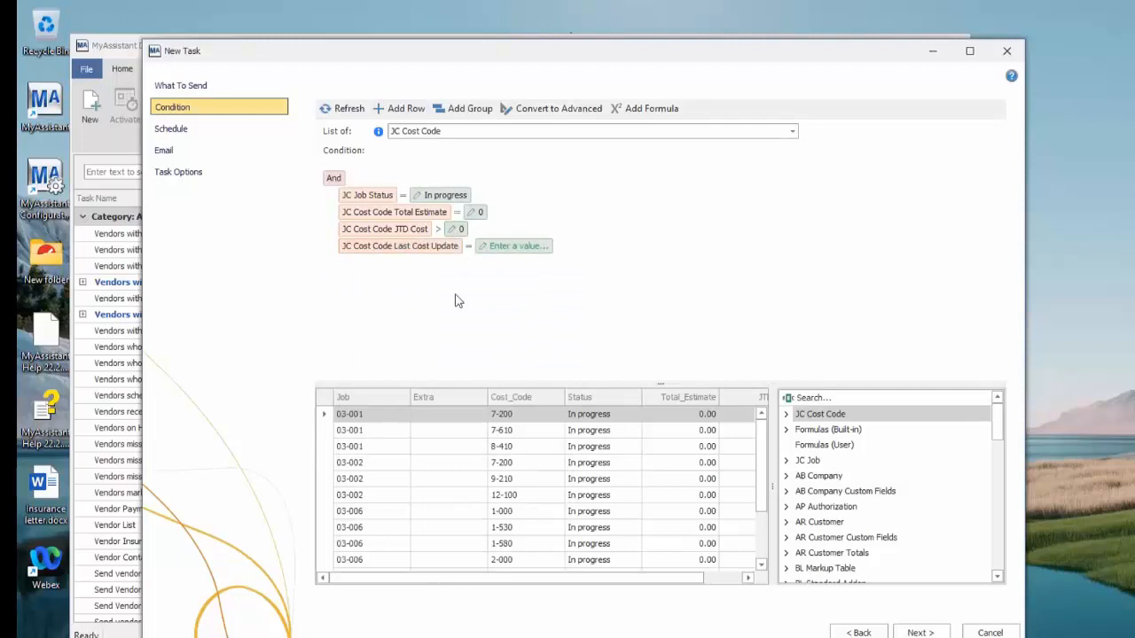
left_click(469, 250)
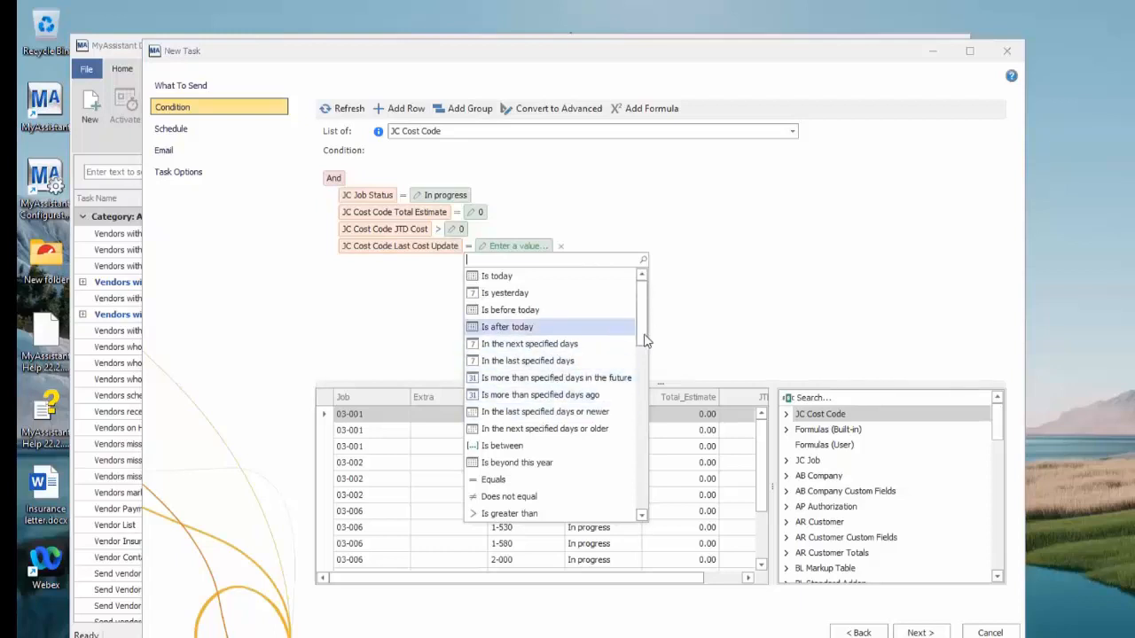
left_click_drag(647, 322, 632, 401)
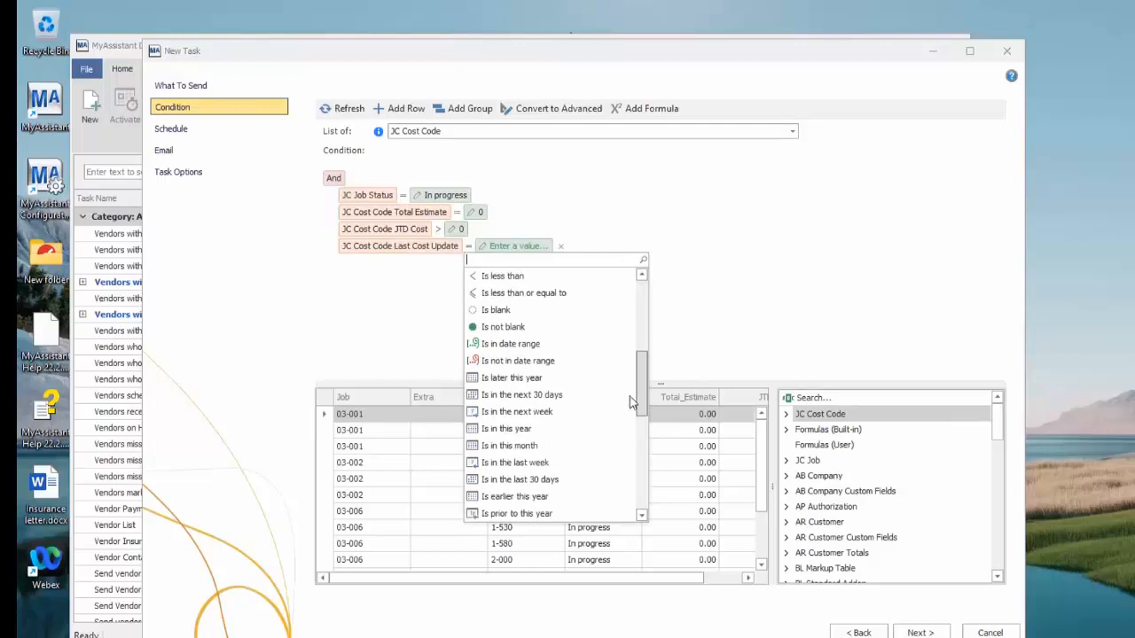
scroll(632, 401, "down", 1)
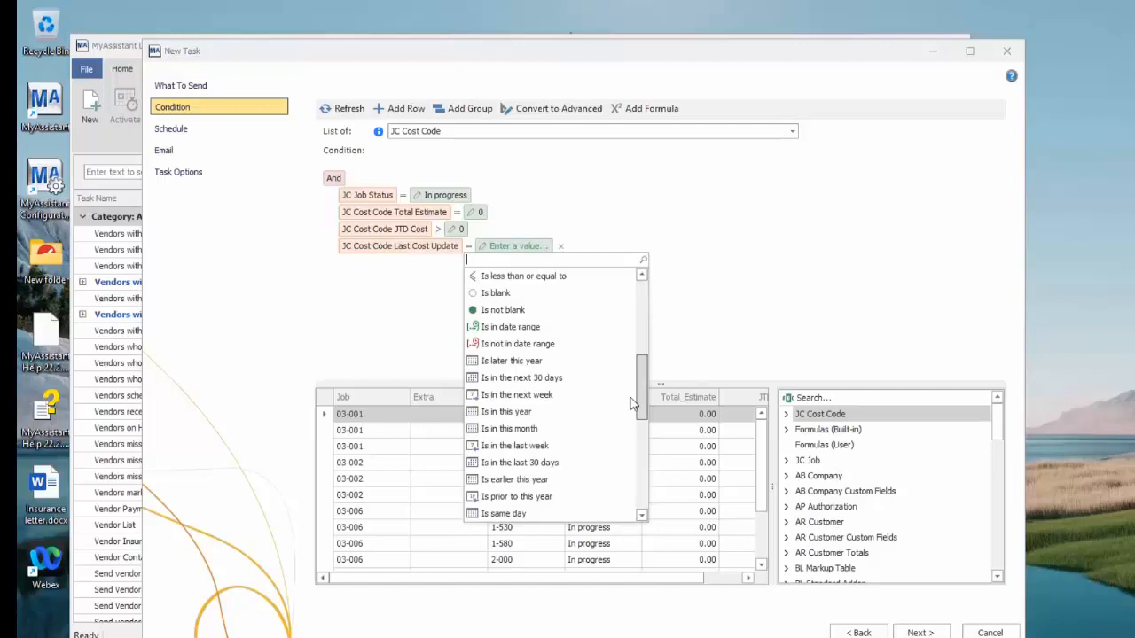
scroll(631, 400, "down", 2)
scroll(631, 406, "up", 2)
scroll(633, 404, "down", 2)
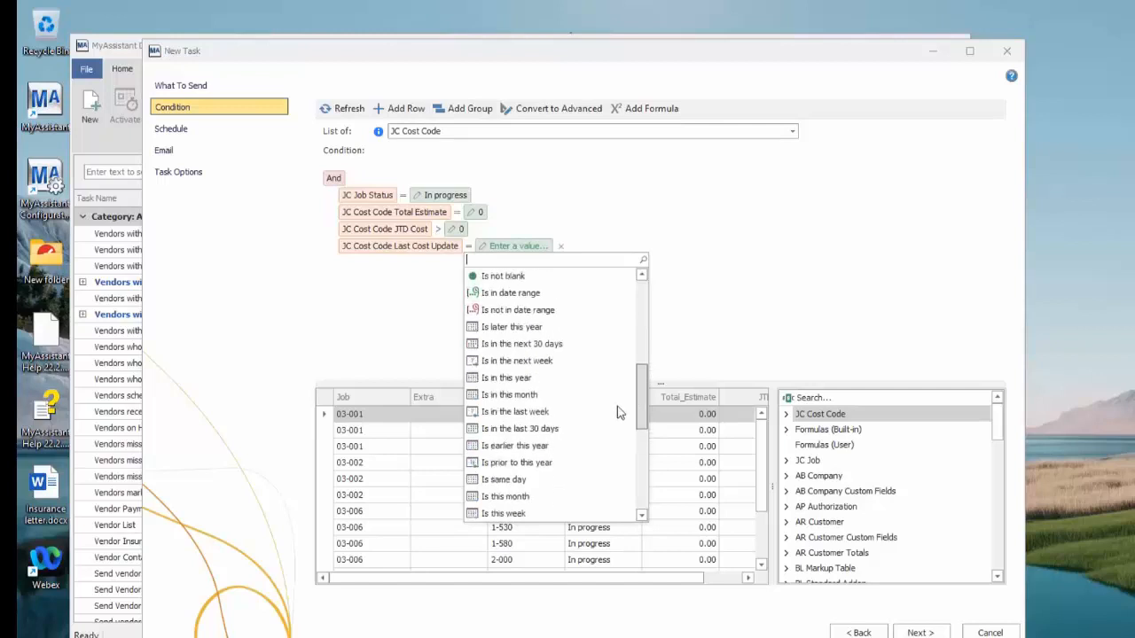
left_click(532, 429)
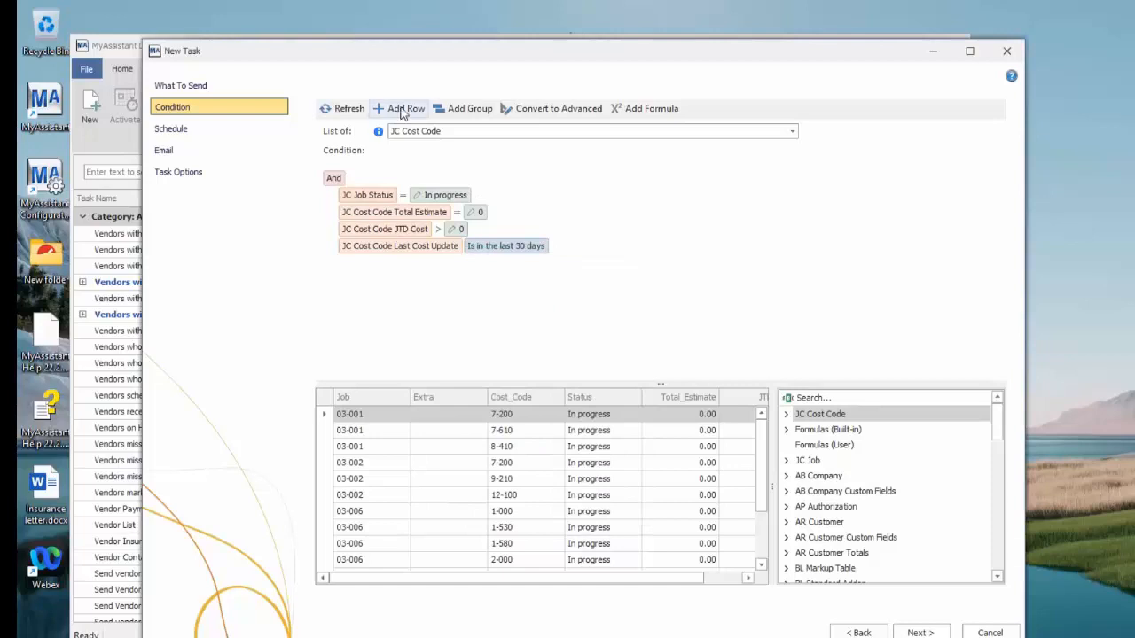
left_click(338, 114)
left_click(712, 393)
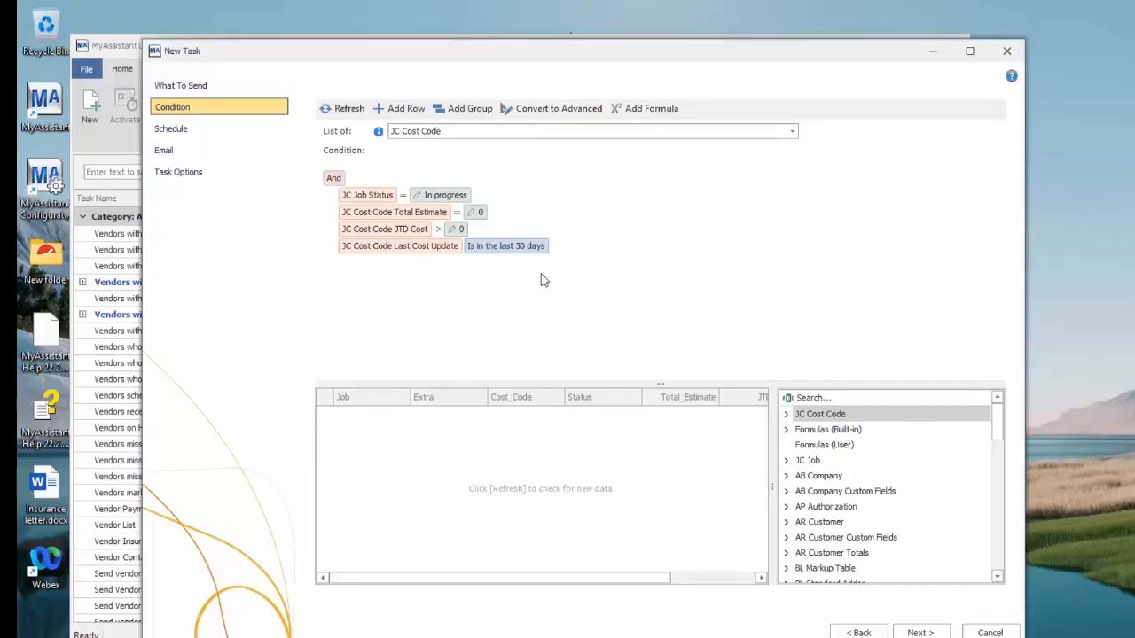
Remove the Last Cost Update condition row and refresh the preview of matching cost codes
left_click(560, 249)
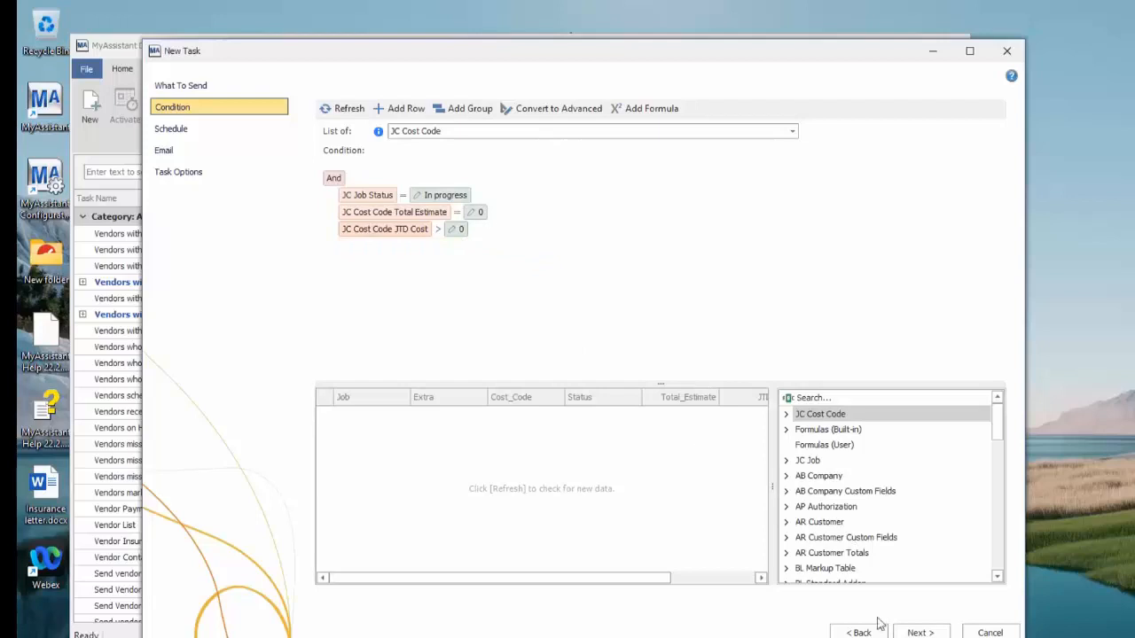
left_click(340, 110)
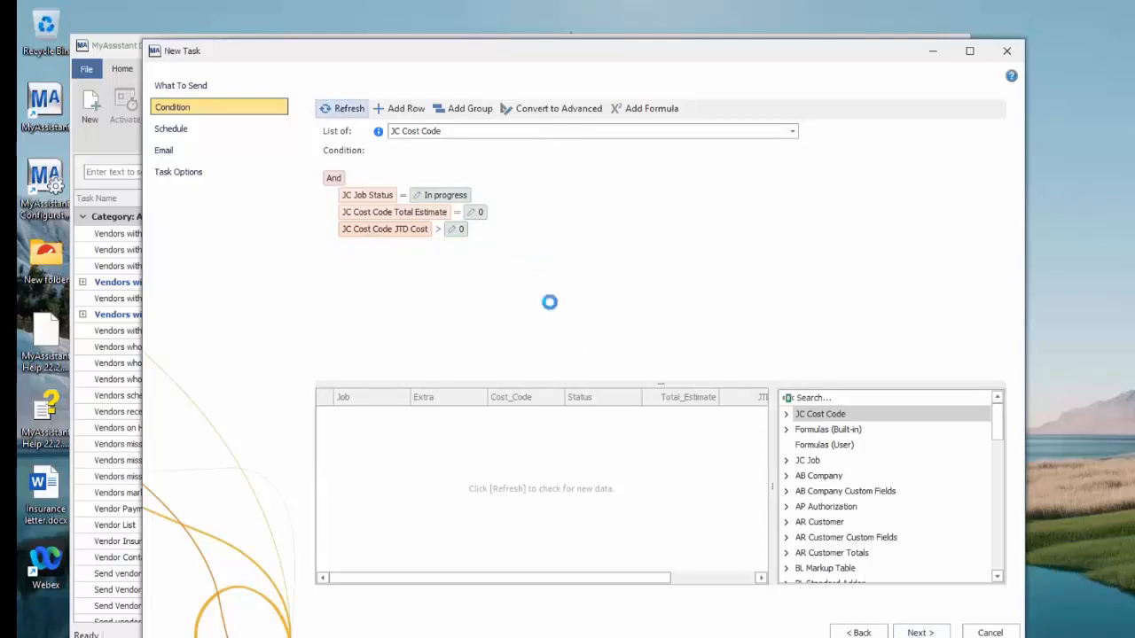
Proceed to the Schedule page, set the task to run on a schedule, and continue to the Email page
left_click(918, 633)
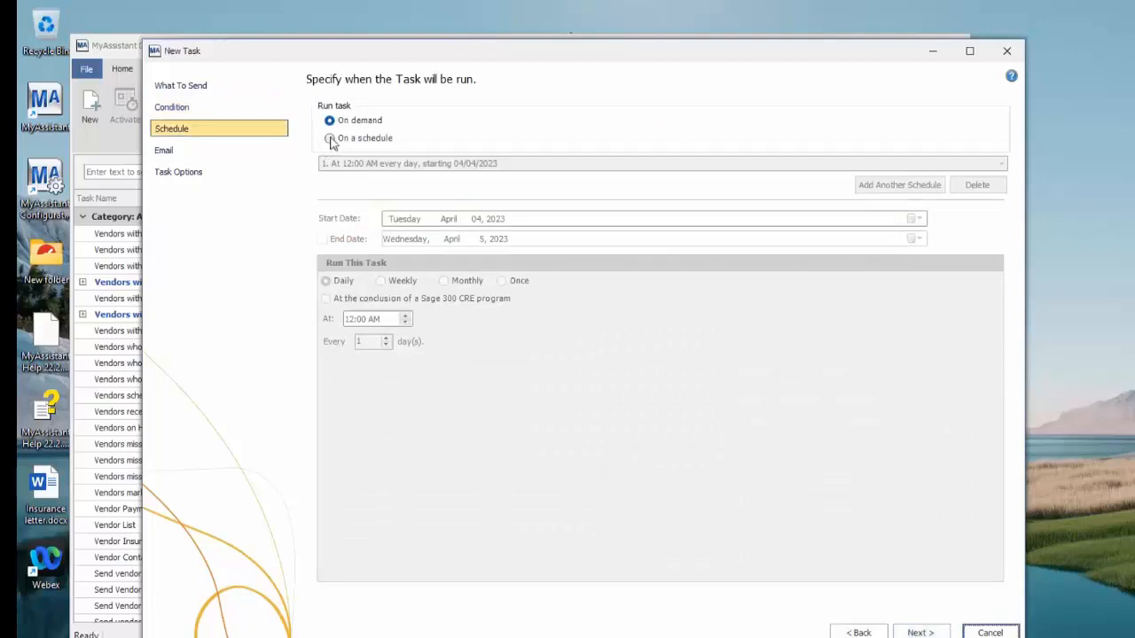
left_click(330, 138)
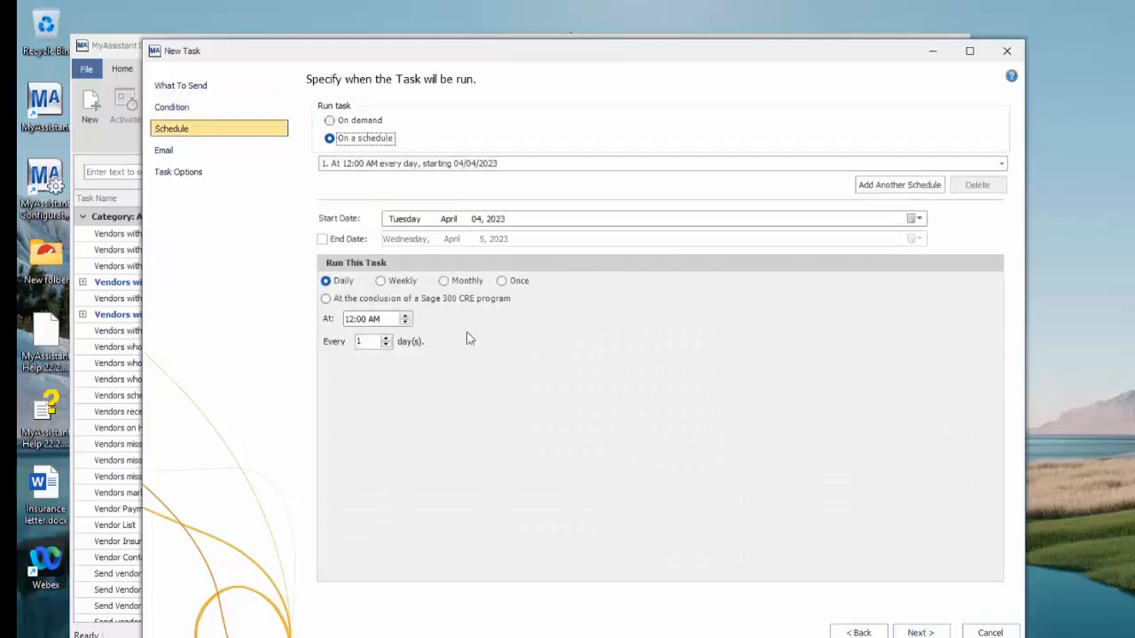
left_click(920, 633)
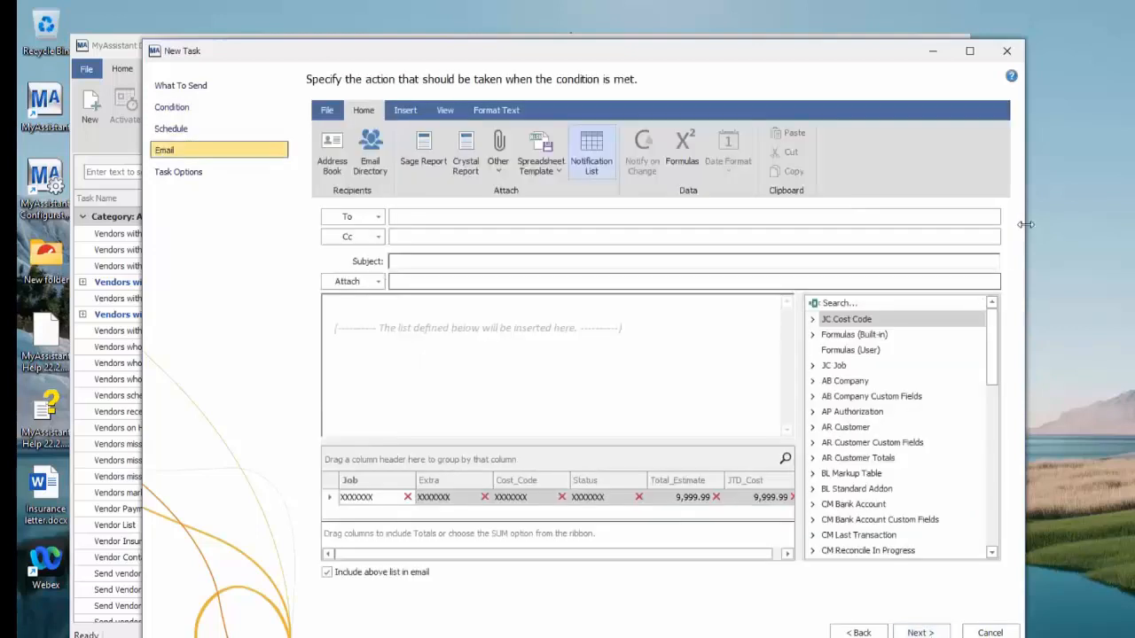
Widen the New Task window and add the JC Job Project Manager field as a notification list column, finding it with the search text "pro"
left_click_drag(1026, 223, 1134, 223)
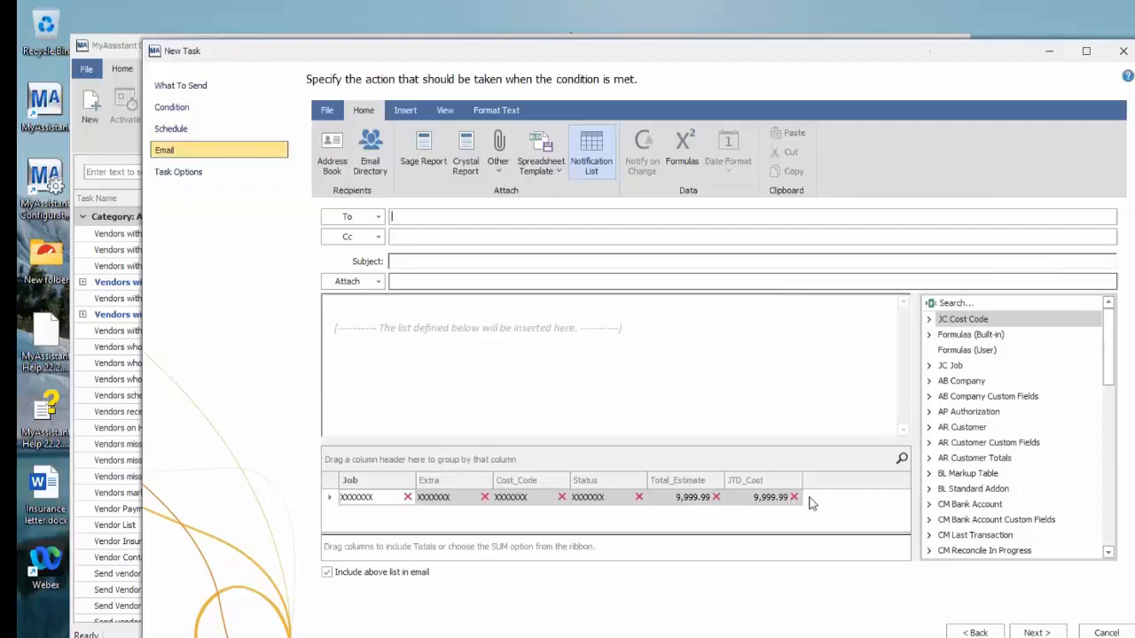
left_click(930, 321)
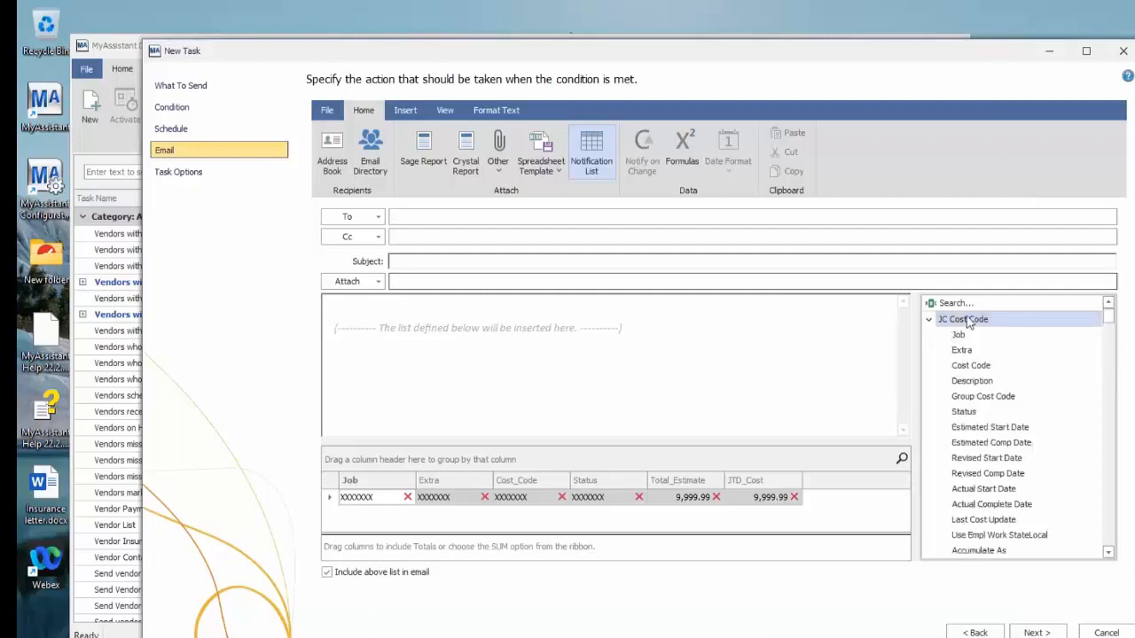
left_click(966, 304)
type("proj")
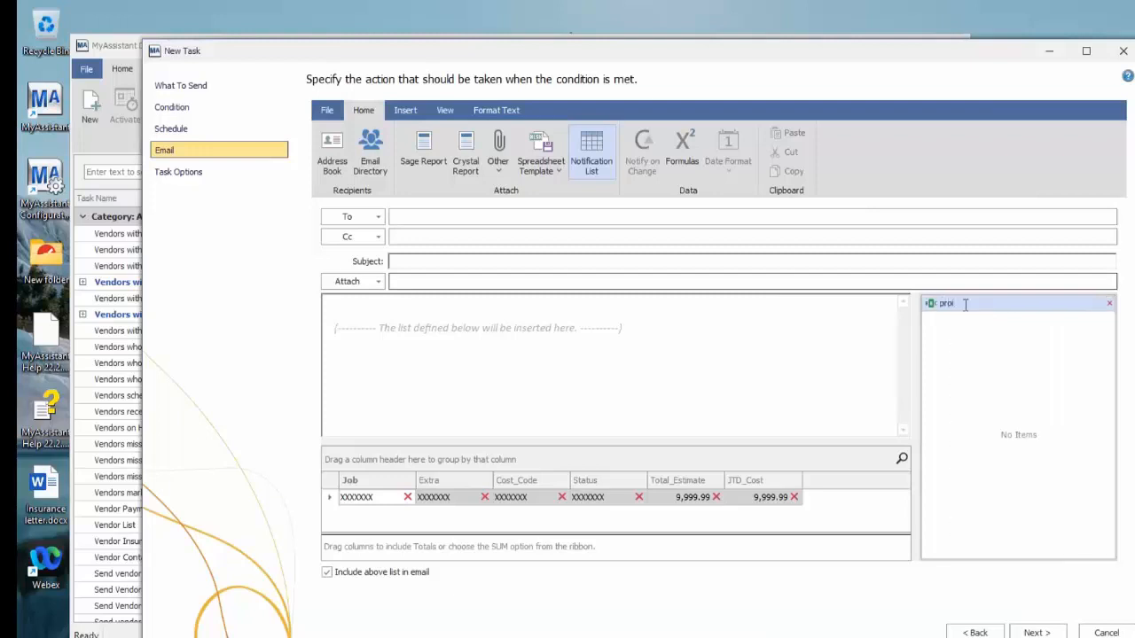
key("BackSpace")
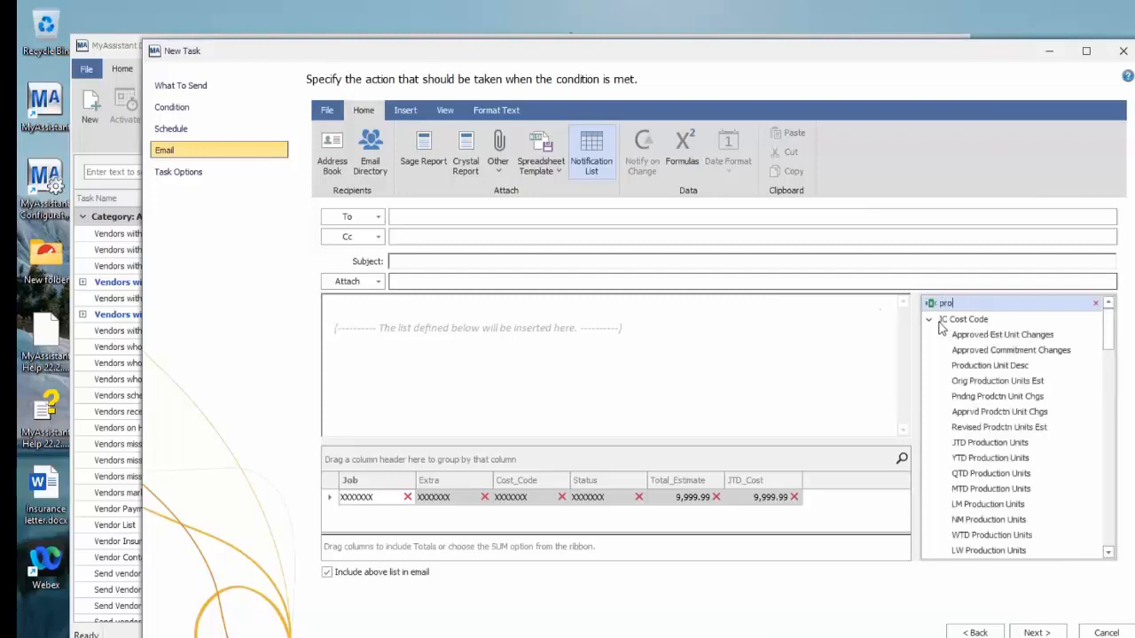
scroll(1015, 399, "down", 5)
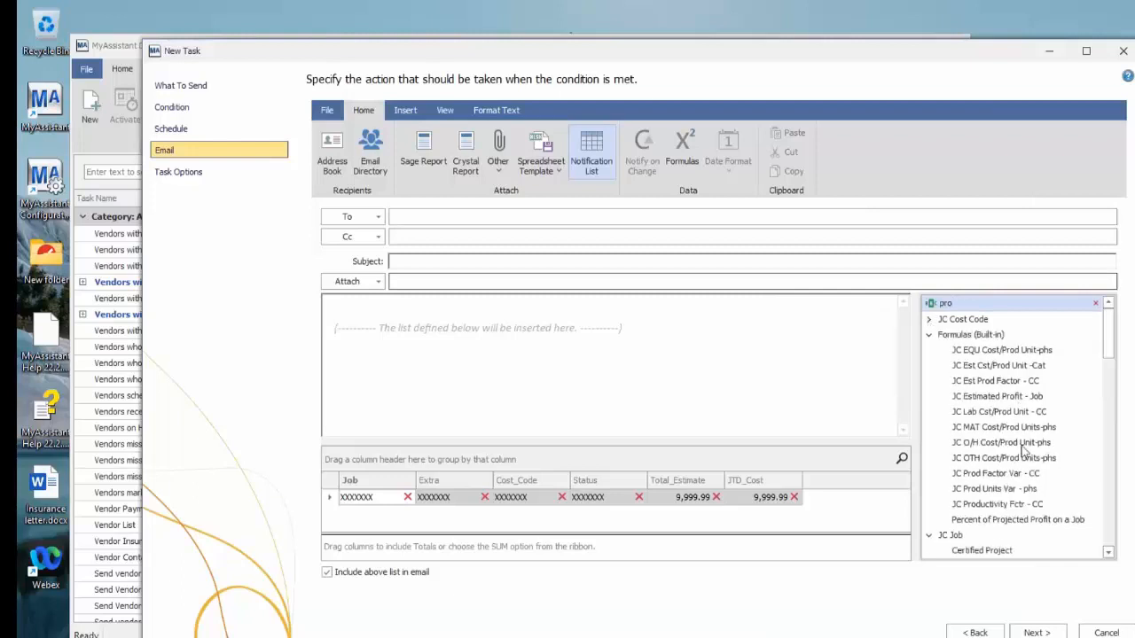
scroll(1024, 454, "down", 5)
scroll(1024, 454, "up", 5)
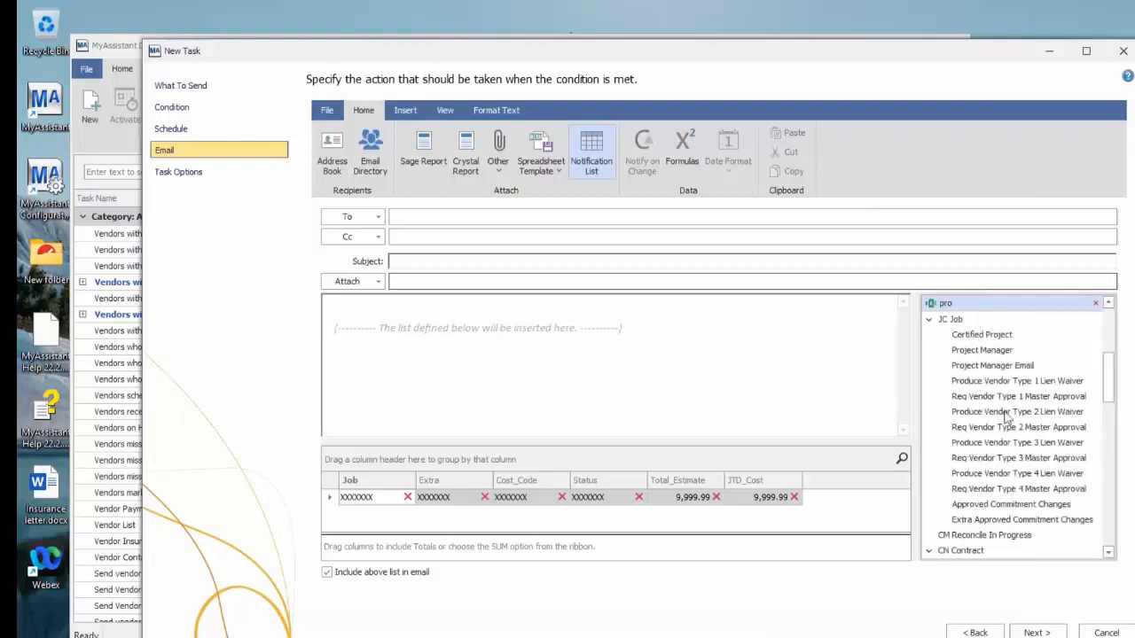
left_click(975, 351)
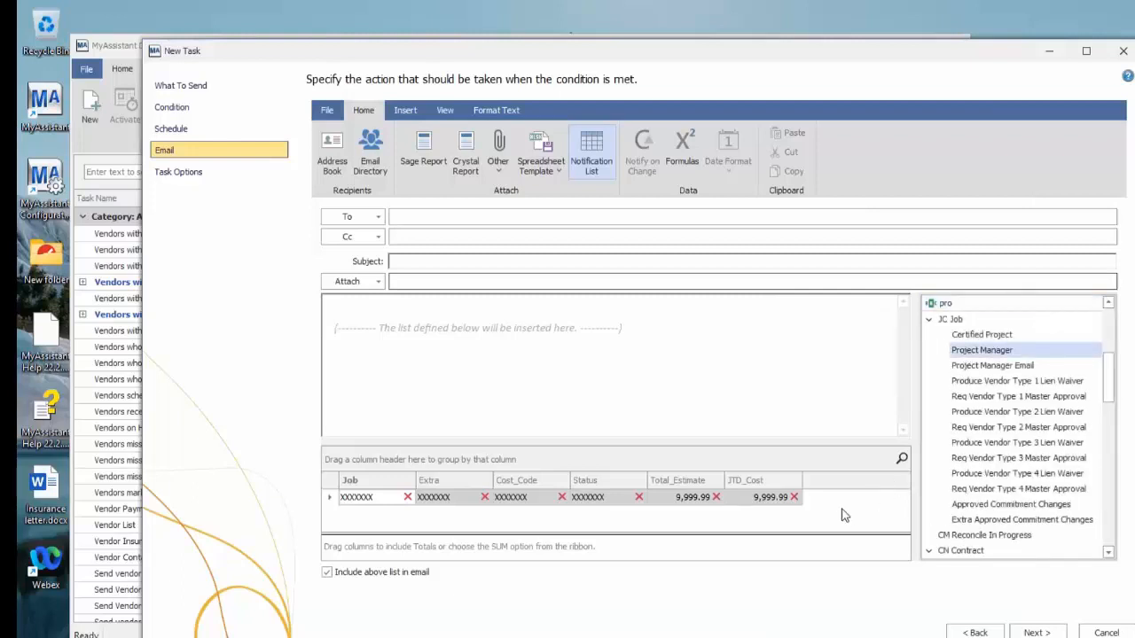
left_click_drag(965, 355, 841, 509)
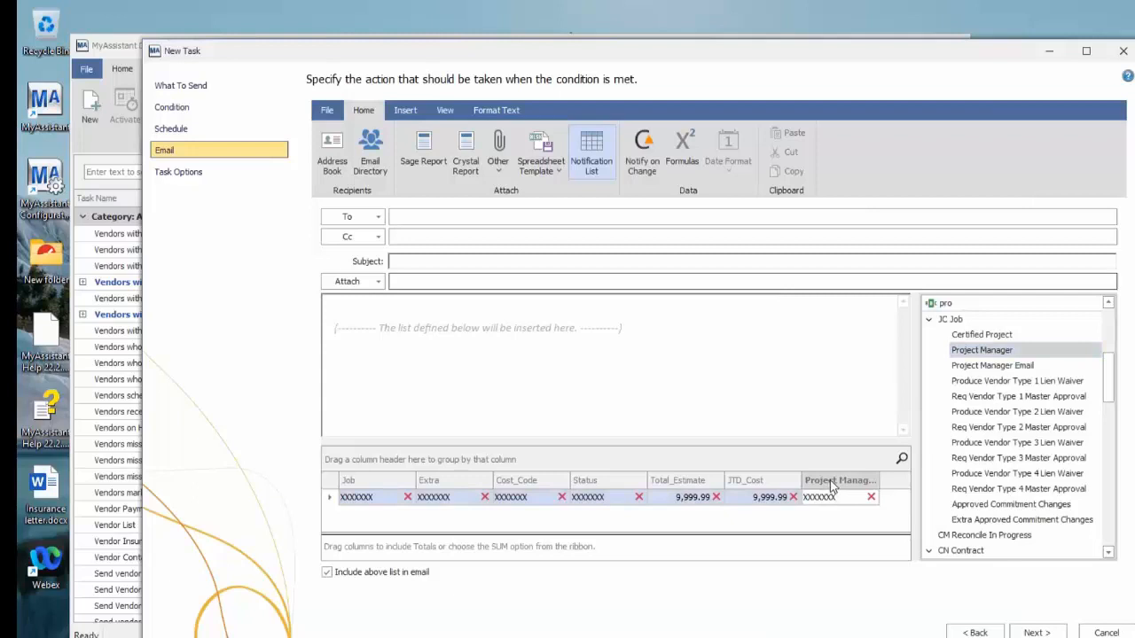
Group the notification list by Project Manager, expand the group, and add a SUM total for the Total_Estimate column
left_click_drag(834, 483, 357, 466)
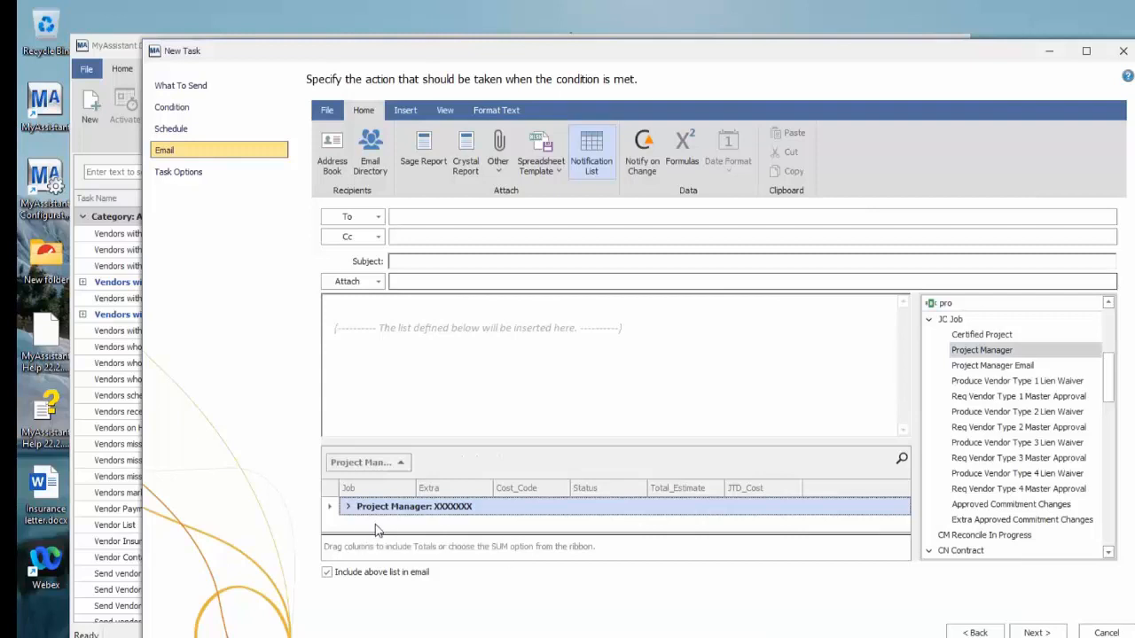
left_click(348, 507)
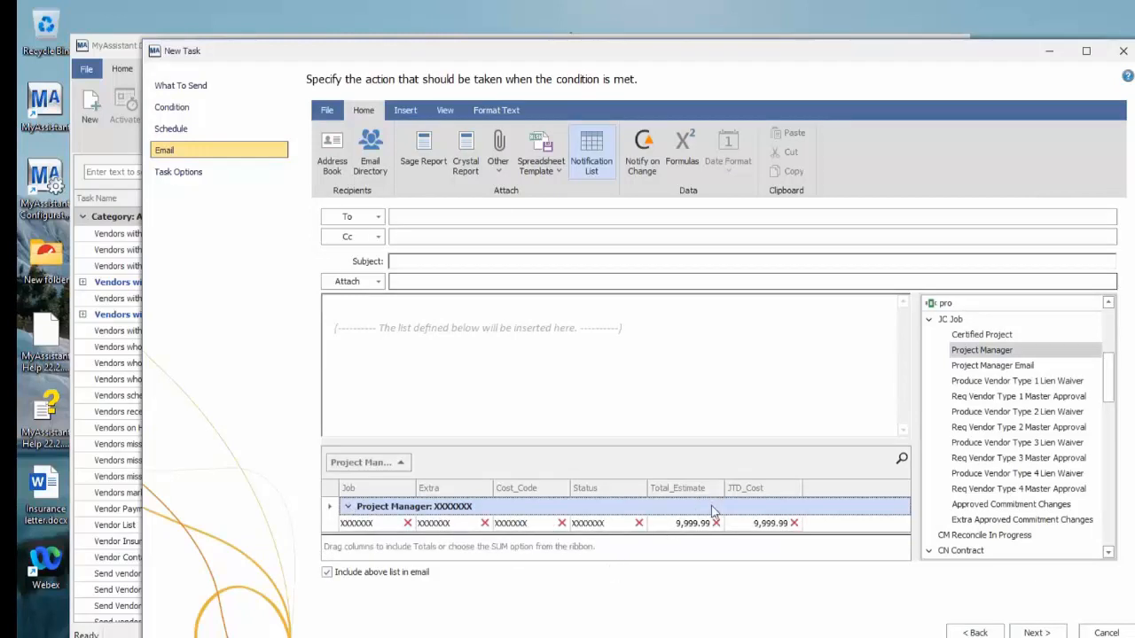
right_click(677, 551)
left_click(711, 438)
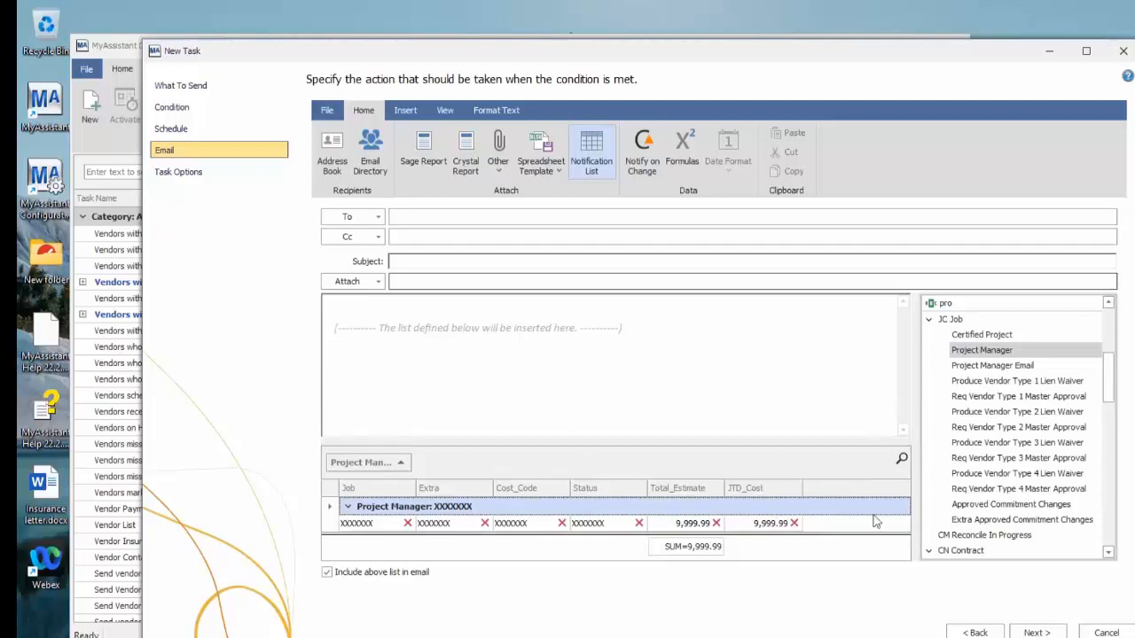
Set the email subject to "Cost Codes Over" and finish creating the task with the default task options
left_click(428, 261)
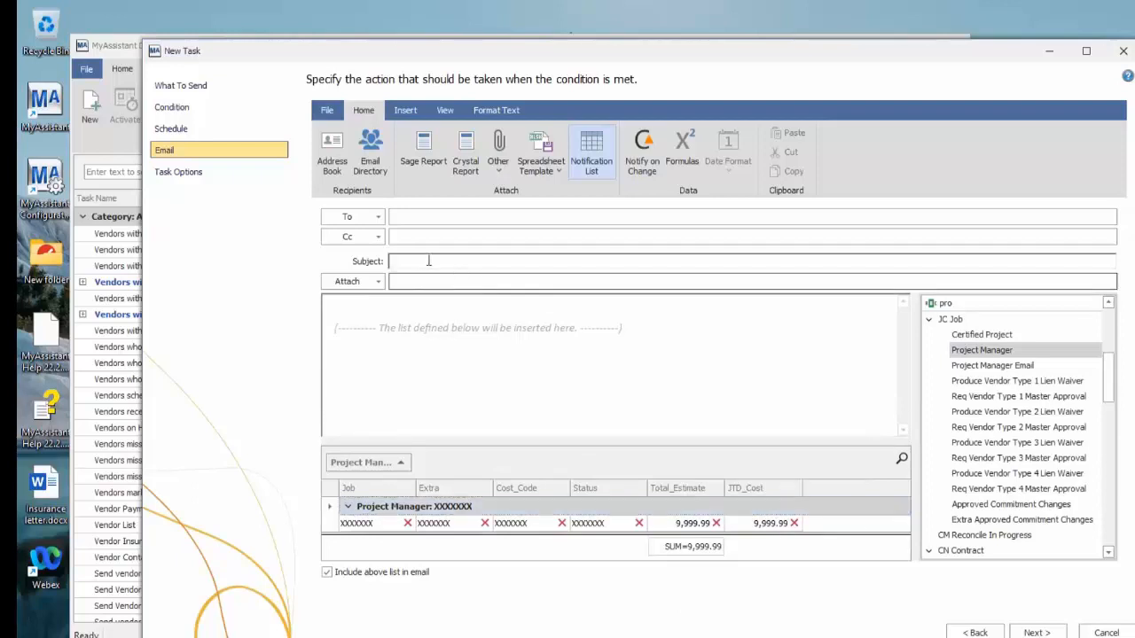
type("Cost Code4")
key("BackSpace")
type("s Over")
left_click(1050, 632)
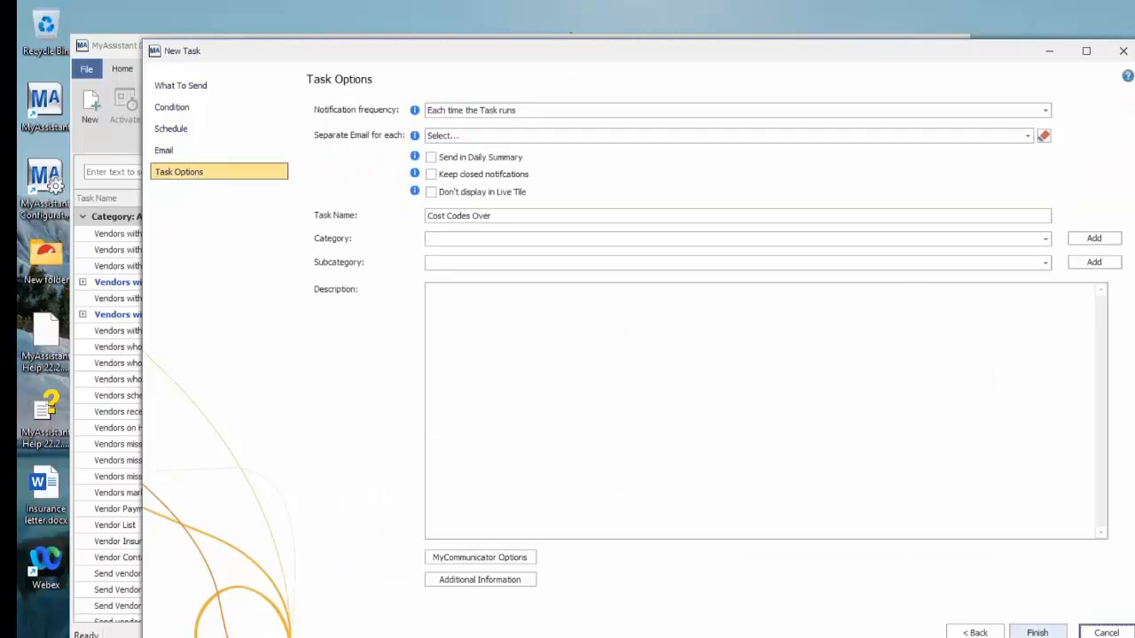
left_click(1037, 633)
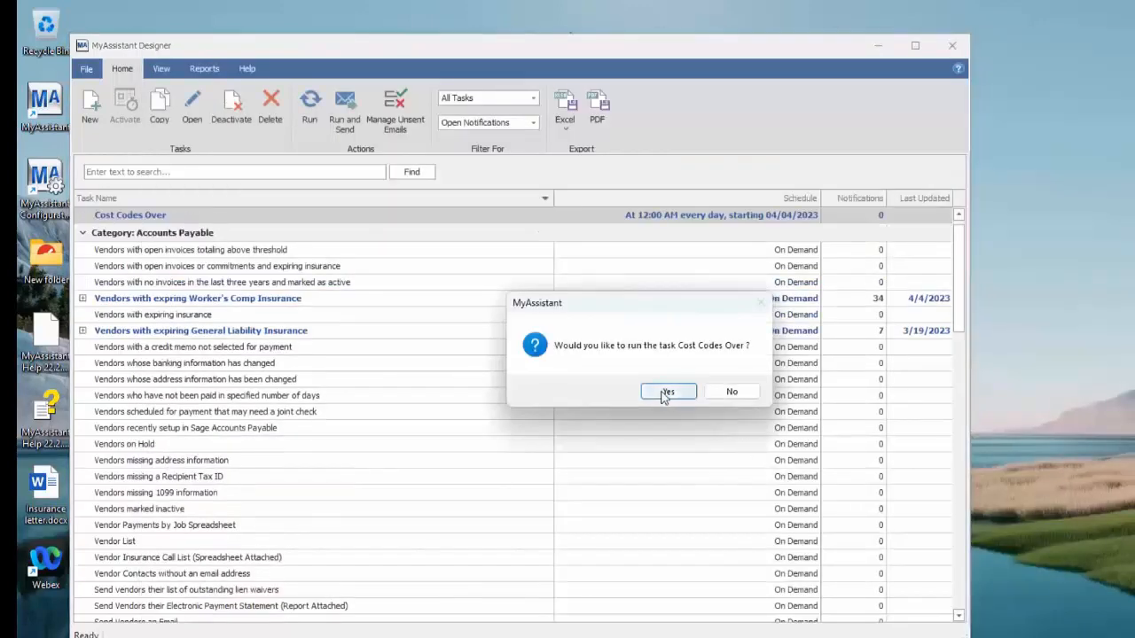
Run the new Cost Codes Over task and expand the first named project manager's group in its notifications
left_click(663, 393)
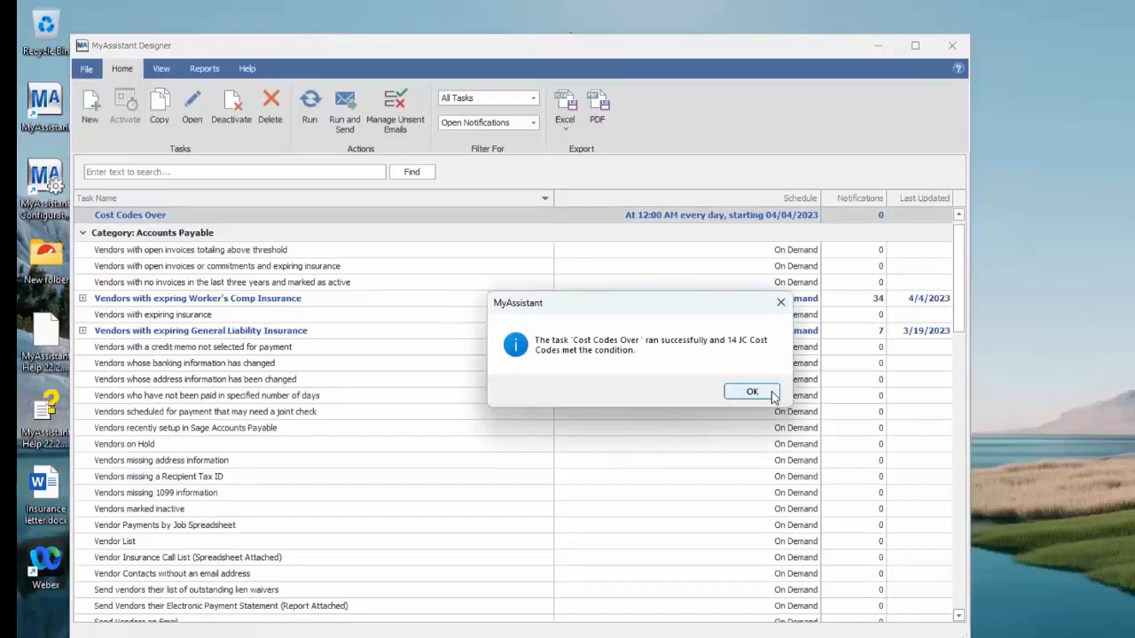
left_click(752, 392)
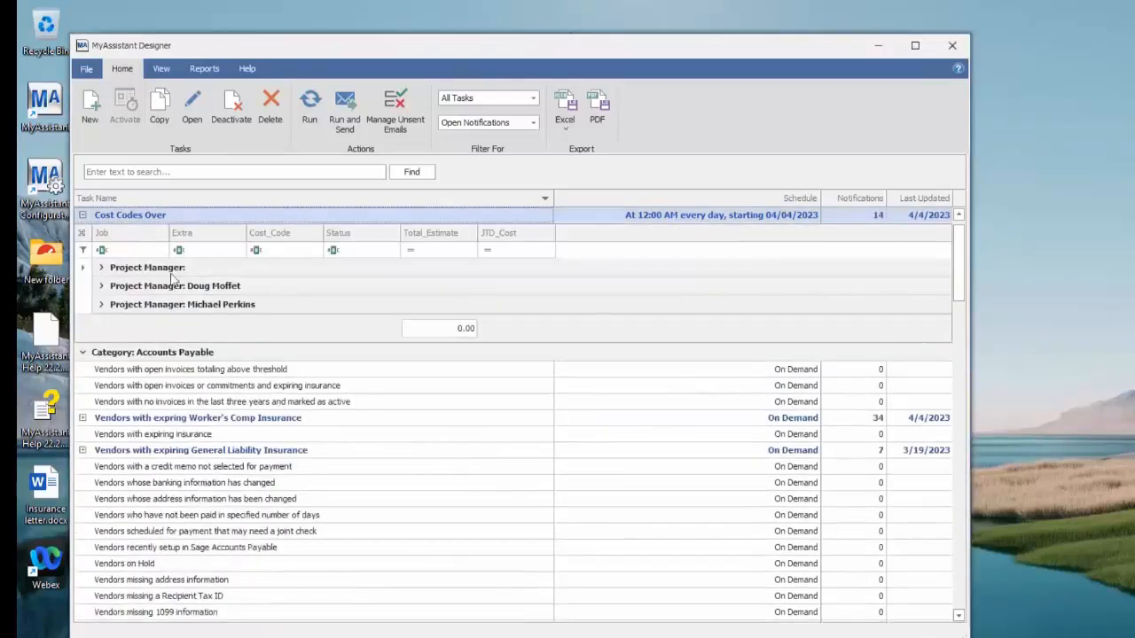
left_click(103, 290)
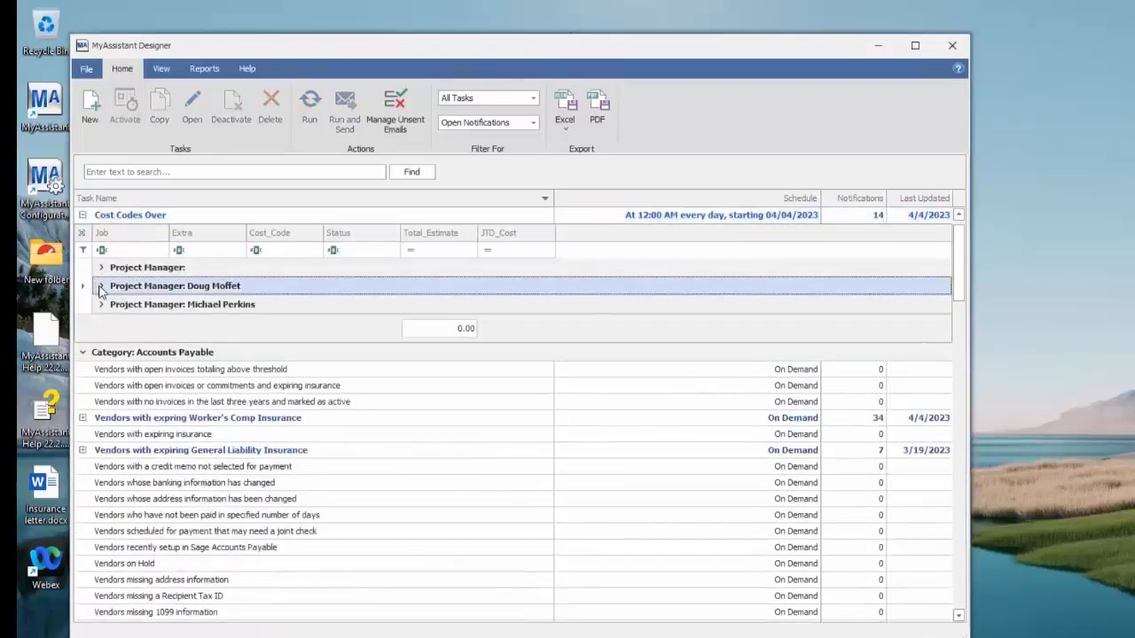
left_click(100, 287)
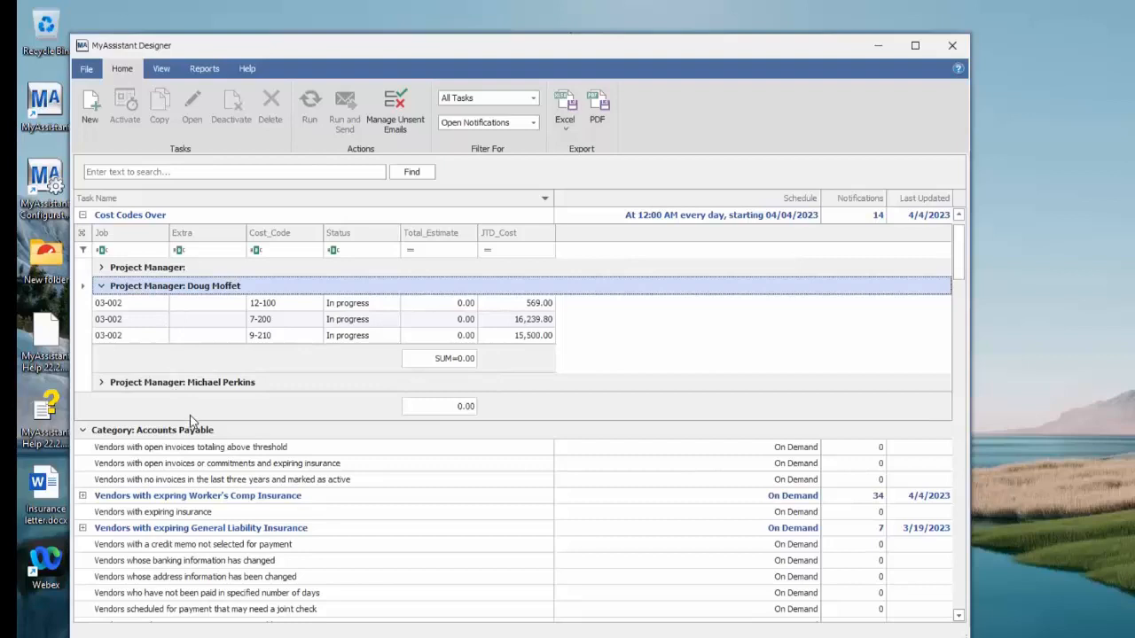
Open the Cost Codes Over task for editing and address its email to the JC Project Manager directory
left_click(133, 218)
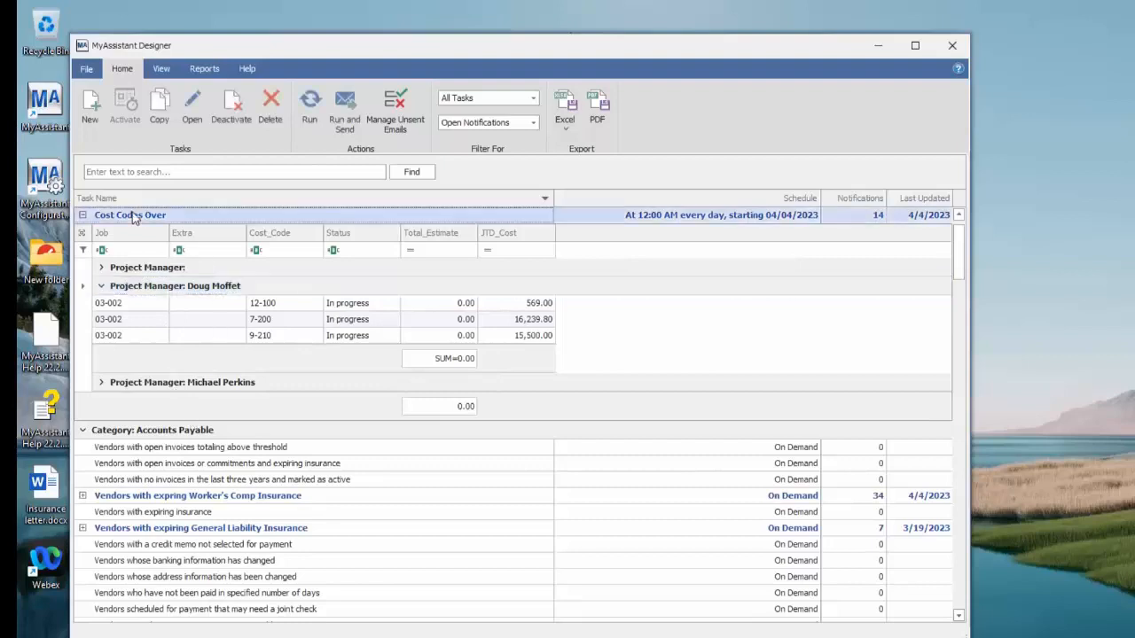
right_click(133, 217)
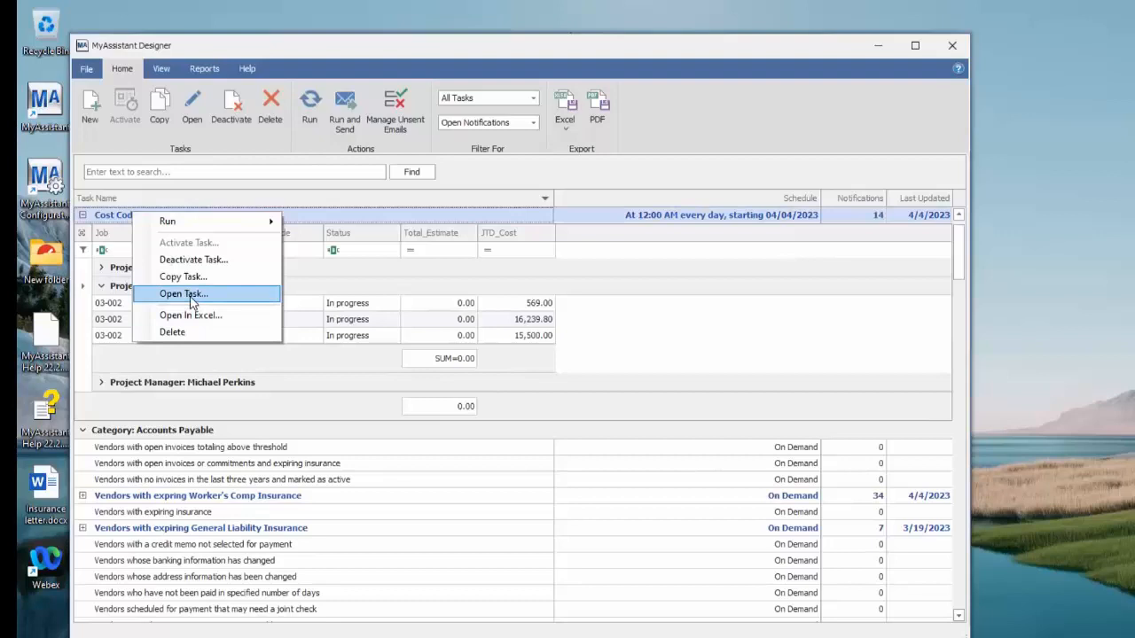
left_click(191, 298)
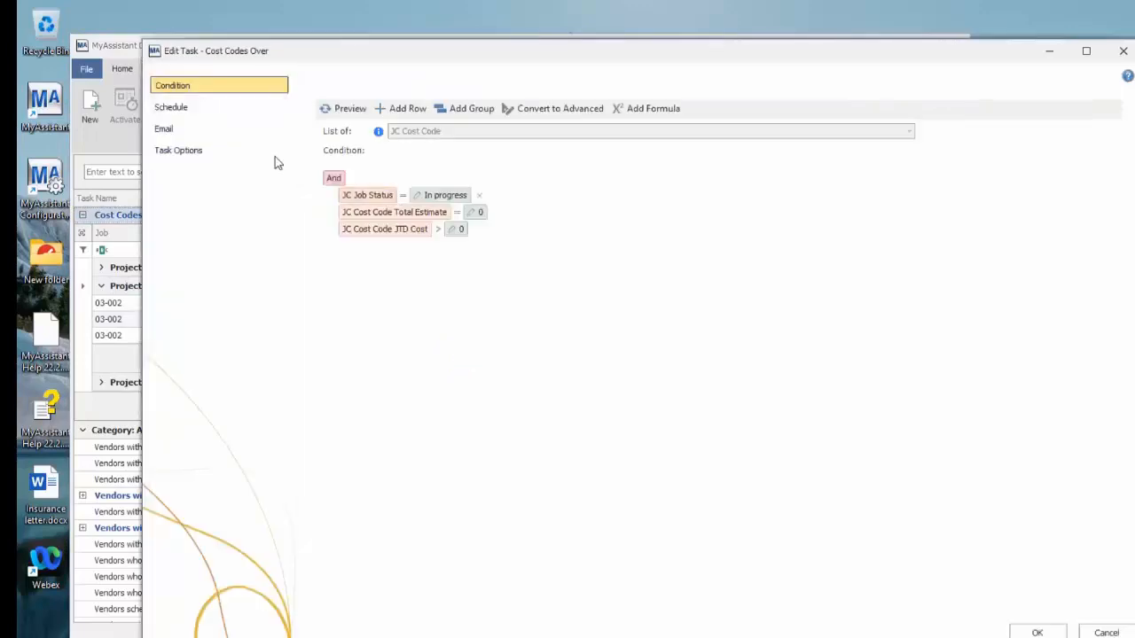
left_click(197, 130)
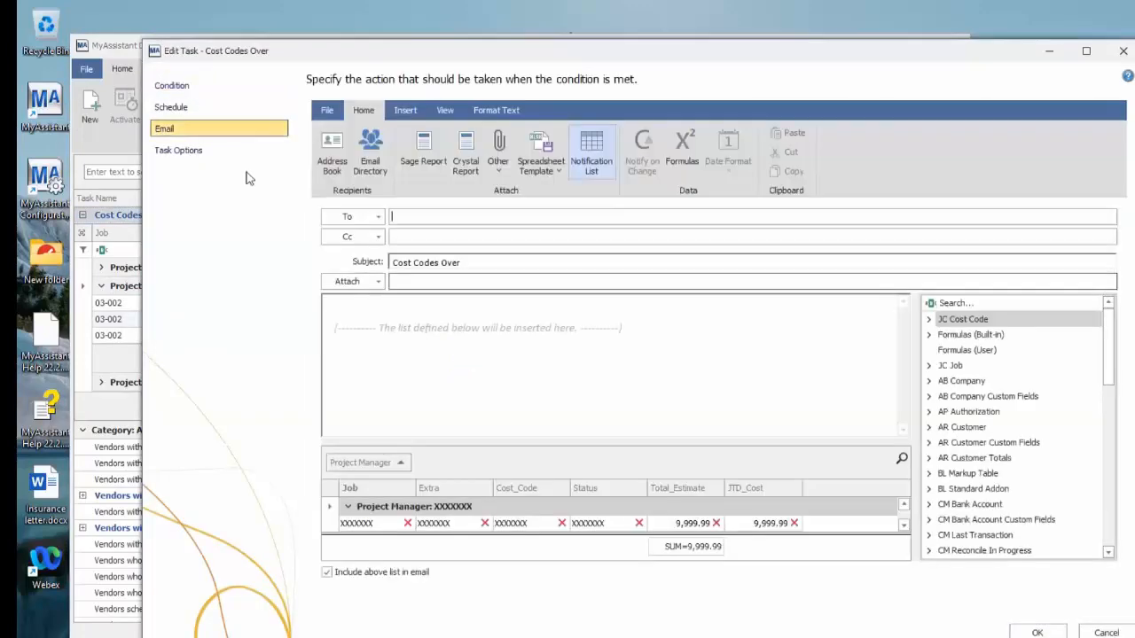
left_click(378, 161)
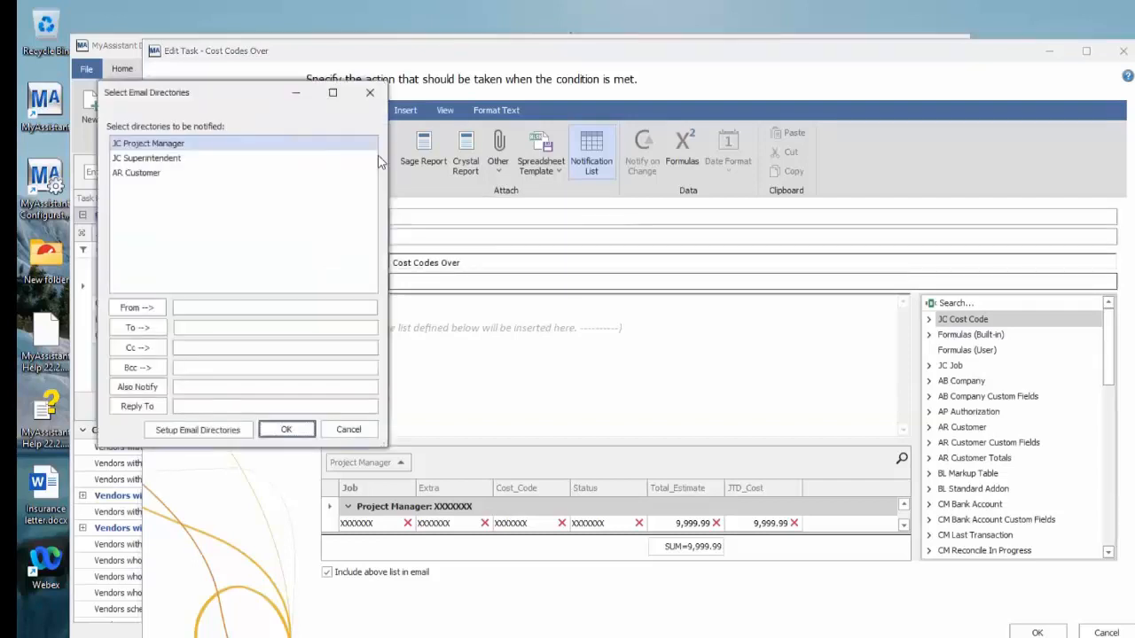
left_click(160, 329)
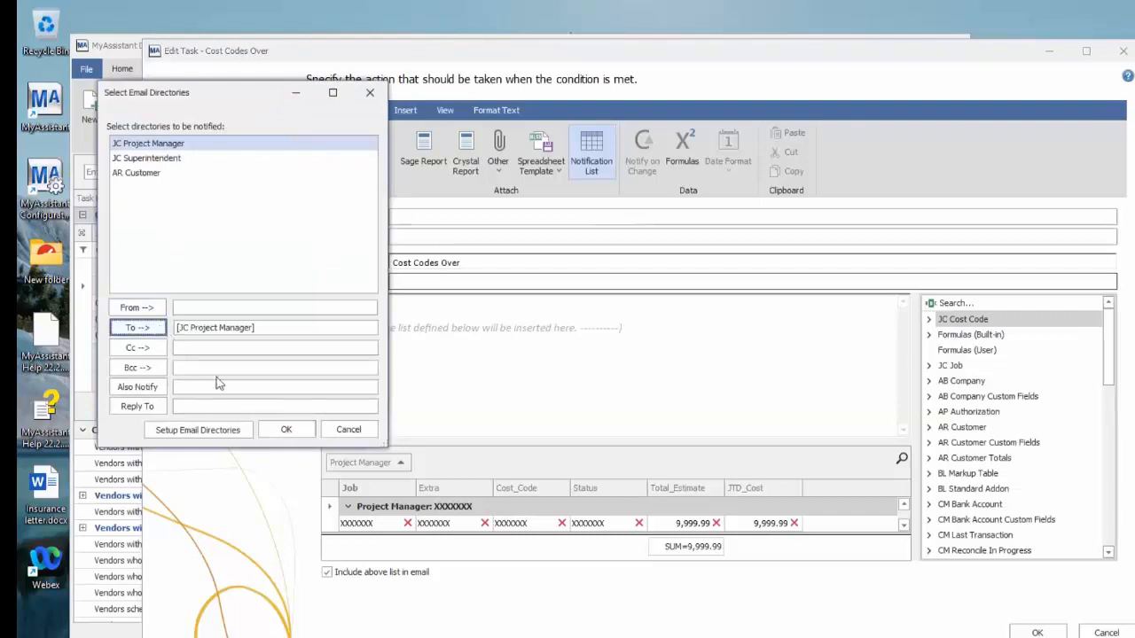
left_click(287, 430)
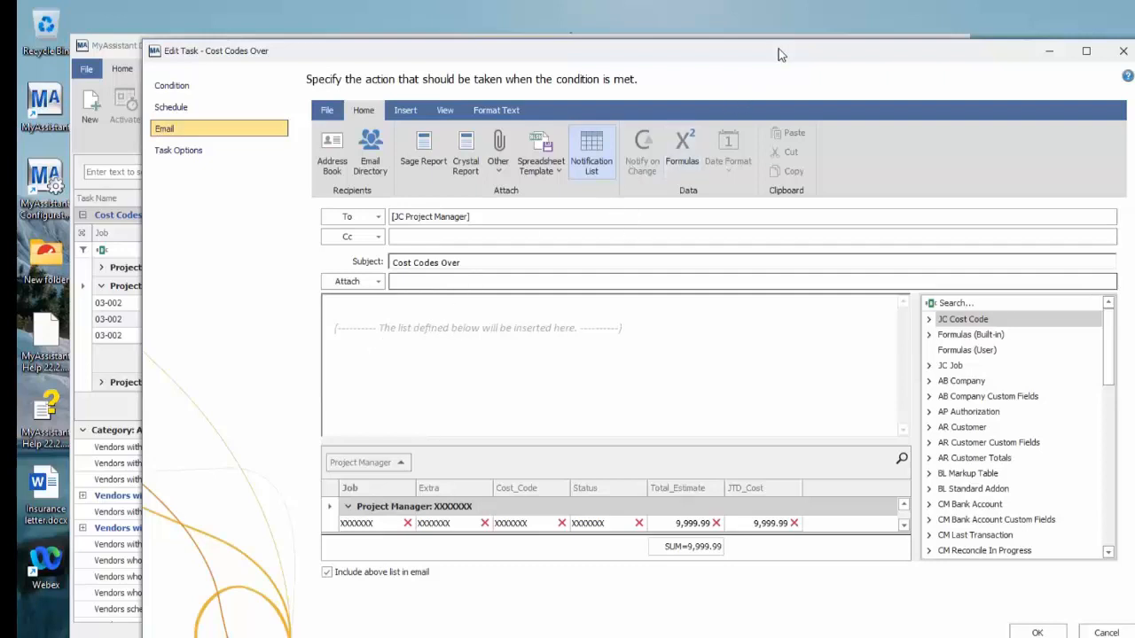
Reposition the Cost Codes Over editing window and close it
left_click_drag(771, 55, 749, 50)
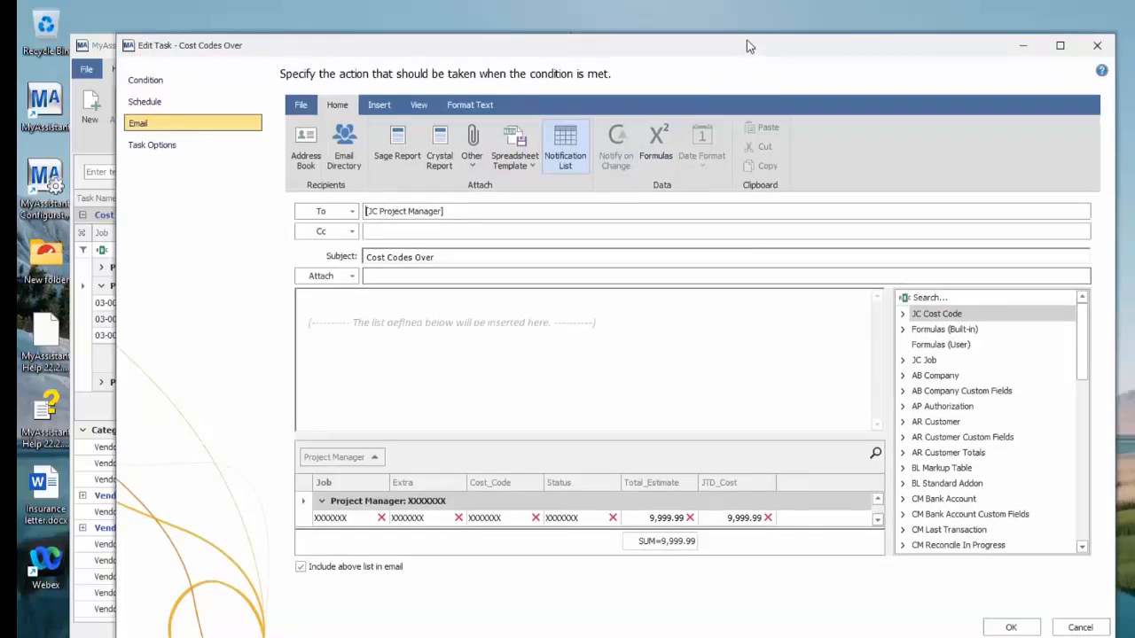
left_click_drag(748, 41, 747, 40)
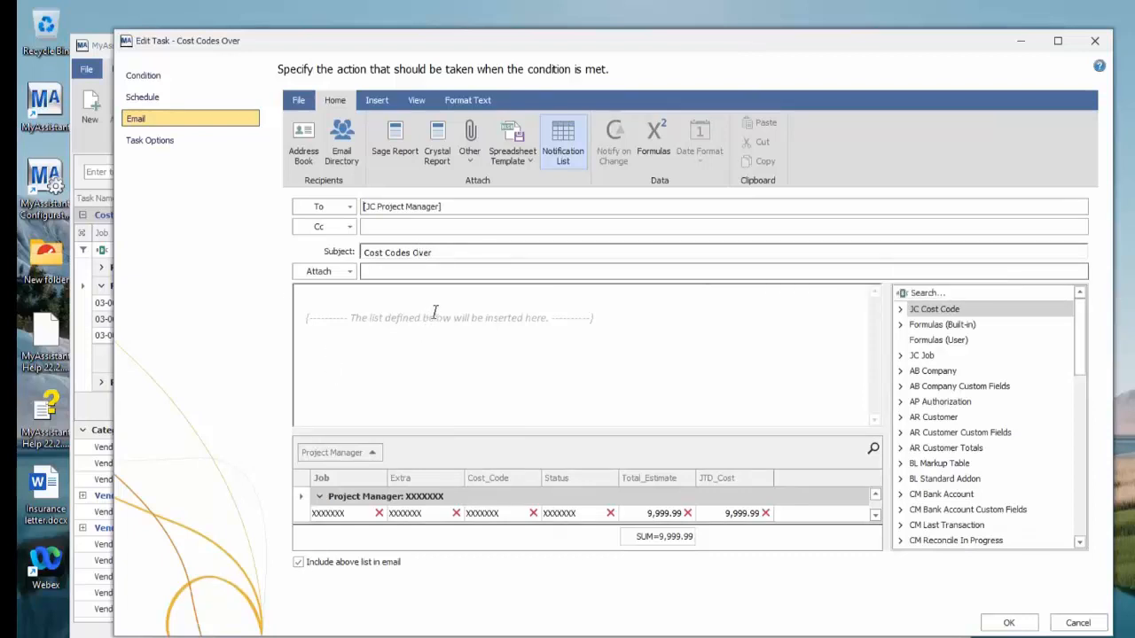
left_click(1102, 48)
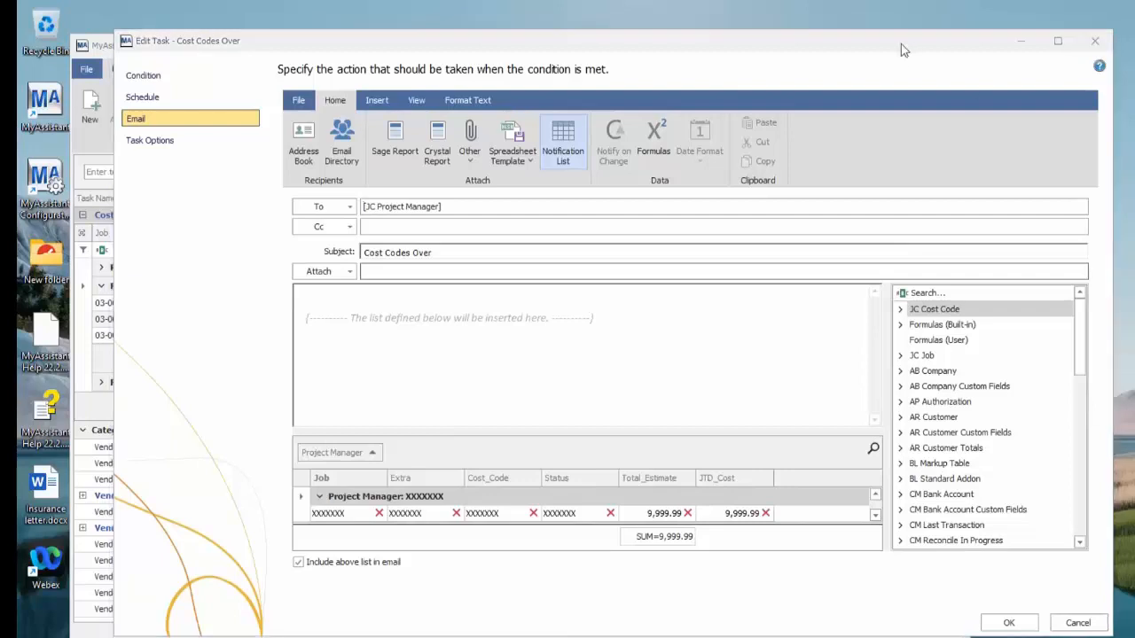
left_click_drag(877, 40, 898, 70)
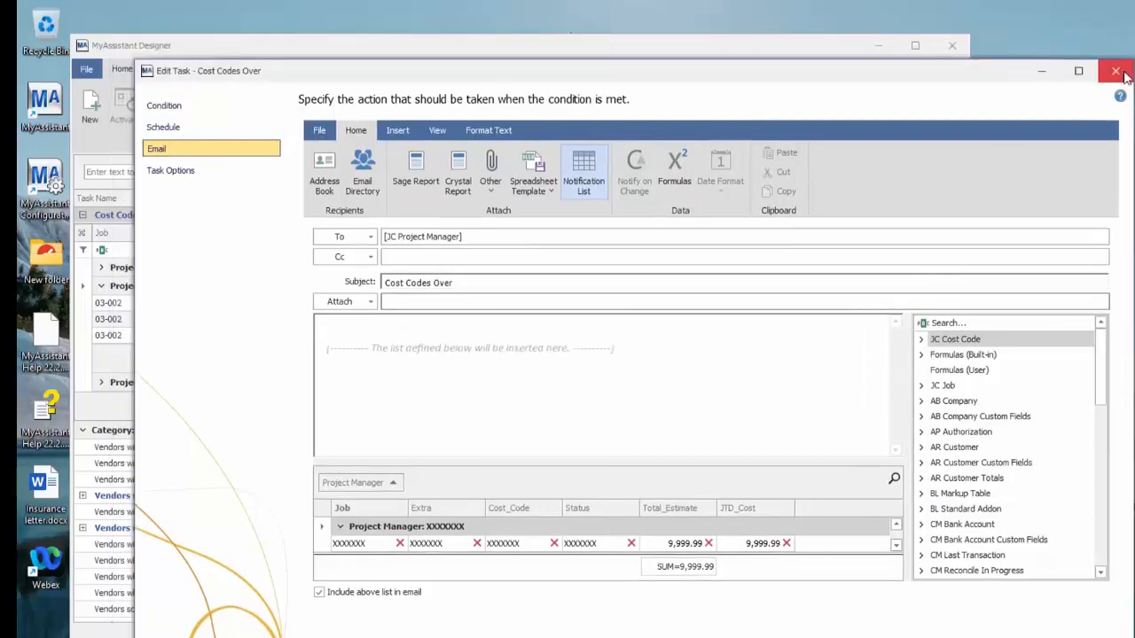
left_click(1120, 72)
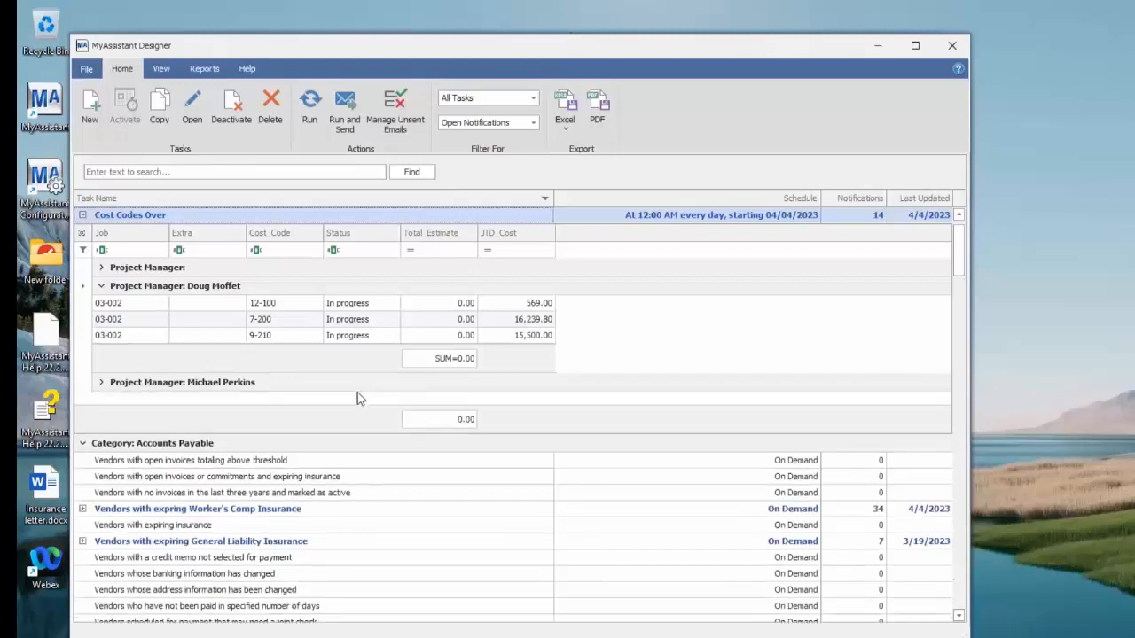
Open the "Vendors with expring Worker's Comp Insurance" task and exclude the notification list from its email
left_click(243, 513)
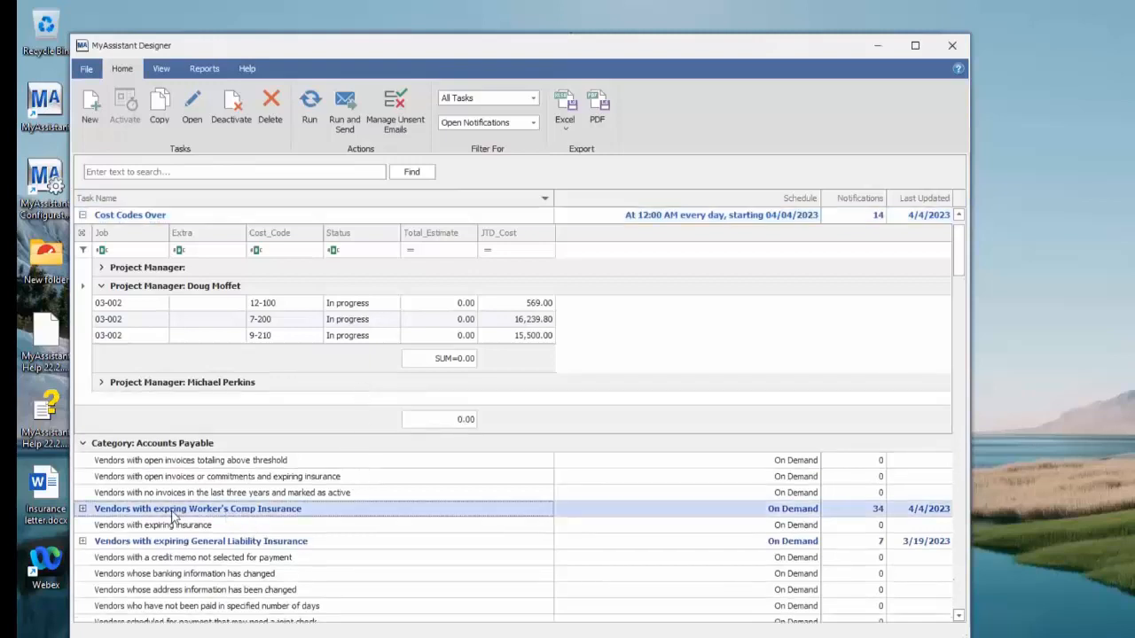
left_click(193, 113)
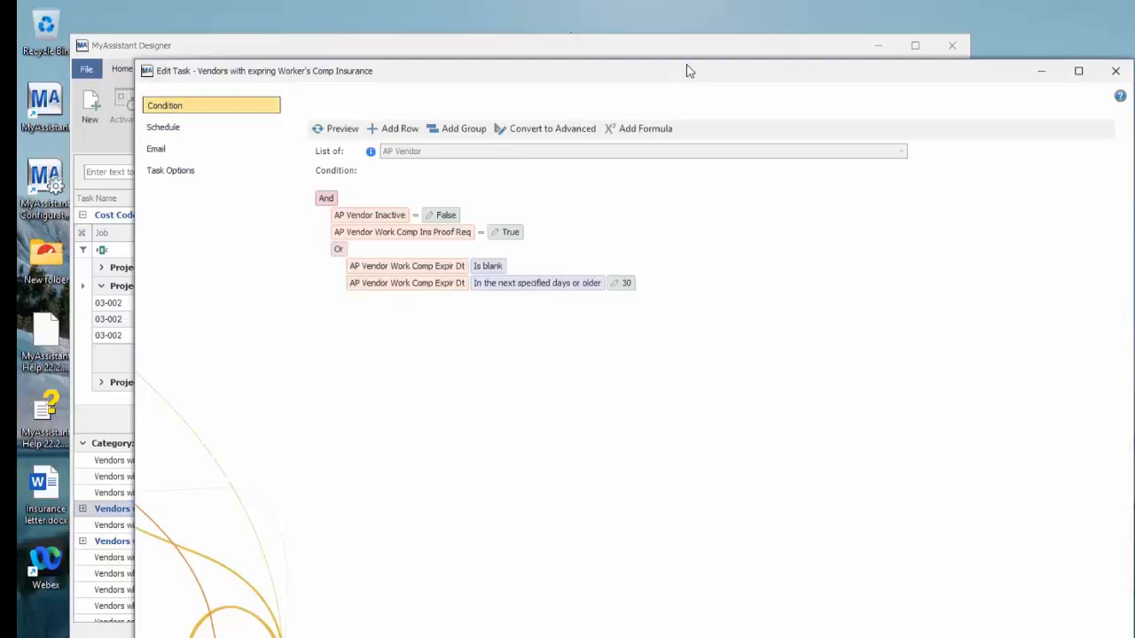
left_click_drag(683, 72, 669, 57)
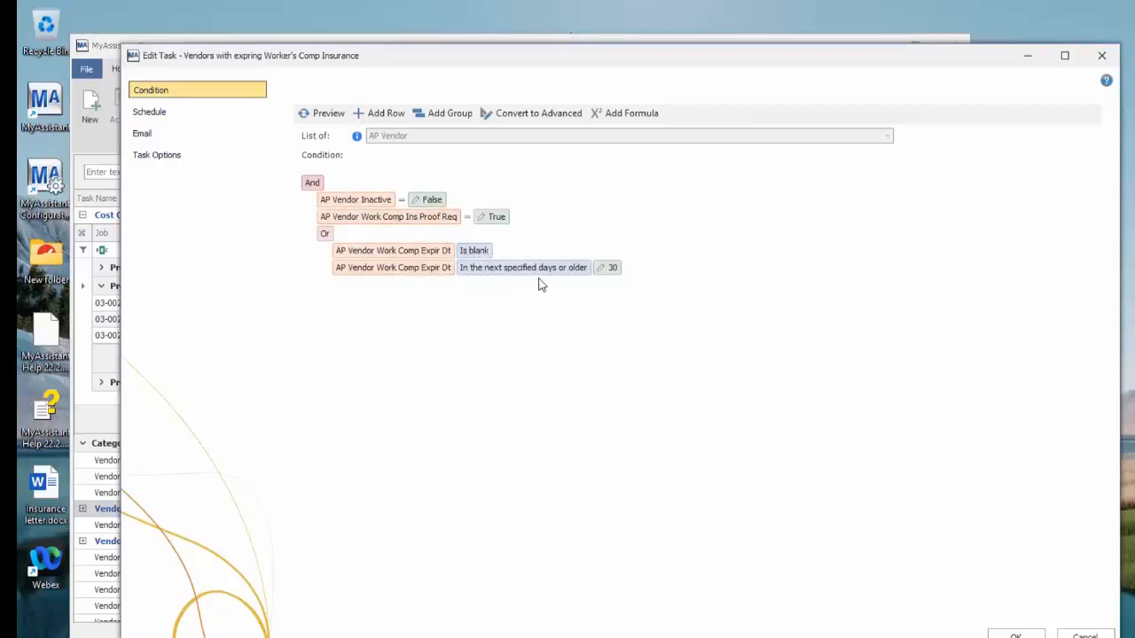
left_click(176, 133)
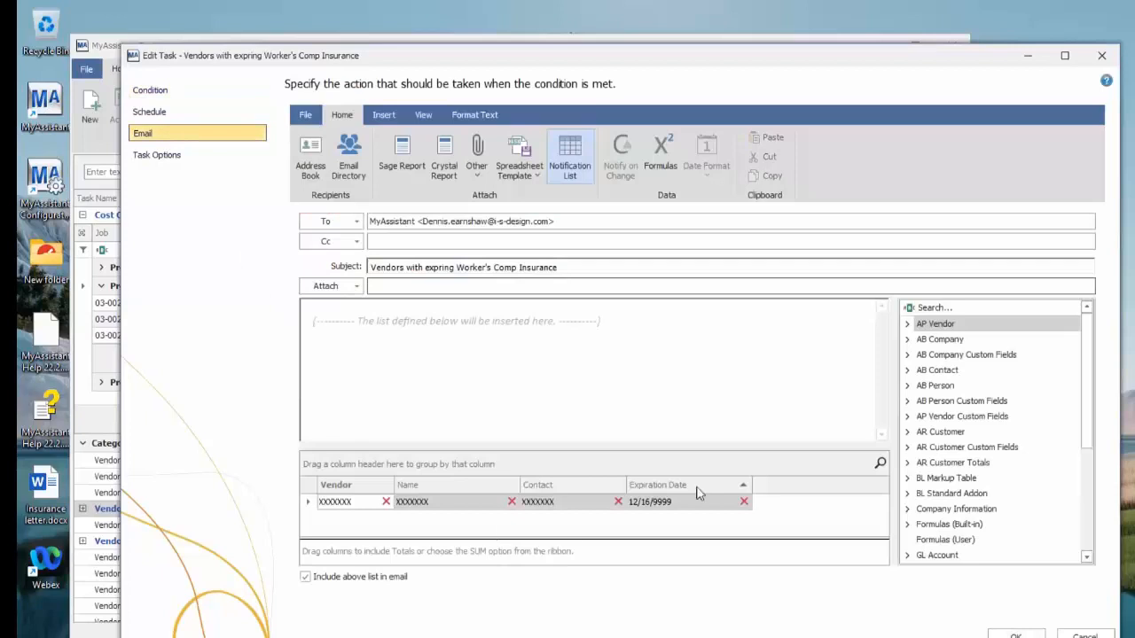
left_click(306, 577)
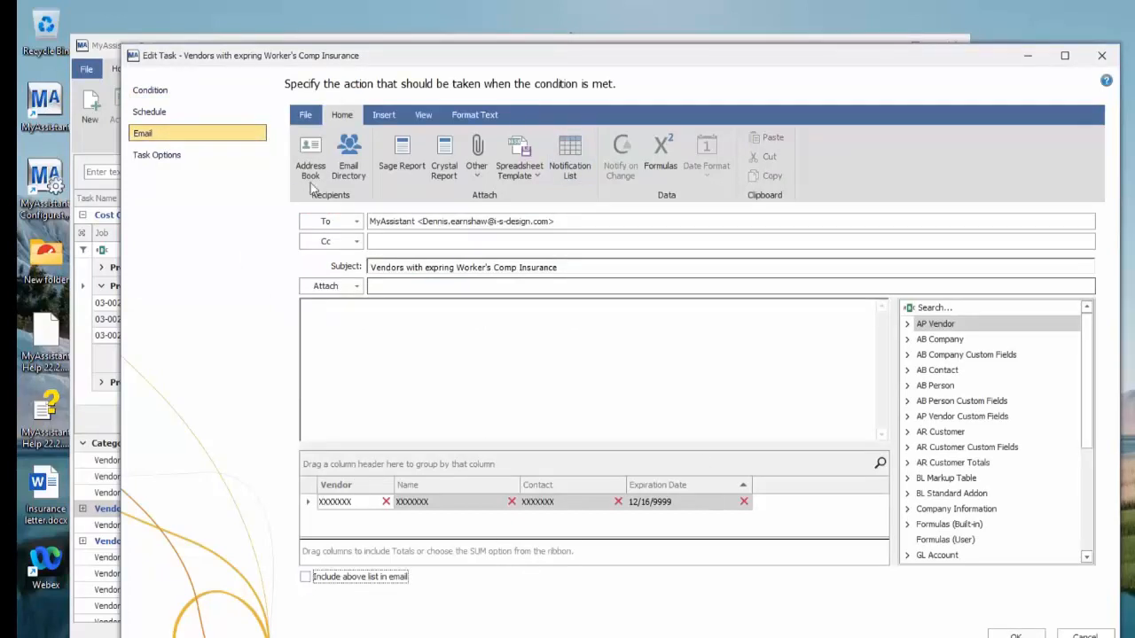
Load the Insurance letter.docx document from the Desktop as the email body
left_click(305, 115)
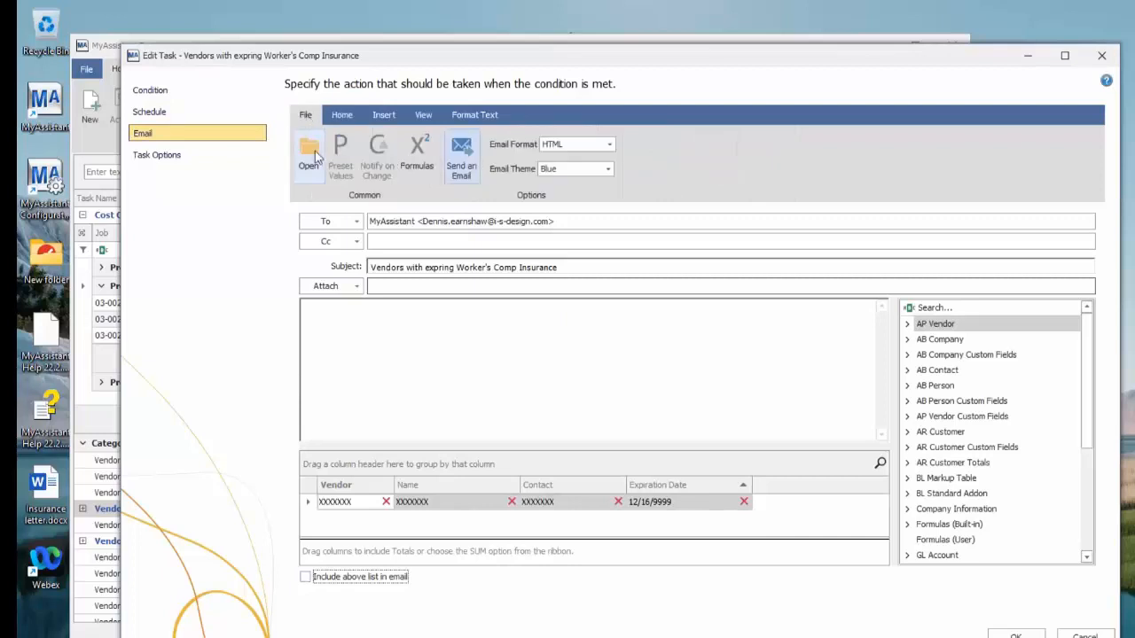
left_click(315, 156)
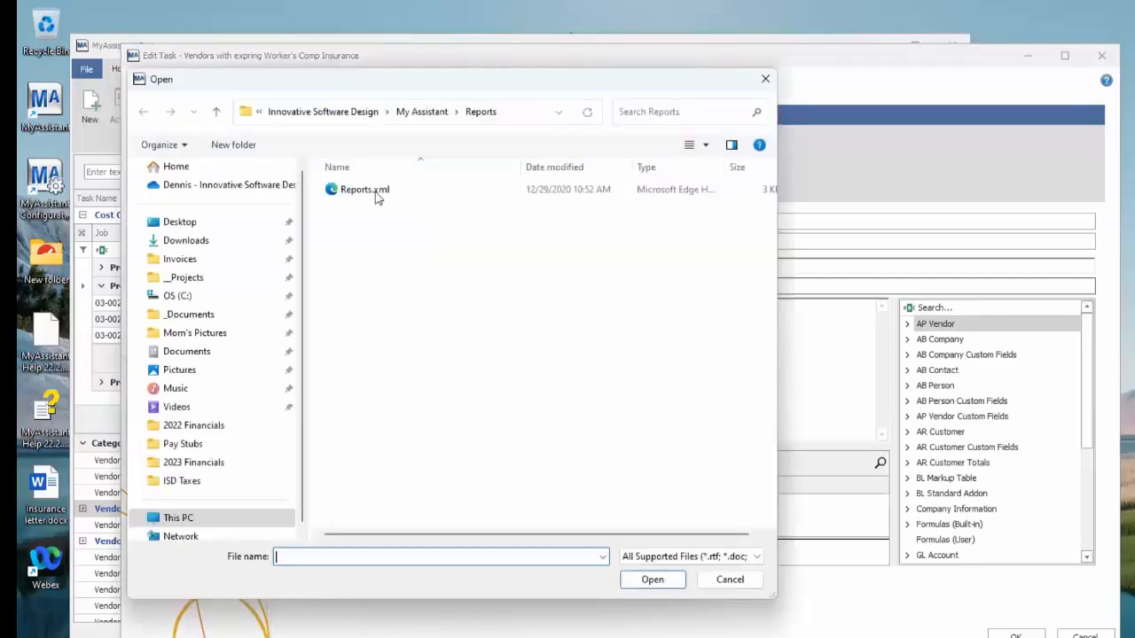
left_click(209, 221)
double_click(445, 221)
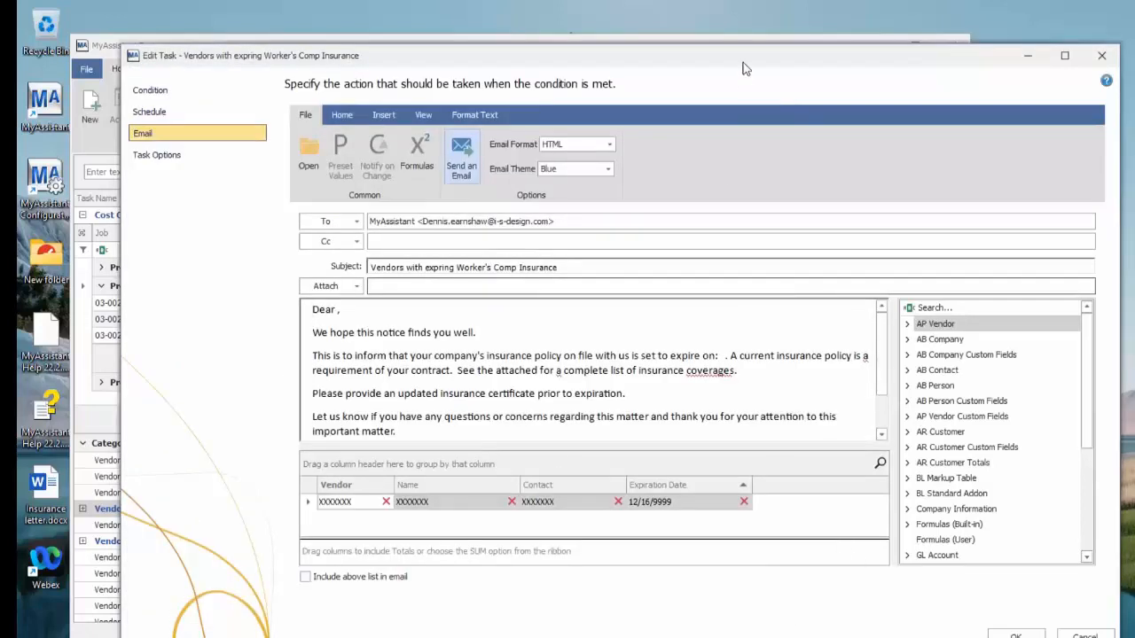
Insert the AP Vendor Name field after "Dear" in the letter's greeting
left_click_drag(741, 60, 688, 51)
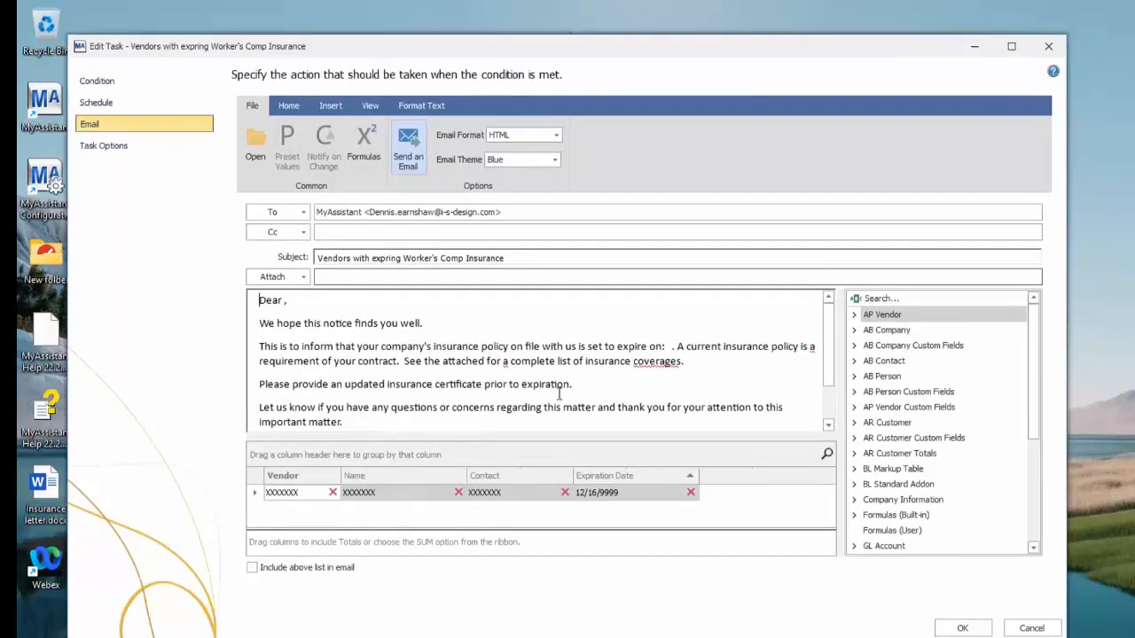
left_click(282, 301)
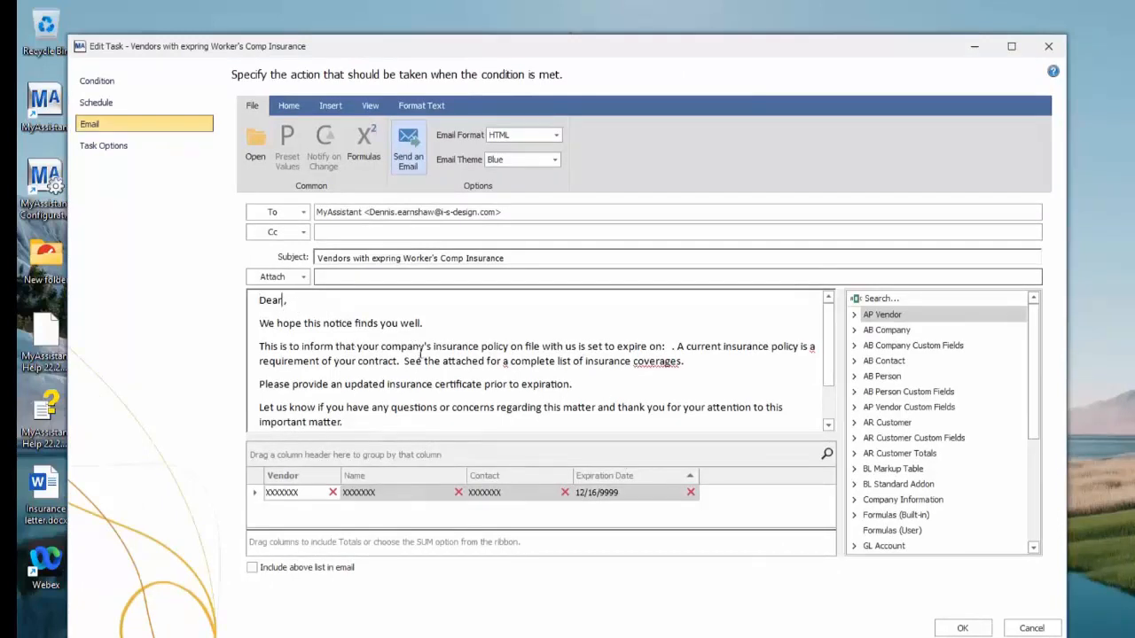
left_click(855, 315)
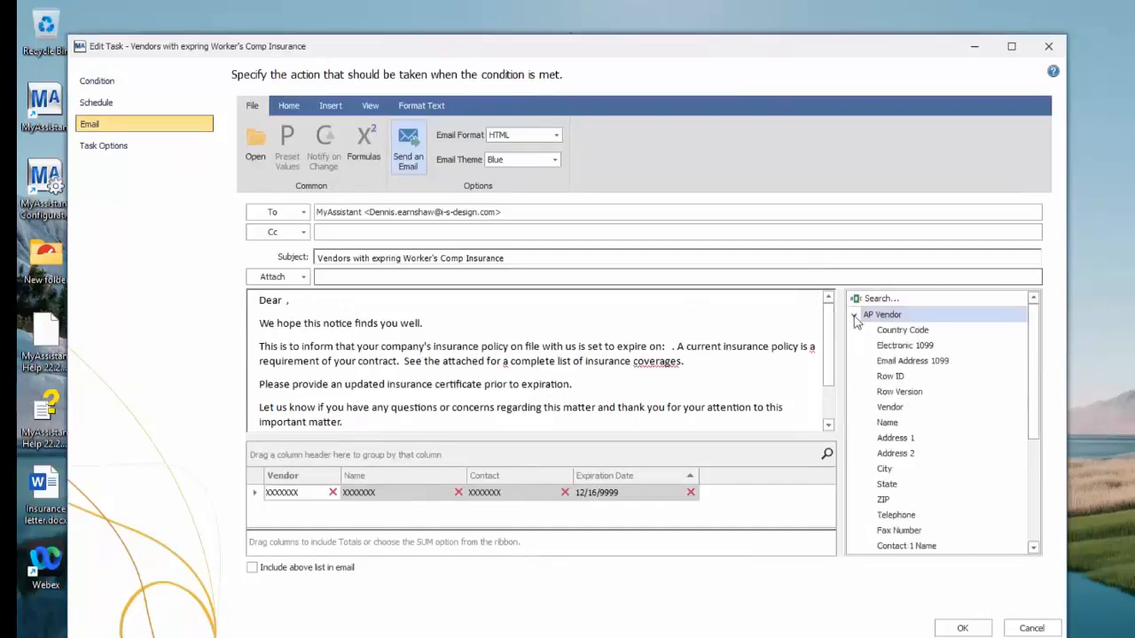
double_click(891, 423)
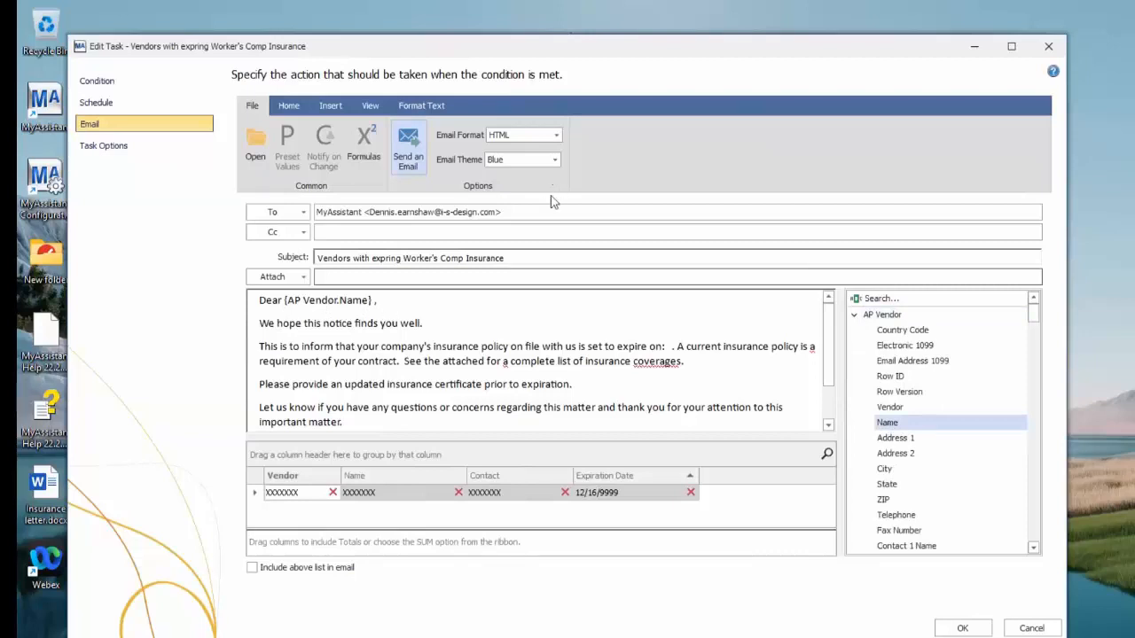
Replace the email's To recipient with the AP Vendor Contact 1 email directory
left_click_drag(523, 213, 320, 212)
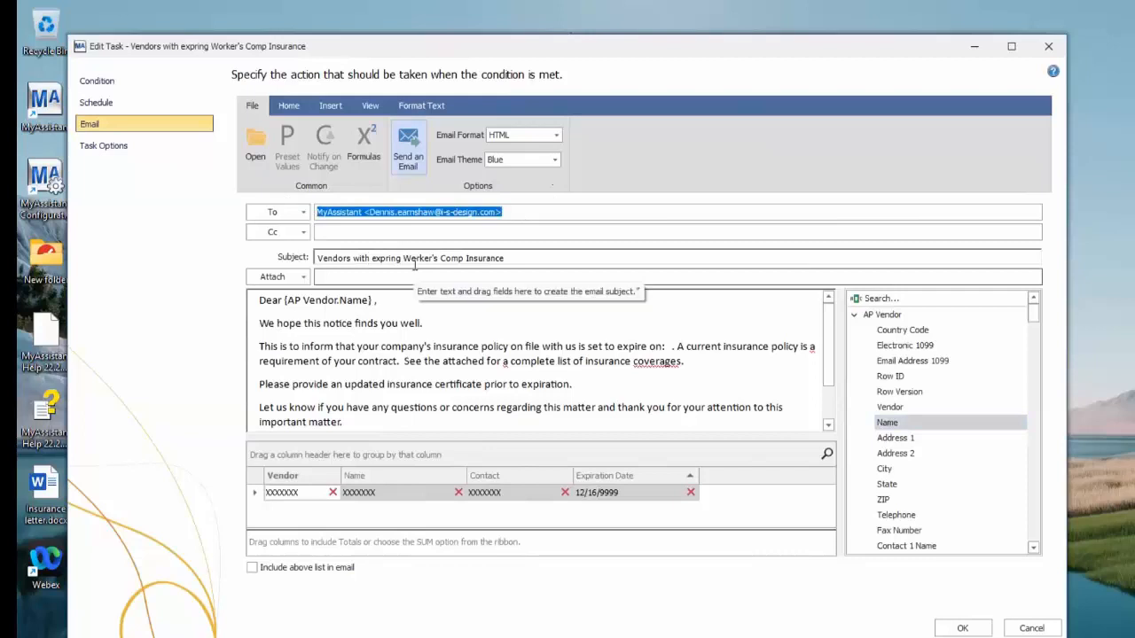
key("Delete")
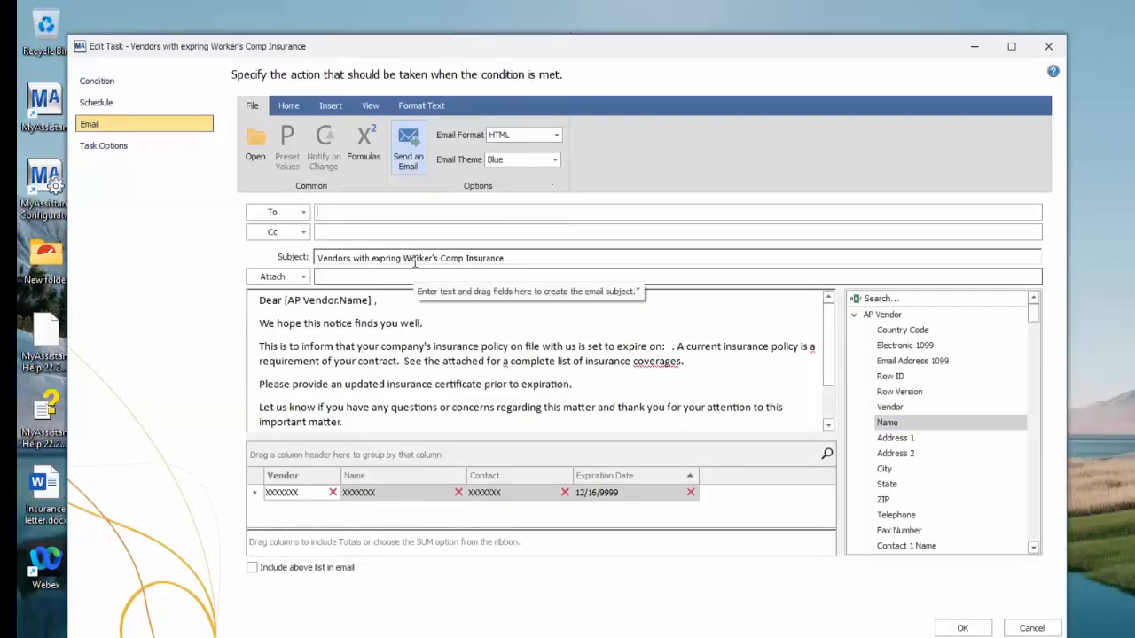
left_click(294, 107)
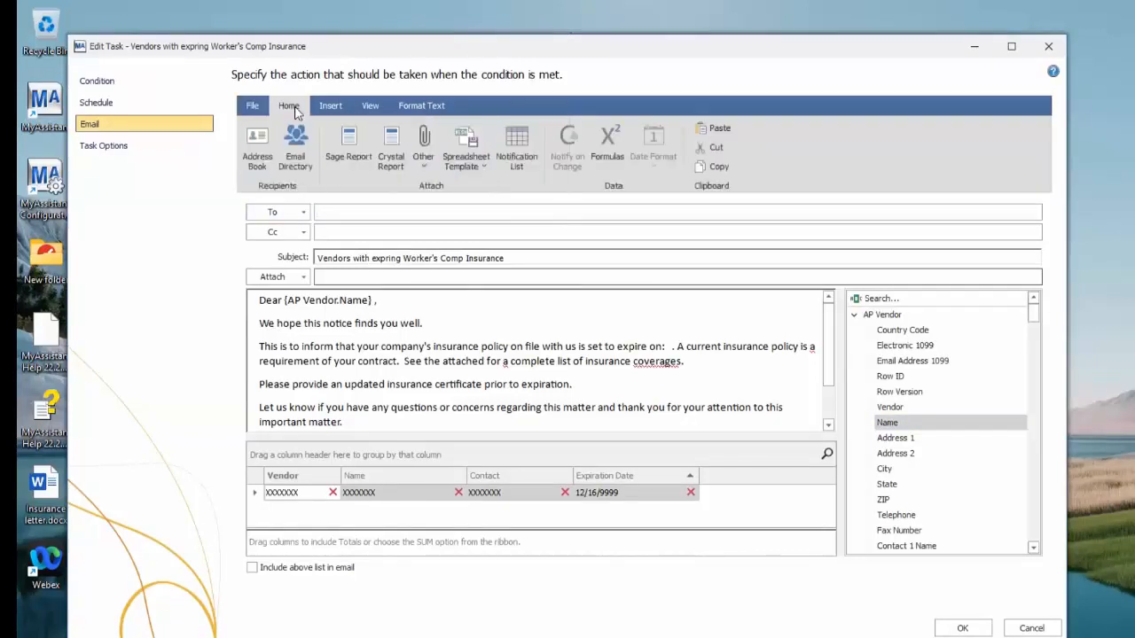
left_click(301, 153)
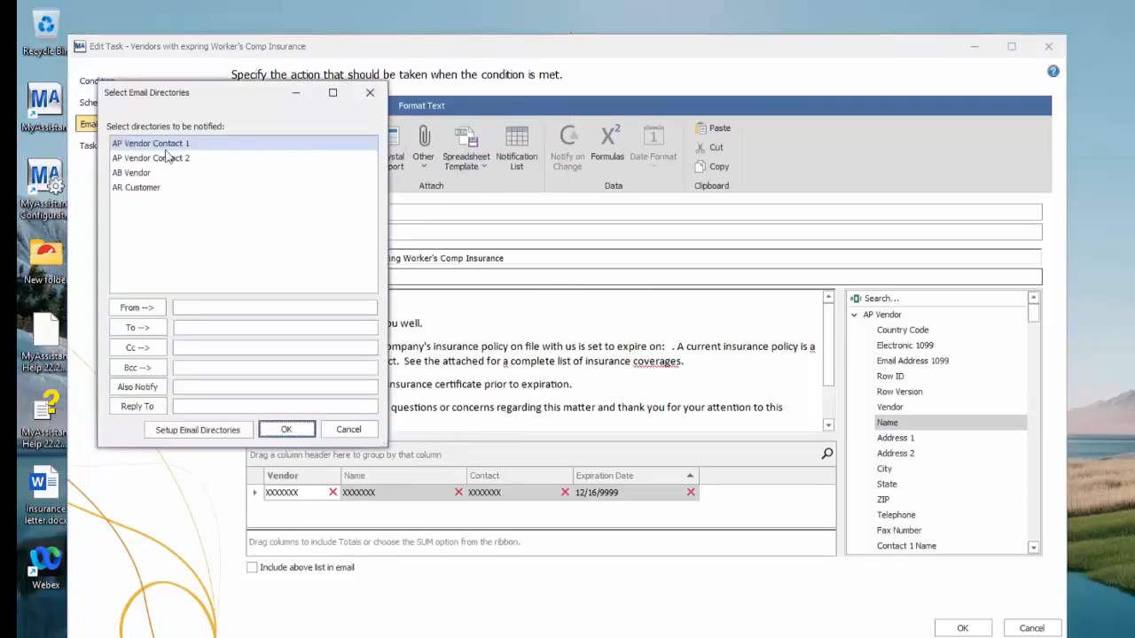
double_click(172, 151)
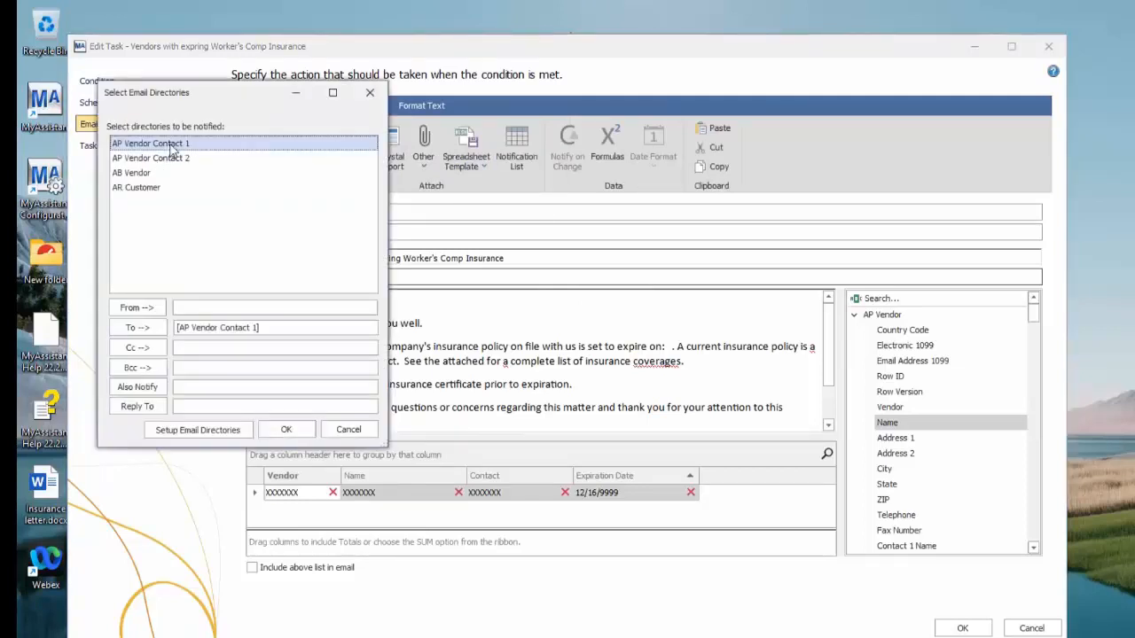
left_click(285, 429)
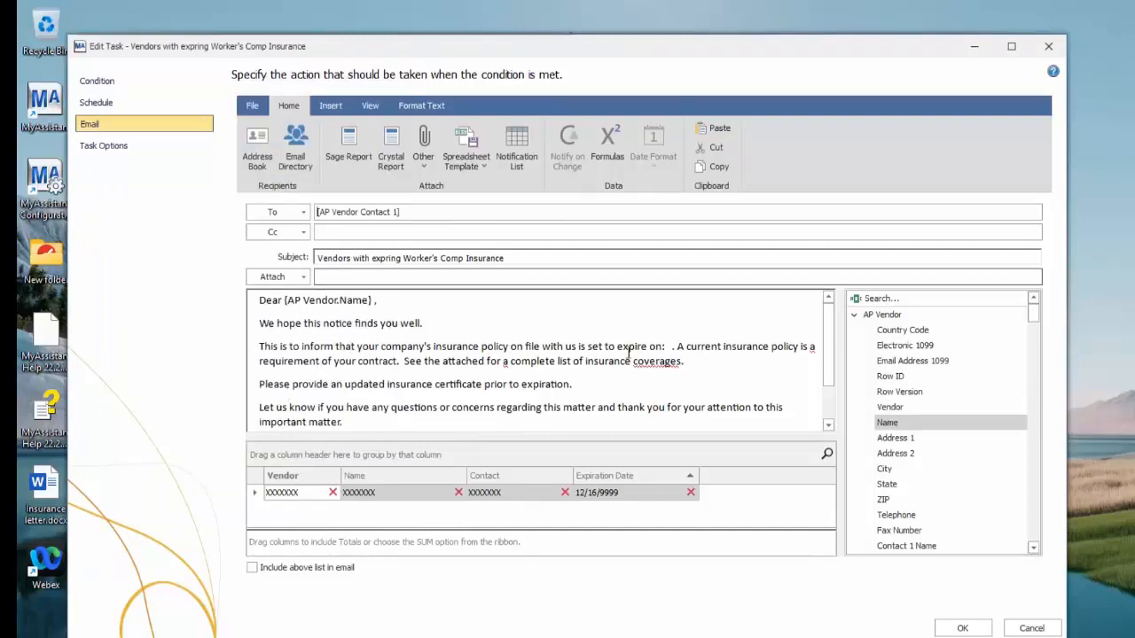
Place the insertion point after "expire on:" in the letter and search the available fields for "ins"
left_click(664, 347)
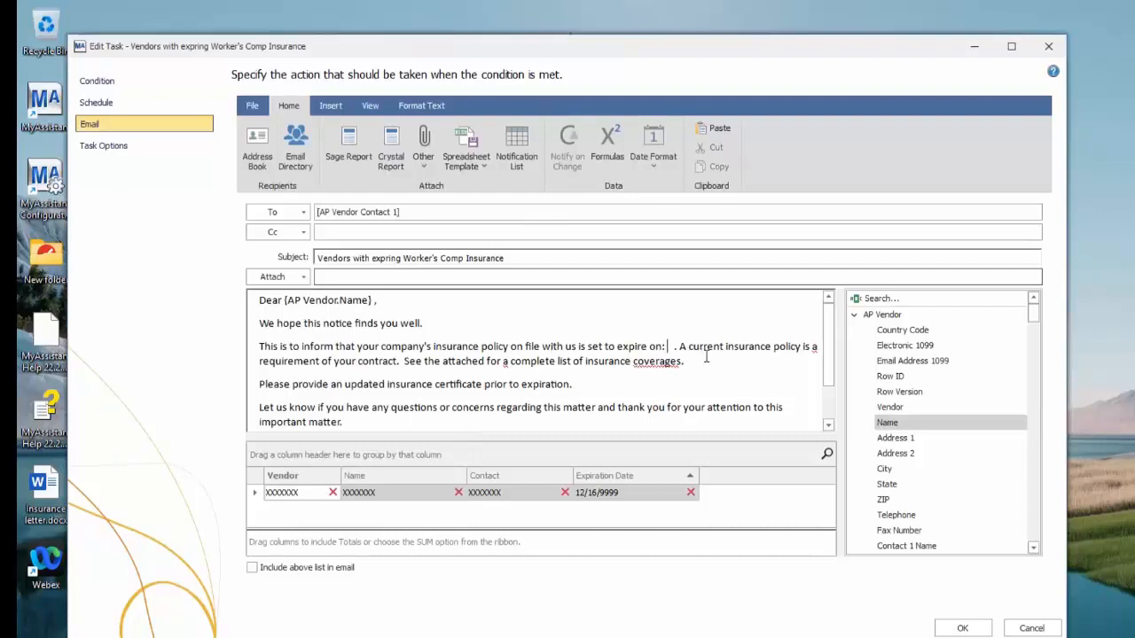
left_click(909, 302)
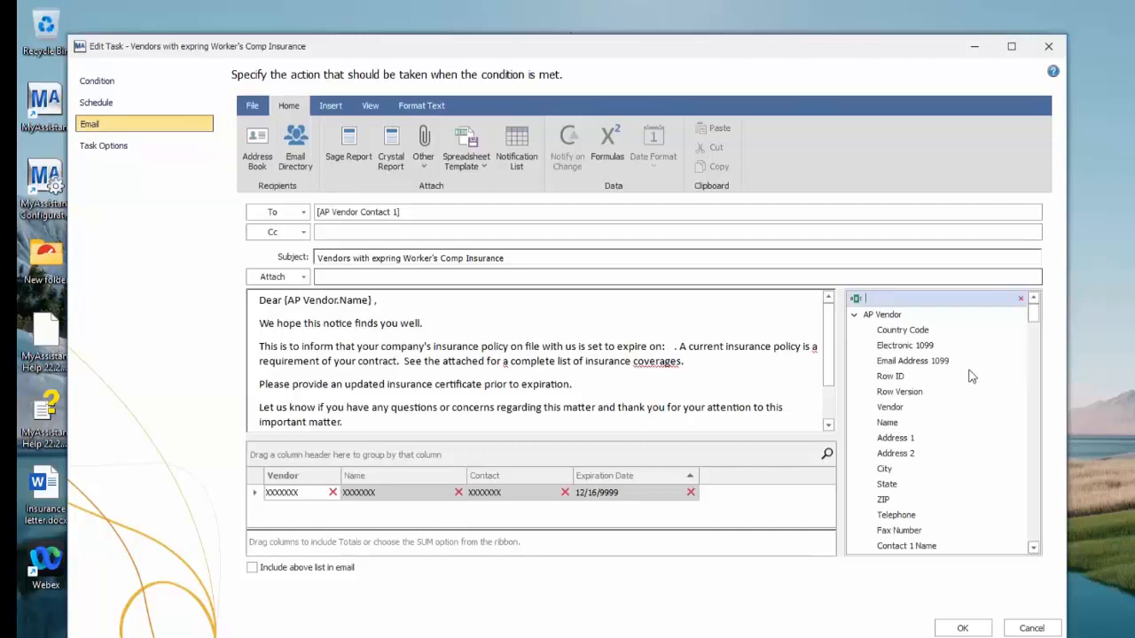
type("ins")
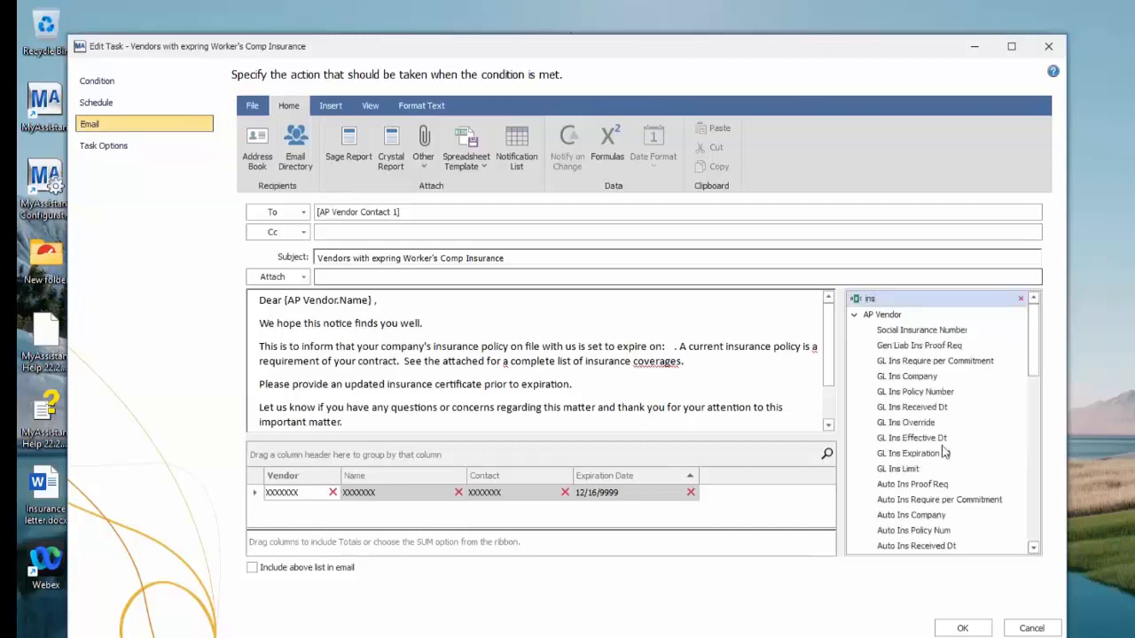
left_click_drag(1033, 347, 1046, 433)
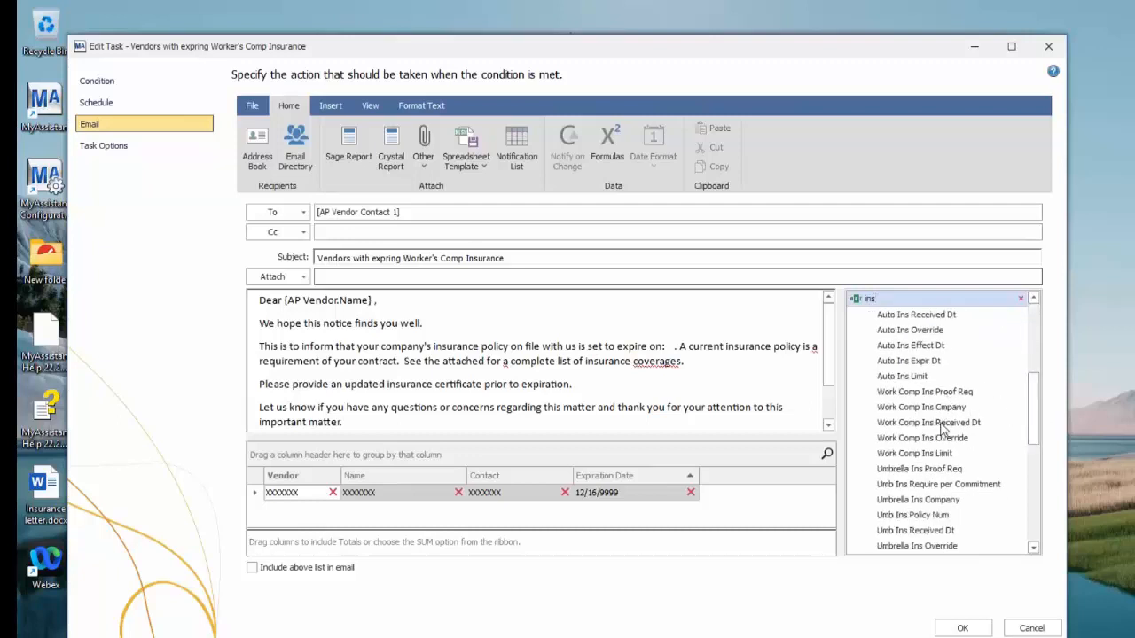
left_click(928, 456)
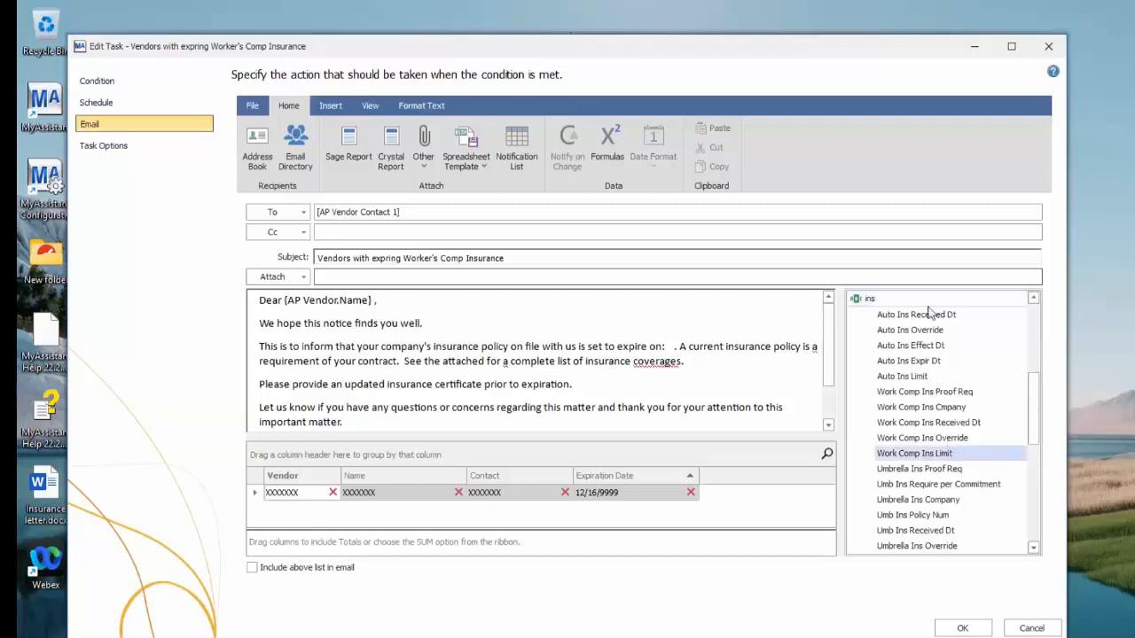
Clear the field search and insert the AP Vendor Work Comp Expir Dt field after "expire on:" in the letter
left_click(903, 298)
key("BackSpace")
key("BackSpace")
key("BackSpace")
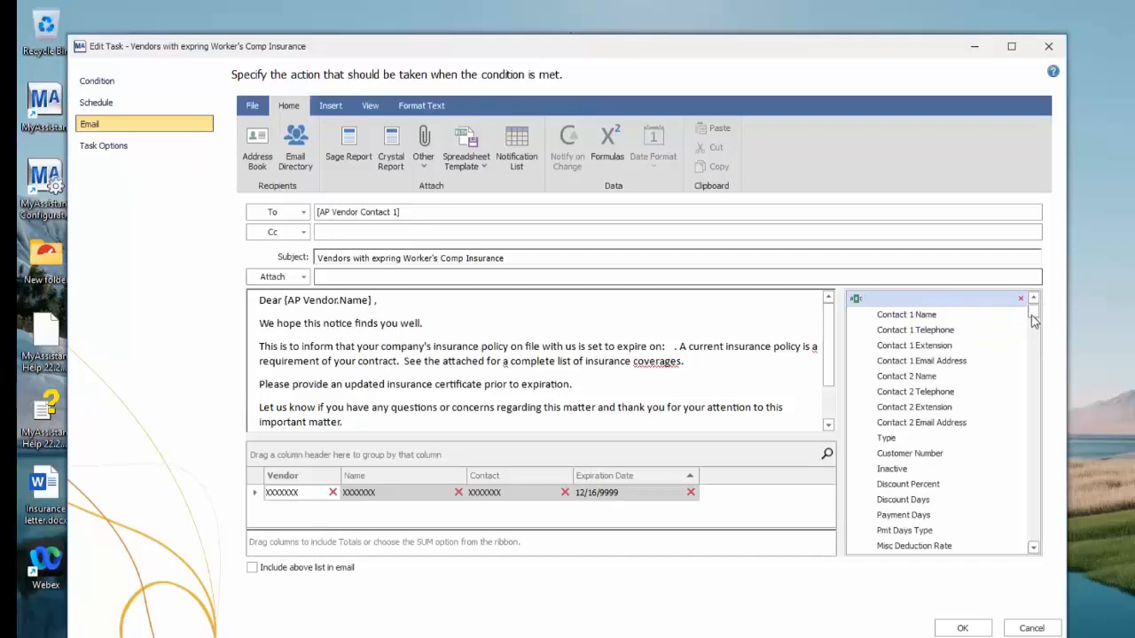
mouse_move(1033, 321)
left_mouse_down()
mouse_move(1034, 337)
mouse_move(1034, 327)
left_mouse_up()
scroll(999, 333, "up", 5)
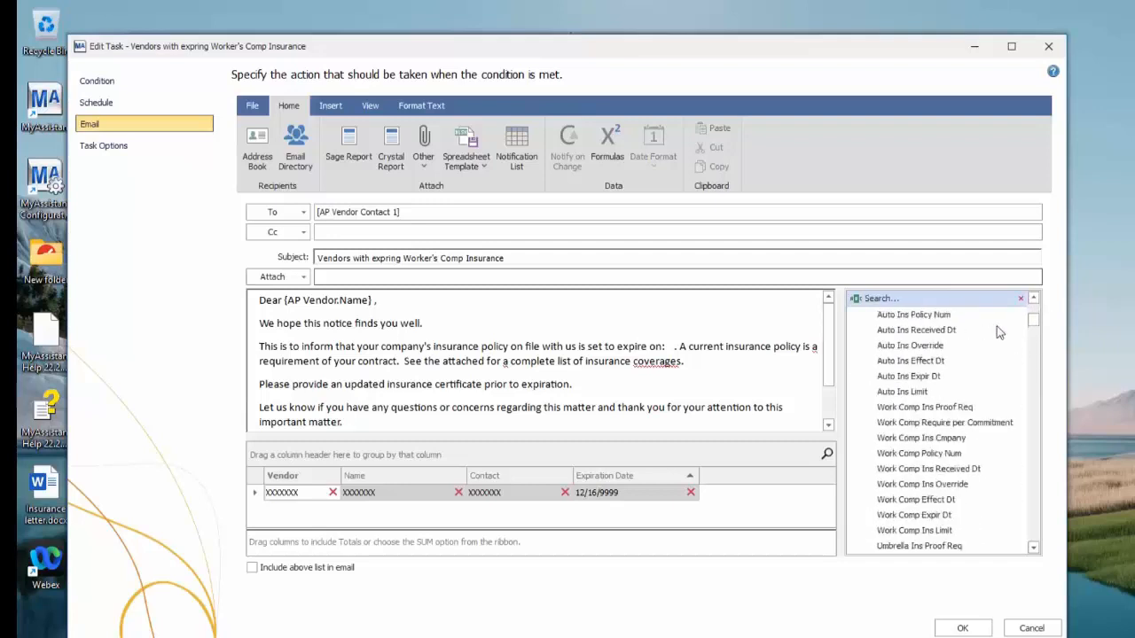
left_click(932, 519)
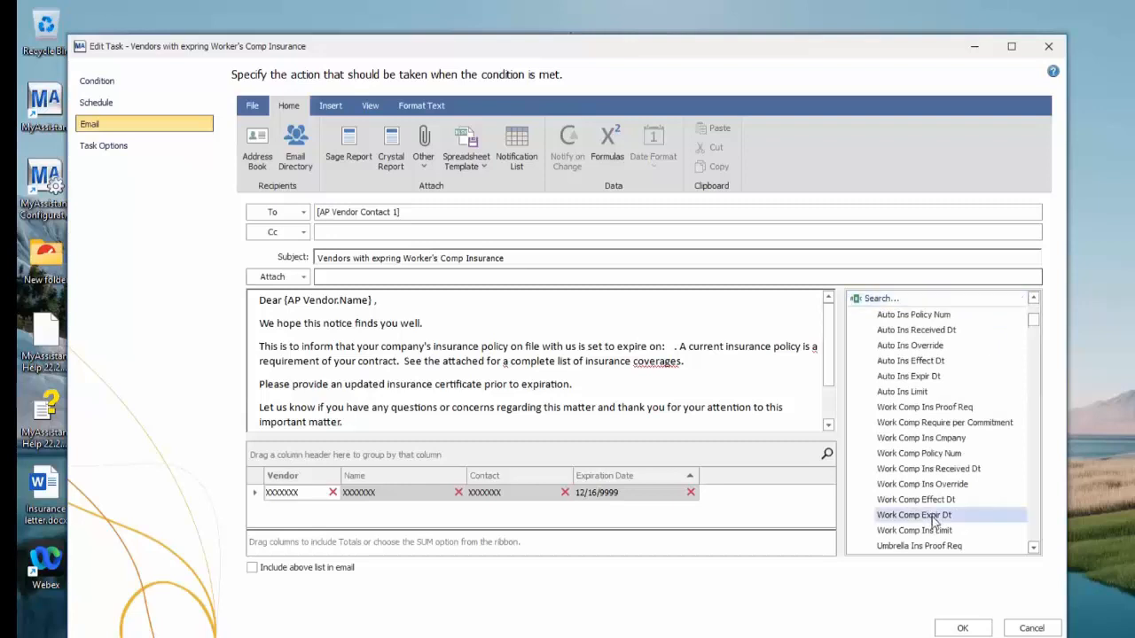
double_click(933, 520)
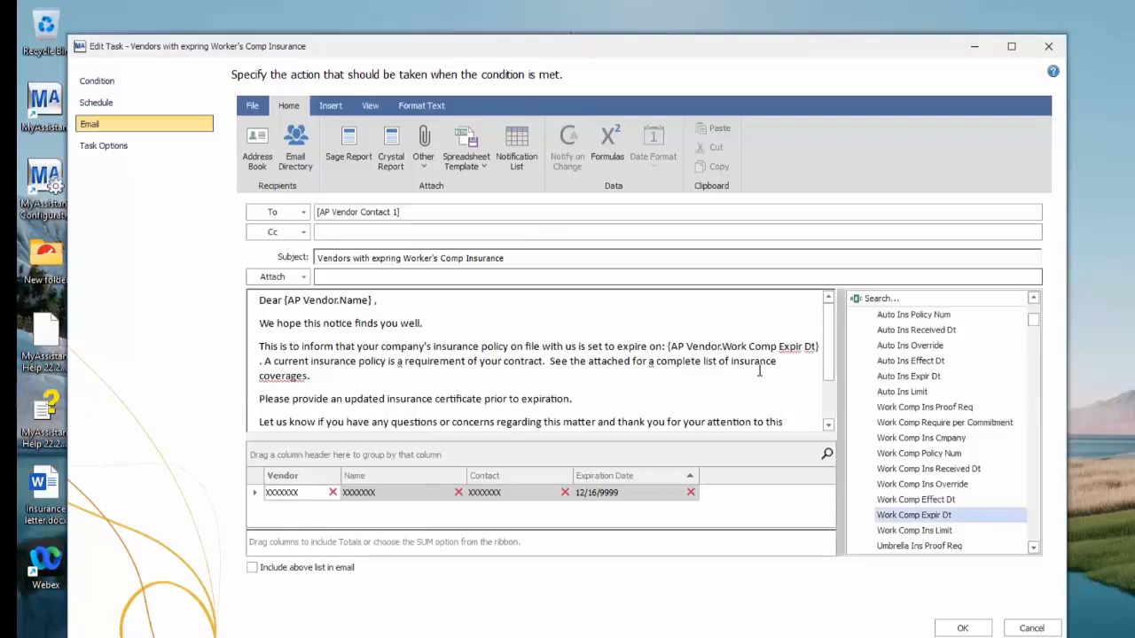
Add three line breaks after "Sincerely," at the end of the letter
scroll(518, 355, "down", 2)
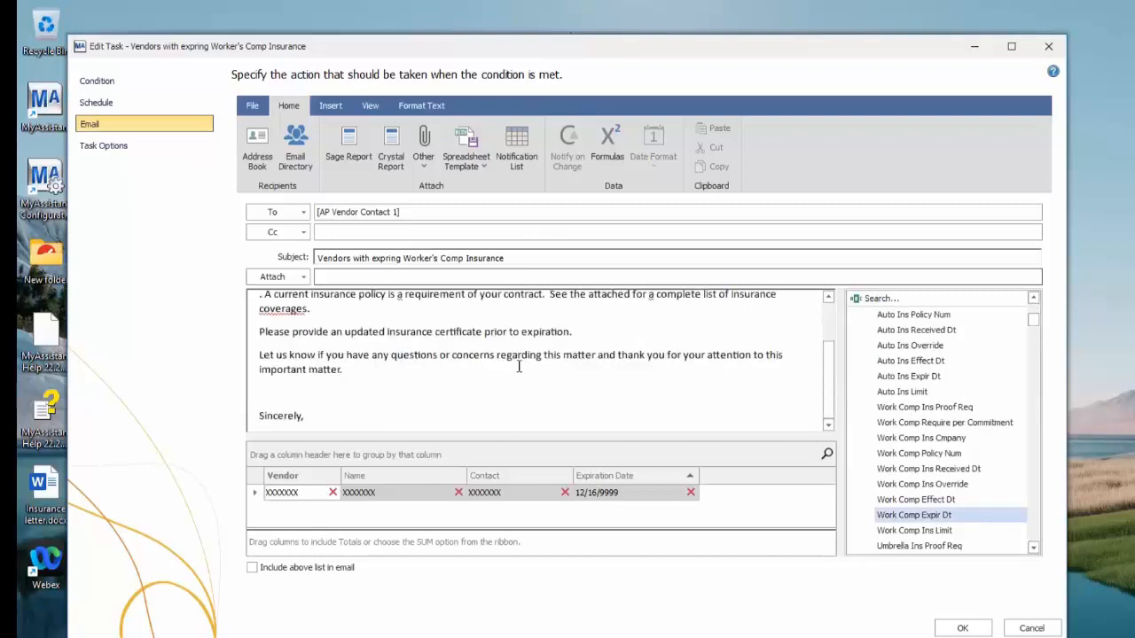
left_click(363, 412)
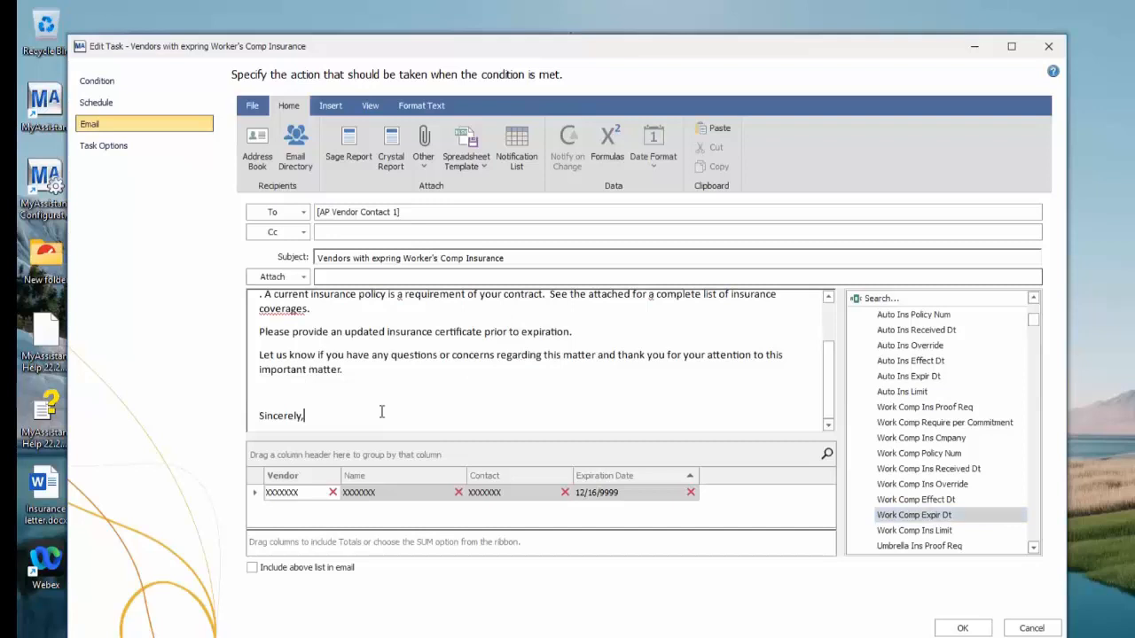
key("Return")
key("Return")
key("Return")
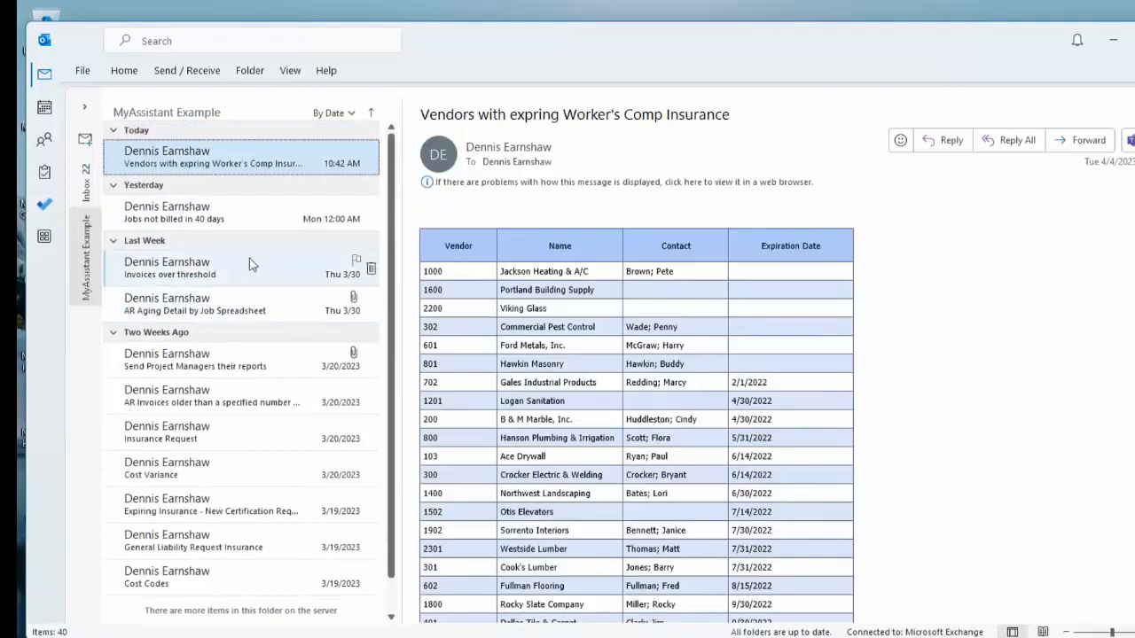
In Outlook, examine the Insurance Request and "Expiring Insurance - New Certification Requested" example emails, then minimize the mail window
left_click(244, 433)
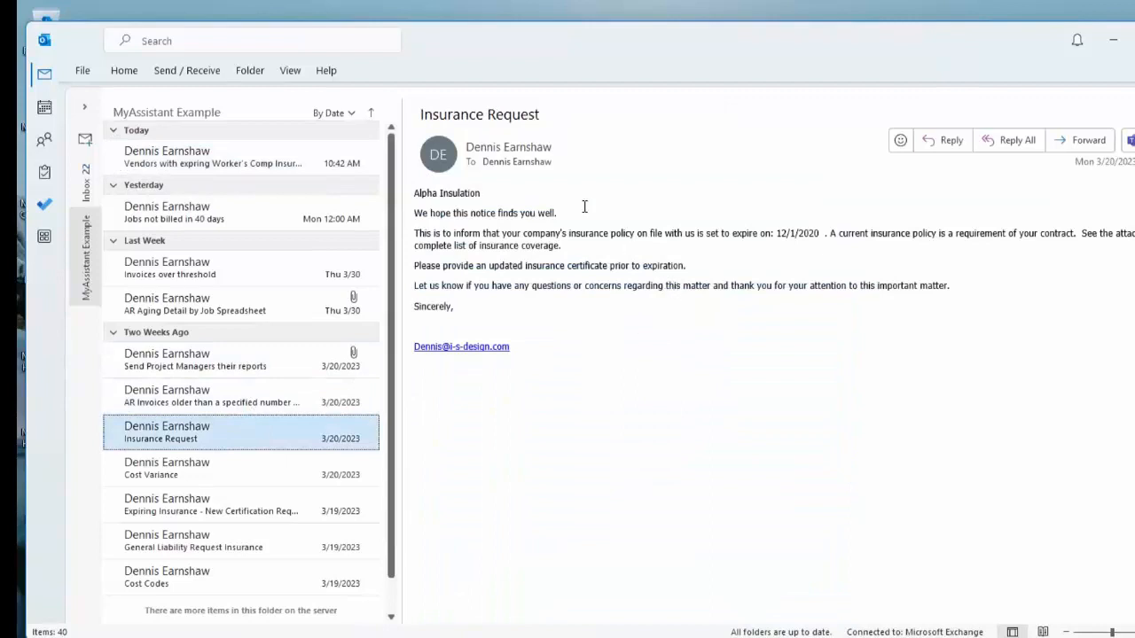
left_click_drag(498, 195, 380, 197)
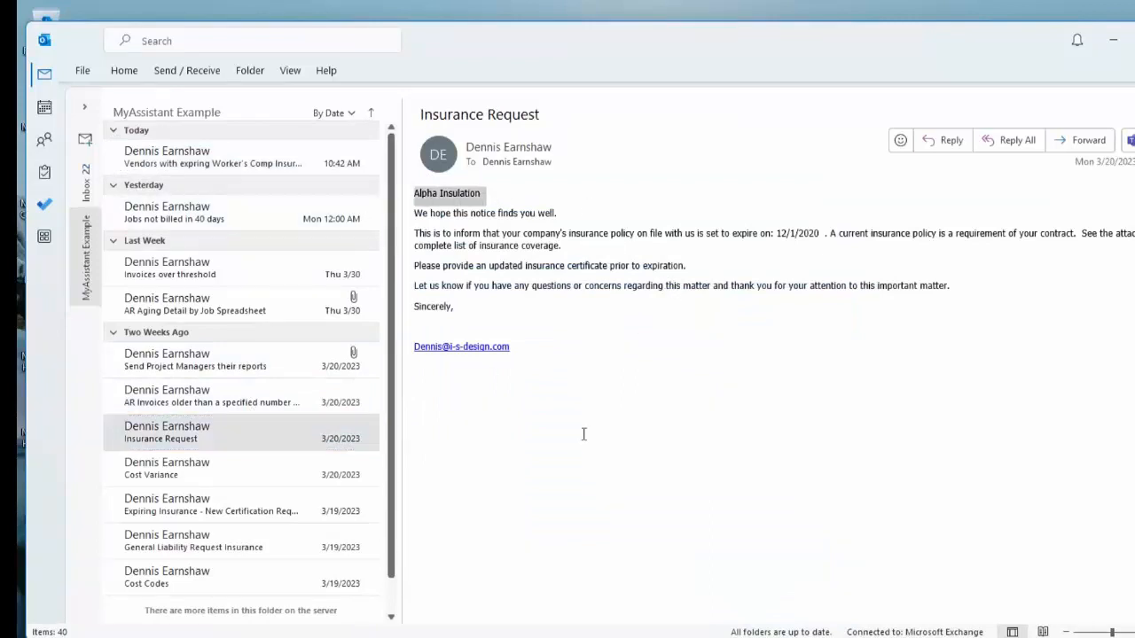
left_click_drag(821, 232, 771, 234)
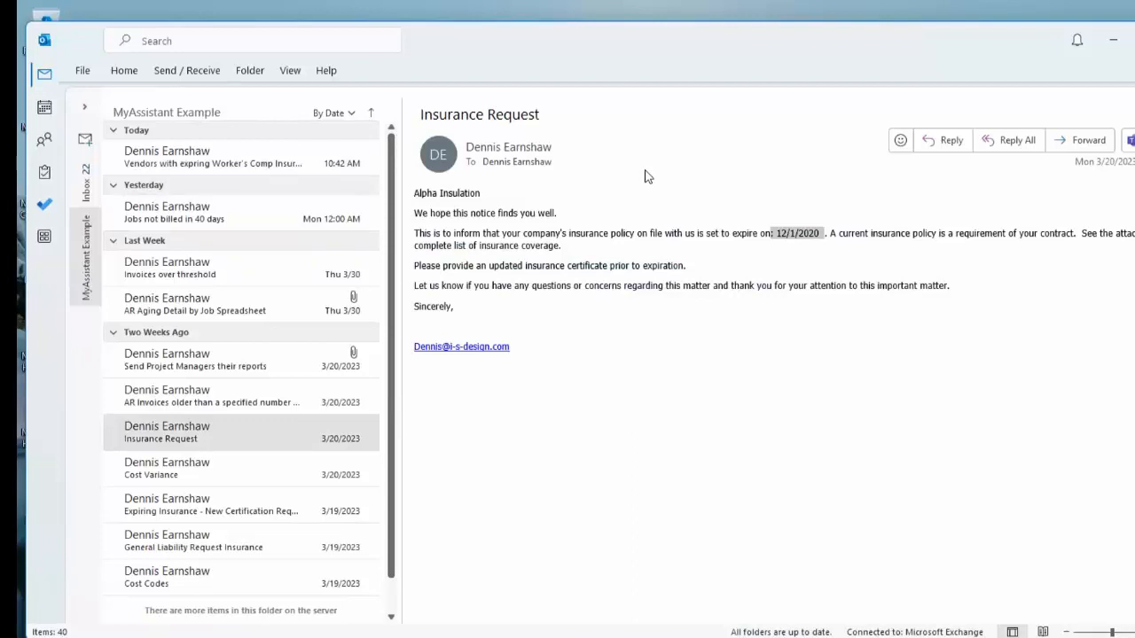
left_click(281, 520)
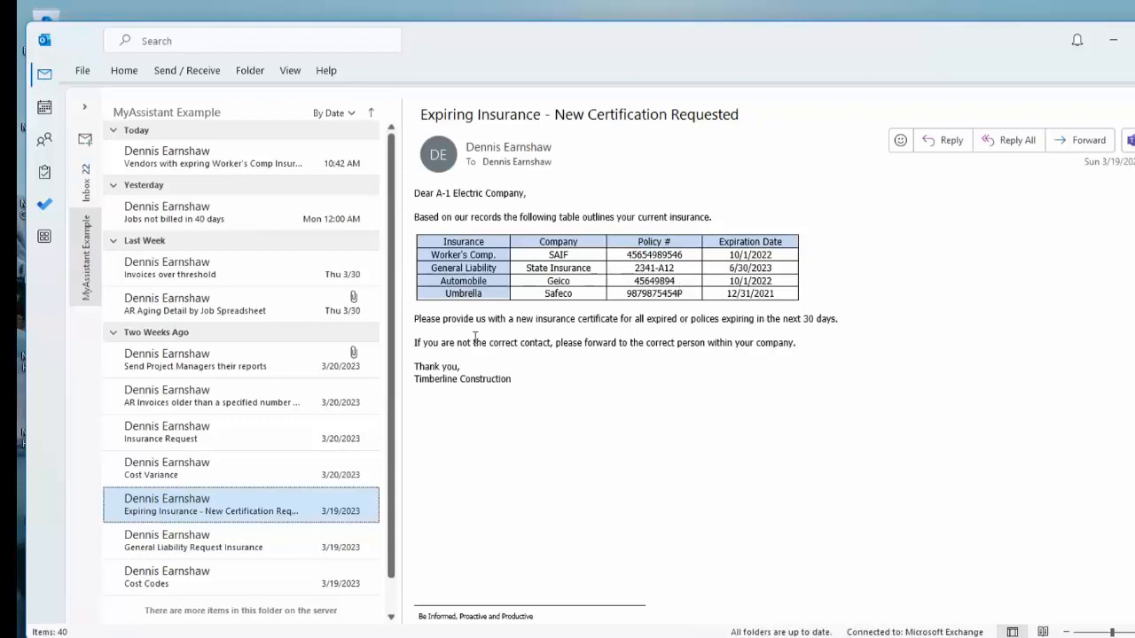
left_click(264, 168)
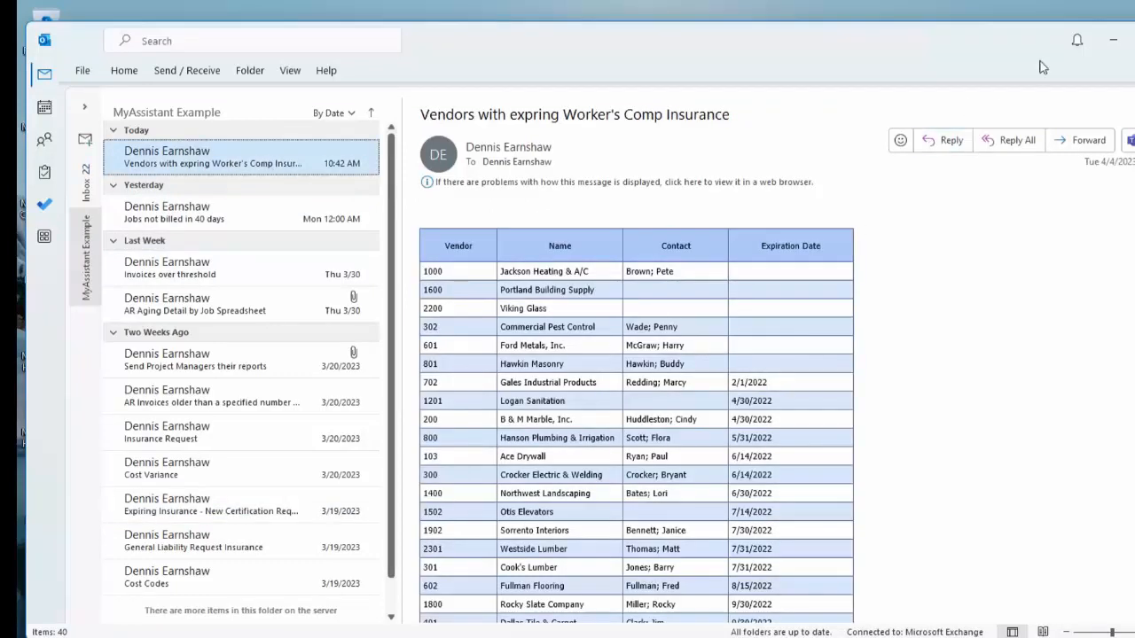
left_click(1117, 46)
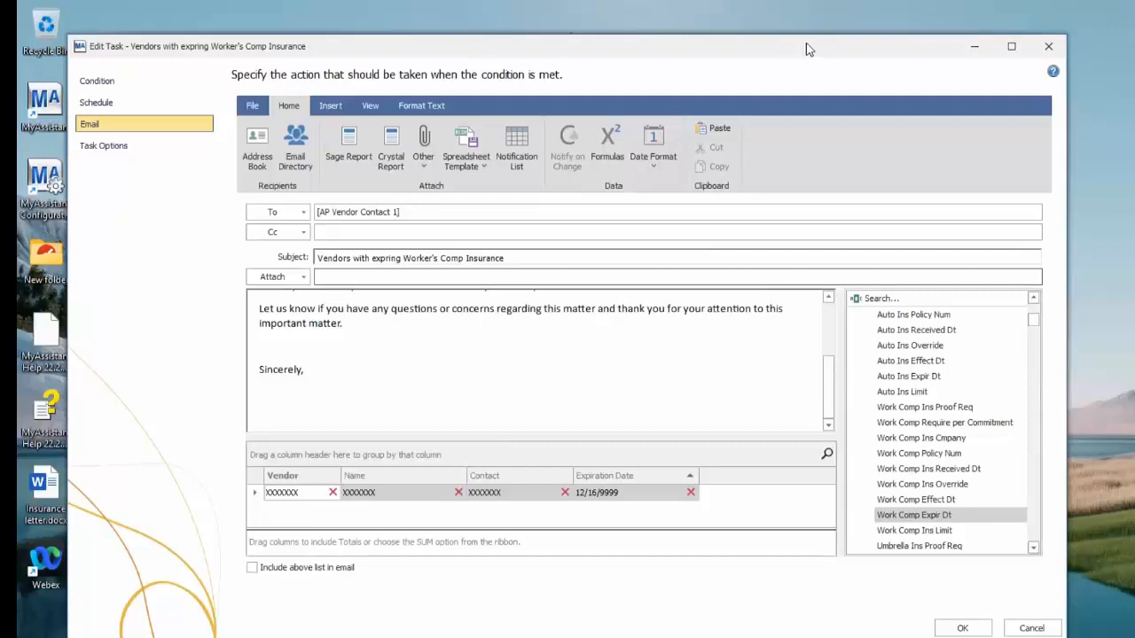
Reposition the Edit Task window and show the From field in the email form
left_click_drag(806, 43, 785, 32)
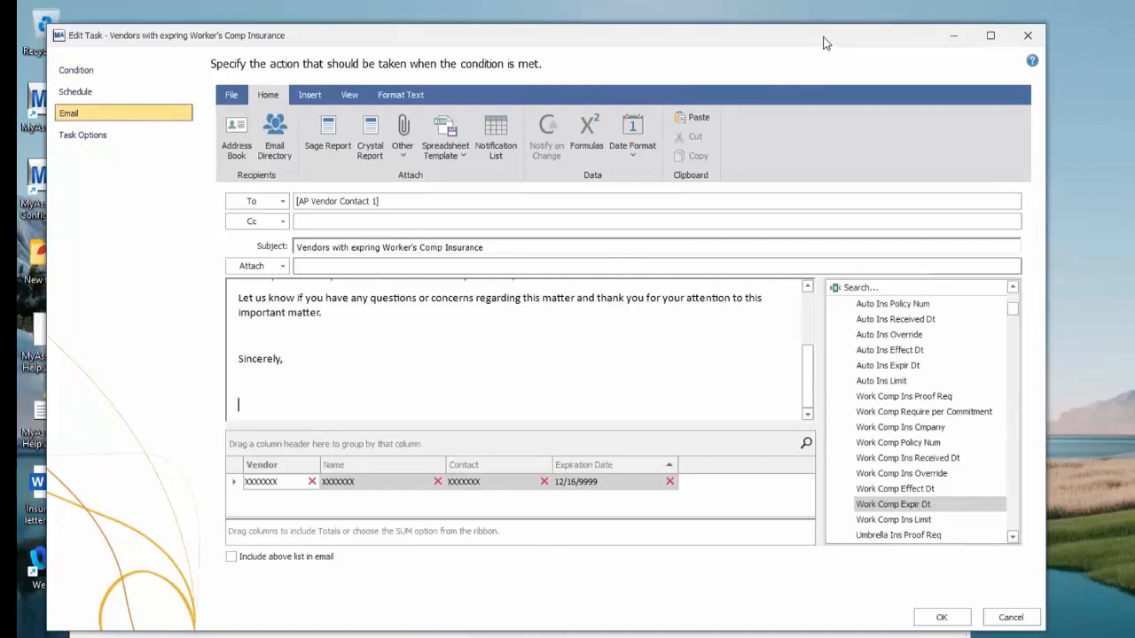
left_click_drag(823, 43, 863, 49)
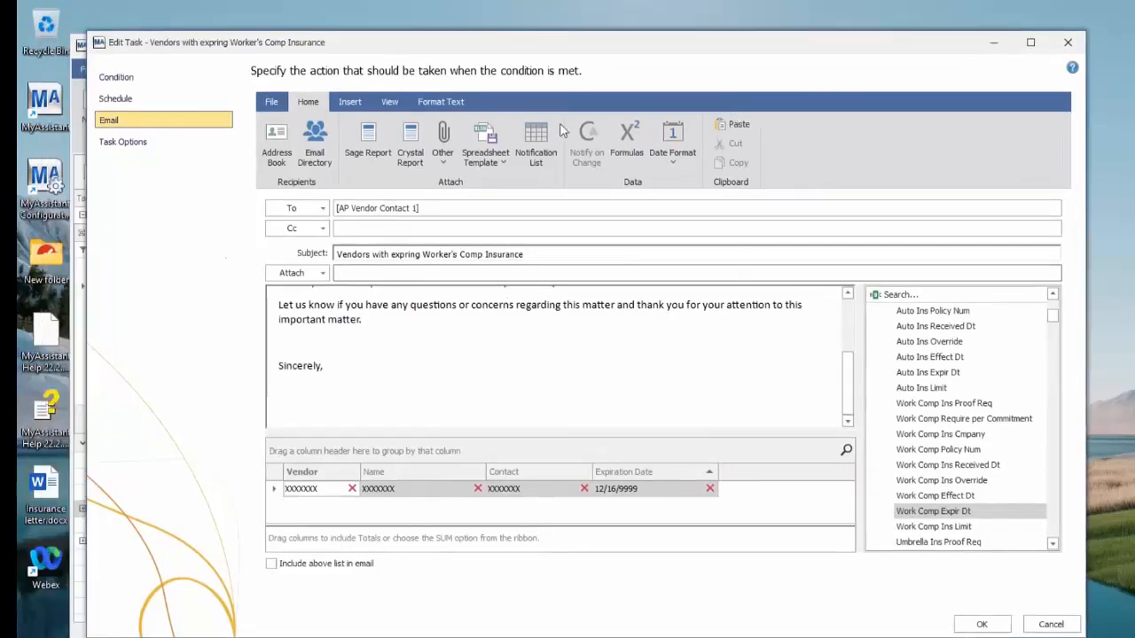
left_click(389, 104)
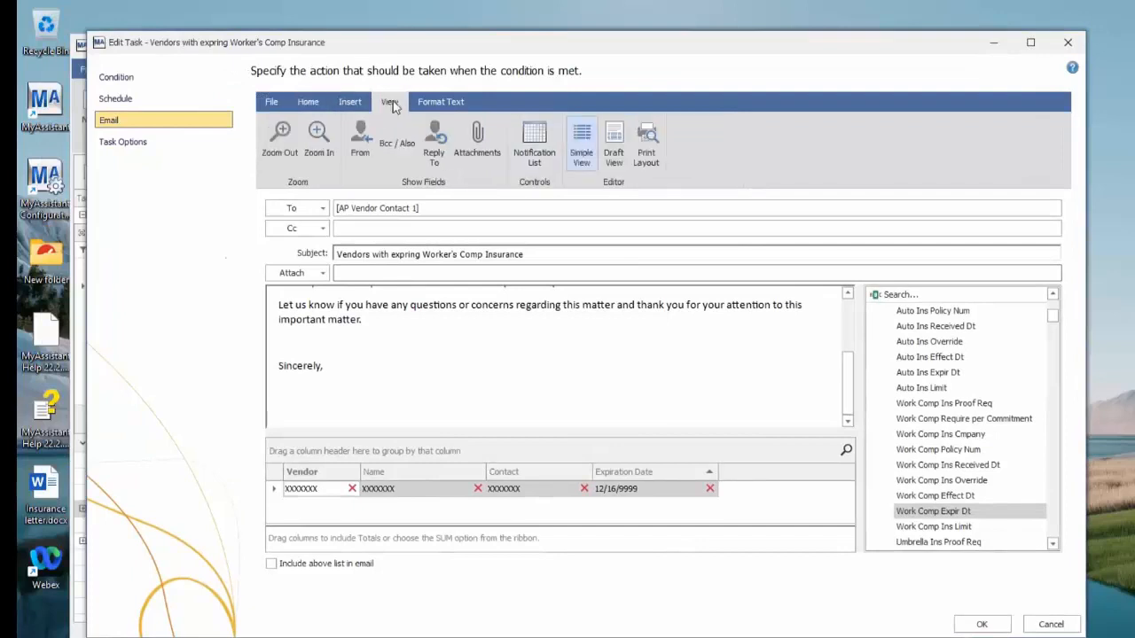
left_click(360, 137)
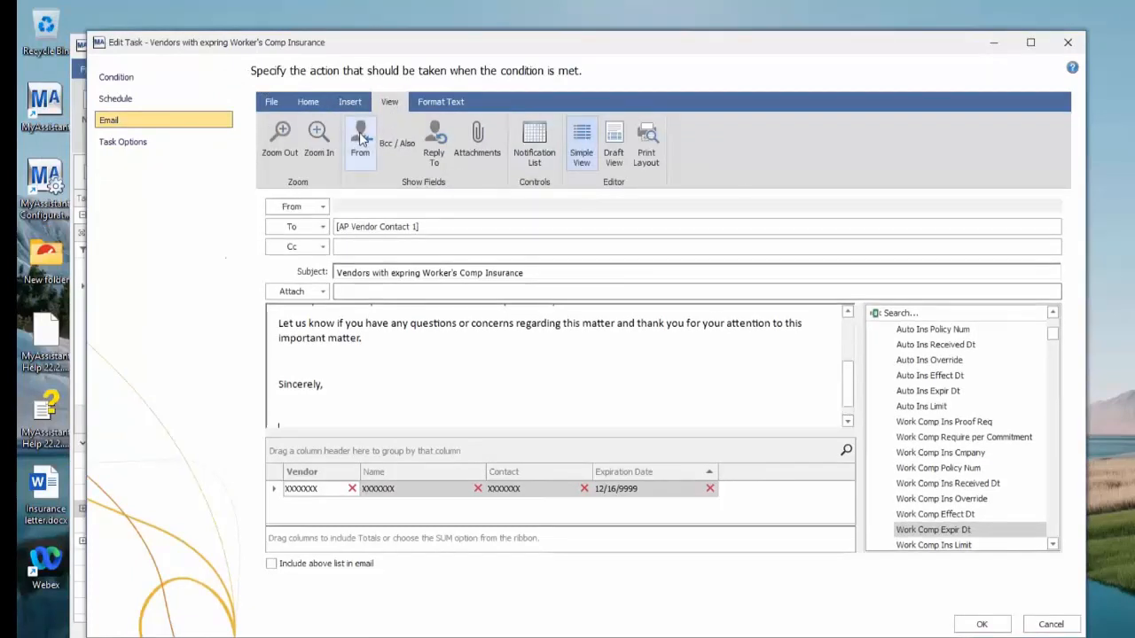
Open the MyAssistant Server Configuration Manager from the desktop and display its Email Accounts settings
left_click(43, 177)
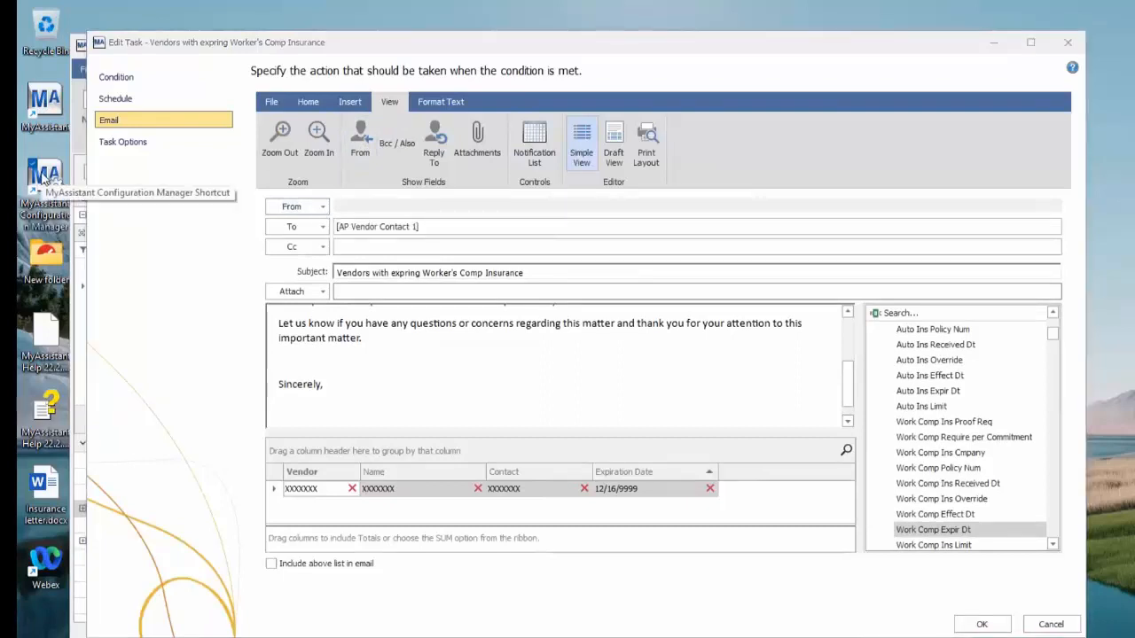
double_click(43, 178)
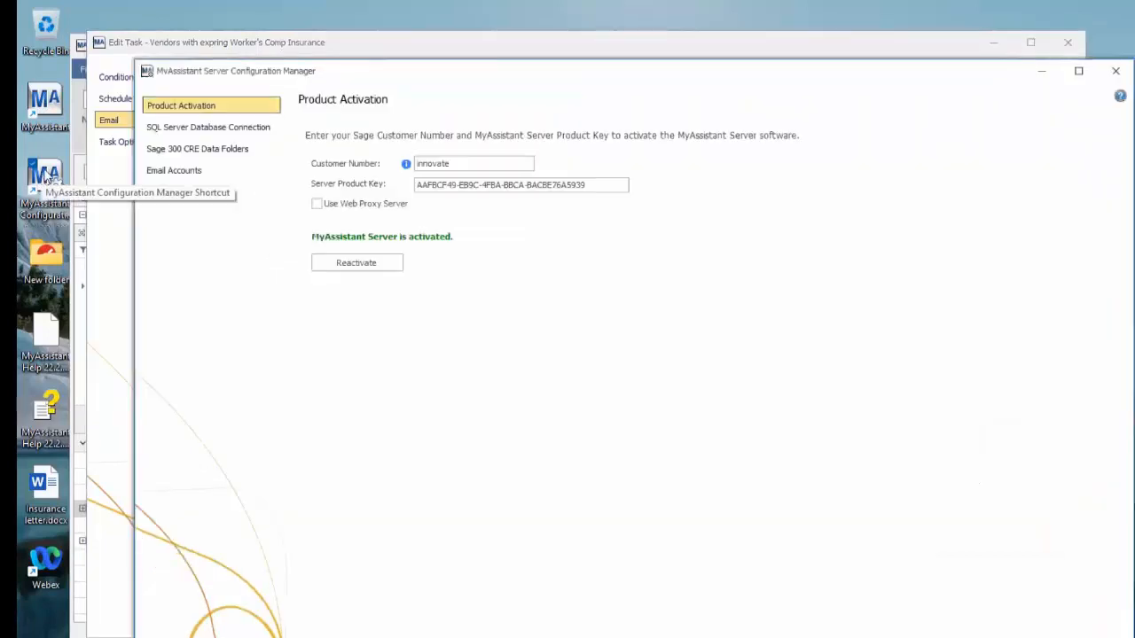
left_click(199, 171)
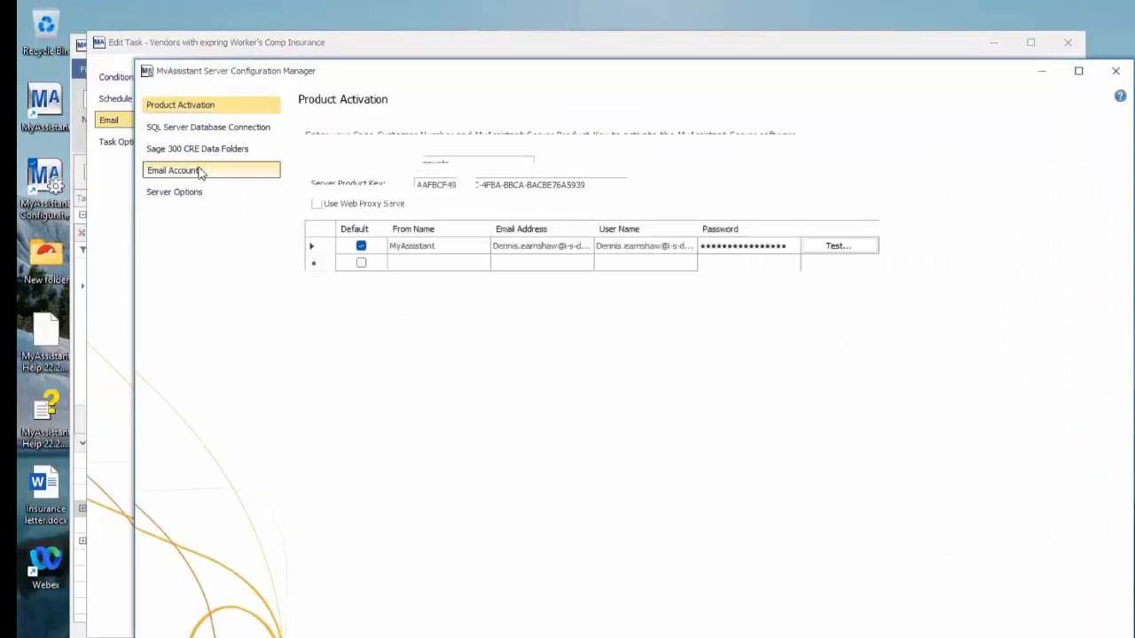
Add a second sending account row, entering the sender's first name as both the From Name and the Email Address
left_click(417, 267)
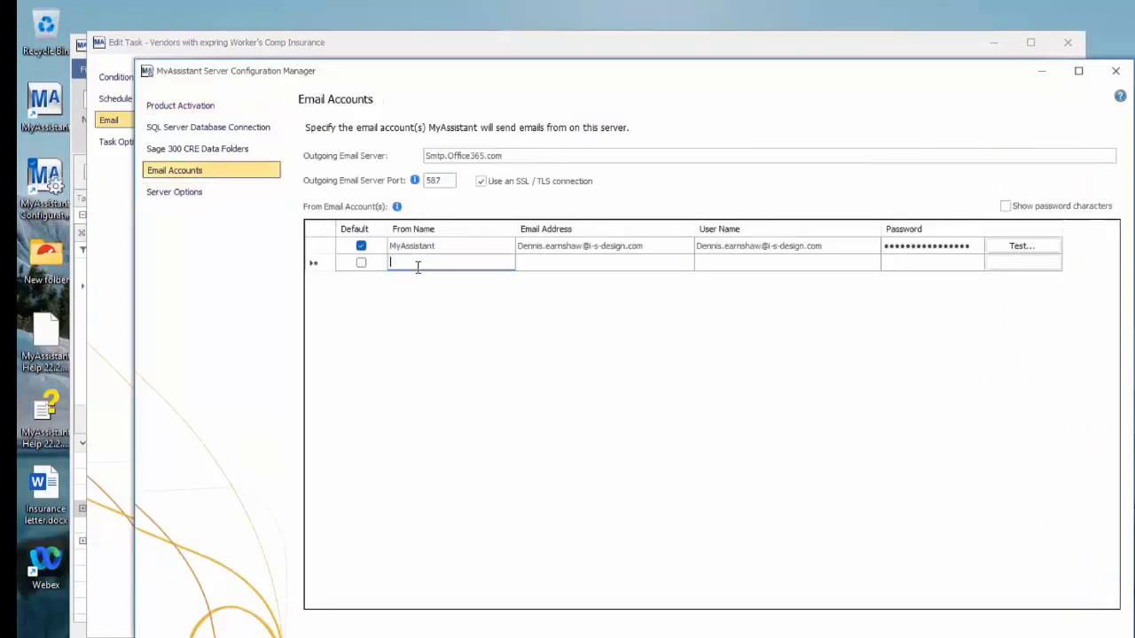
type("Sam")
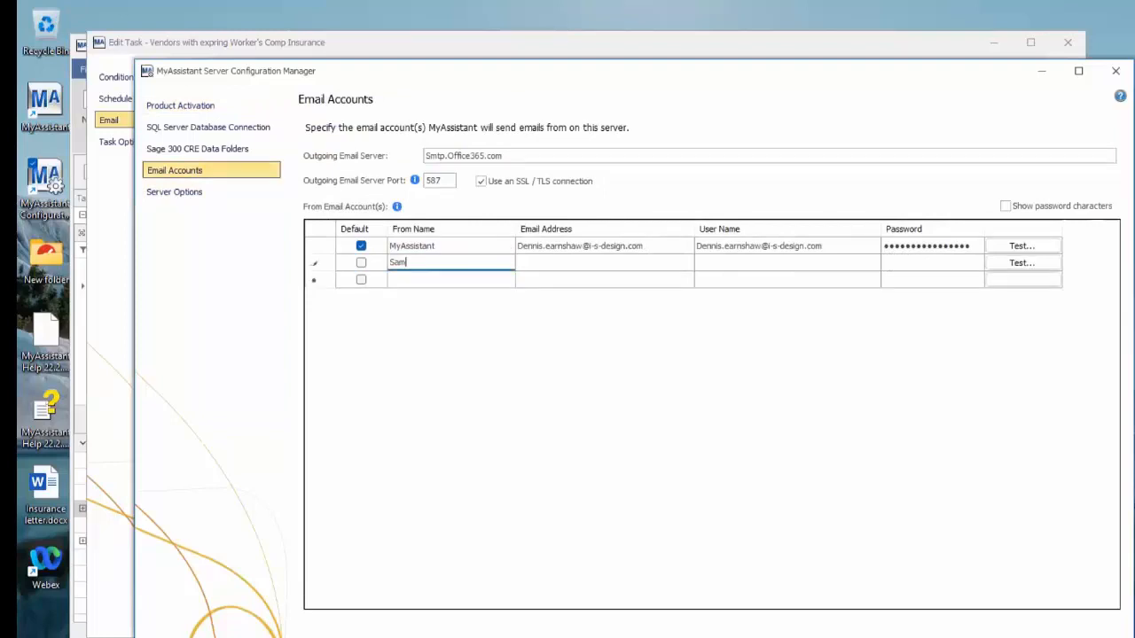
key("Tab")
type("Sam")
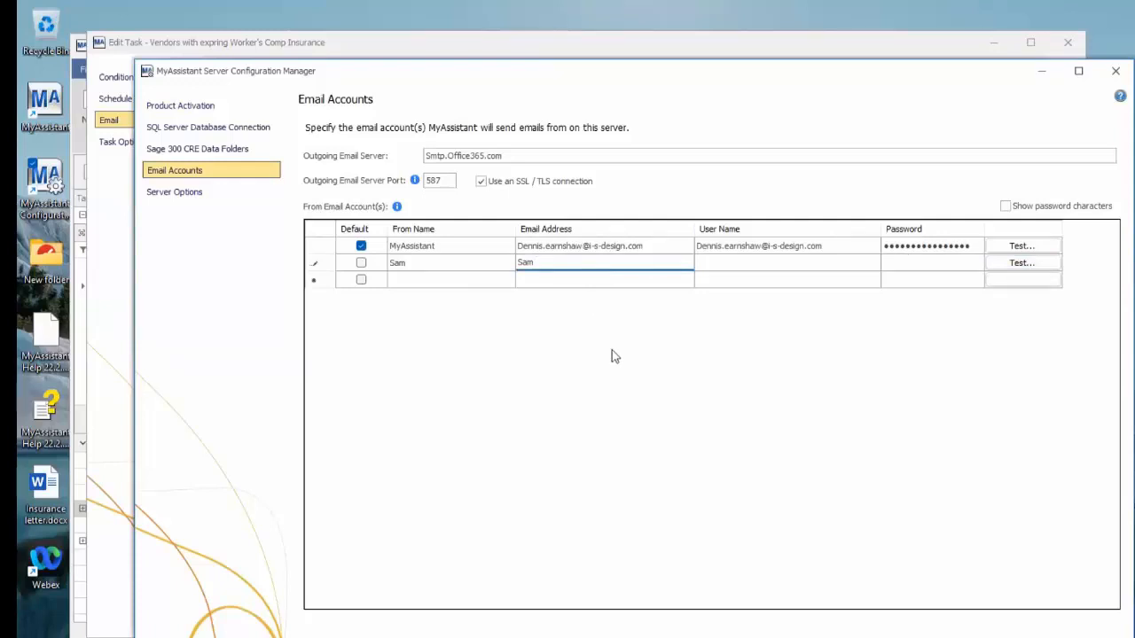
key("Return")
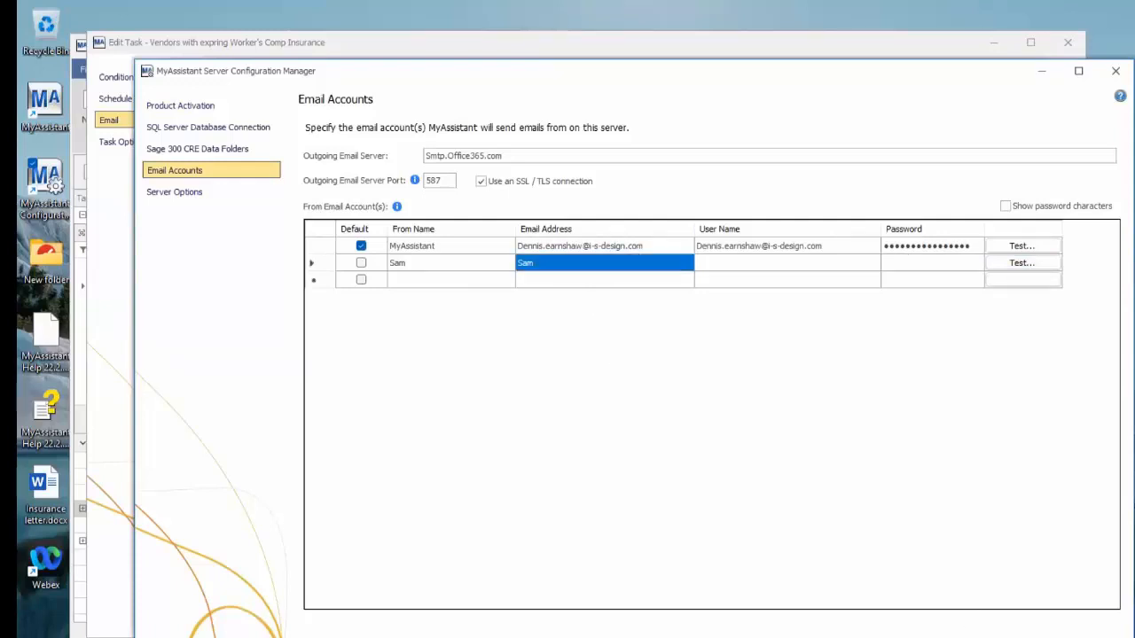
Return to the Edit Task window and view the sender accounts available for the From field
left_click(109, 206)
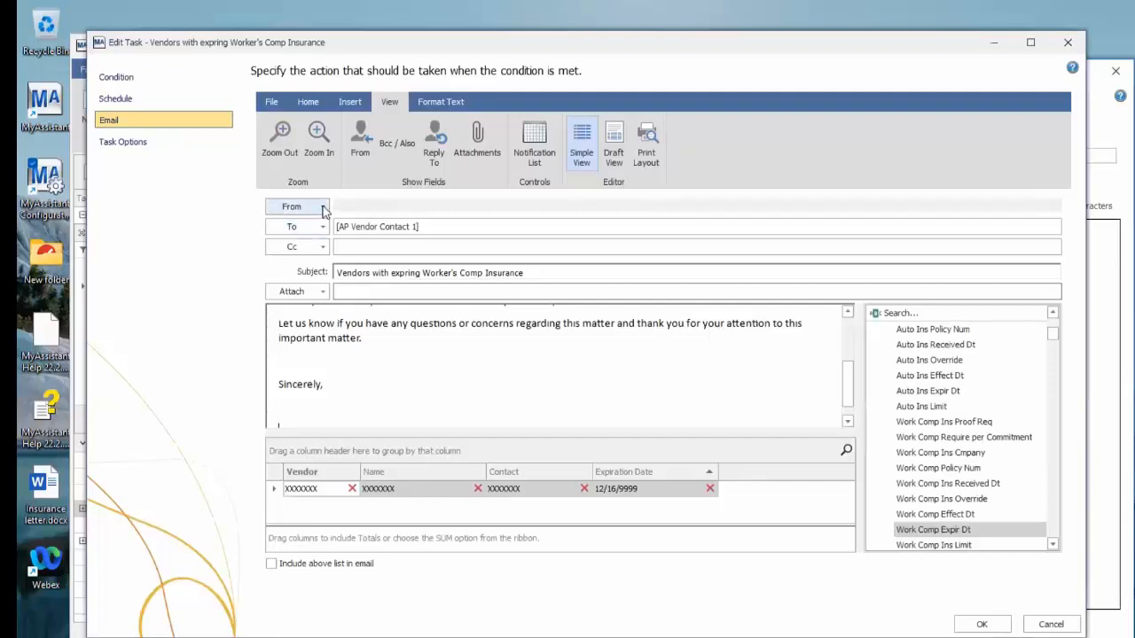
left_click(323, 208)
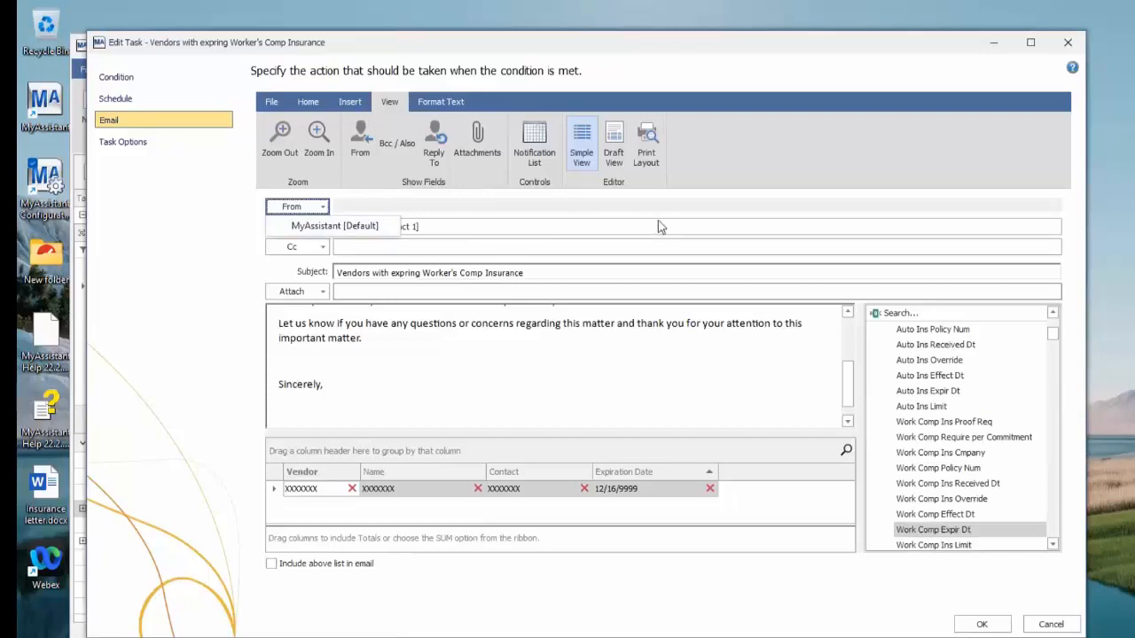
left_click(185, 241)
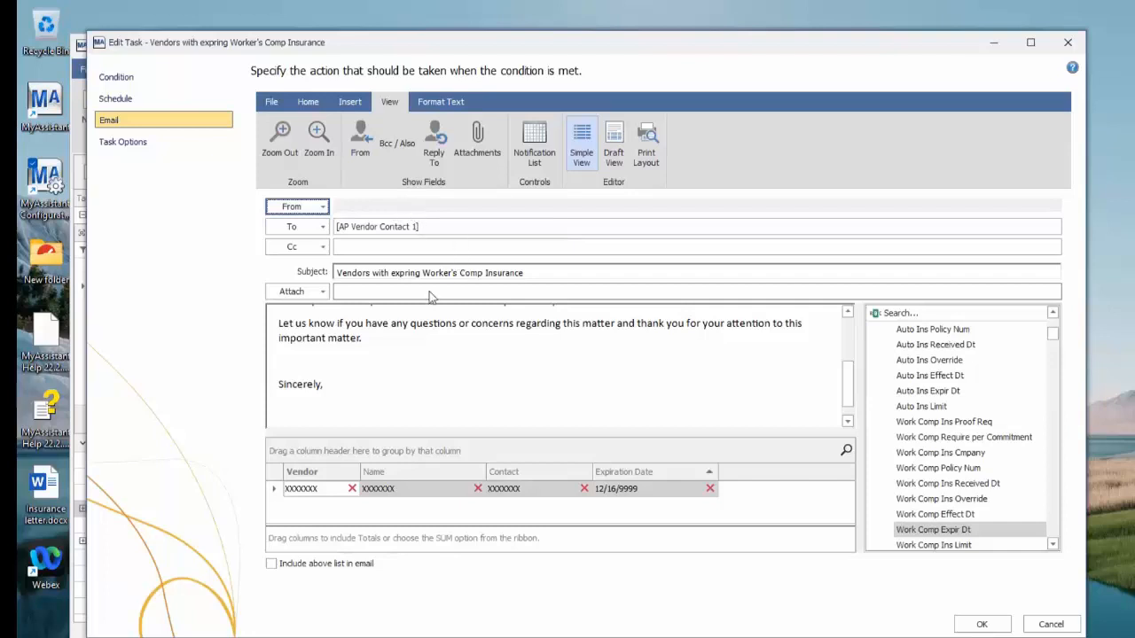
Show the Reply To field, try a reply e-mail address in it, then clear it and close the task without saving
left_click(435, 149)
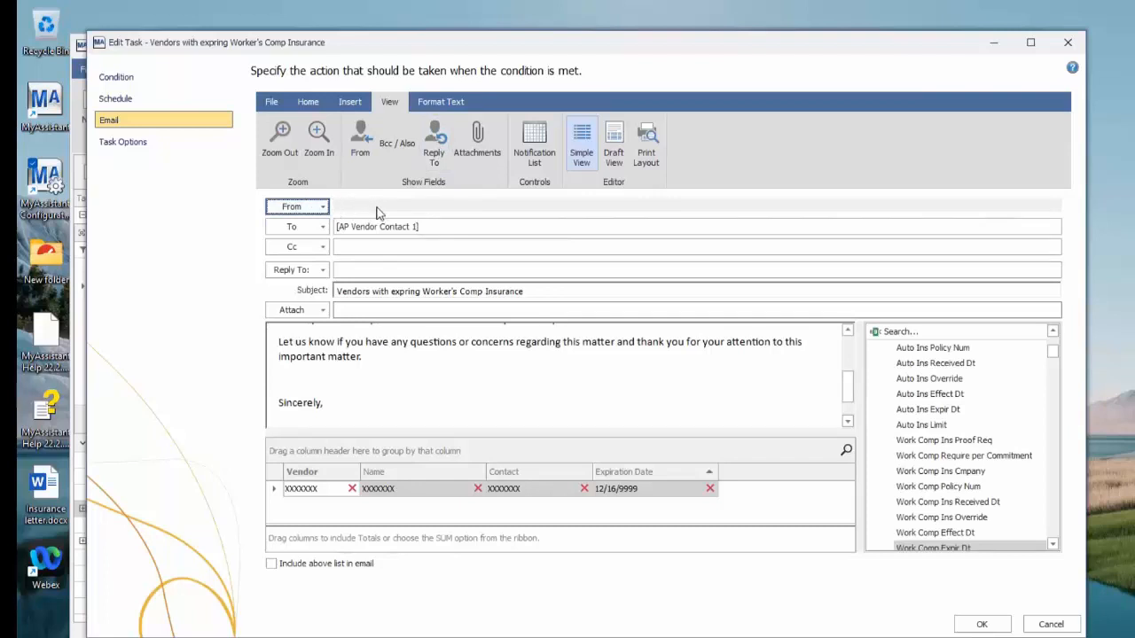
left_click(360, 271)
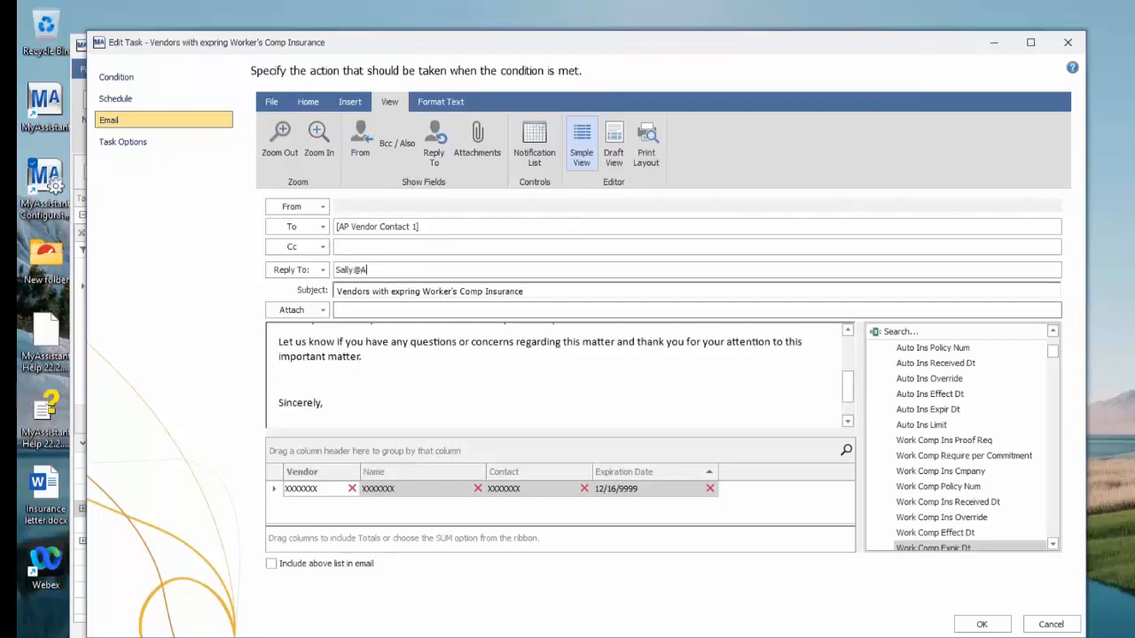
left_click_drag(401, 269, 317, 277)
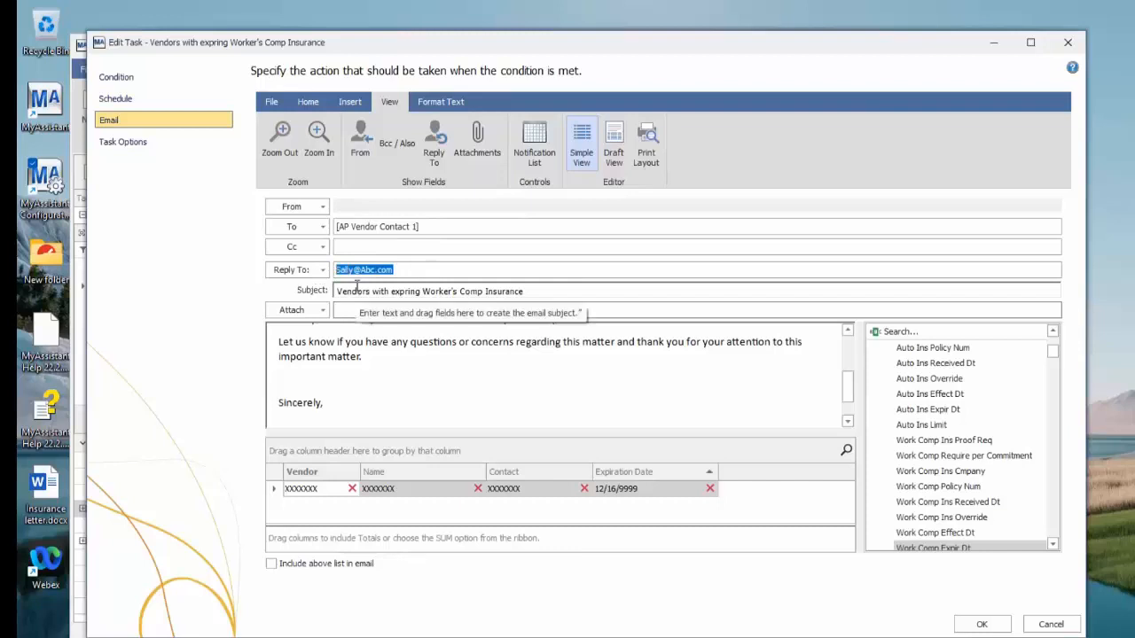
key("BackSpace")
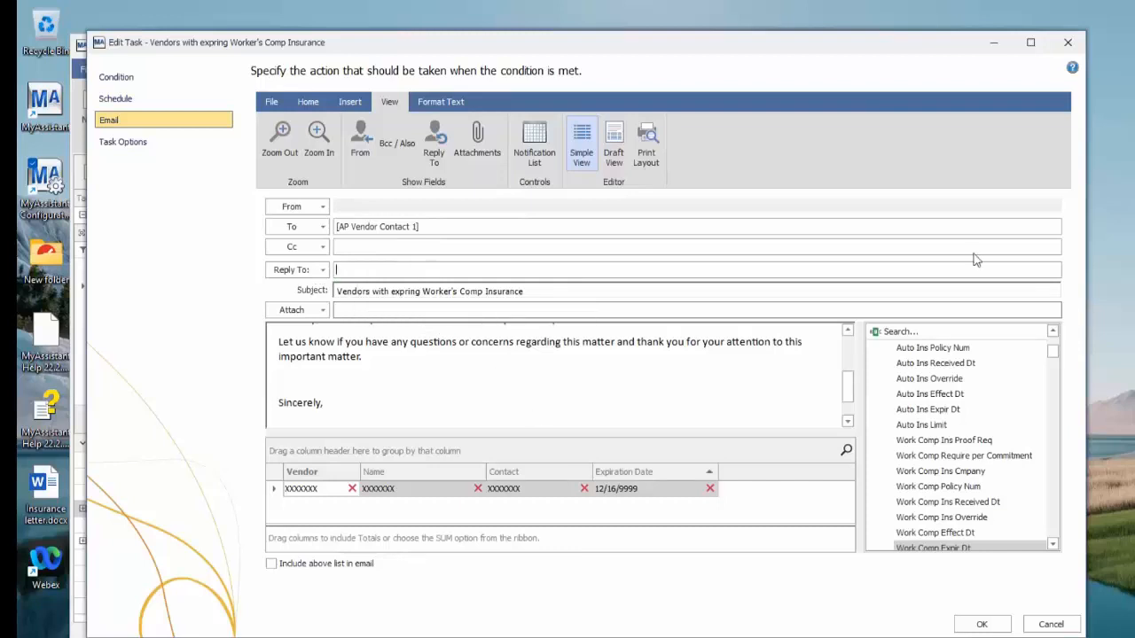
left_click(1069, 44)
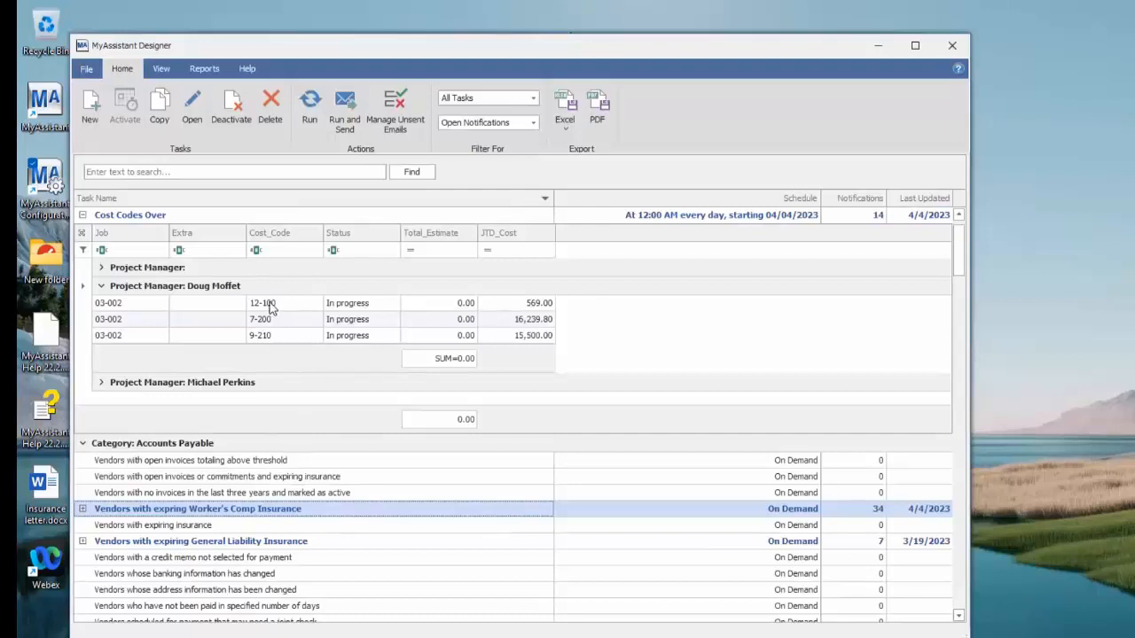
Reopen the expiring Worker's Comp Insurance task, check its email settings, and close it
left_click(192, 108)
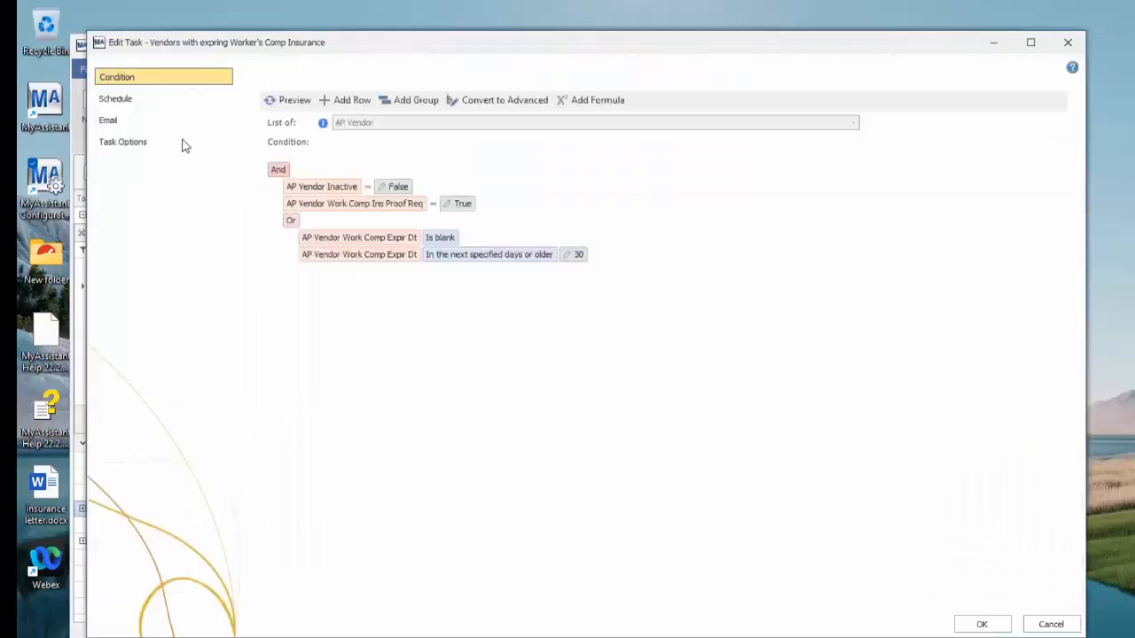
left_click(147, 121)
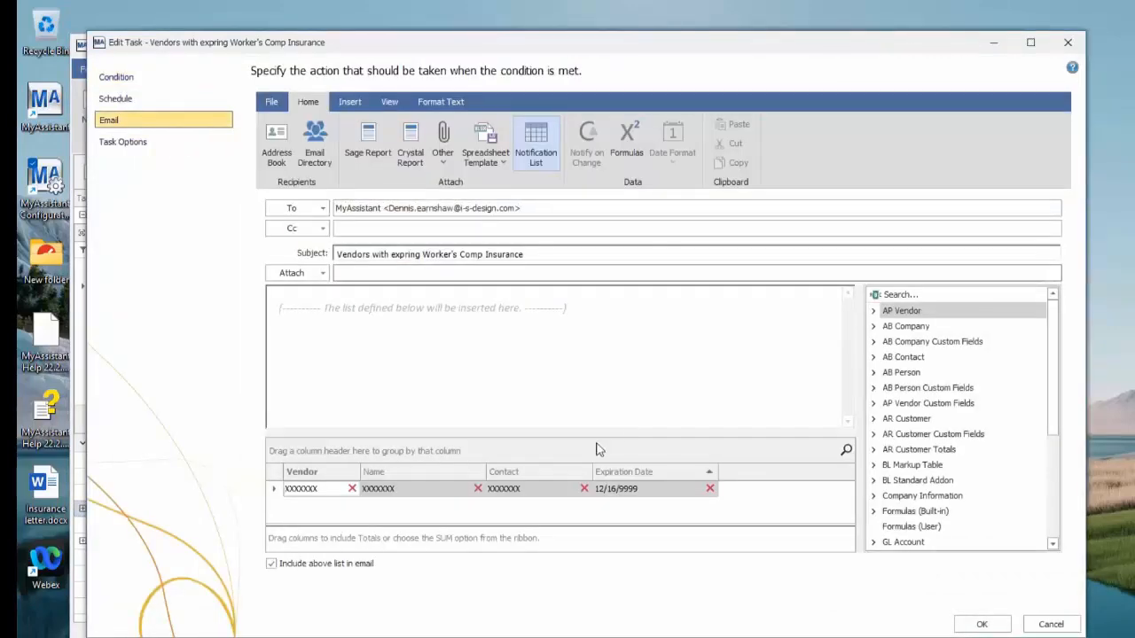
left_click(1068, 46)
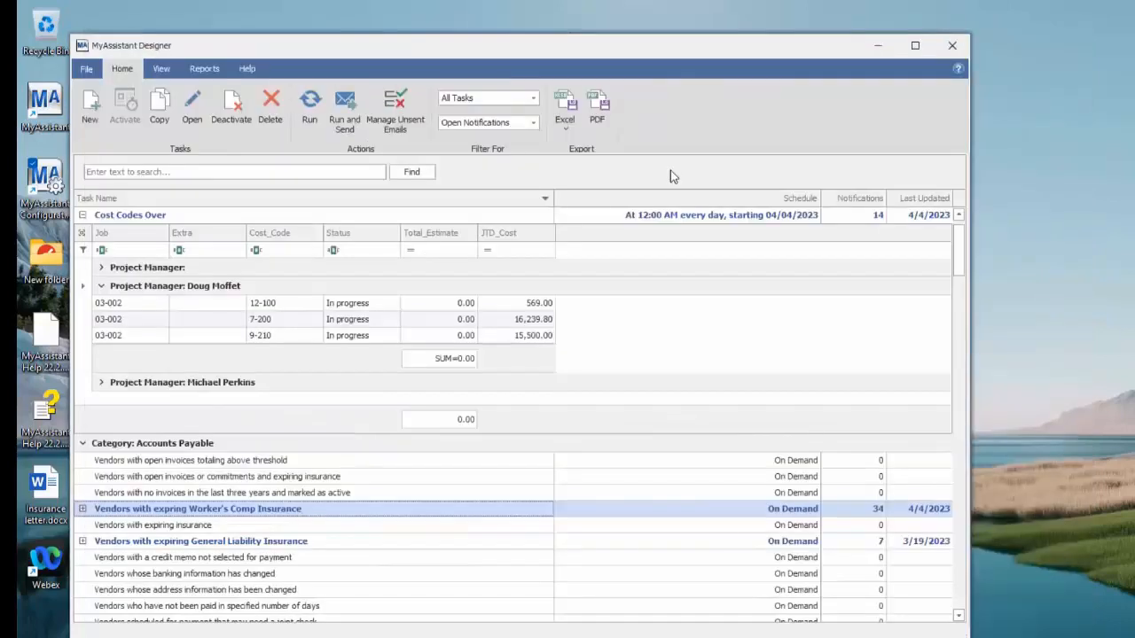
Open the Cost Codes Over task's email settings and create a spreadsheet template from its notification list
left_click(137, 217)
left_click(199, 112)
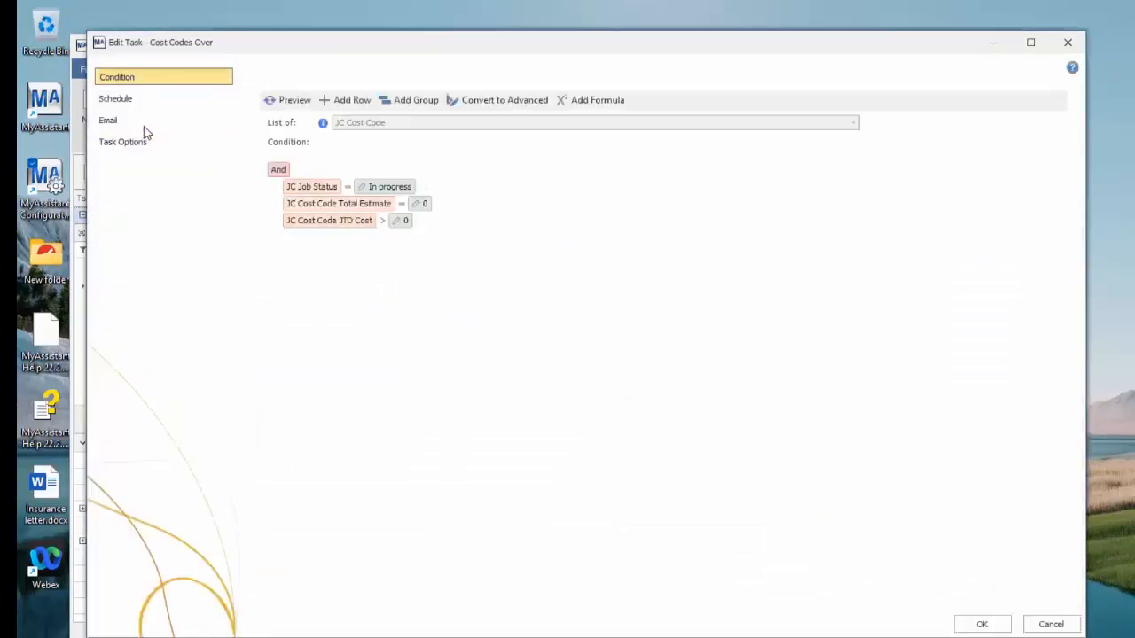
left_click(141, 125)
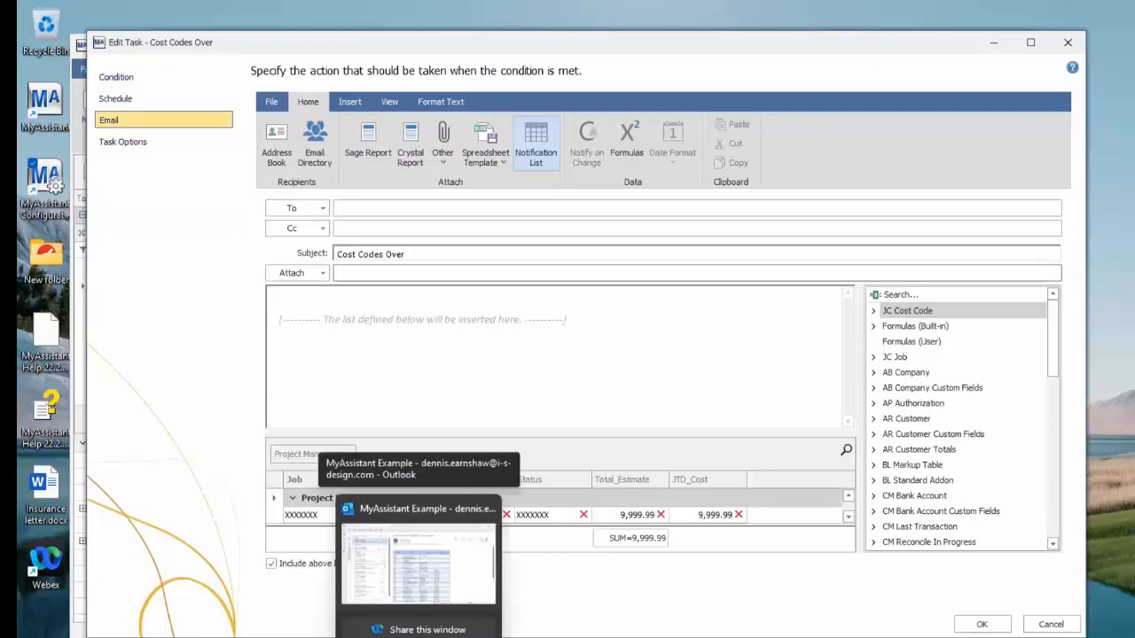
left_click(502, 157)
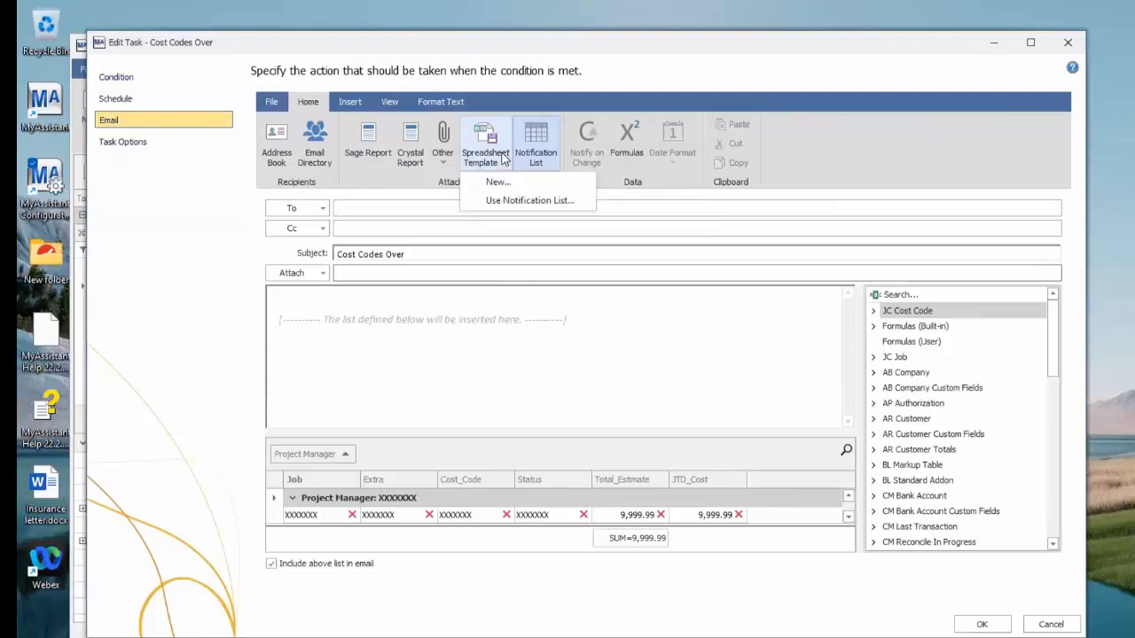
left_click(526, 202)
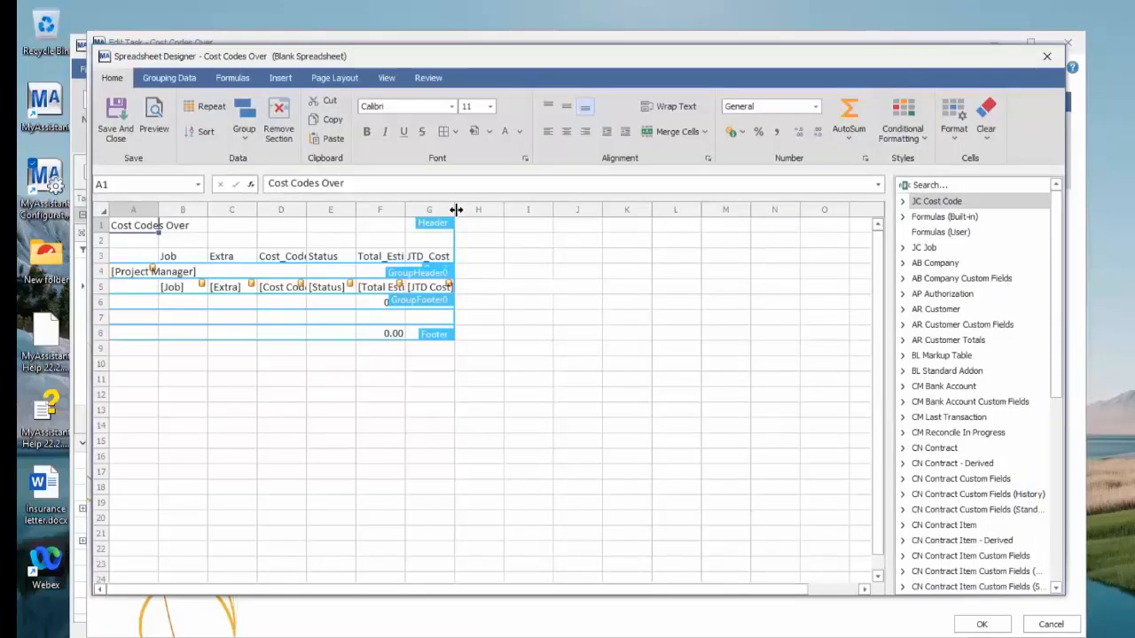
Widen the Status, Total_Estimate and JTD_Cost columns in the template and preview the generated spreadsheet
left_click_drag(456, 209, 504, 211)
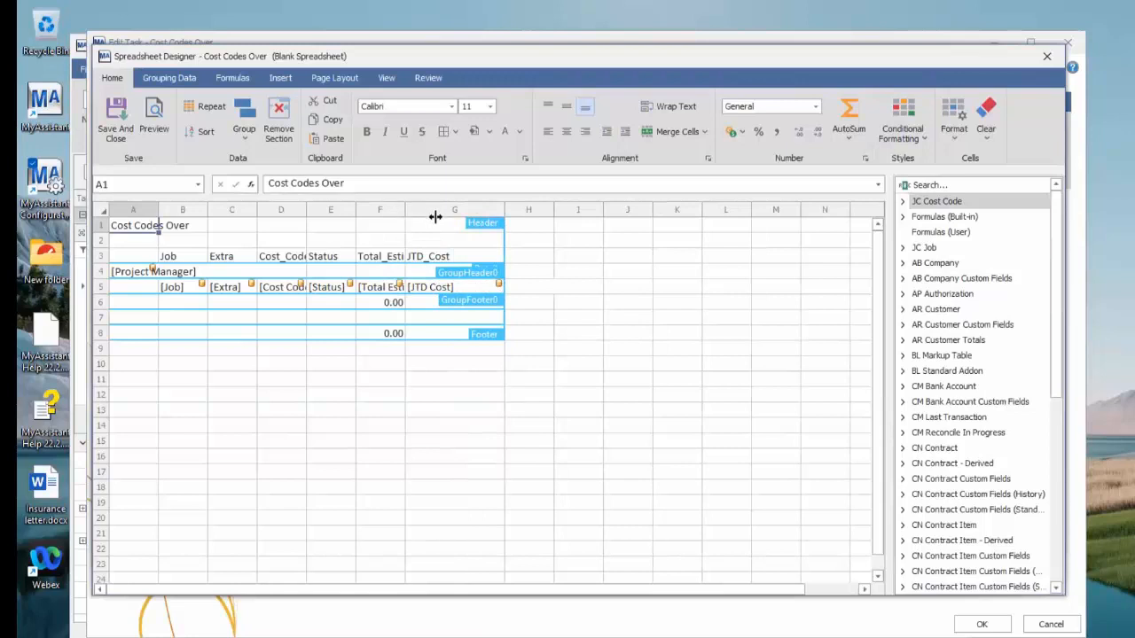
left_click_drag(435, 217, 382, 212)
left_click(154, 120)
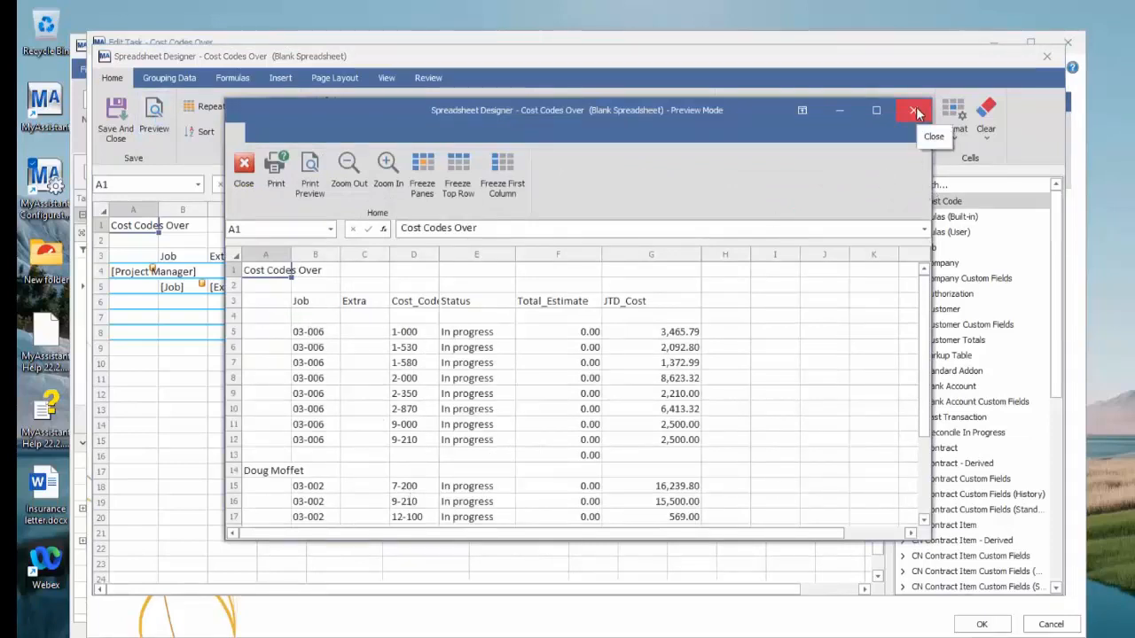
left_click(916, 112)
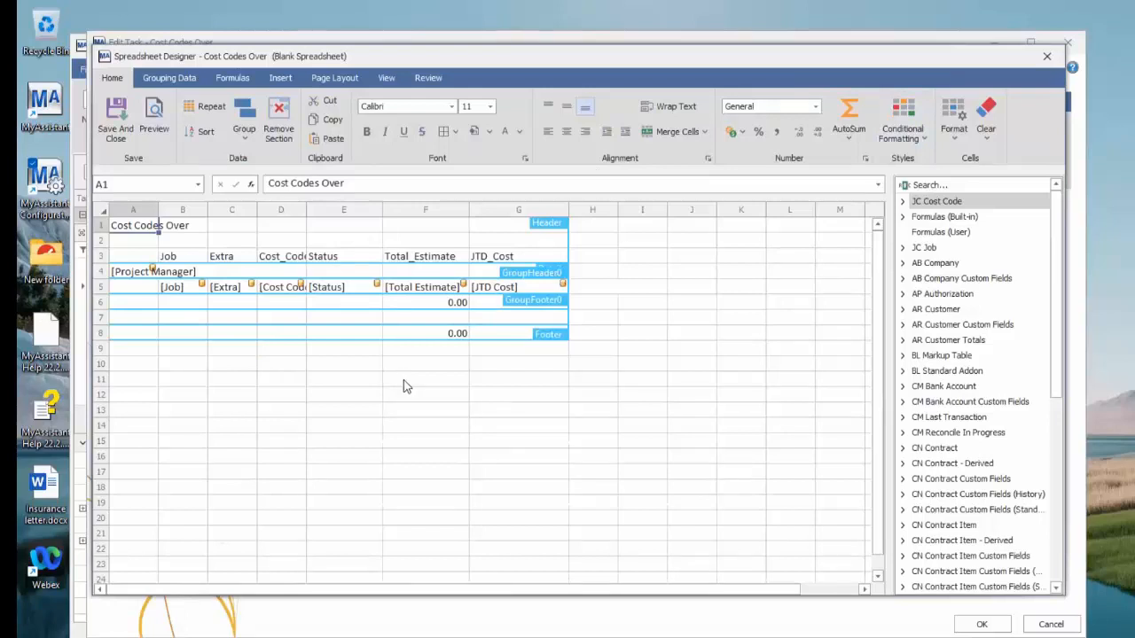
Save the template as an email attachment named Cost Codes Over with the MS Excel Workbook file type
left_click(117, 127)
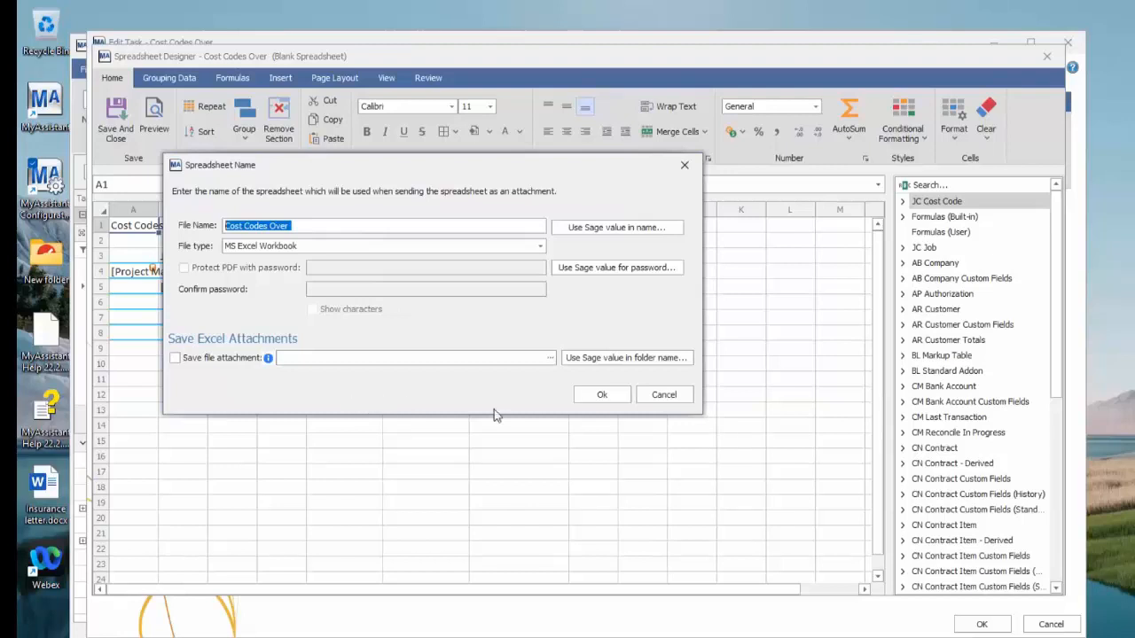
left_click(603, 395)
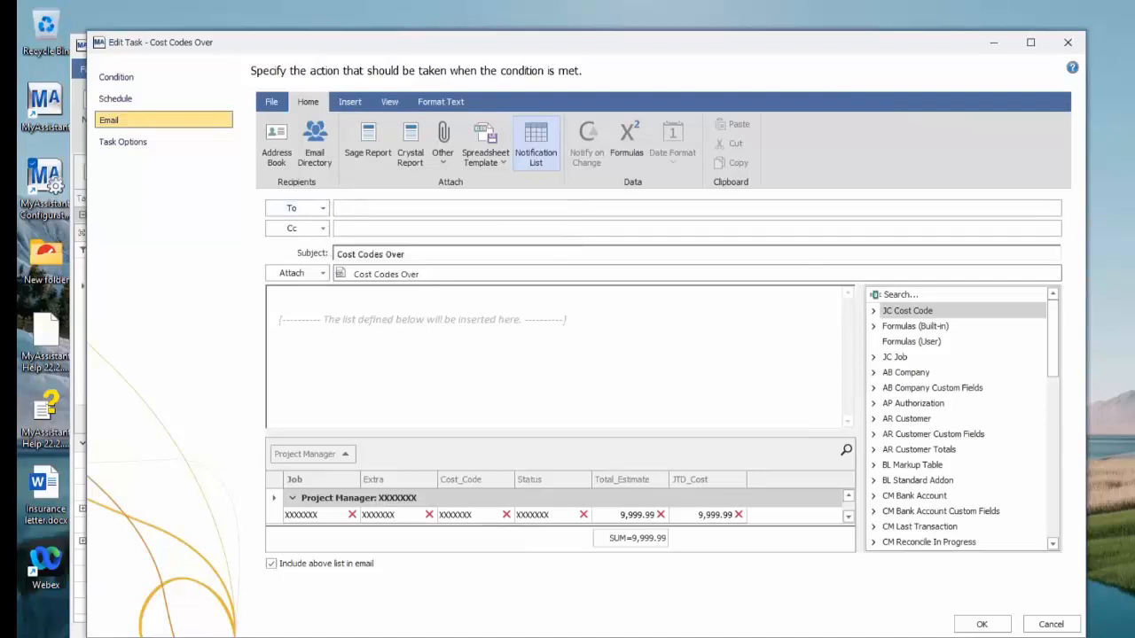
Enter the recipient's e-mail address in the To field and exclude the notification list from the email body
right_click(413, 228)
left_click(272, 565)
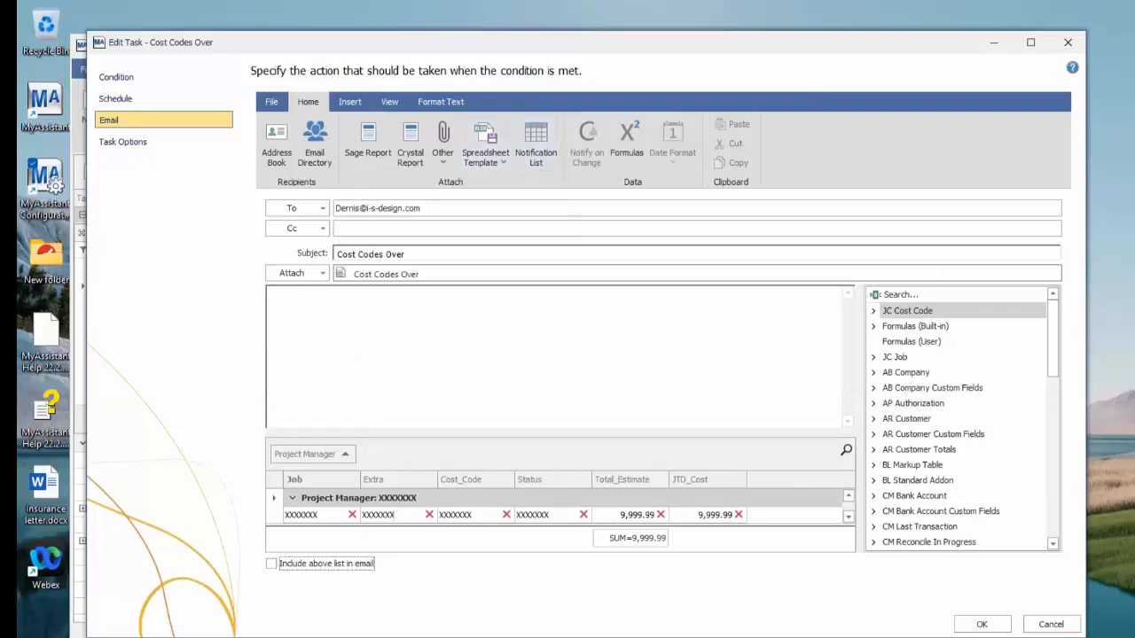
Save the Cost Codes Over task, then run it and send its email
left_click(982, 625)
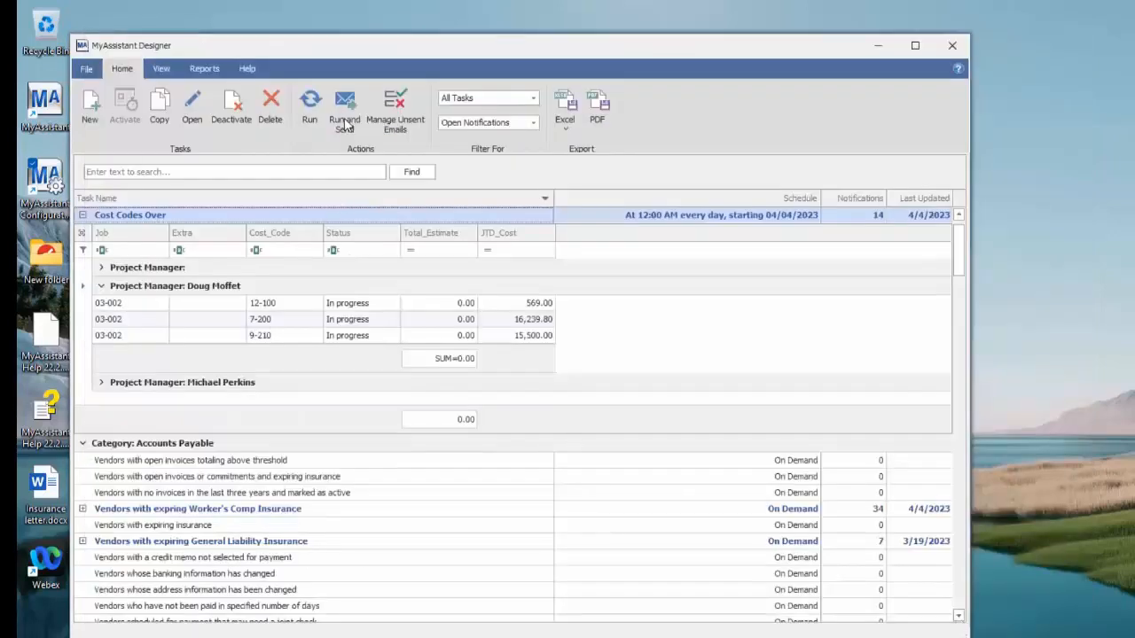
left_click(346, 124)
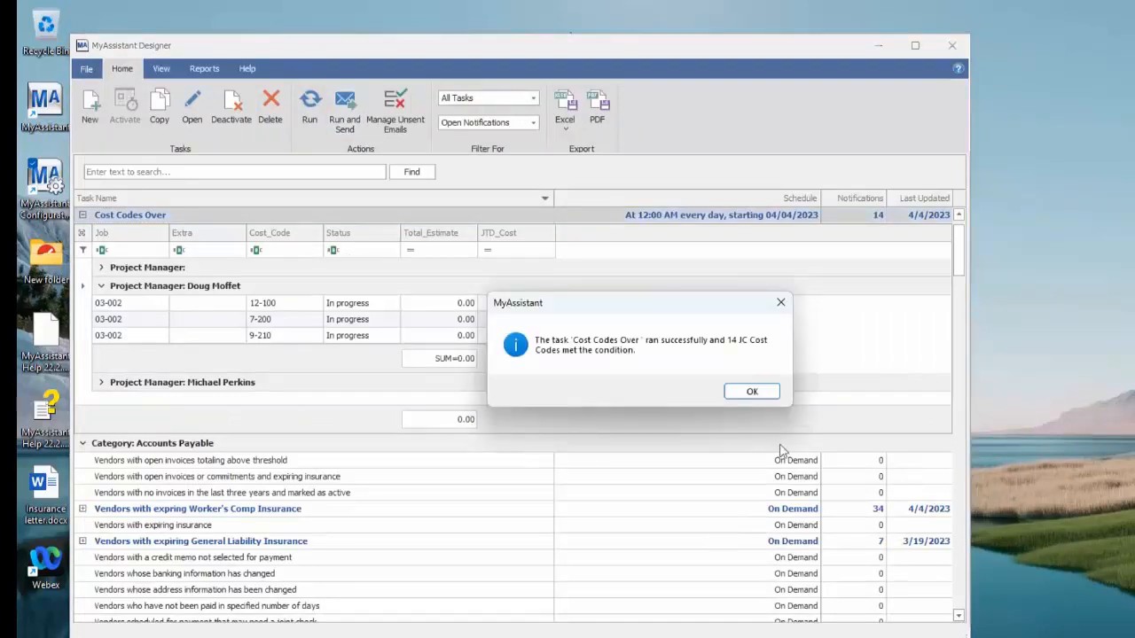
left_click(751, 392)
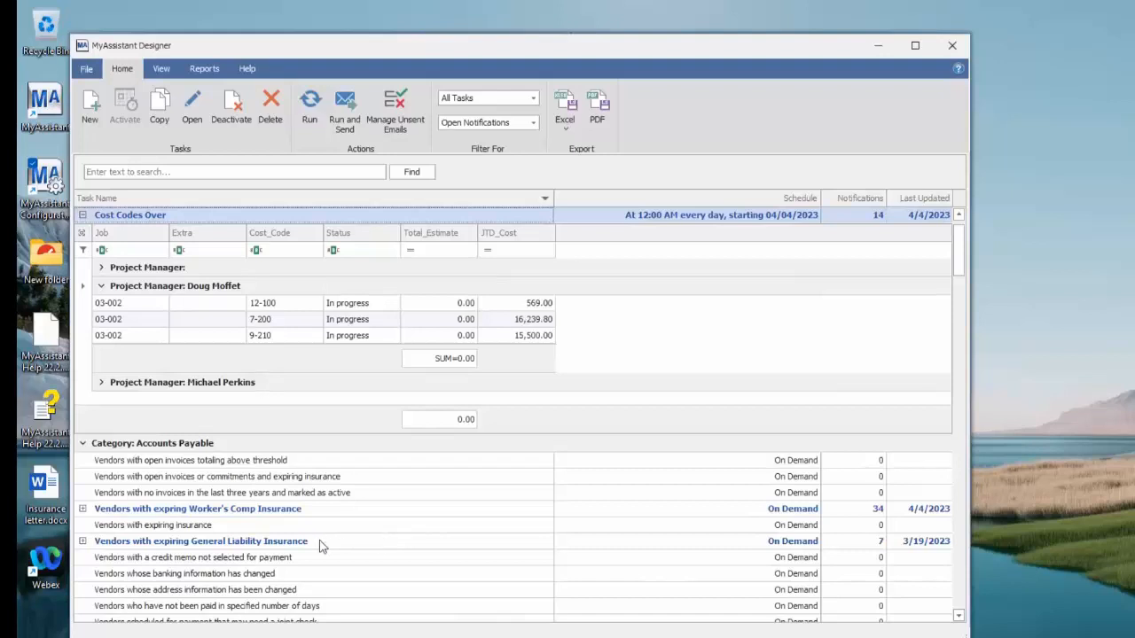
Review the personal information and notification choices under Your Settings in the program options, and accept them
left_click(86, 70)
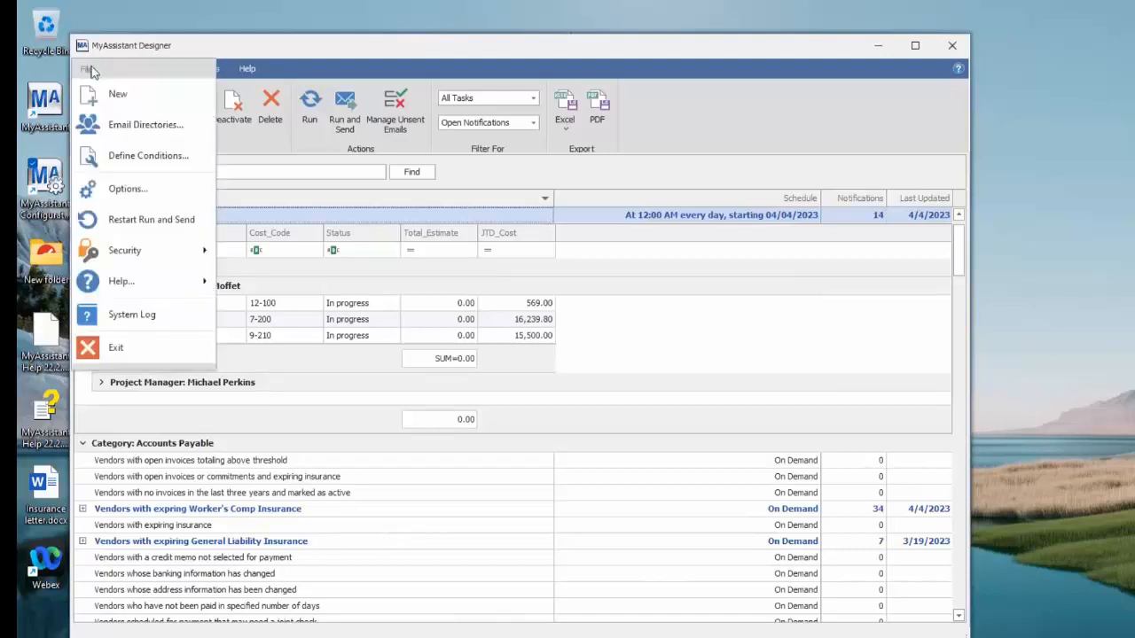
left_click(144, 191)
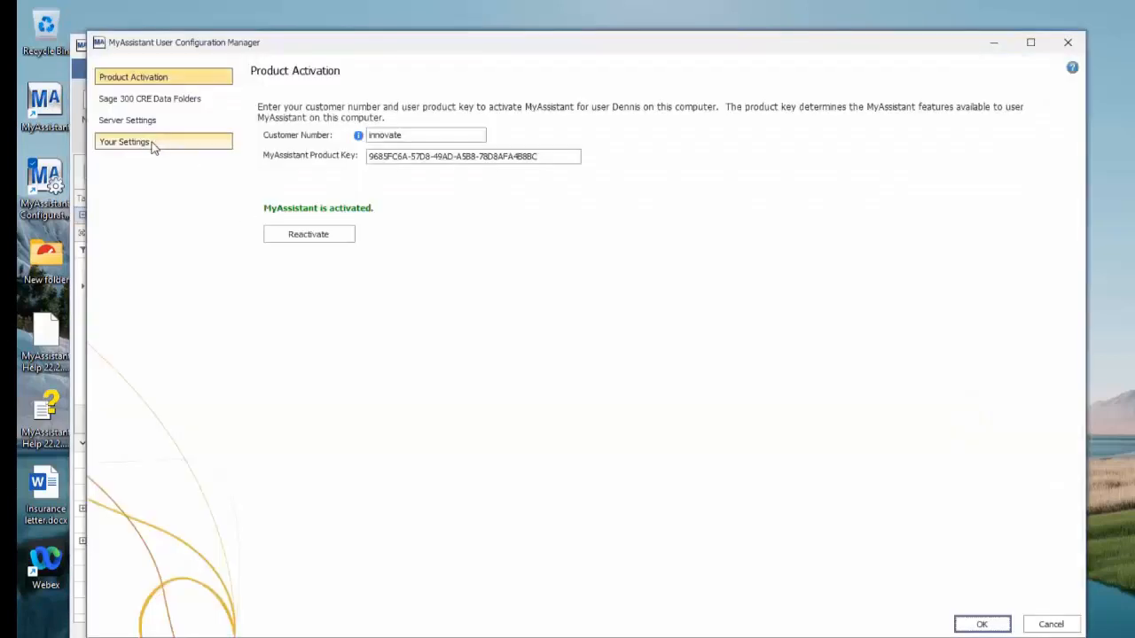
left_click(151, 146)
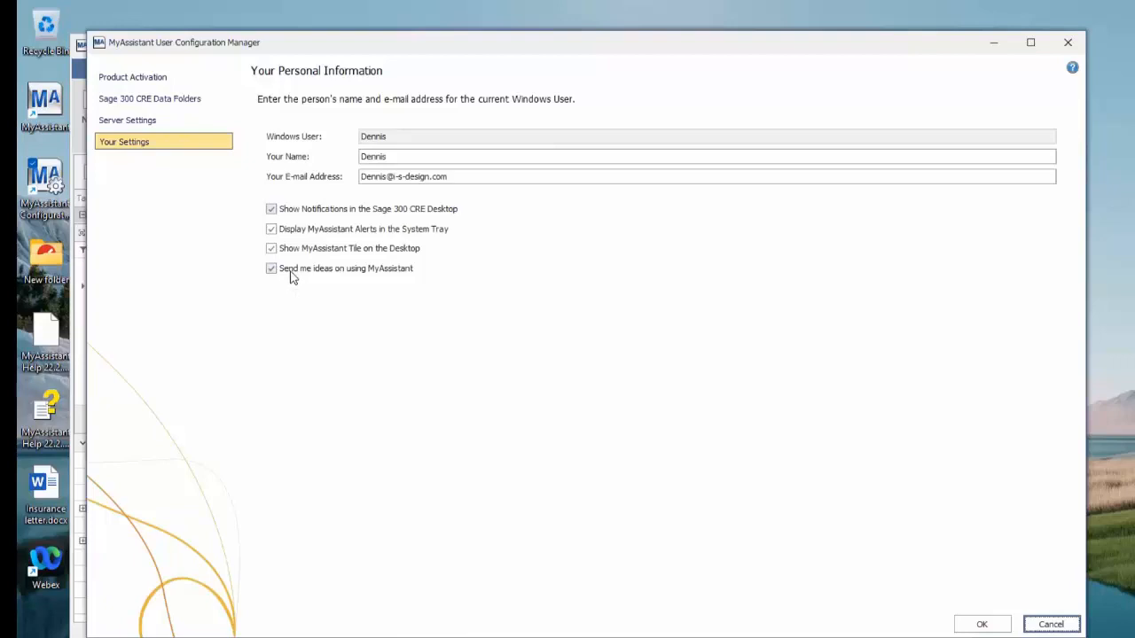
left_click(984, 625)
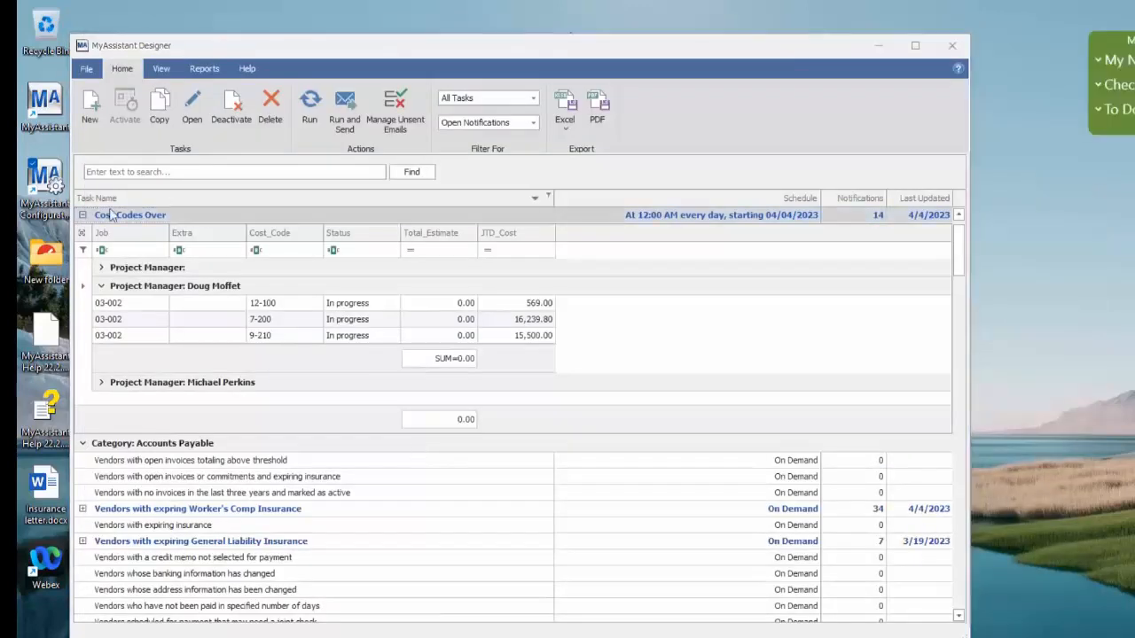
Collapse the Cost Codes Over notifications and browse the list of predefined tasks
left_click(83, 215)
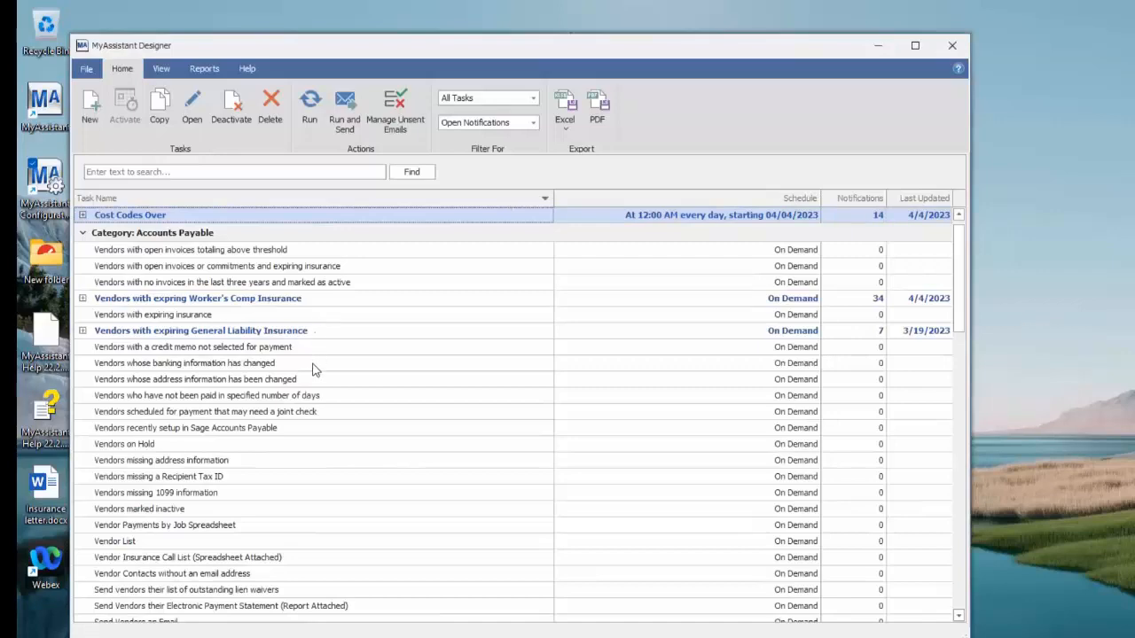
scroll(314, 371, "down", 12)
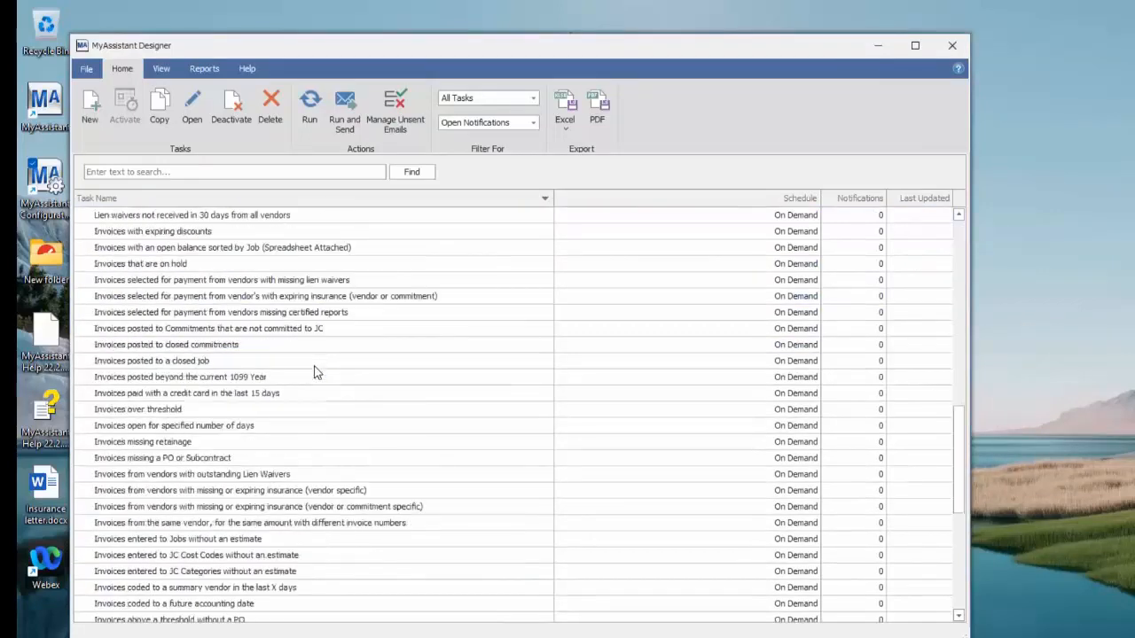
scroll(314, 371, "up", 8)
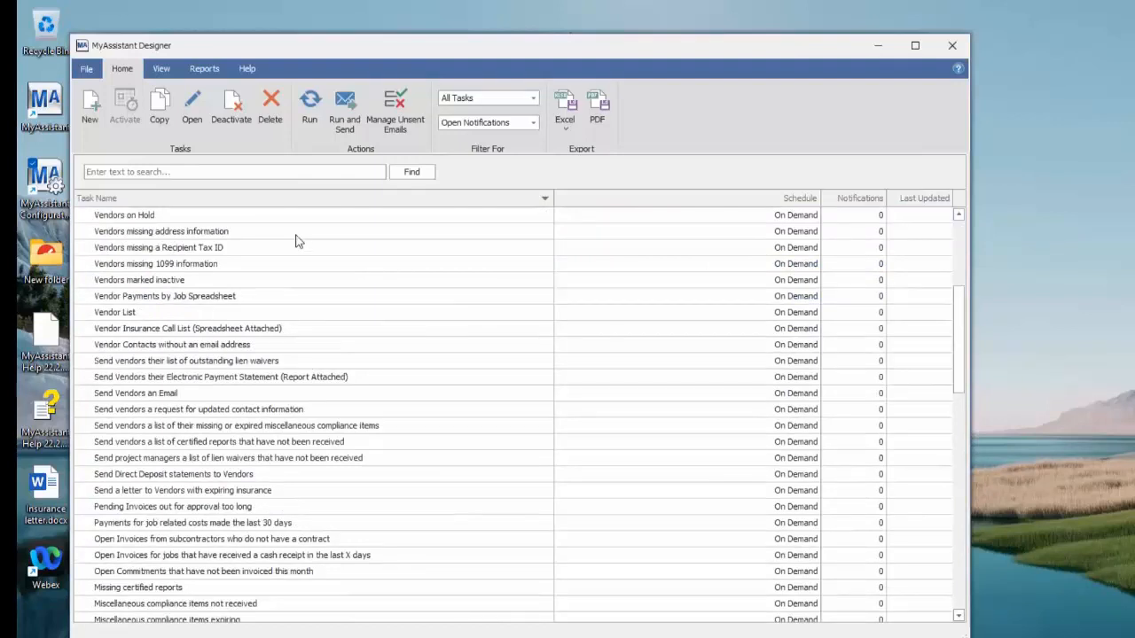
Search the task list for "send" and open the Send a Report task under Report Distribution
left_click(255, 174)
type("send")
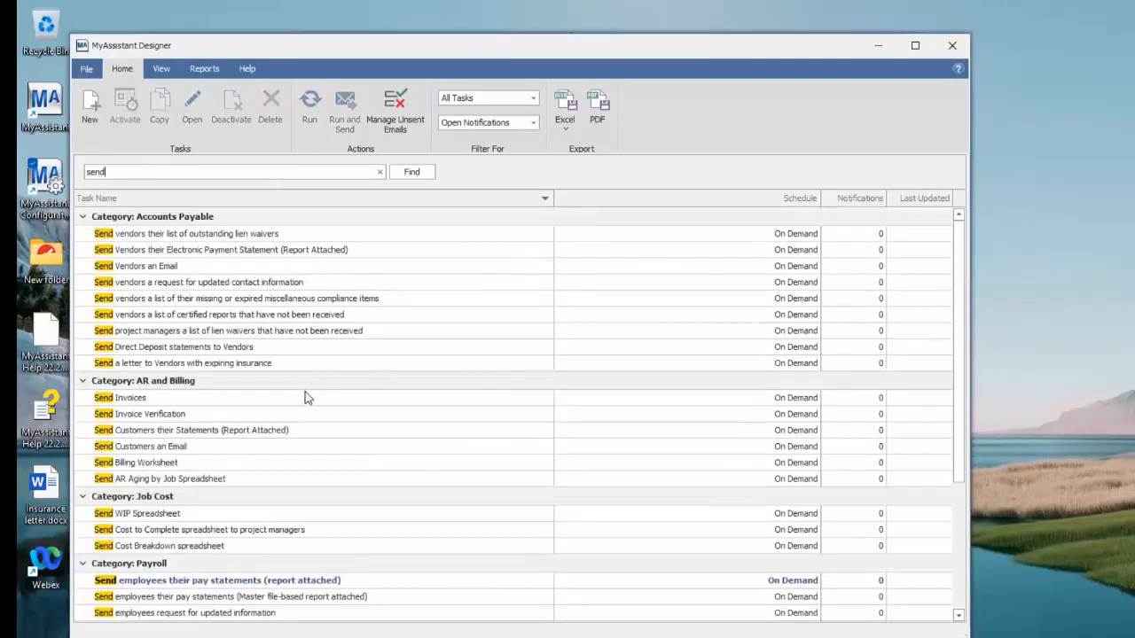
scroll(304, 397, "down", 4)
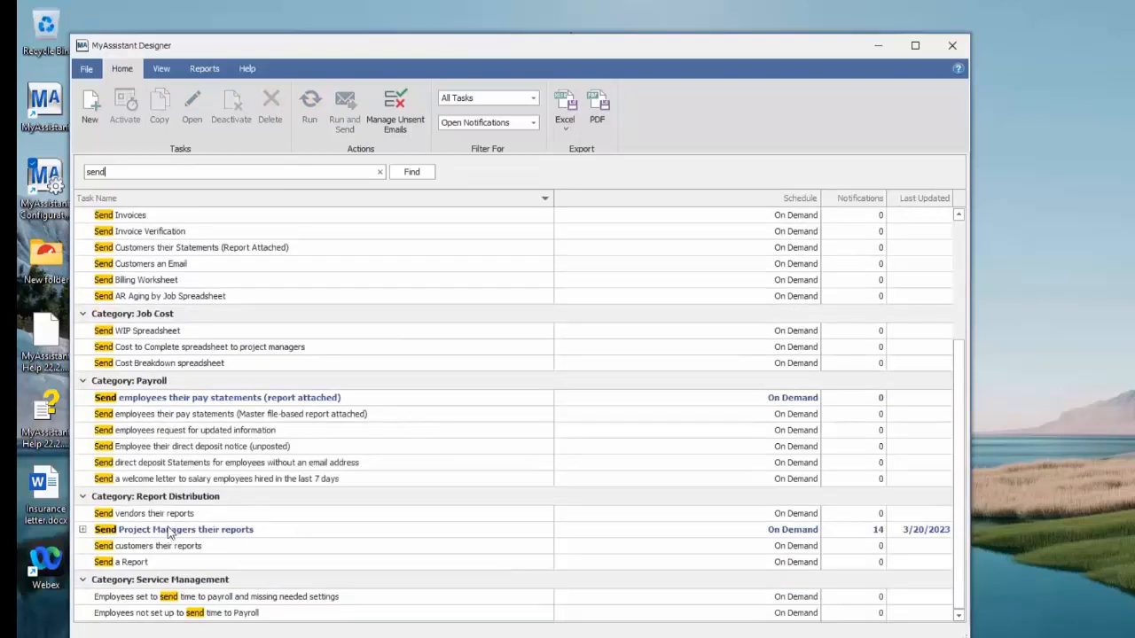
left_click(138, 563)
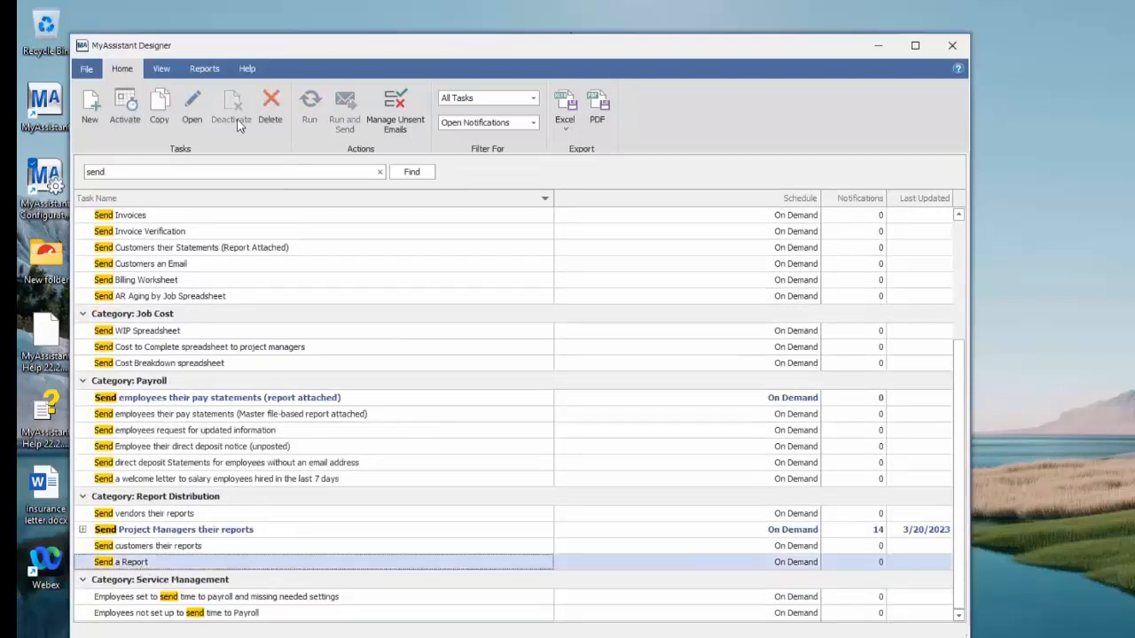
left_click(192, 111)
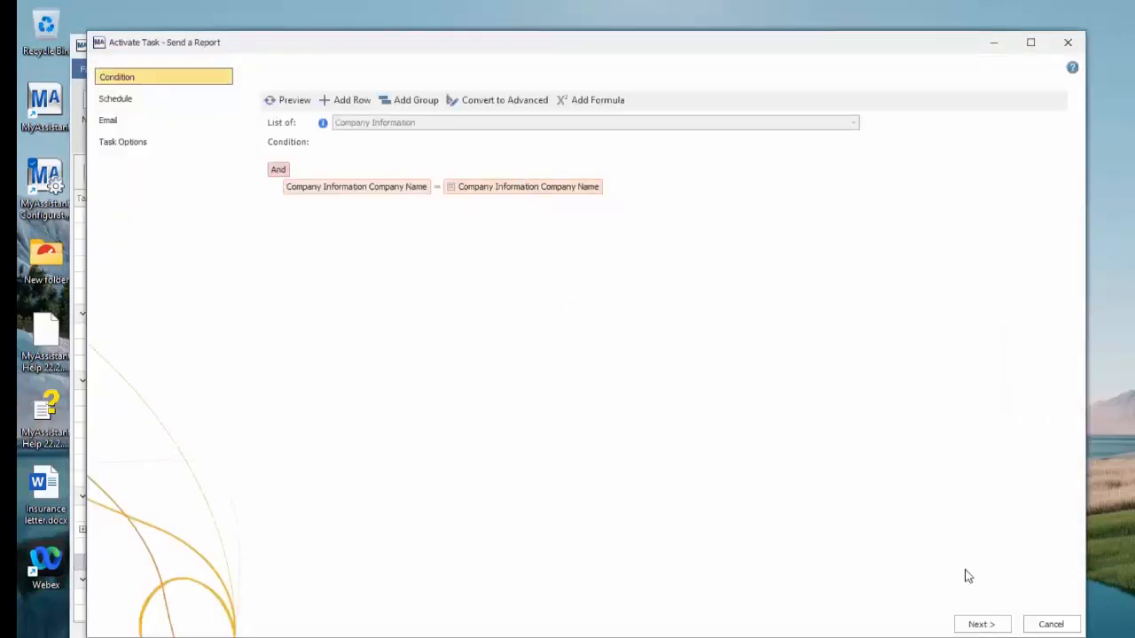
Keep the on-demand schedule and attach the Sage 300 CRE report Open Invoices from Accounts Payable's Invoice Registers to the task's email
left_click(988, 625)
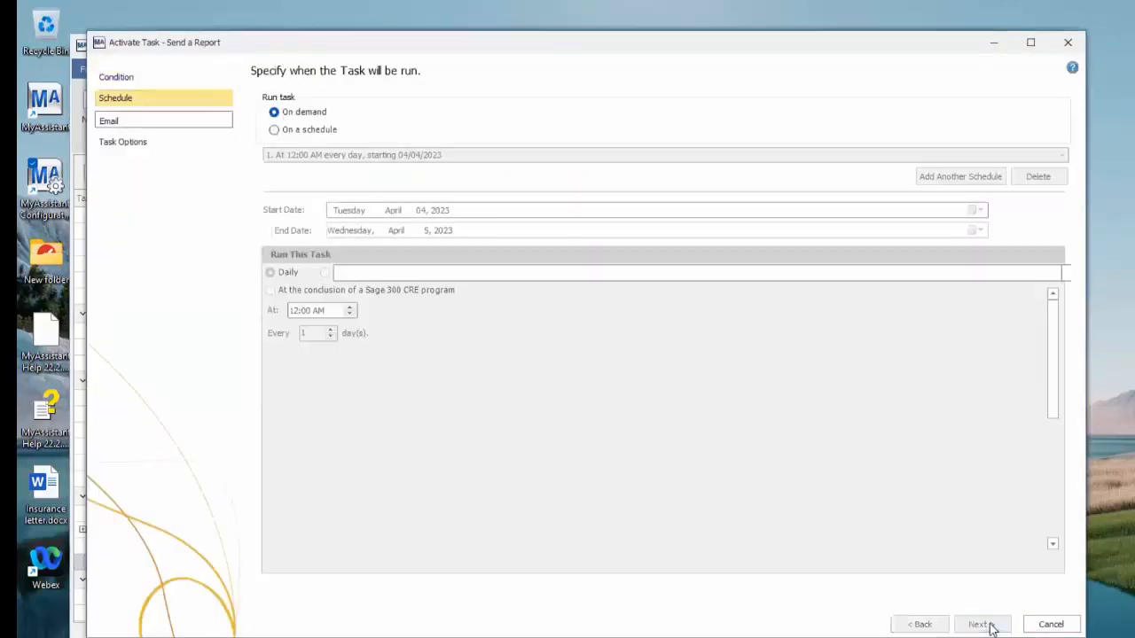
left_click(988, 625)
left_click(323, 274)
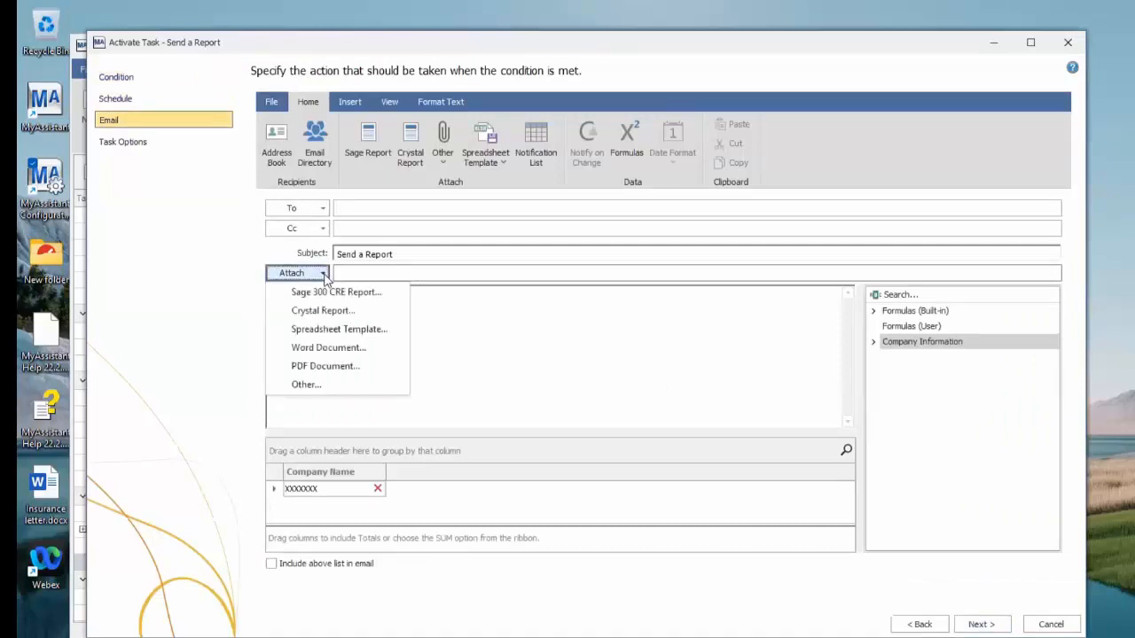
left_click(363, 298)
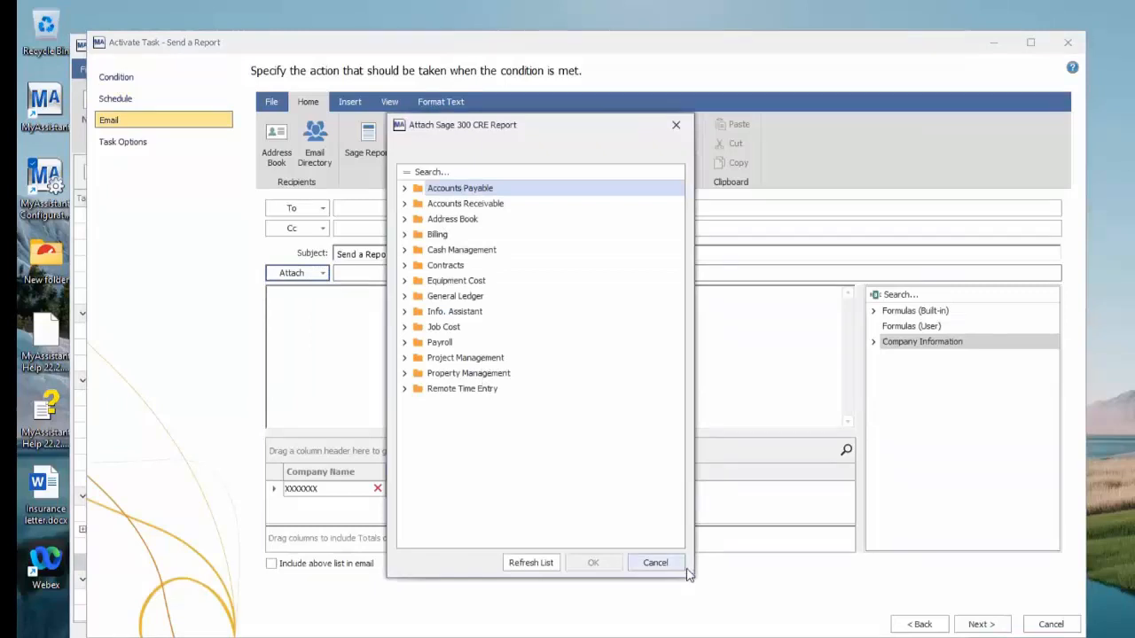
left_click_drag(698, 583, 713, 589)
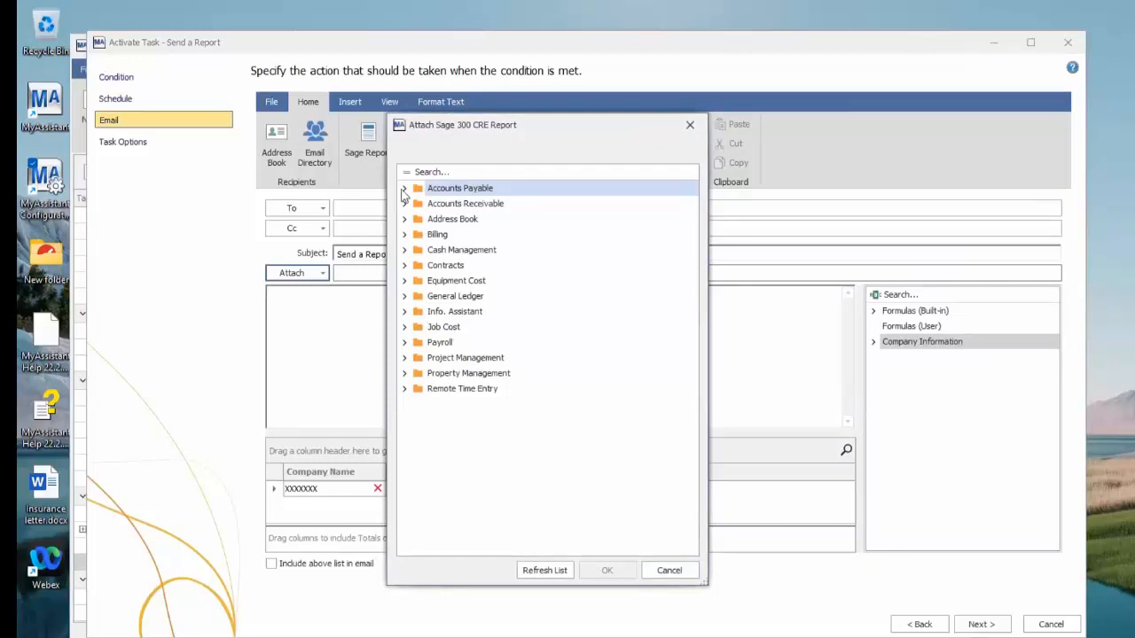
left_click(404, 189)
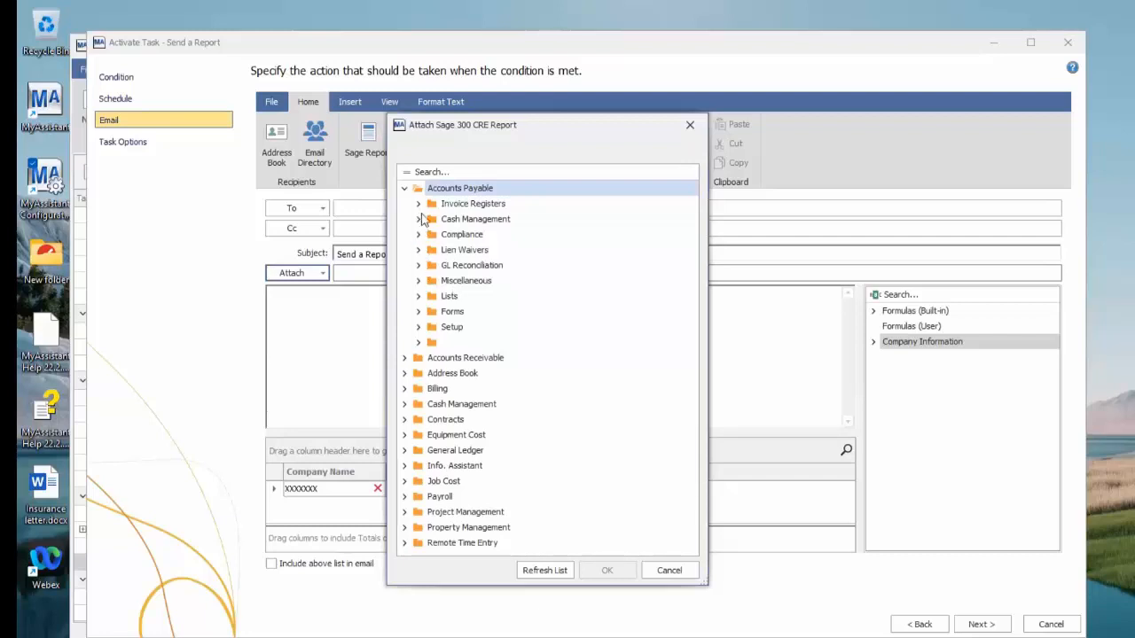
left_click(418, 204)
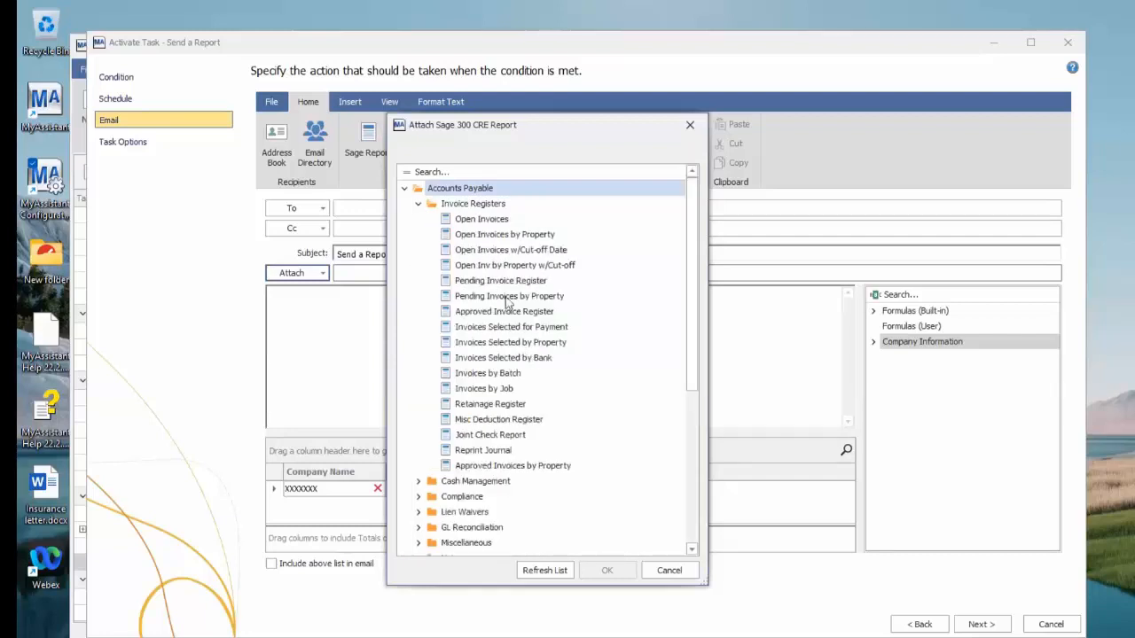
left_click(492, 220)
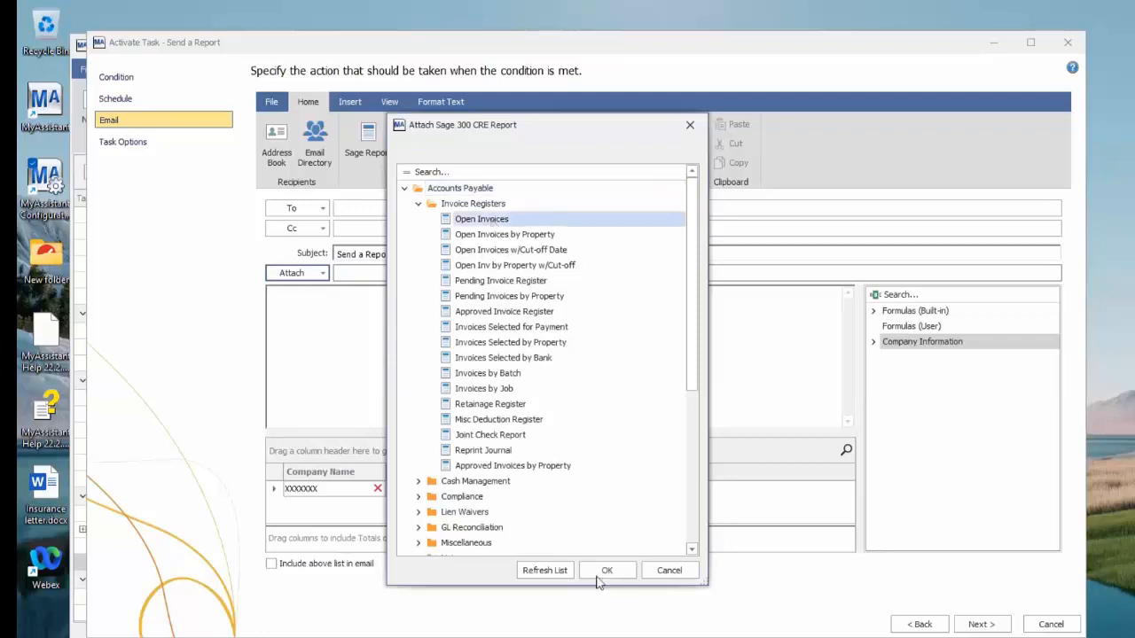
left_click(605, 572)
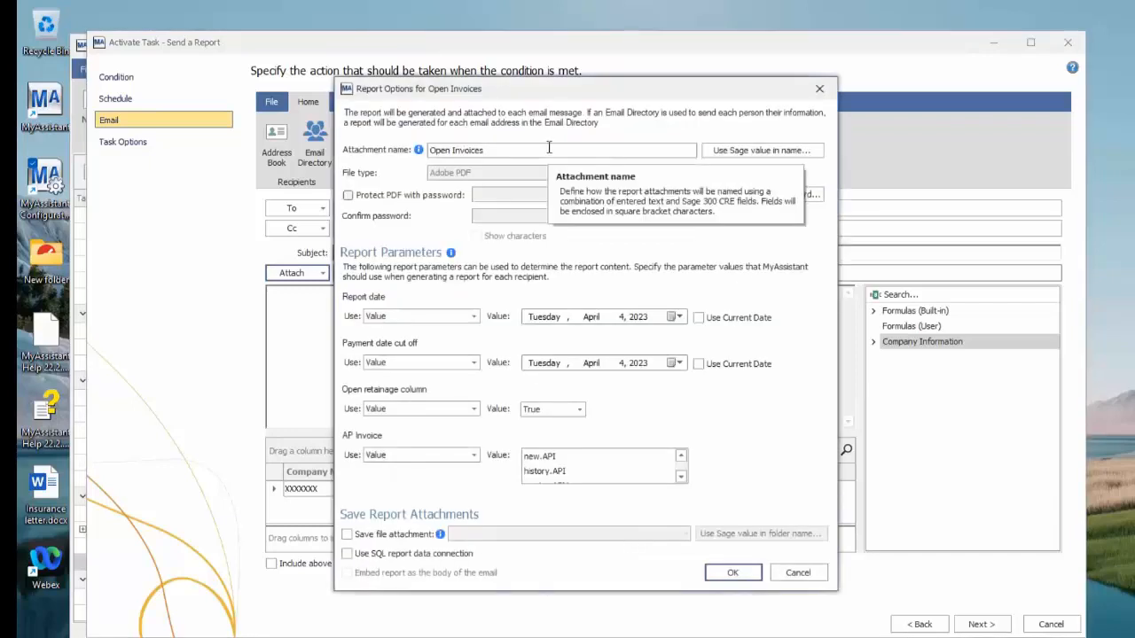
Set the Open Invoices report date to use the current date, choose master.APM as the AP Invoice value, and accept the report options
left_click(700, 319)
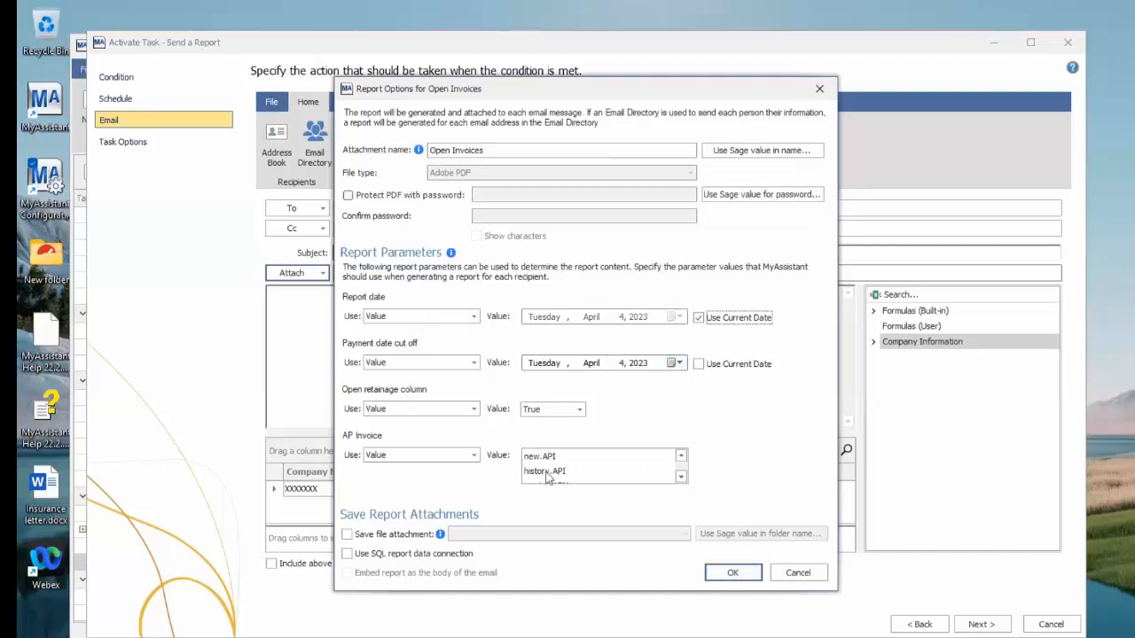
left_click(681, 477)
left_click(598, 473)
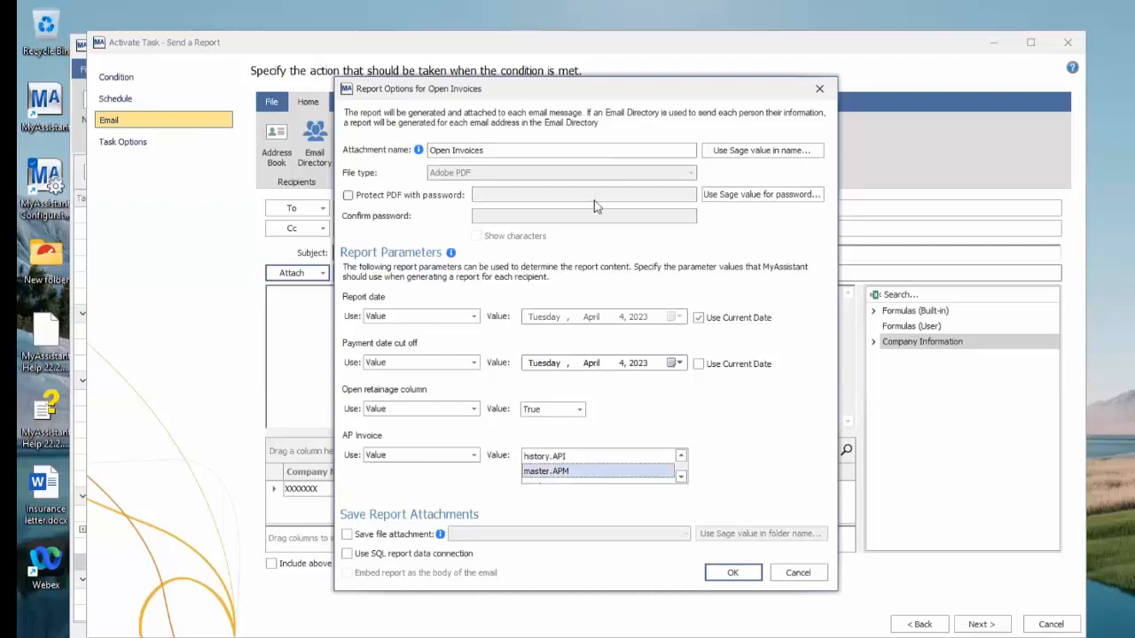
left_click(740, 577)
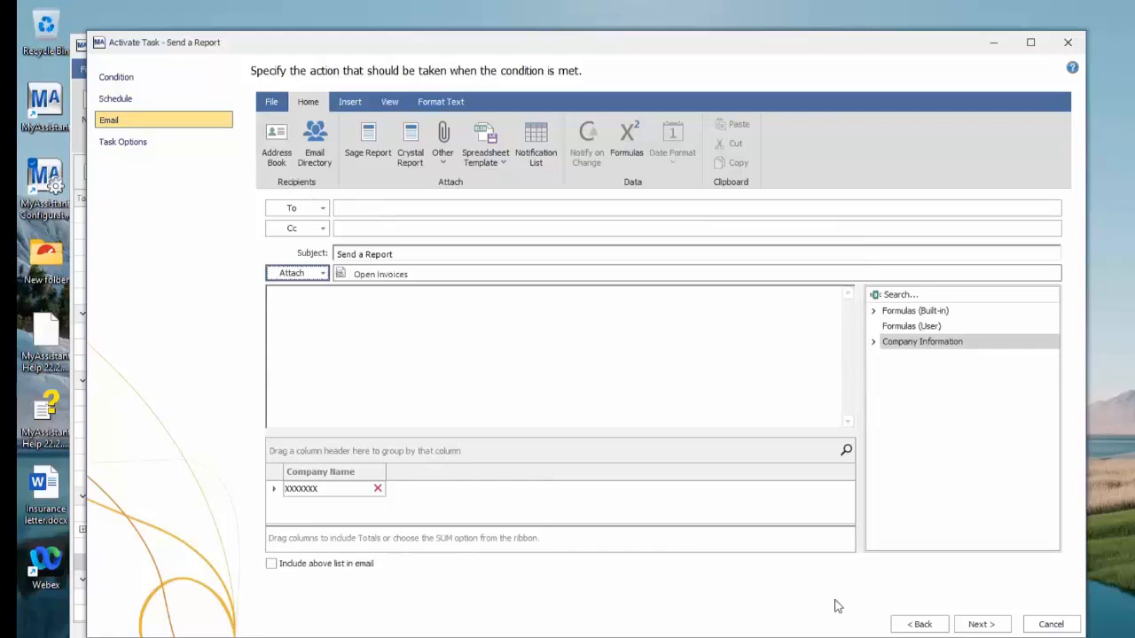
Finish activating the Send a Report task with its default task options and decline running it
left_click(986, 624)
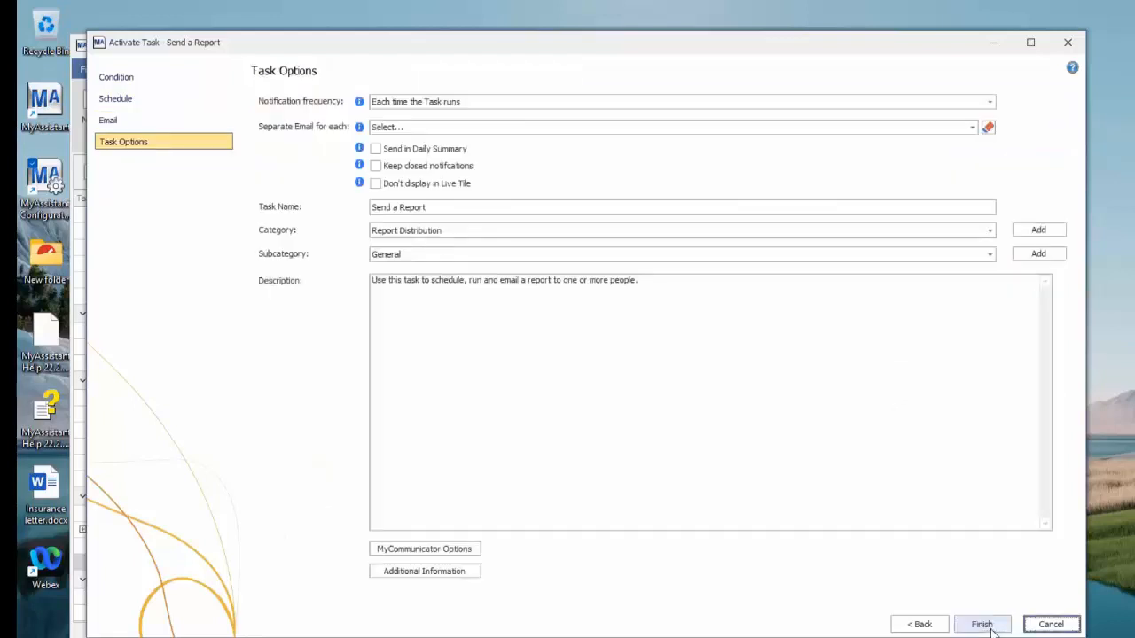
left_click(991, 627)
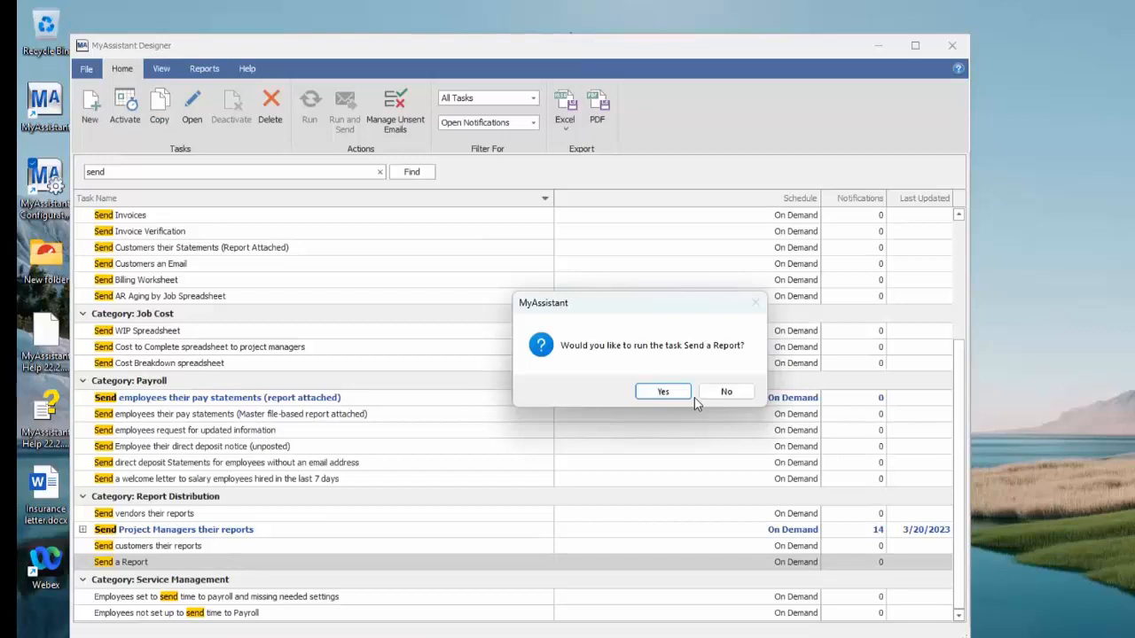
left_click(741, 395)
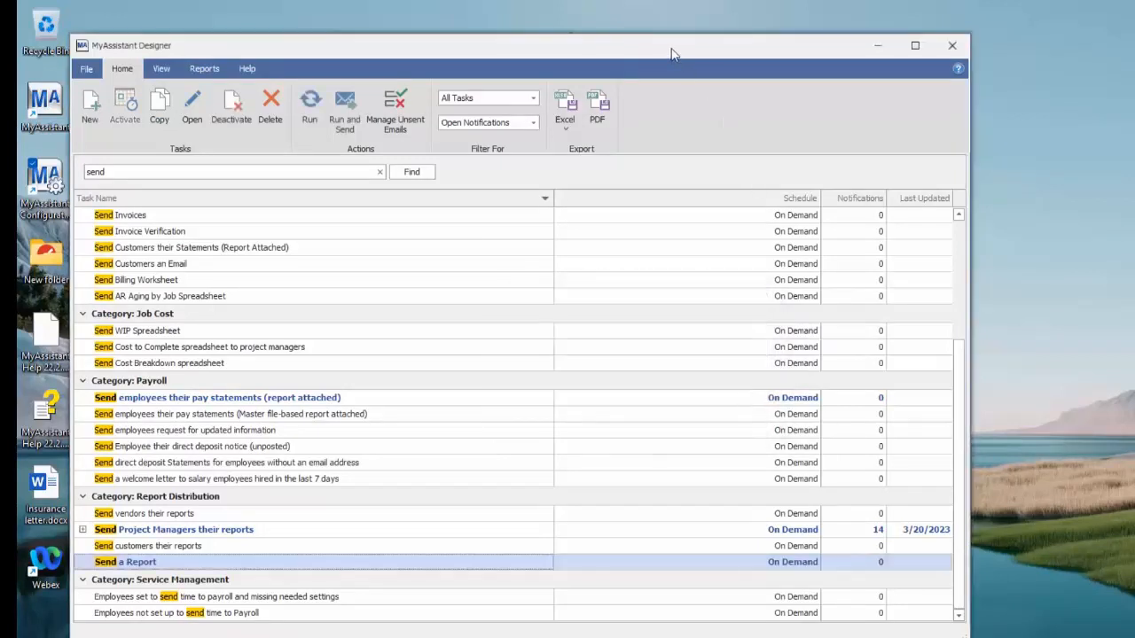
Reposition the task list window slightly and make it wider
left_click_drag(671, 54, 656, 51)
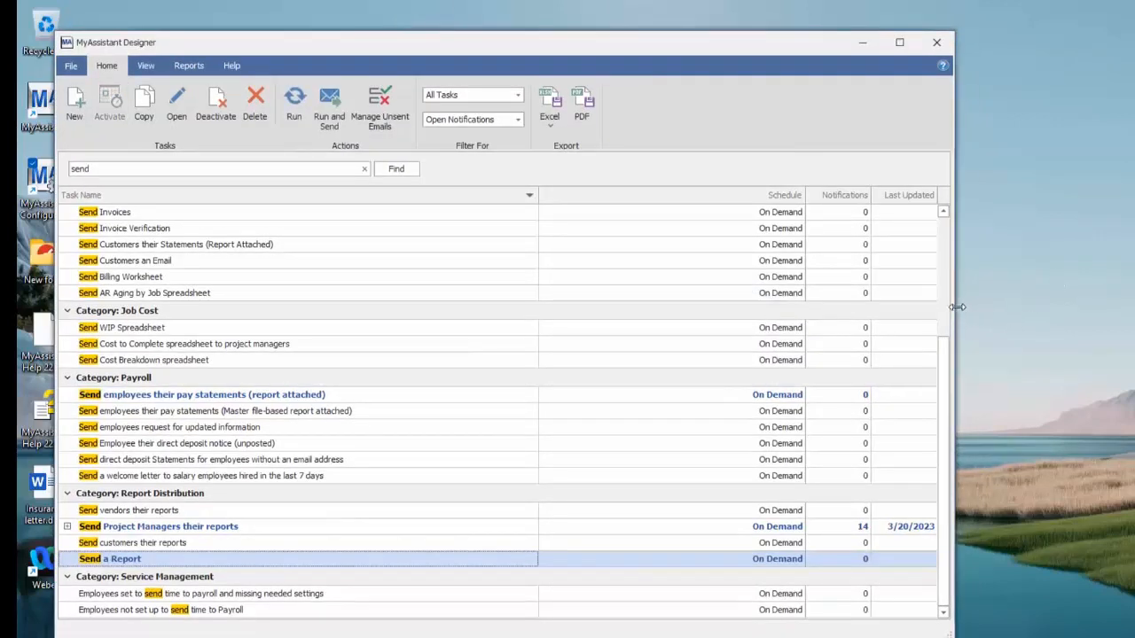
left_click_drag(957, 307, 982, 309)
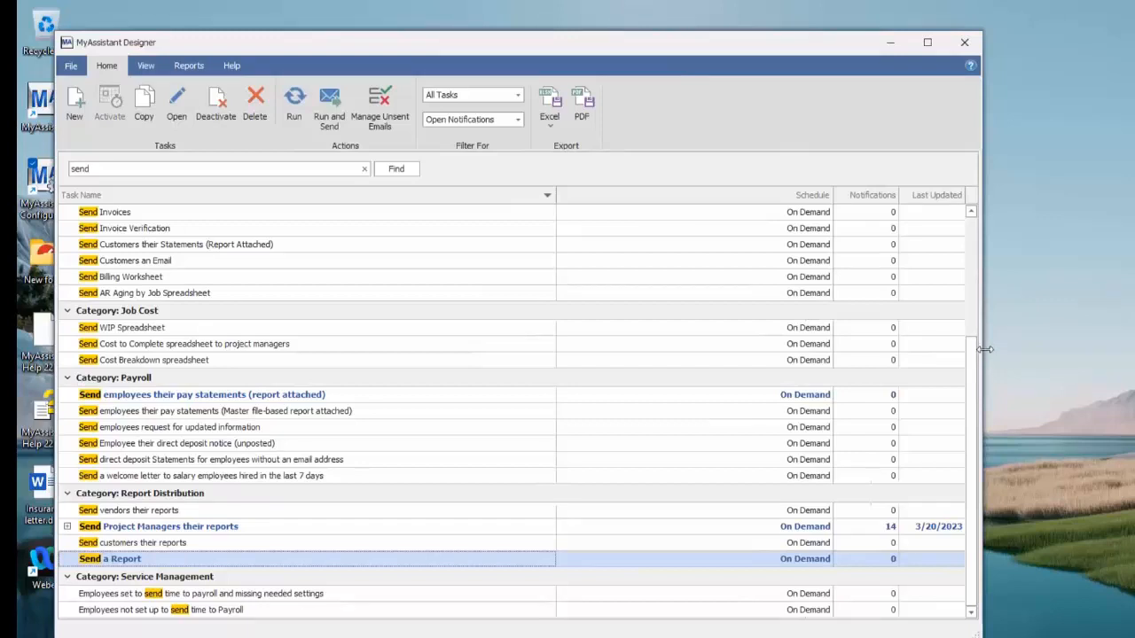
left_click_drag(985, 349, 1000, 351)
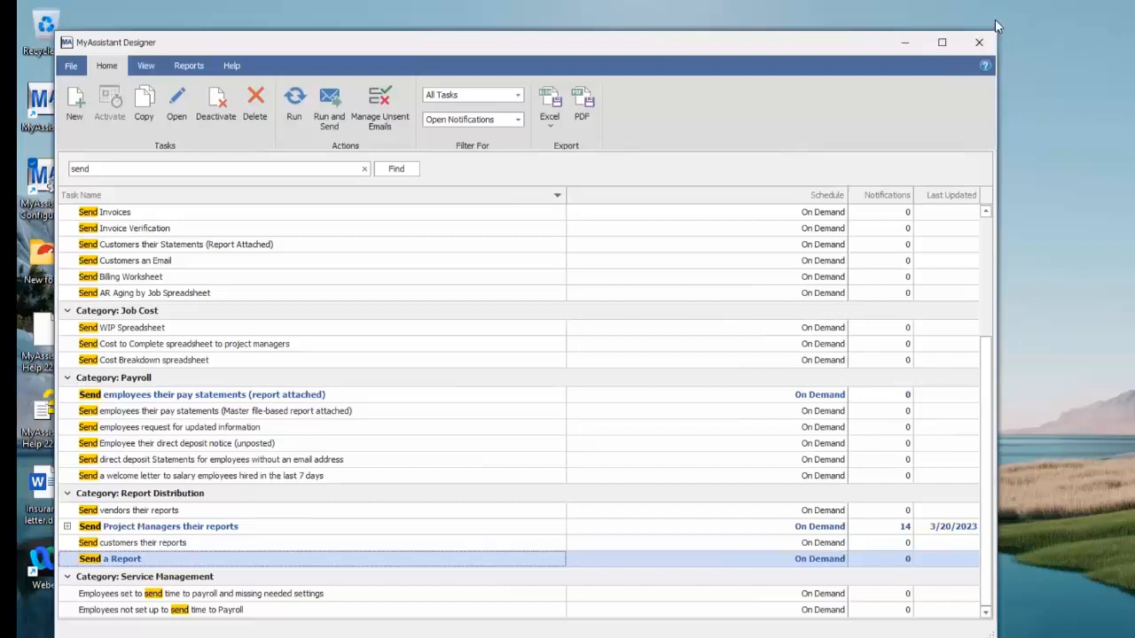
Clear the task search and collapse the Payroll, Project Management, Report Distribution, Service Management and Job Cost categories
left_click(363, 173)
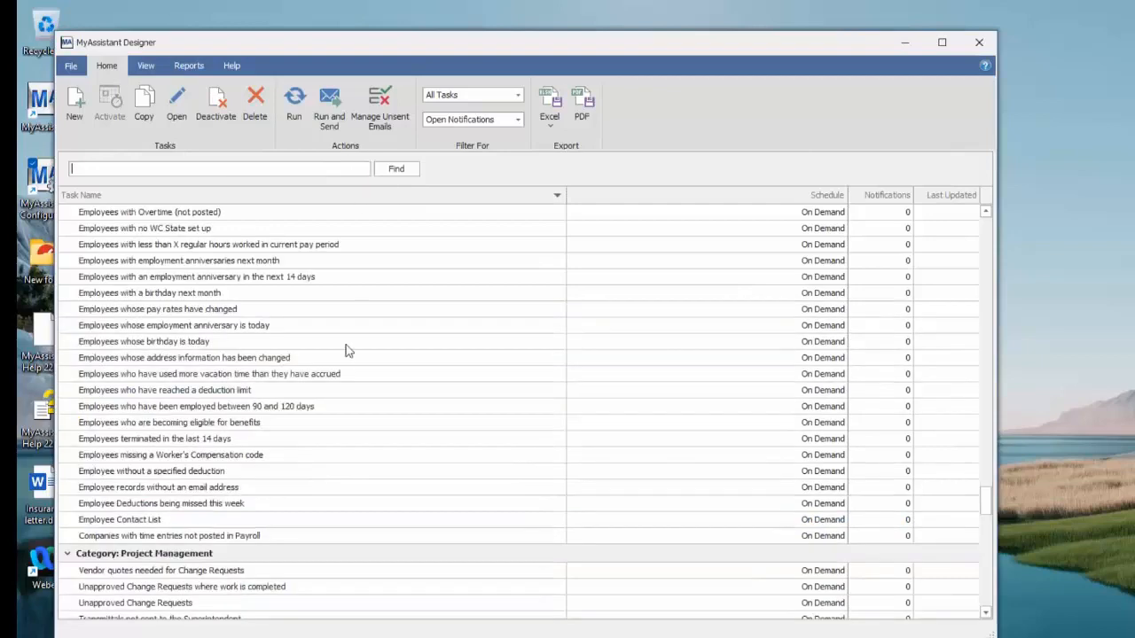
scroll(342, 382, "up", 10)
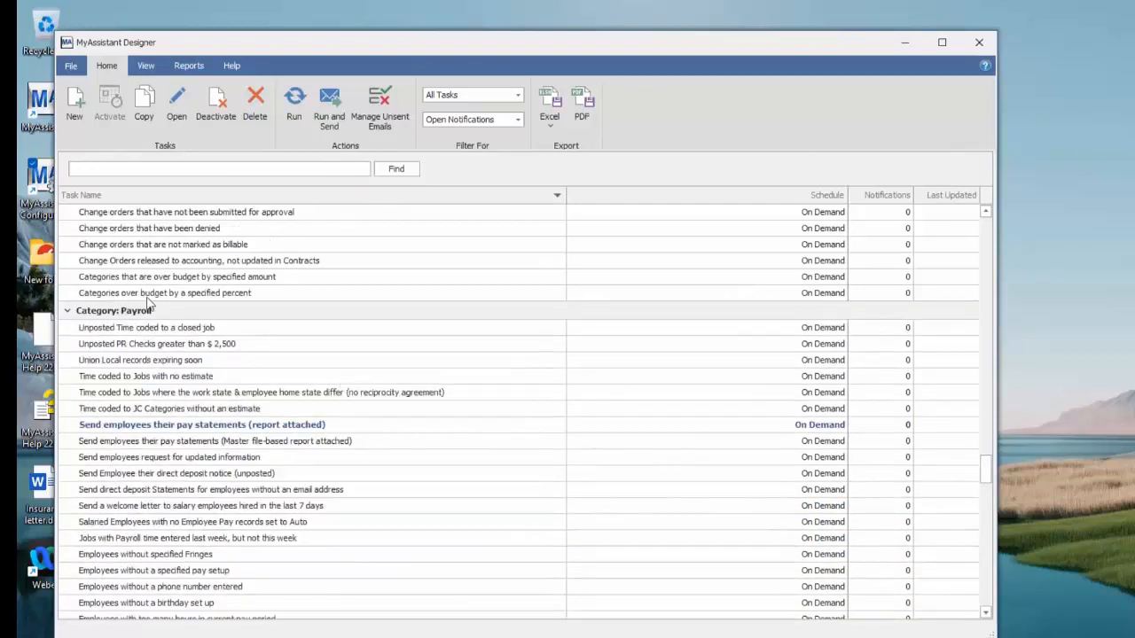
left_click(68, 311)
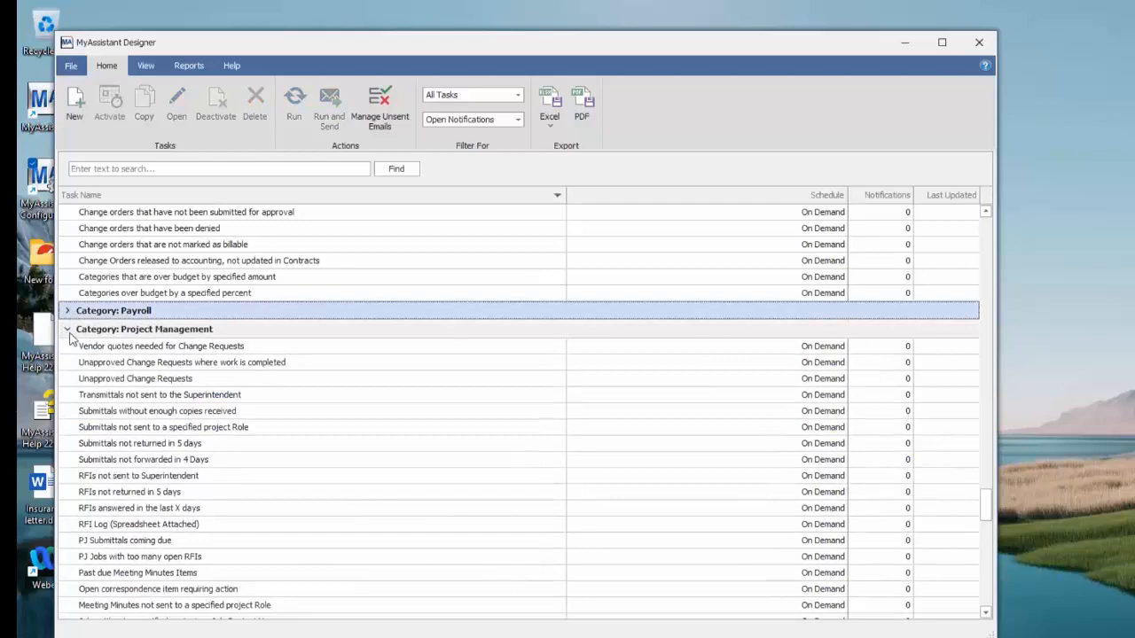
left_click(67, 329)
left_click(68, 382)
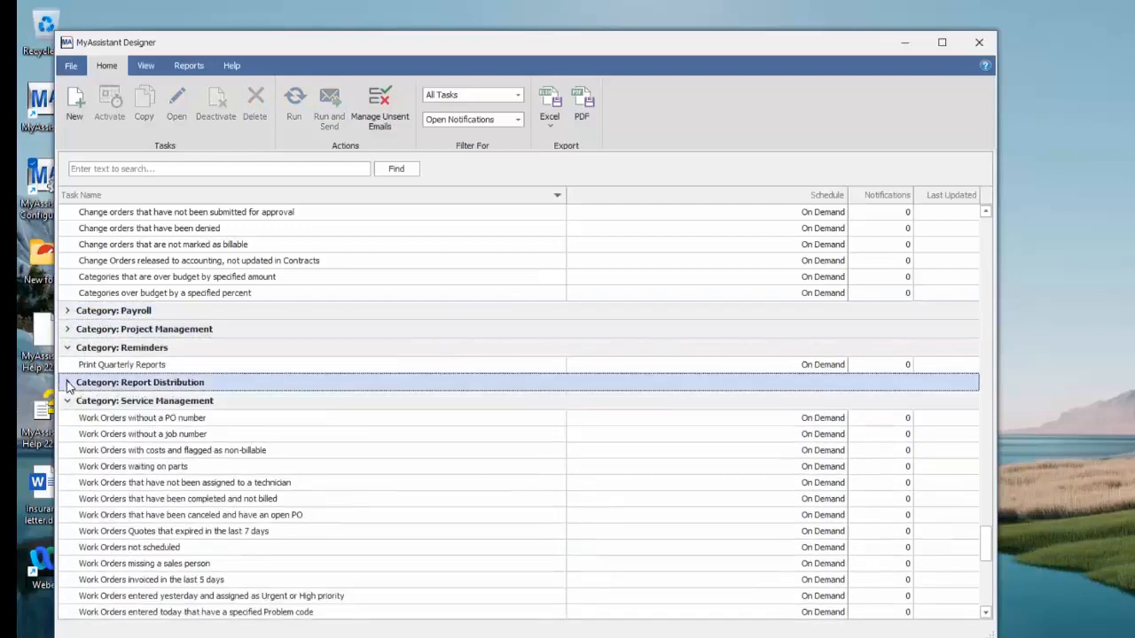
left_click(68, 401)
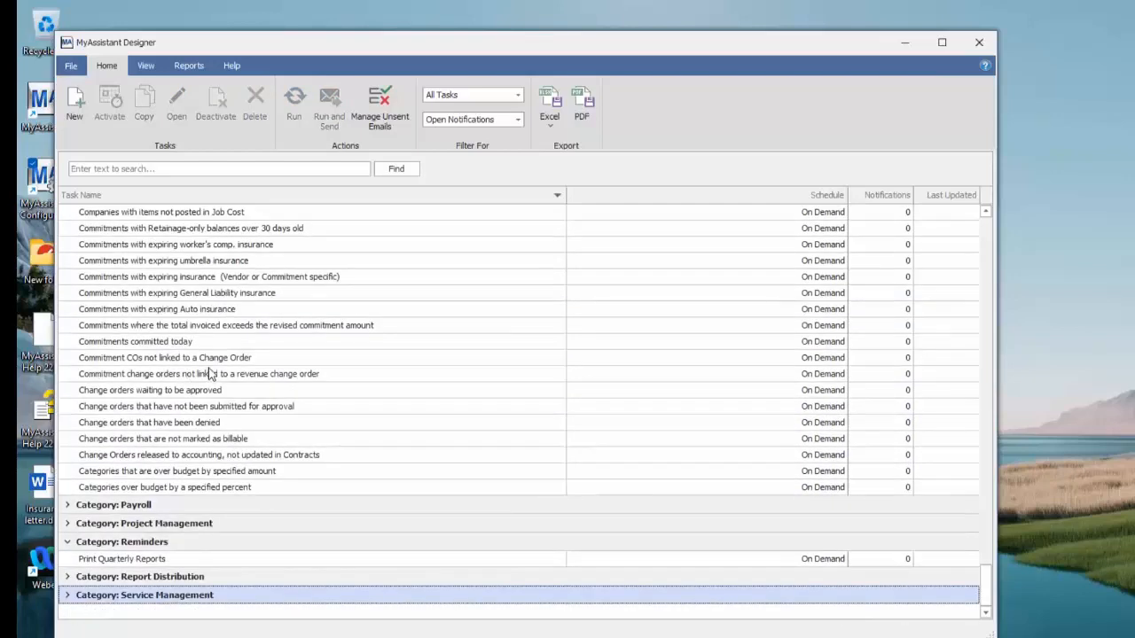
scroll(210, 376, "up", 5)
scroll(210, 376, "up", 10)
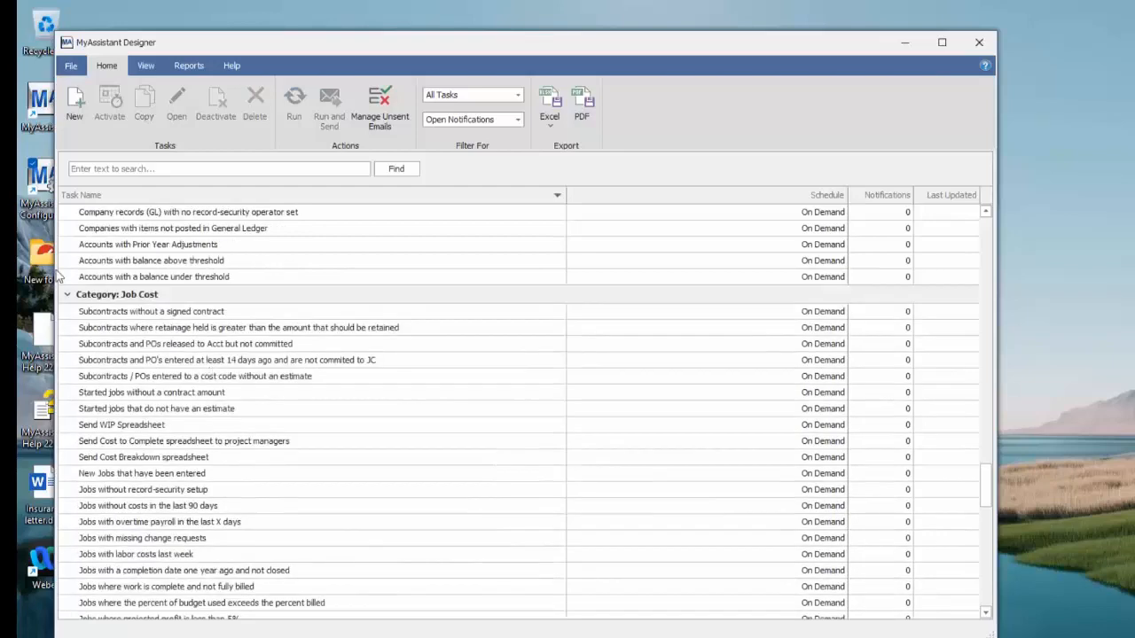
left_click(71, 297)
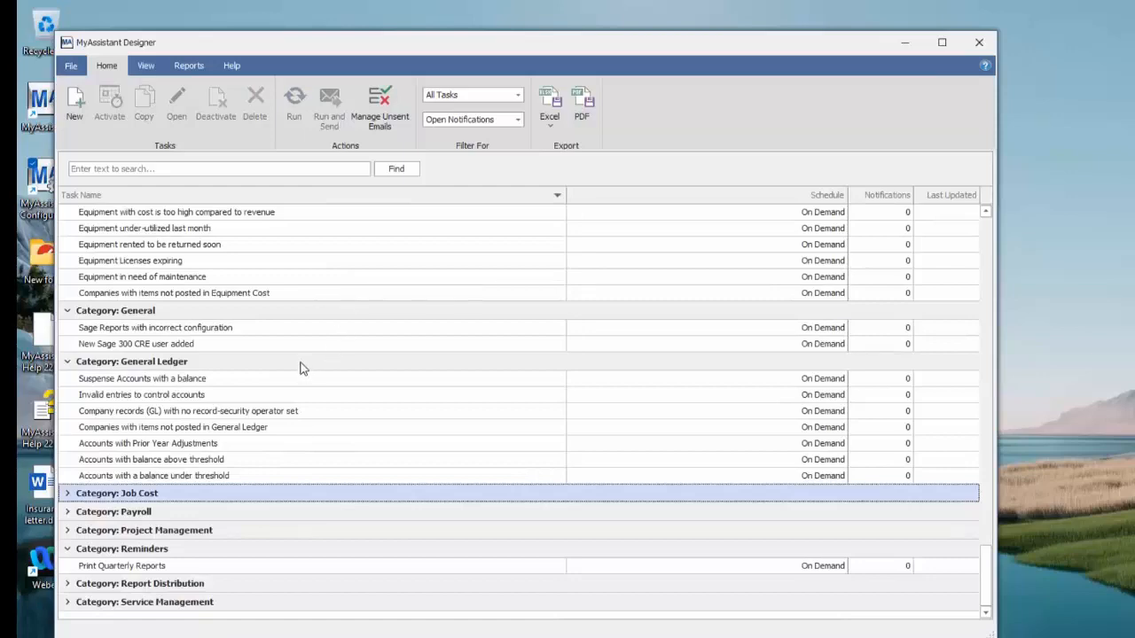
Look through the predefined tasks in the Accounts Payable and AR and Billing categories
scroll(301, 361, "up", 12)
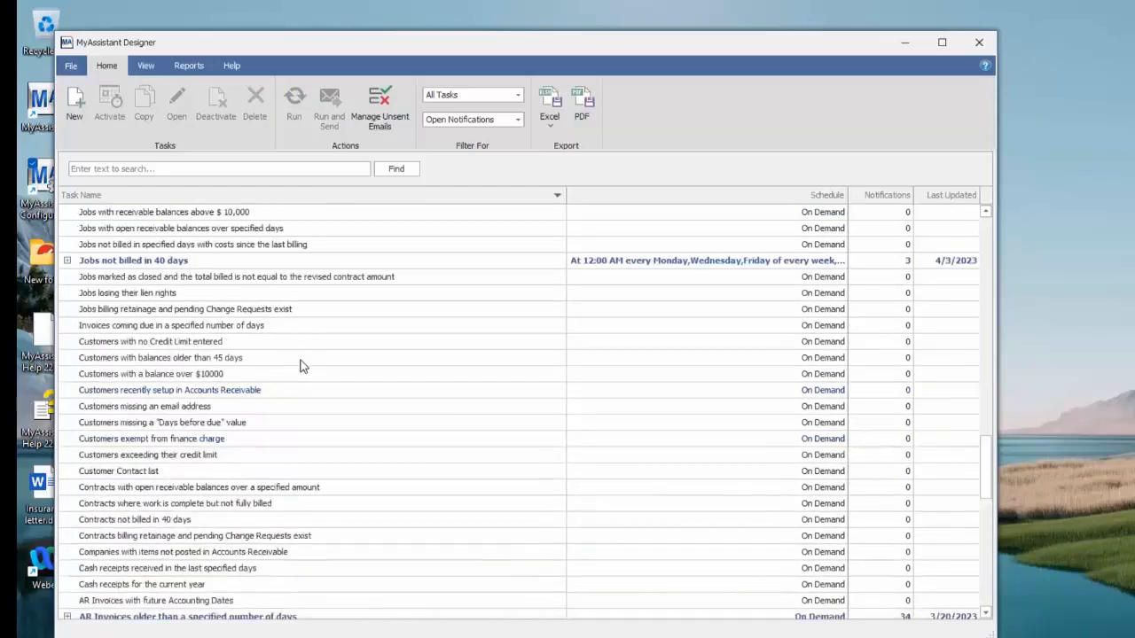
scroll(301, 361, "up", 15)
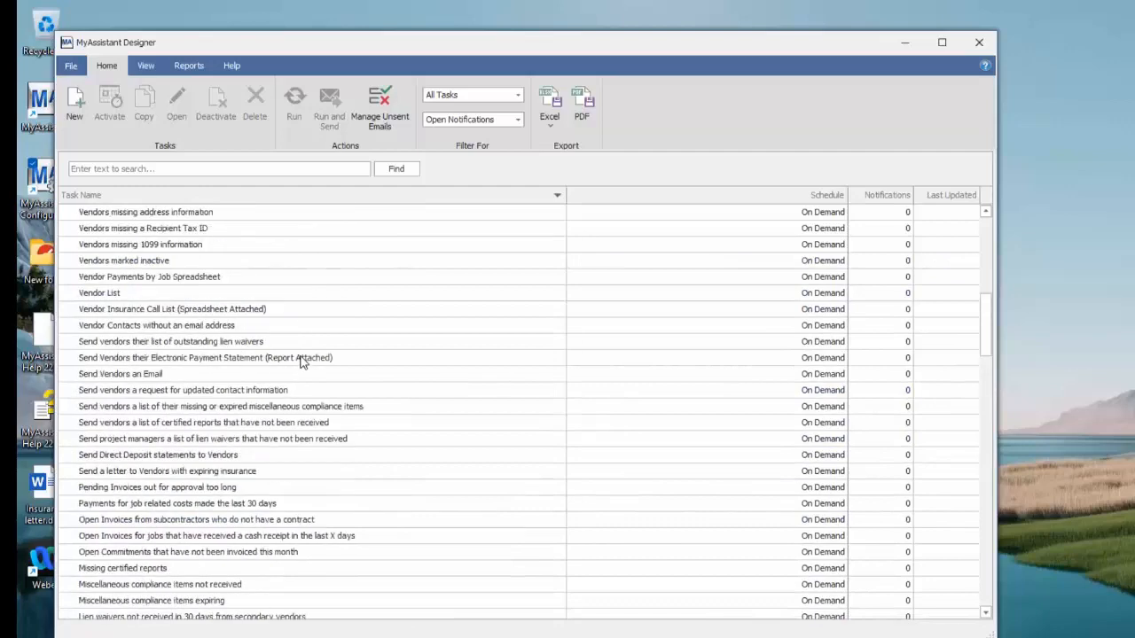
scroll(301, 361, "up", 5)
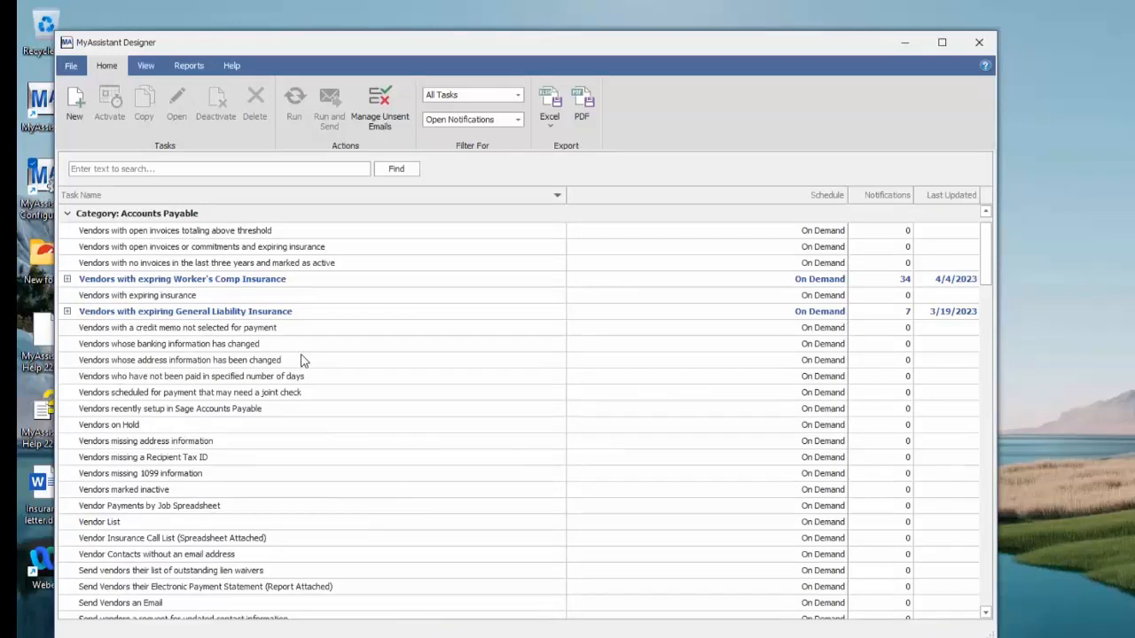
scroll(301, 361, "down", 5)
scroll(301, 360, "down", 10)
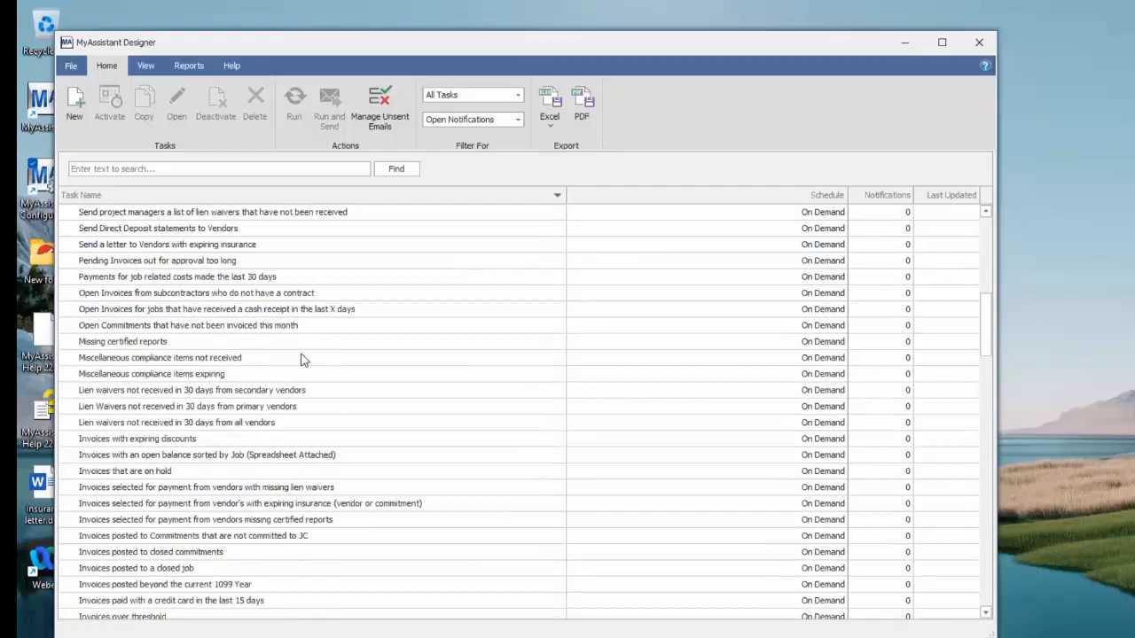
scroll(301, 359, "down", 8)
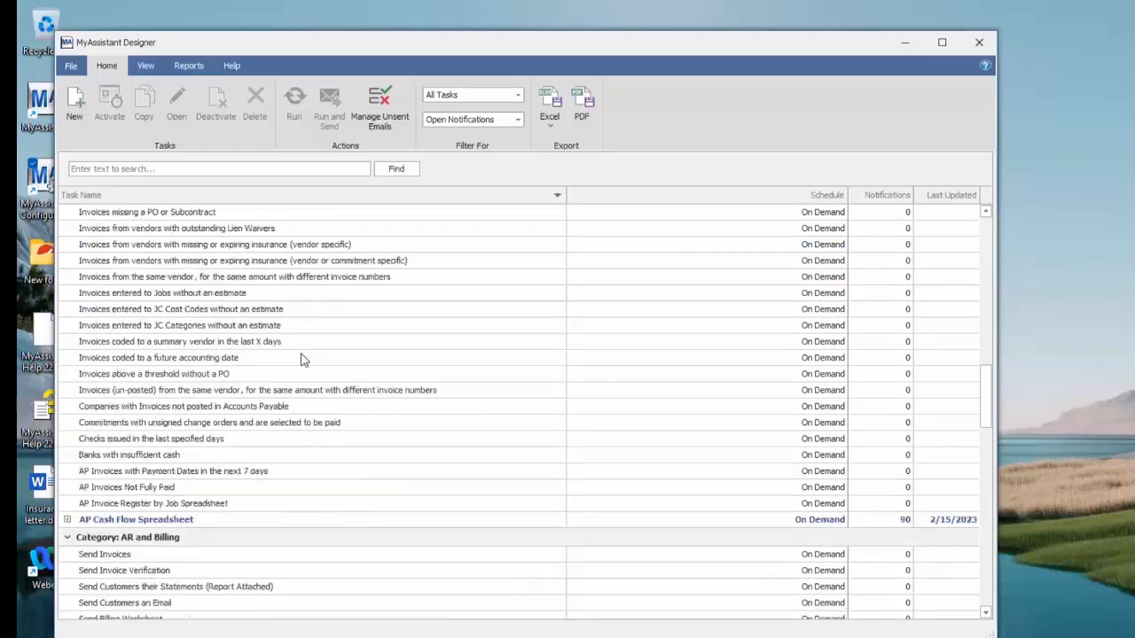
scroll(301, 359, "down", 5)
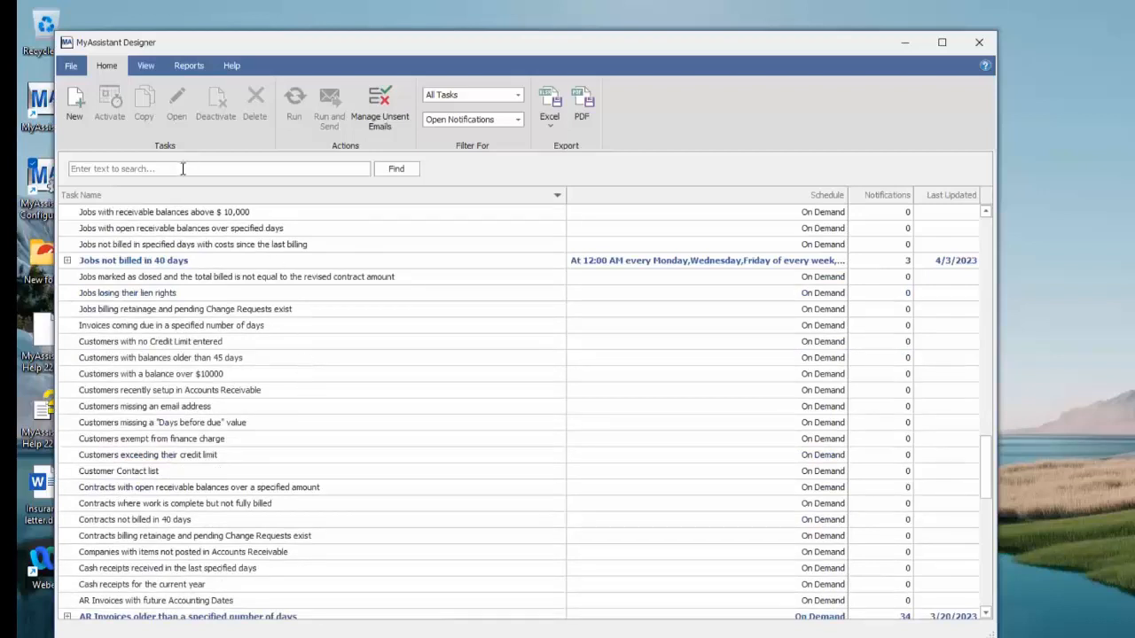
Search the task list for "proj", open the Send Project Managers their reports task for editing, and show its email setup
type("proj")
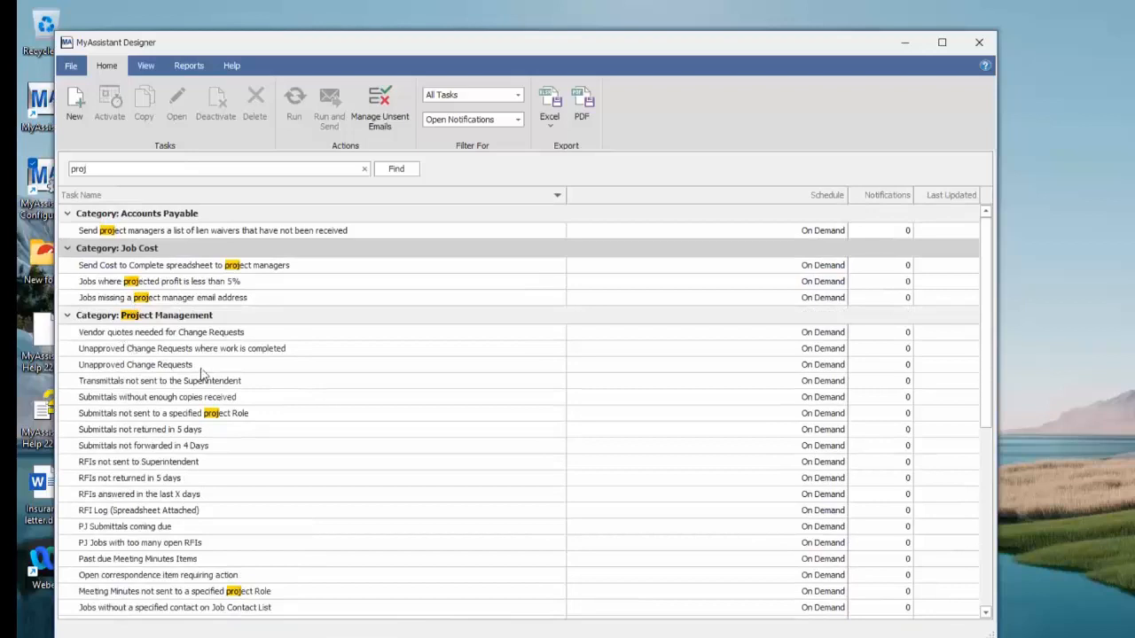
scroll(204, 373, "down", 7)
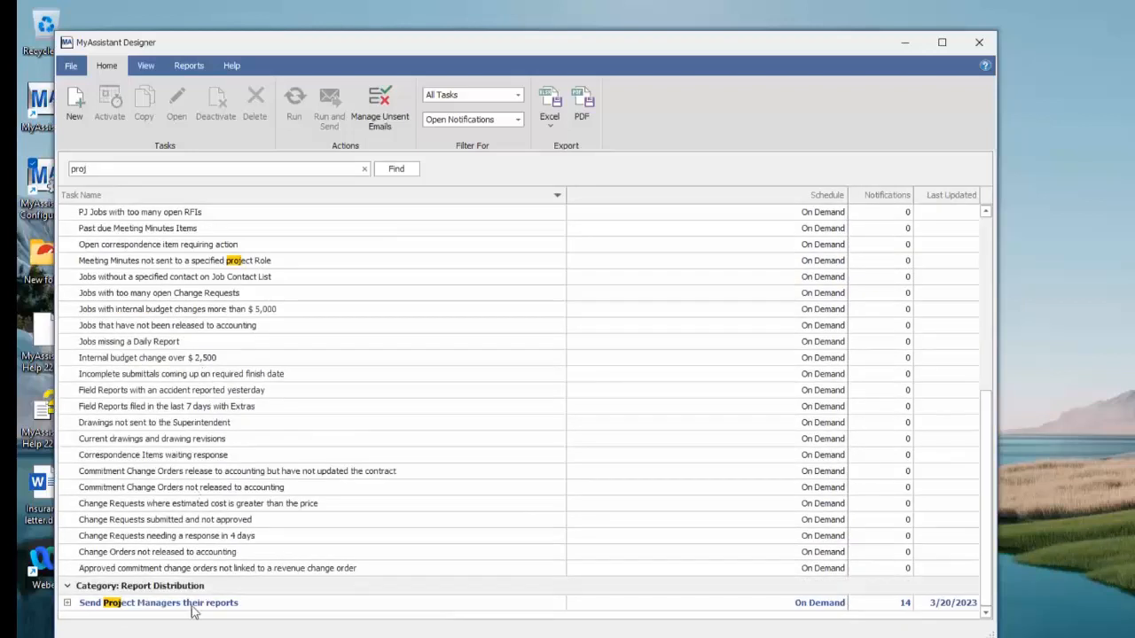
left_click(193, 605)
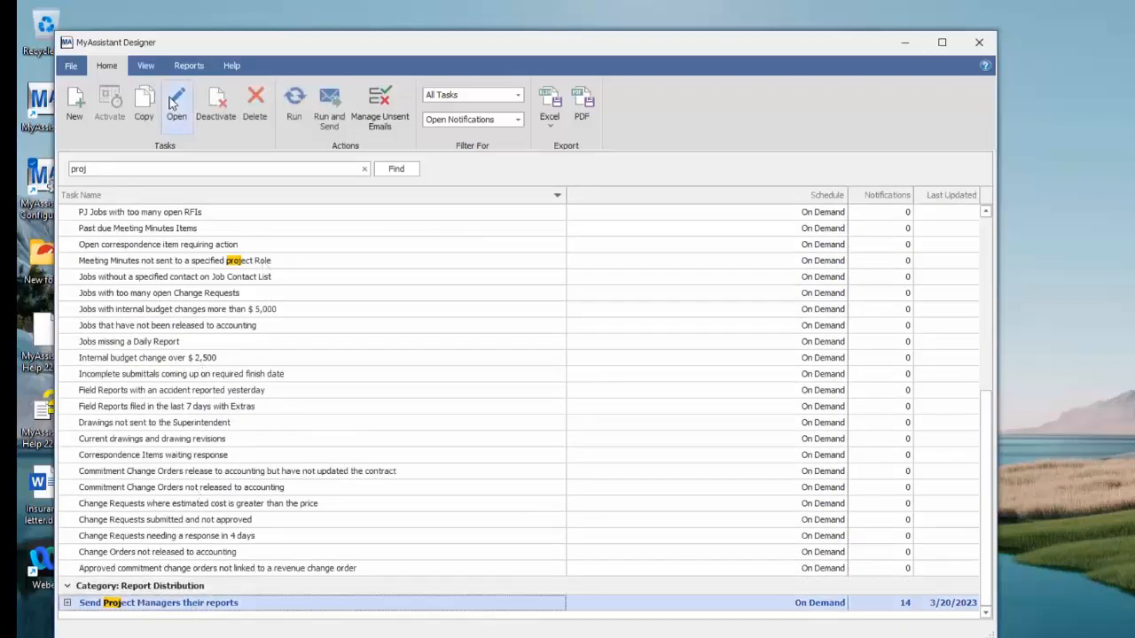
left_click(175, 104)
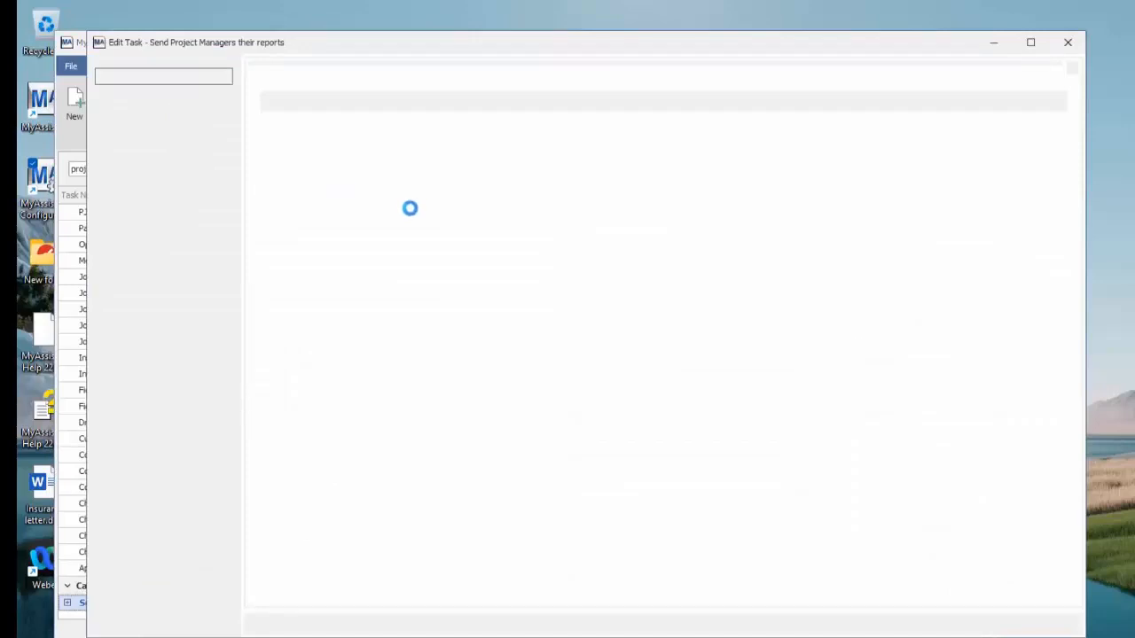
left_click(157, 121)
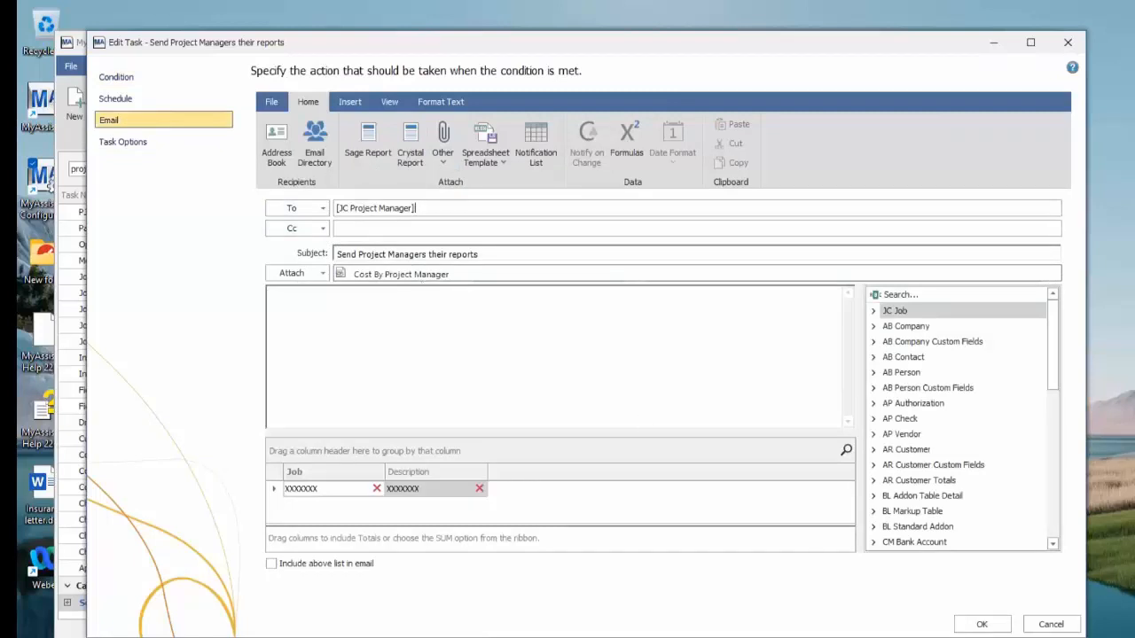
Save the Send Project Managers their reports task, confirming that its report prompts filter the content for each recipient
left_click(979, 622)
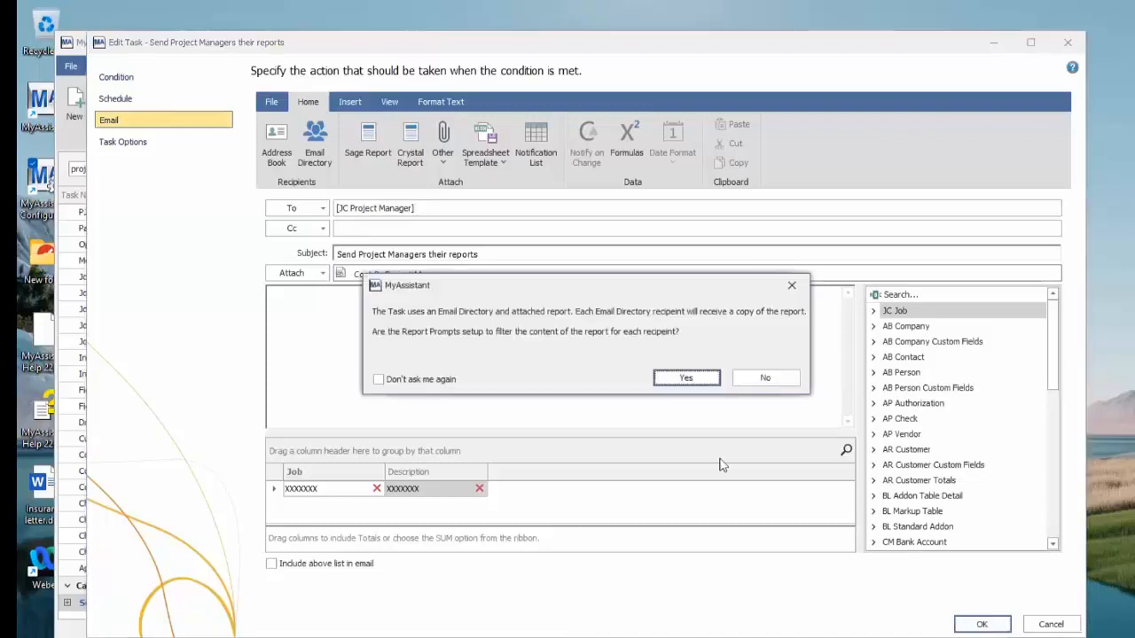
left_click(687, 379)
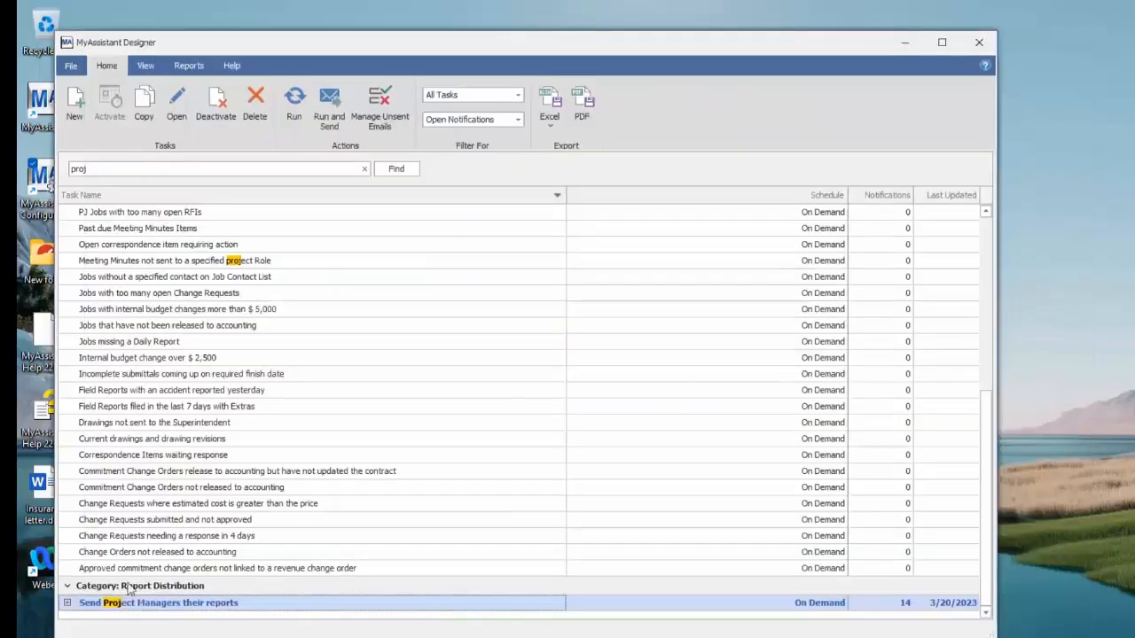
right_click(139, 609)
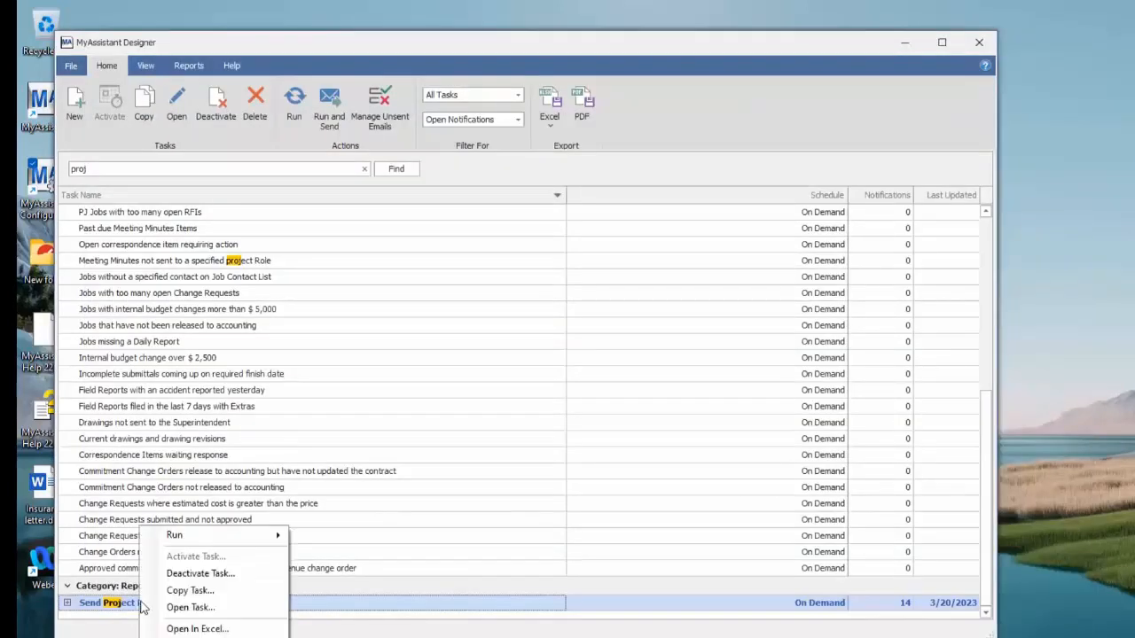
left_click(190, 590)
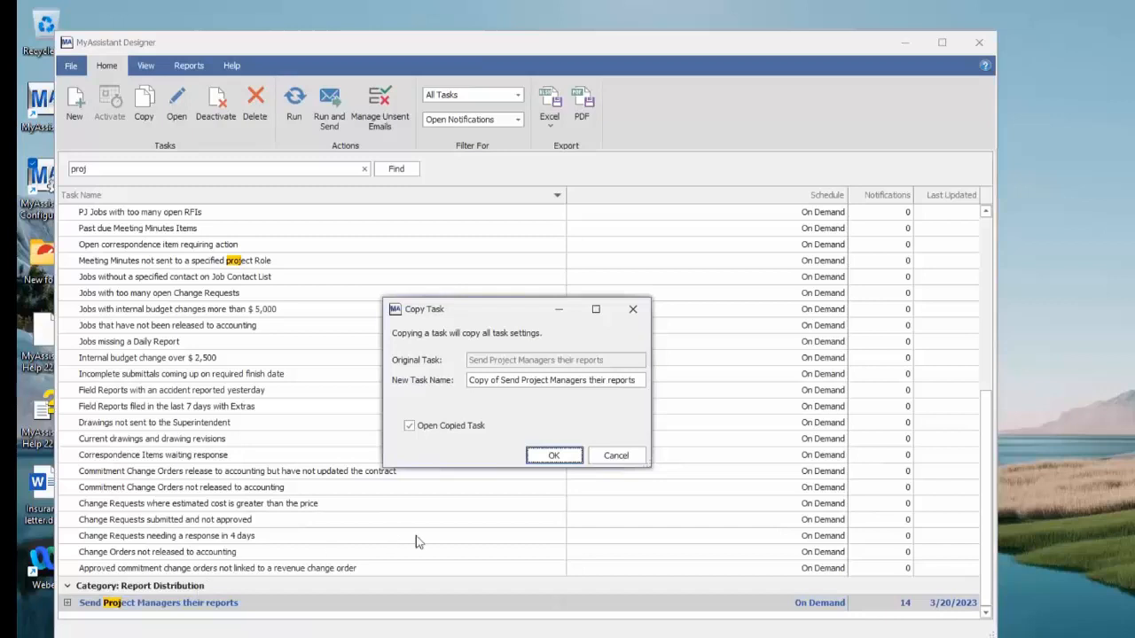
left_click(639, 312)
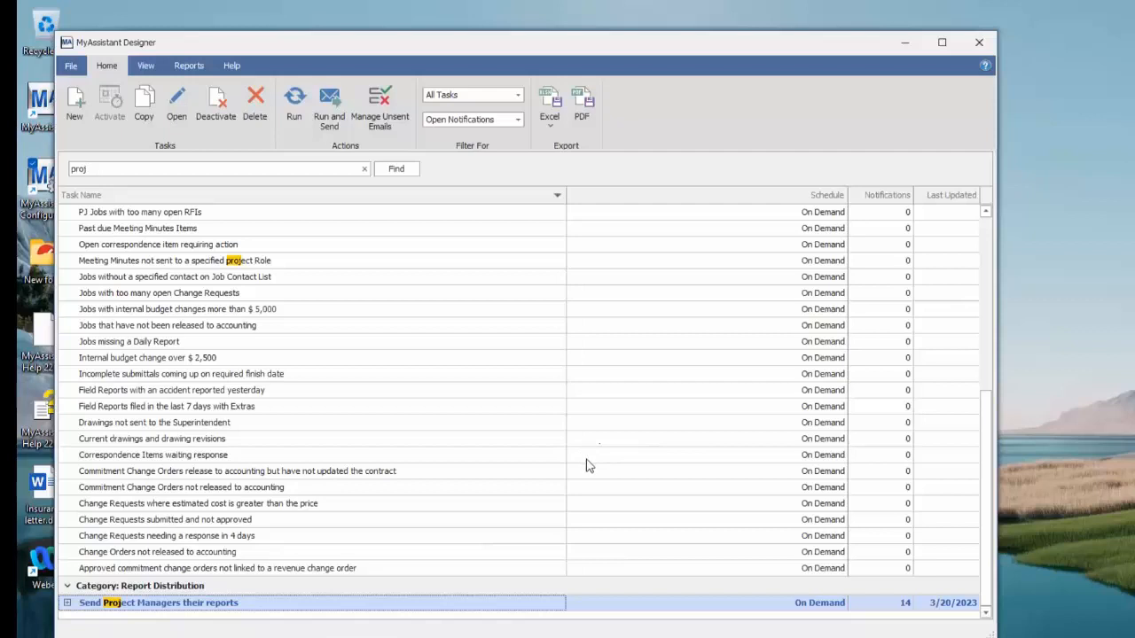
Clear the task search and select the Jobs missing a Worker's Comp group task in the full list
left_click(365, 169)
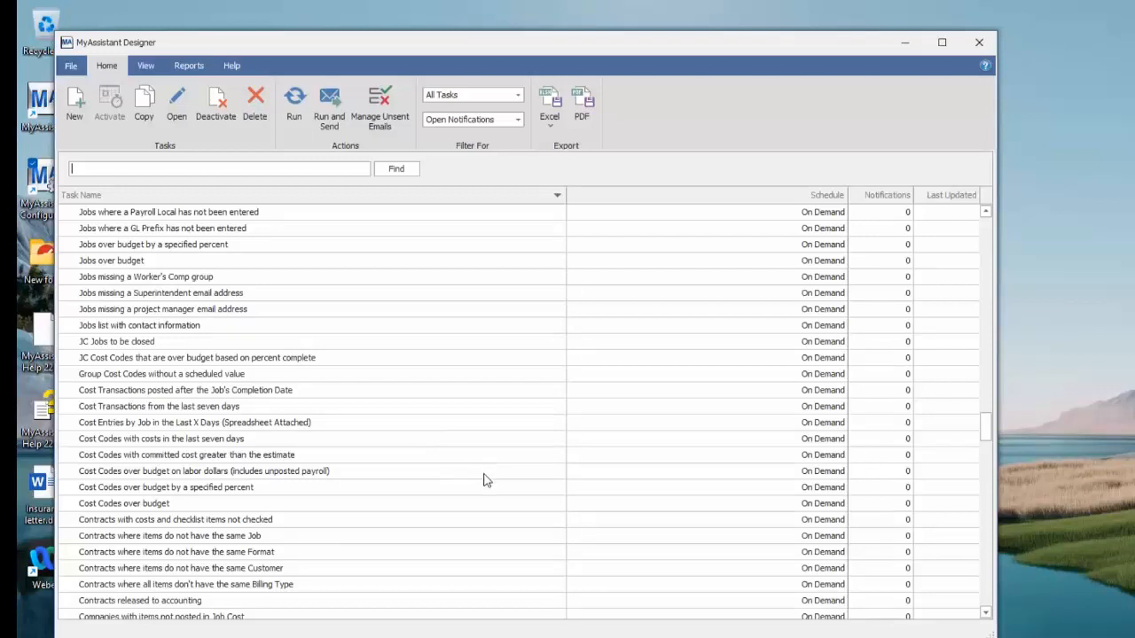
left_click(255, 277)
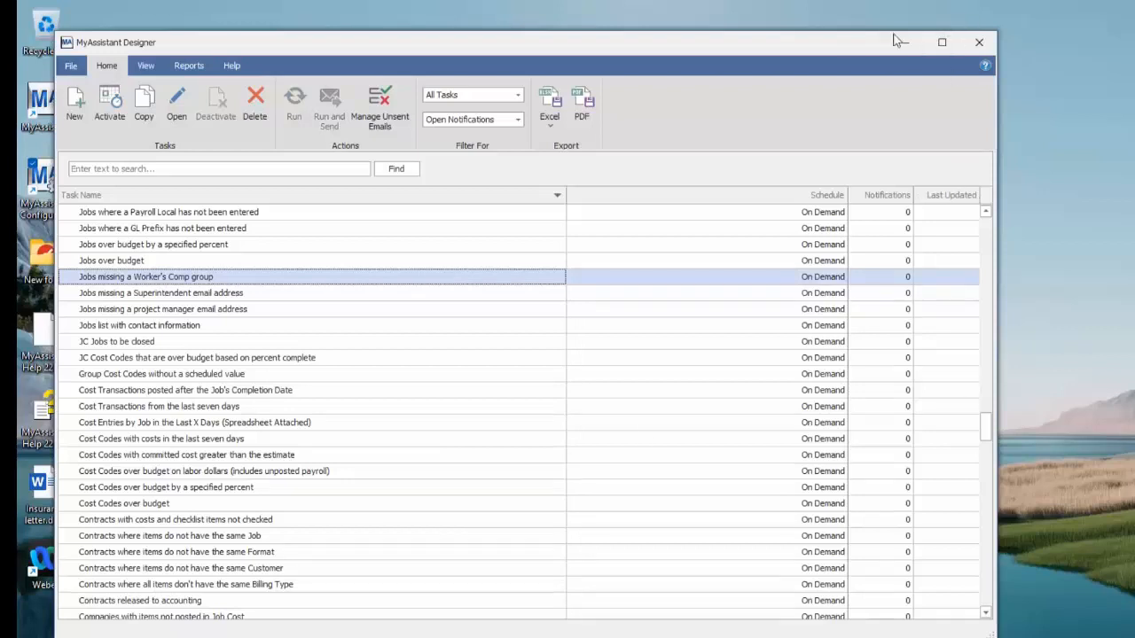
left_click_drag(803, 43, 801, 42)
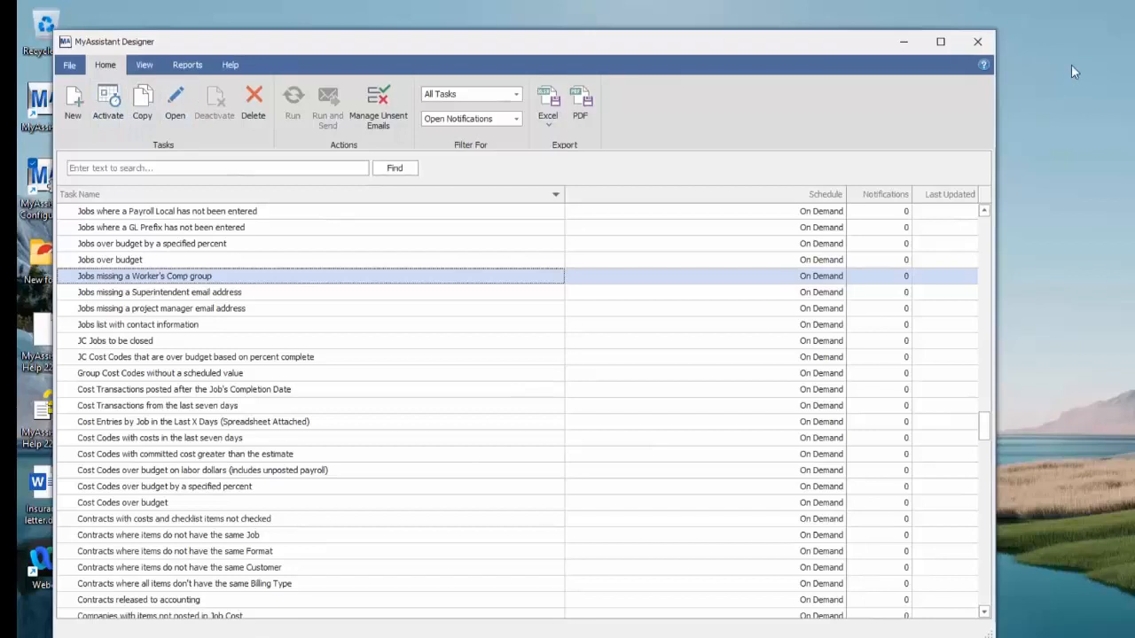
left_click(994, 20)
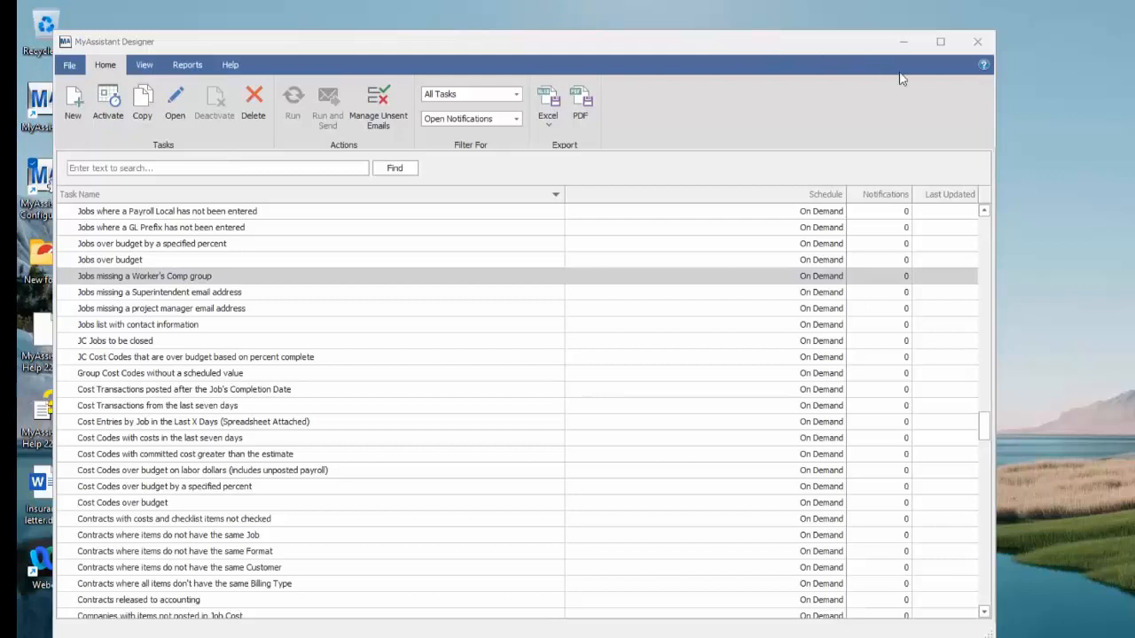
Collapse the Job Cost, General Ledger, General and Equipment Cost categories in the task list
scroll(432, 377, "up", 5)
scroll(431, 377, "up", 3)
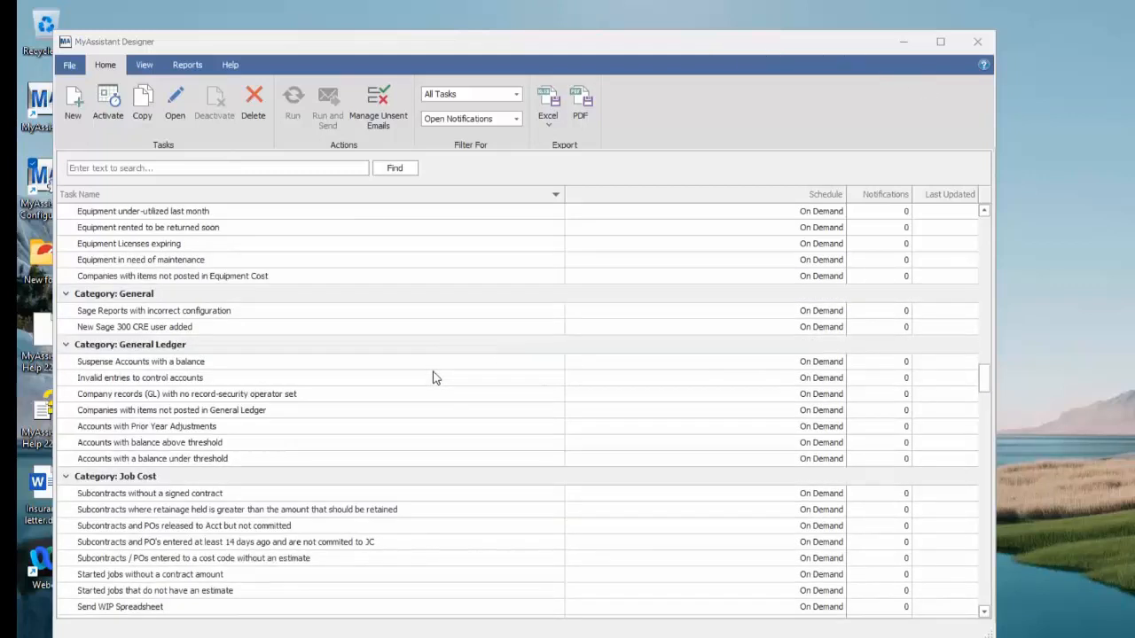
left_click(65, 478)
left_click(66, 478)
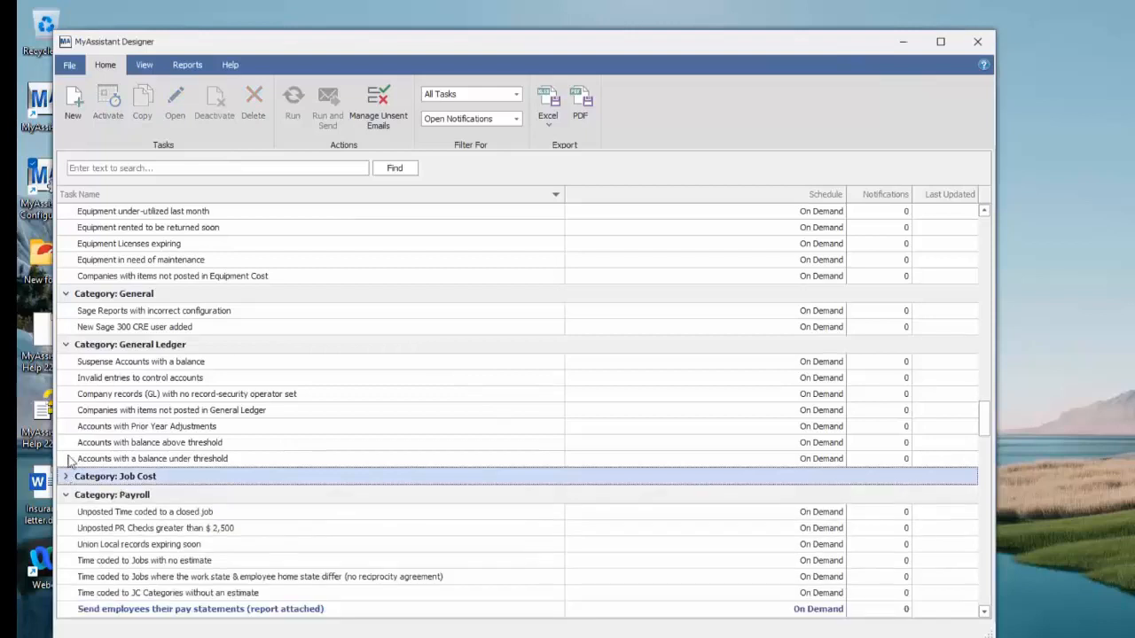
left_click(65, 345)
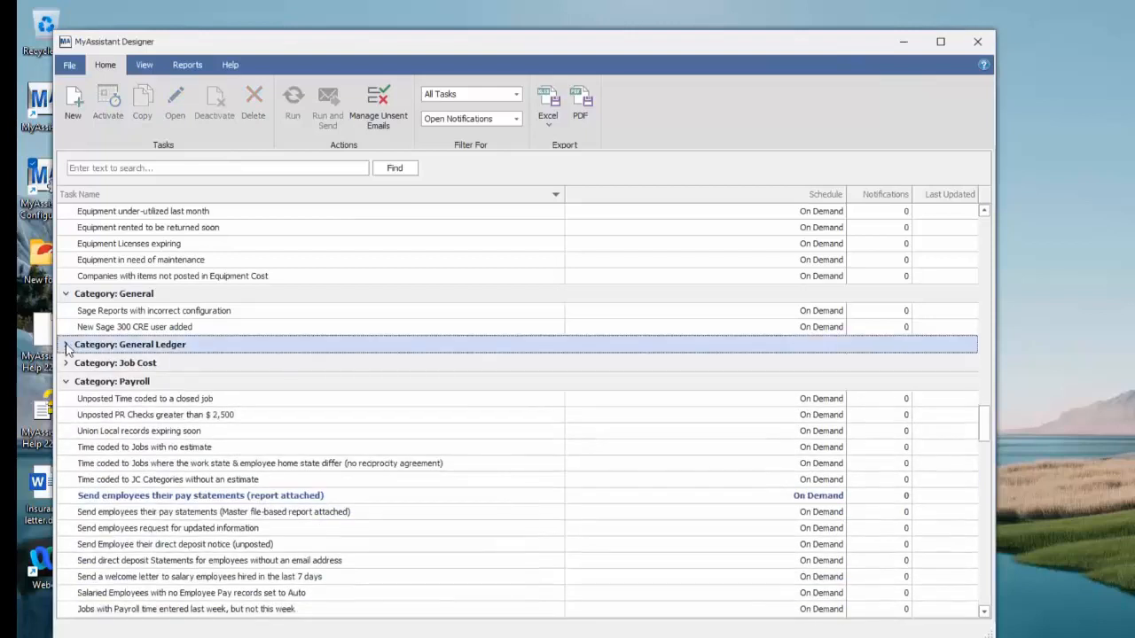
left_click(66, 294)
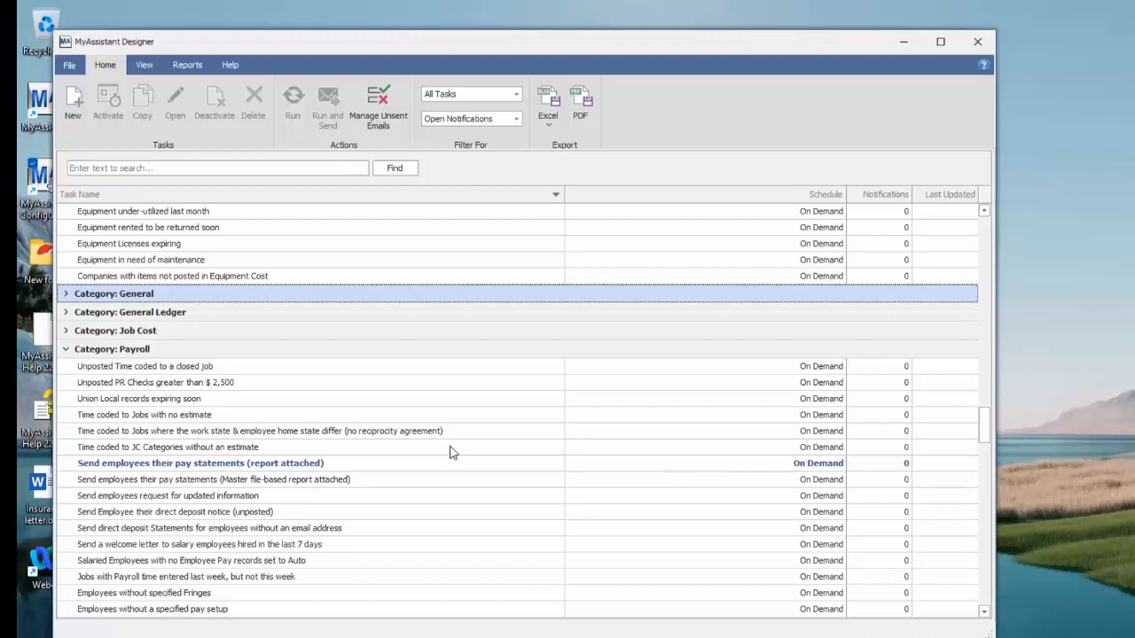
scroll(449, 452, "up", 5)
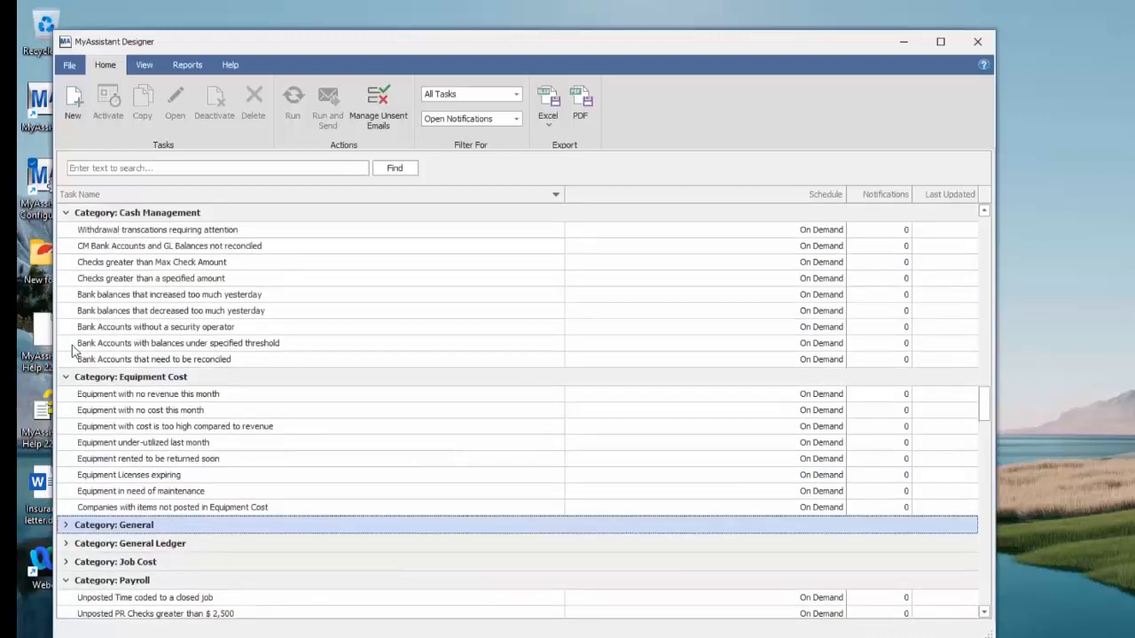
left_click(67, 377)
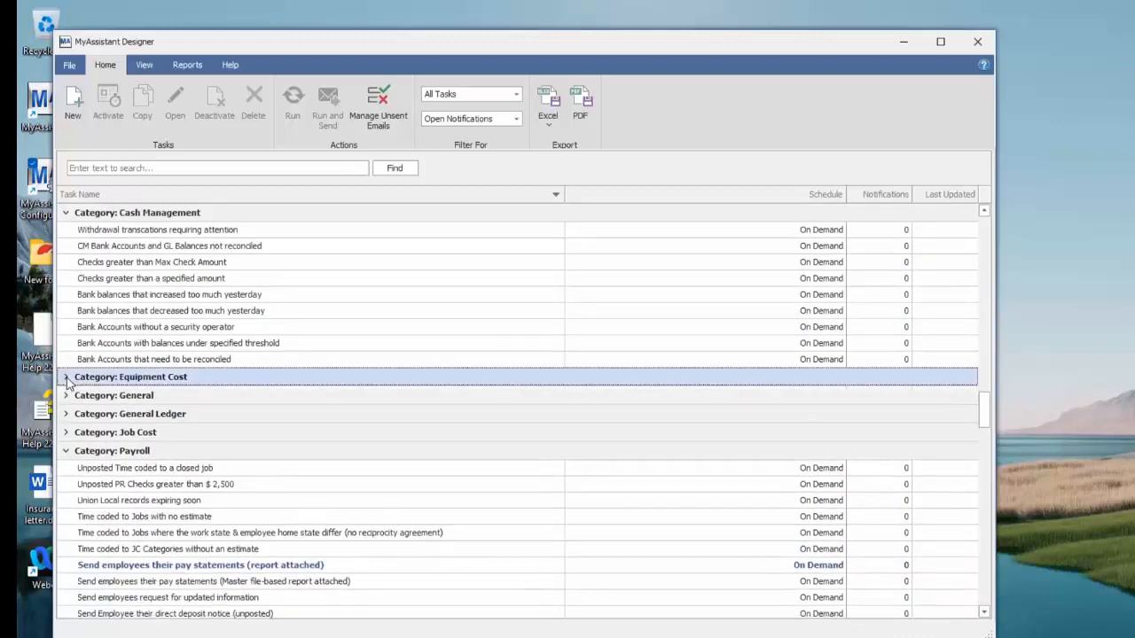
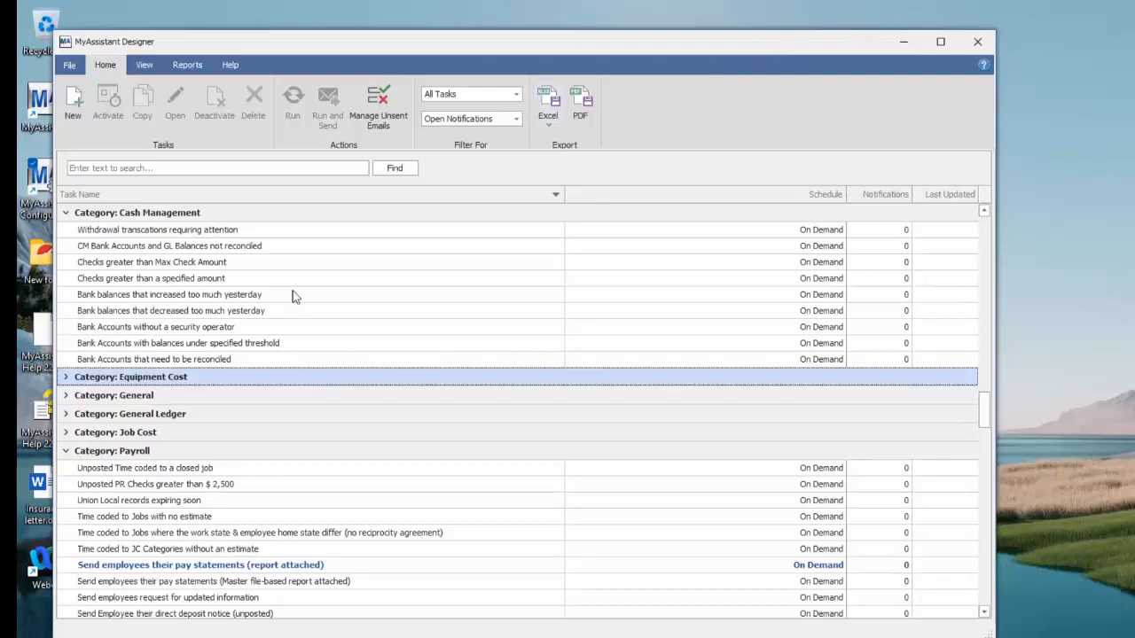
Open the MyAssistant training videos channel in the browser, view it, and minimize the browser window
left_click(69, 65)
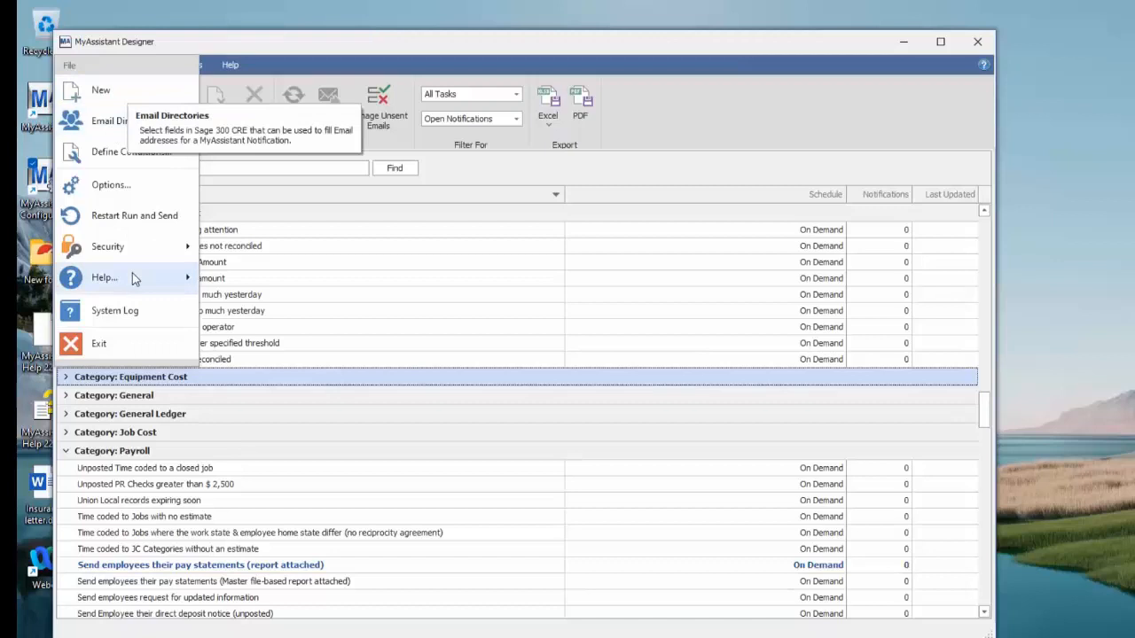
mouse_move(157, 275)
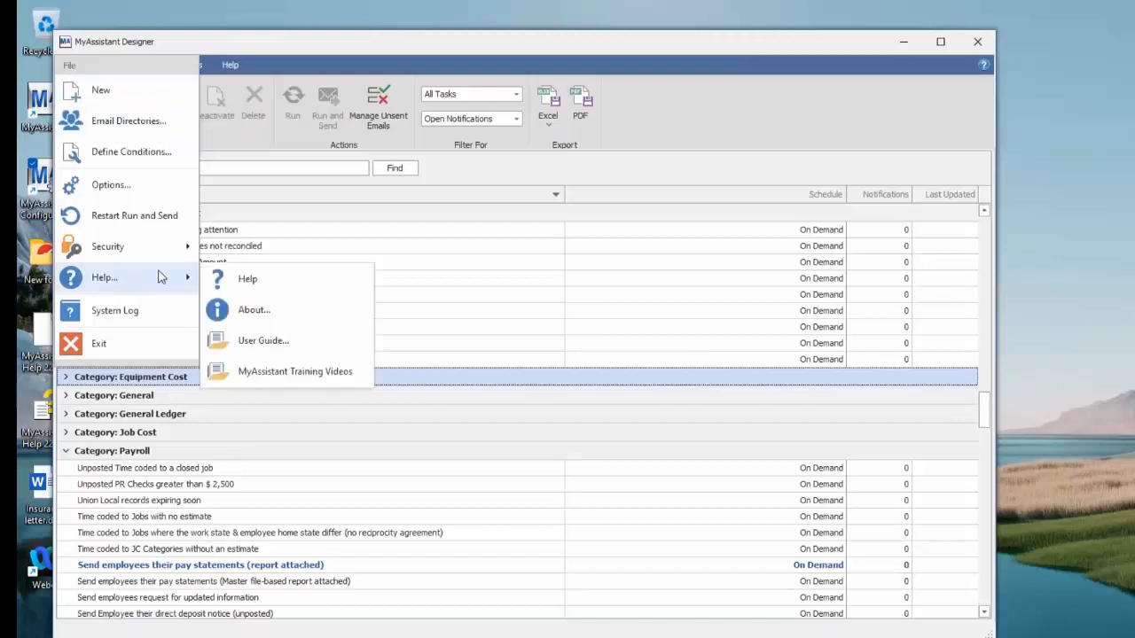
left_click(270, 372)
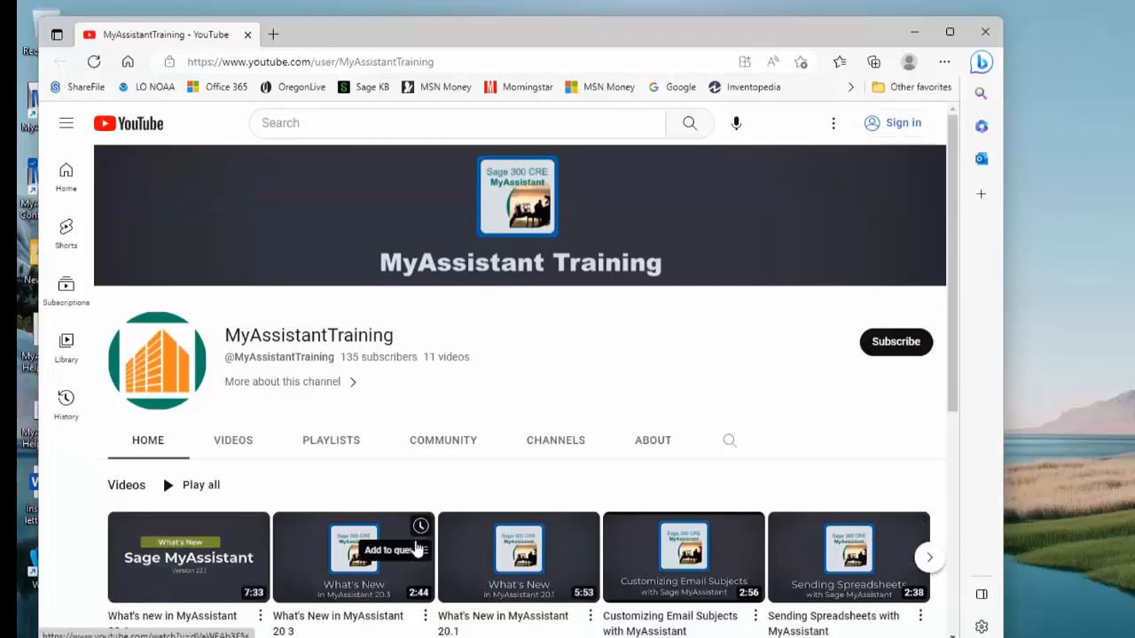
left_click(918, 34)
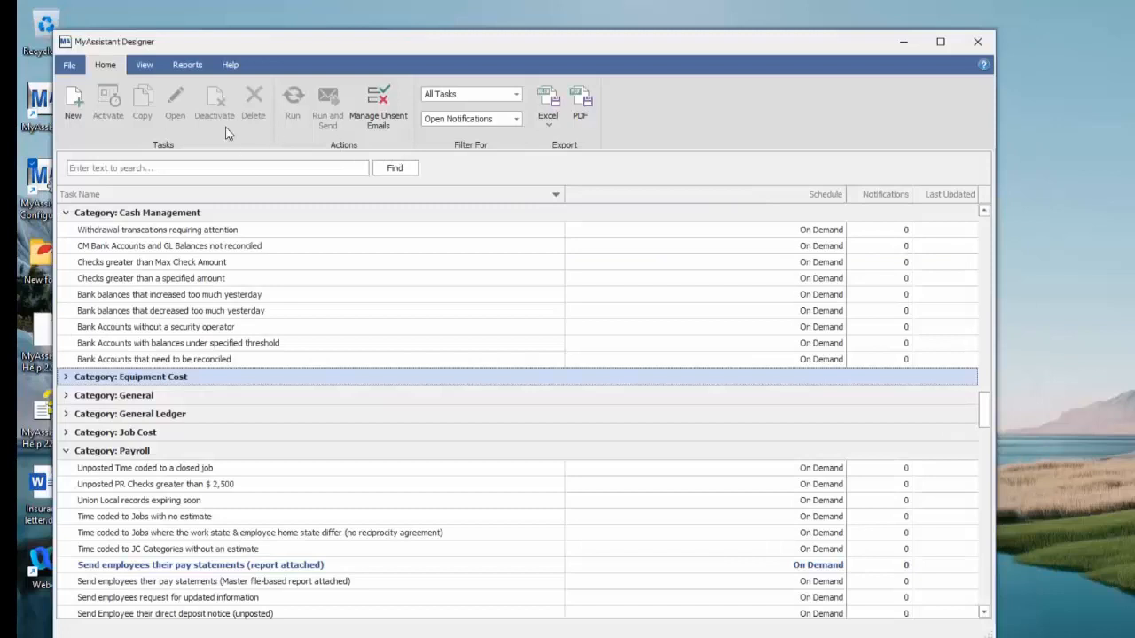
View the Send a List of Notifications Overview help topic and the Need Help feedback form, closing both without submitting anything
left_click(230, 64)
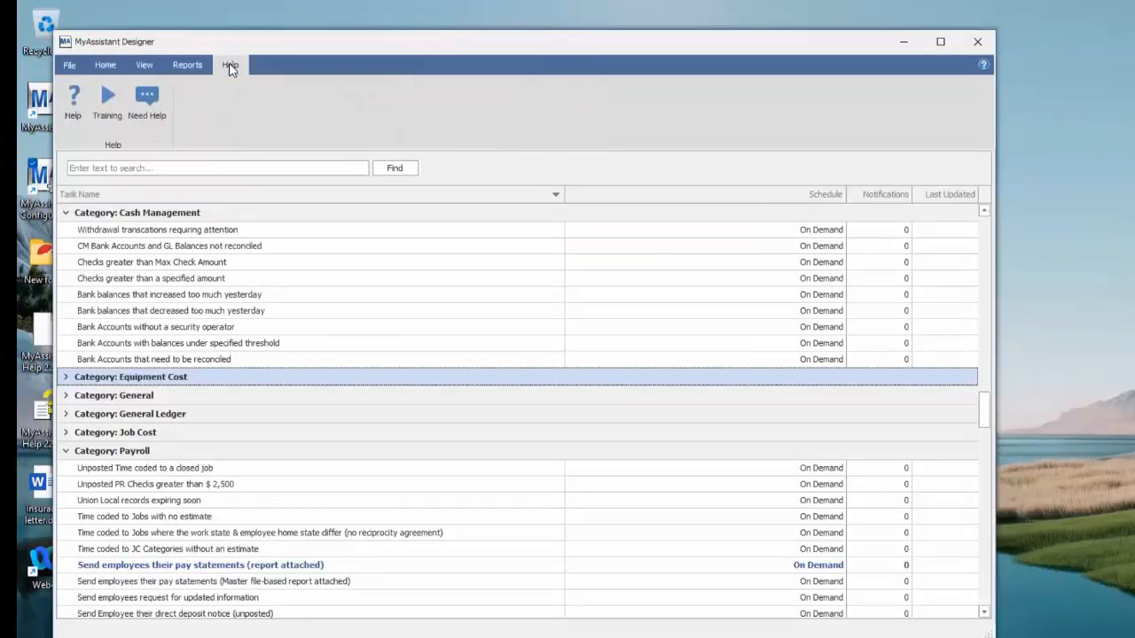
left_click(73, 102)
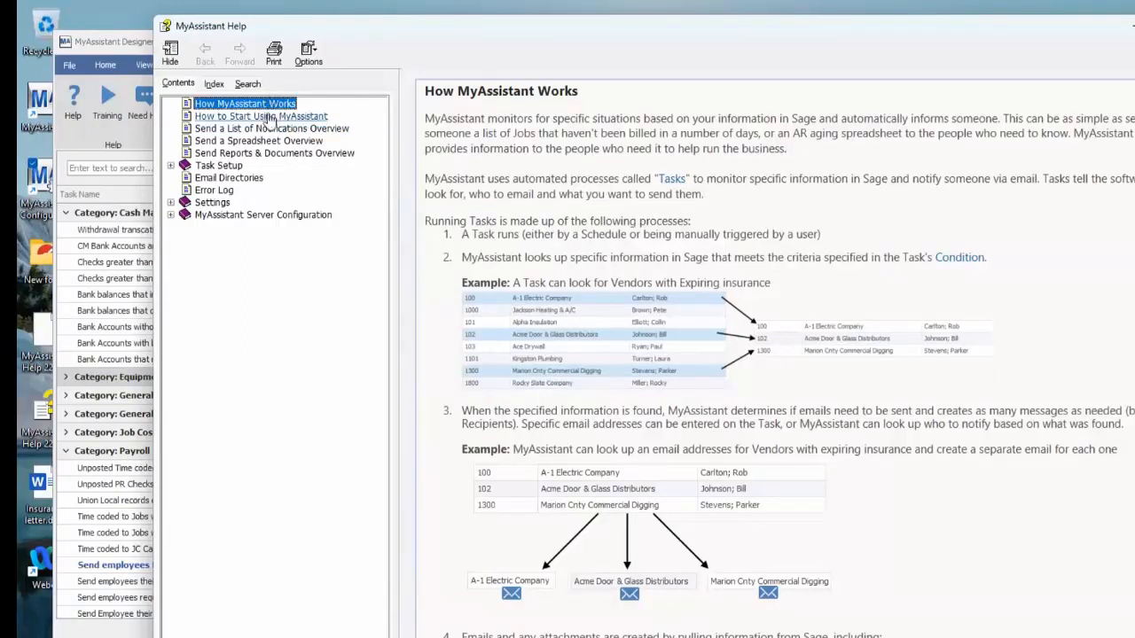
left_click(266, 129)
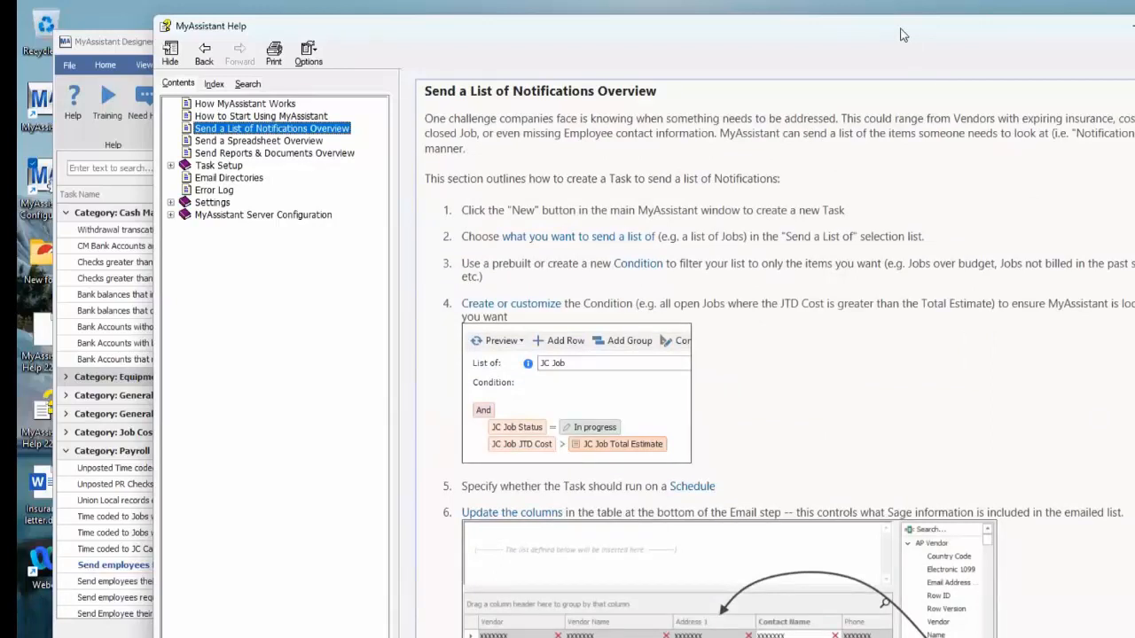
left_click_drag(900, 35, 873, 71)
left_click(1134, 63)
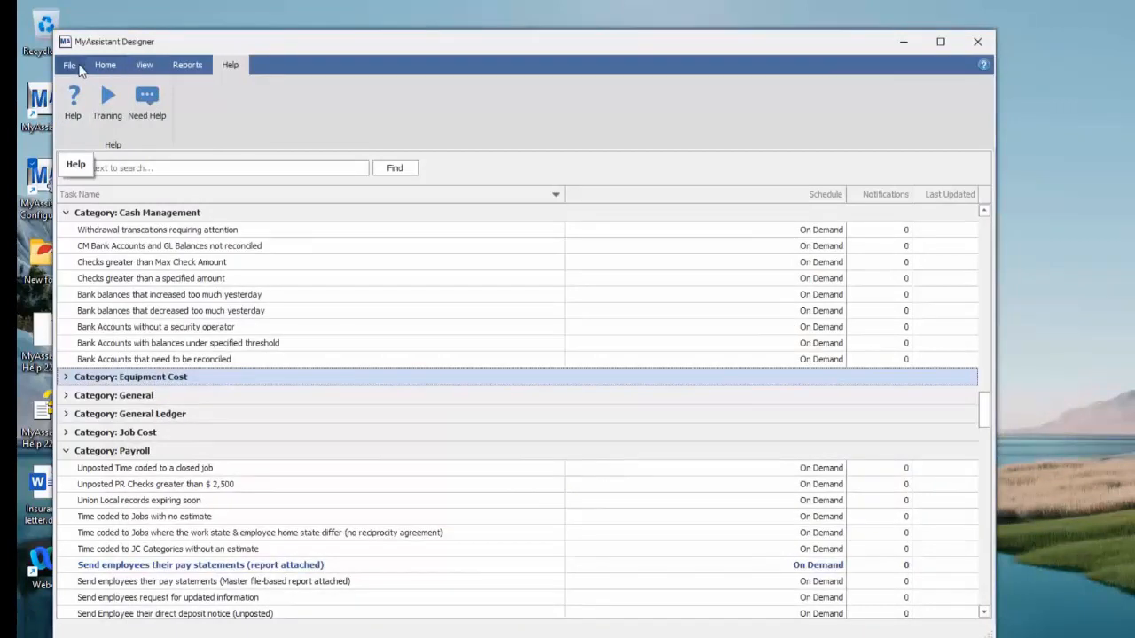
left_click(156, 102)
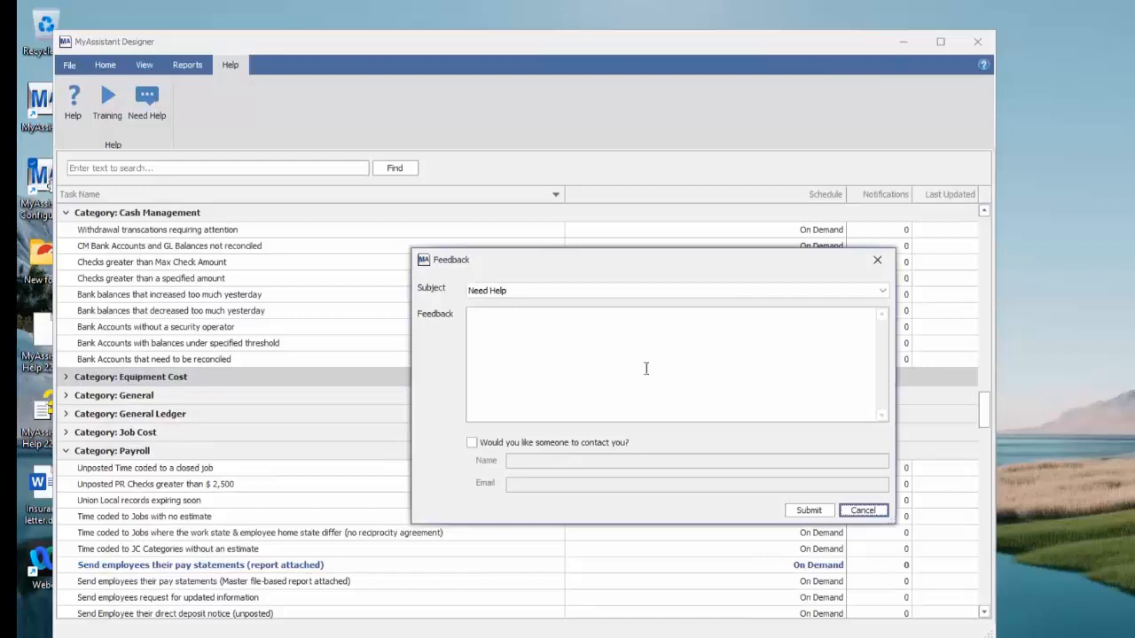
left_click(882, 514)
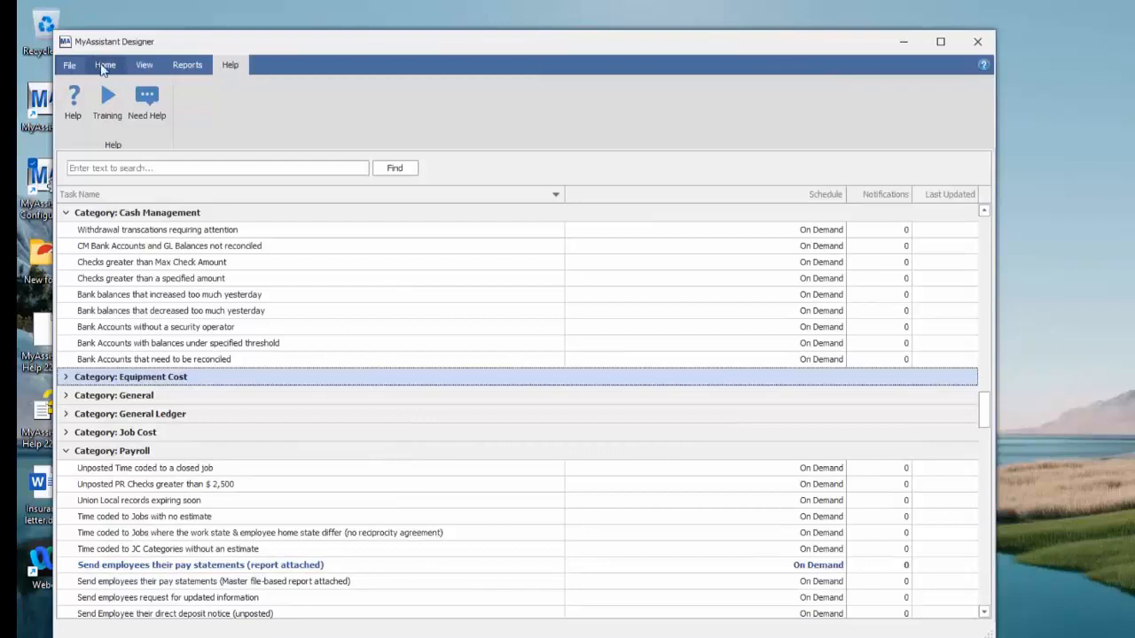
Switch to a new Edge browser window and search the web for YouTube
left_click(76, 69)
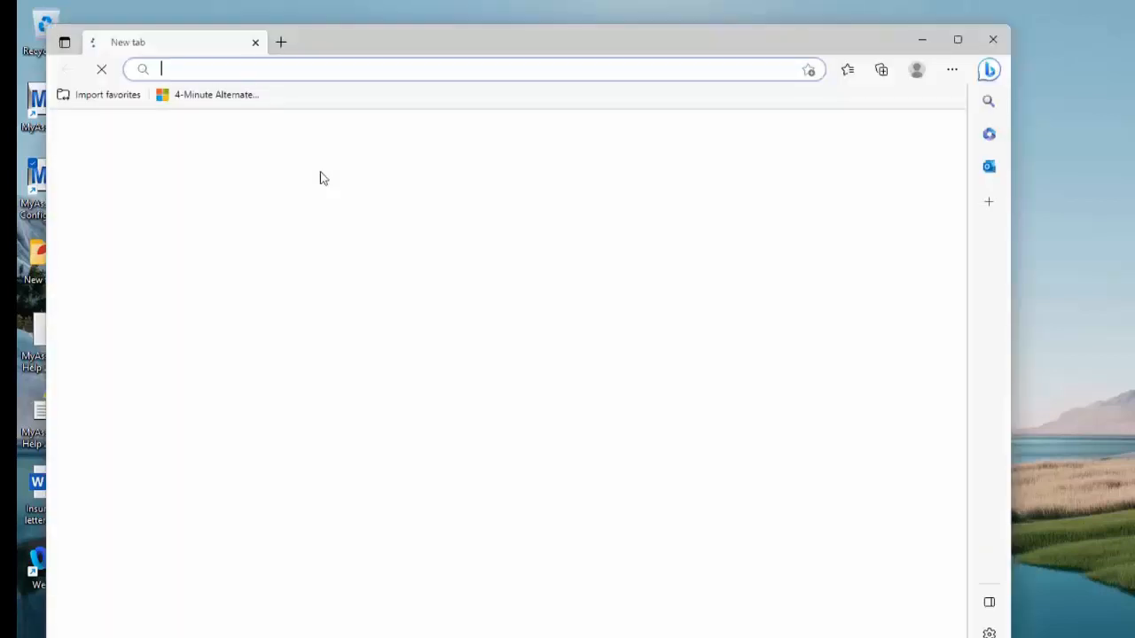
left_click(263, 72)
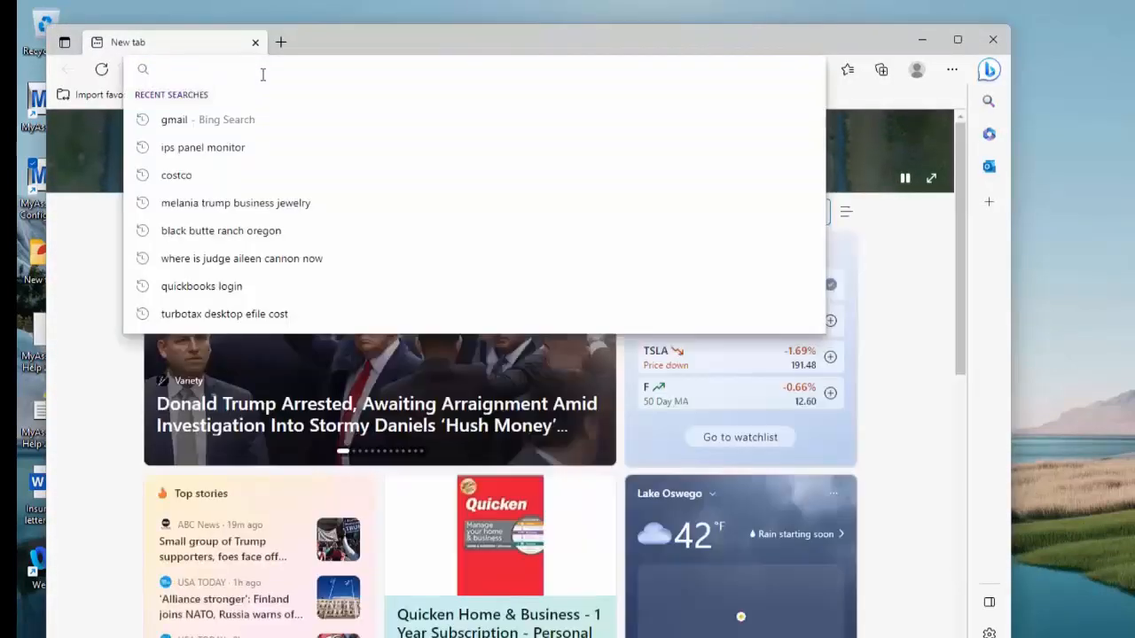
type("you")
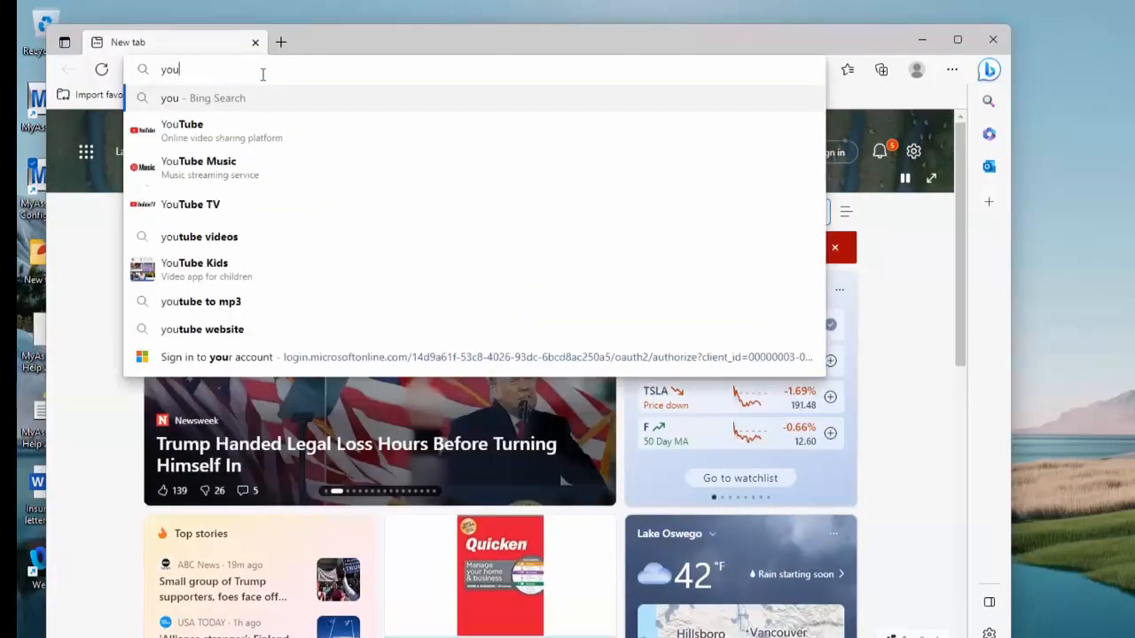
left_click(217, 125)
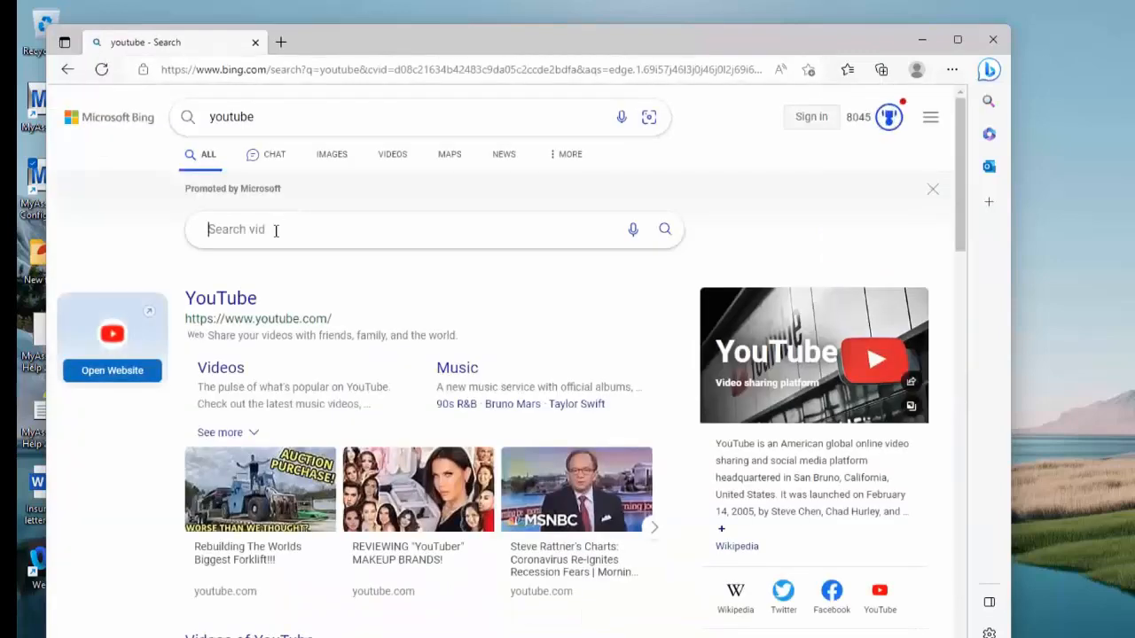
Search videos for "myassistant", browse the list of matching videos, and close the browser
left_click(290, 231)
type("mya")
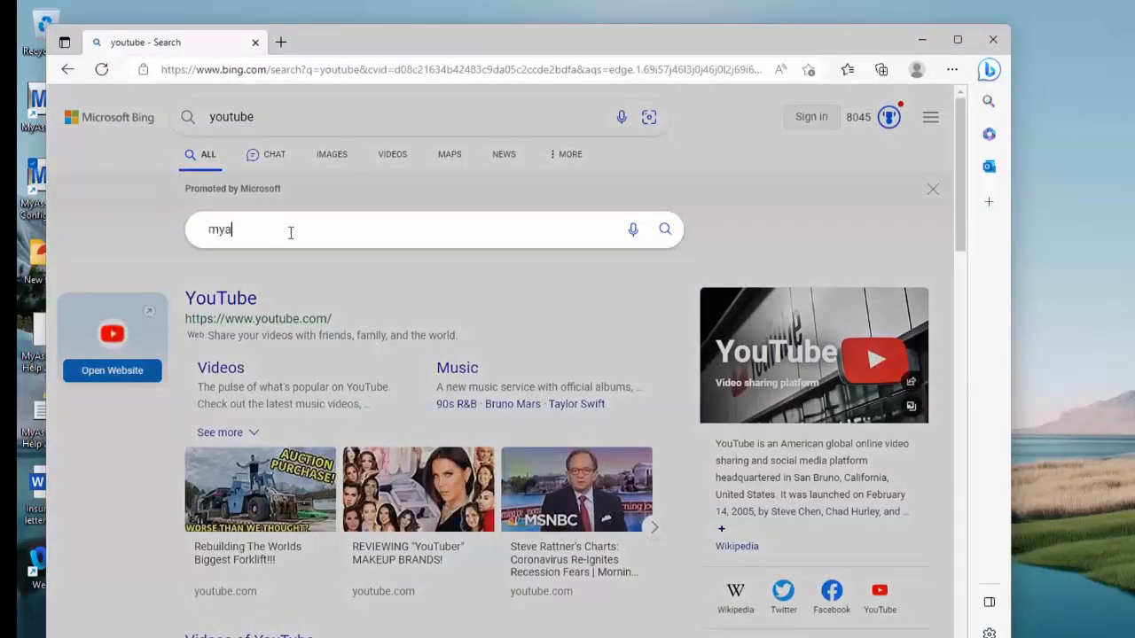
type("ssistant")
key("Return")
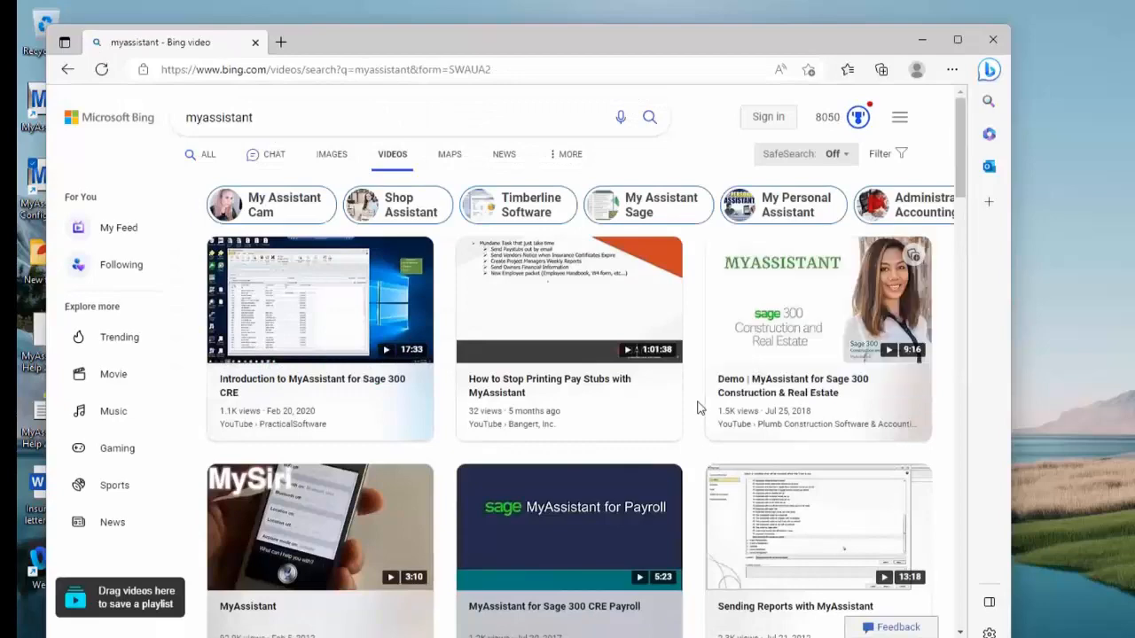
mouse_move(623, 518)
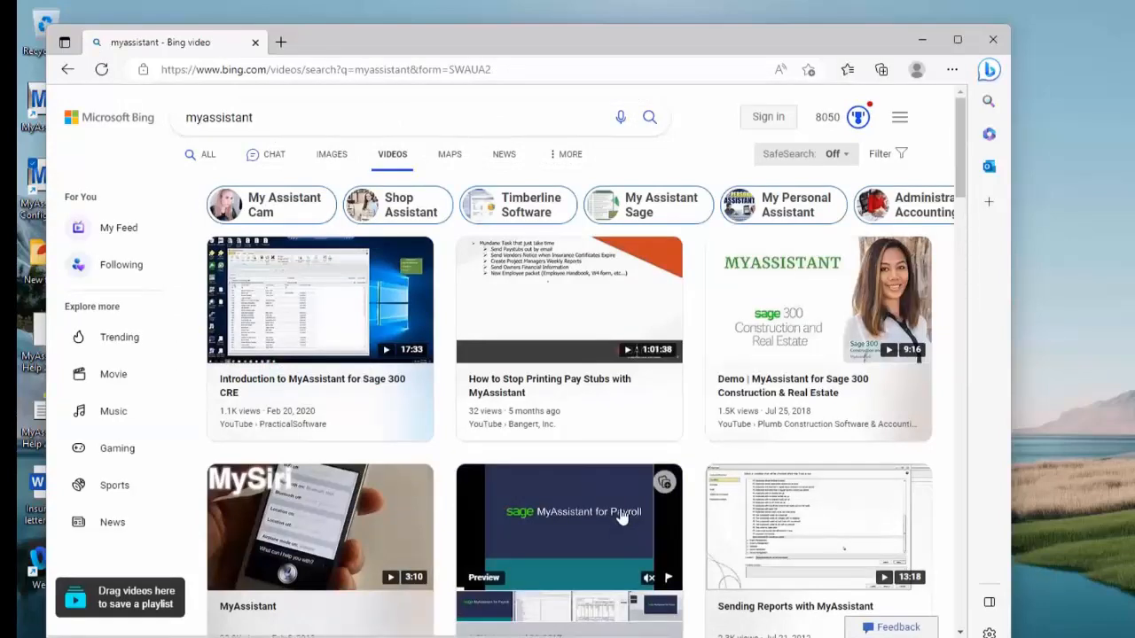
scroll(623, 518, "down", 9)
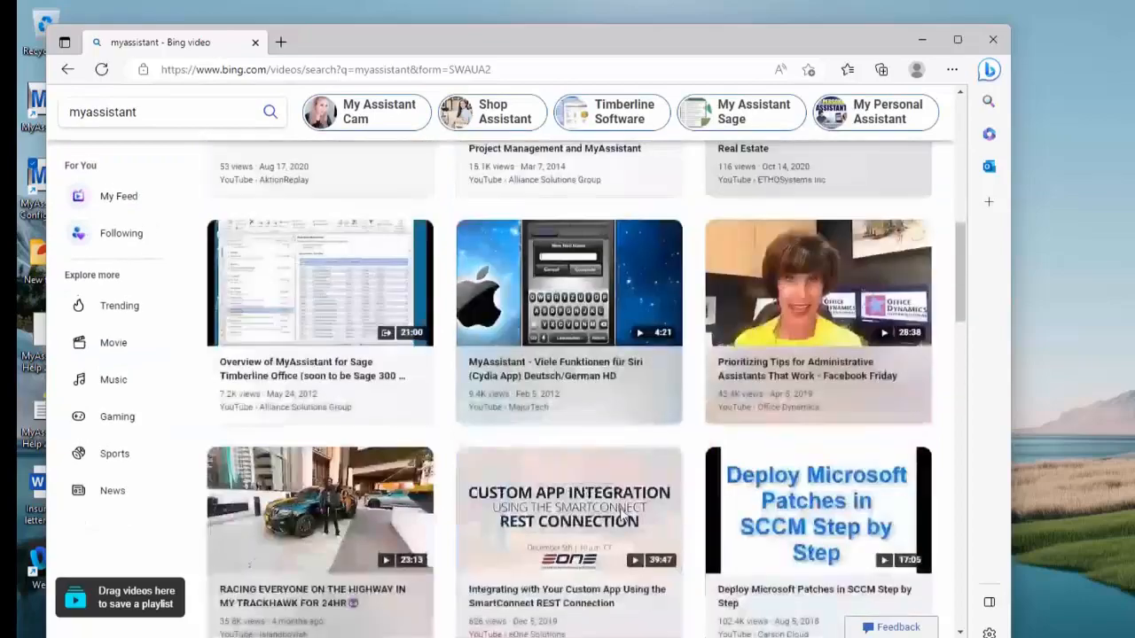
scroll(624, 518, "down", 5)
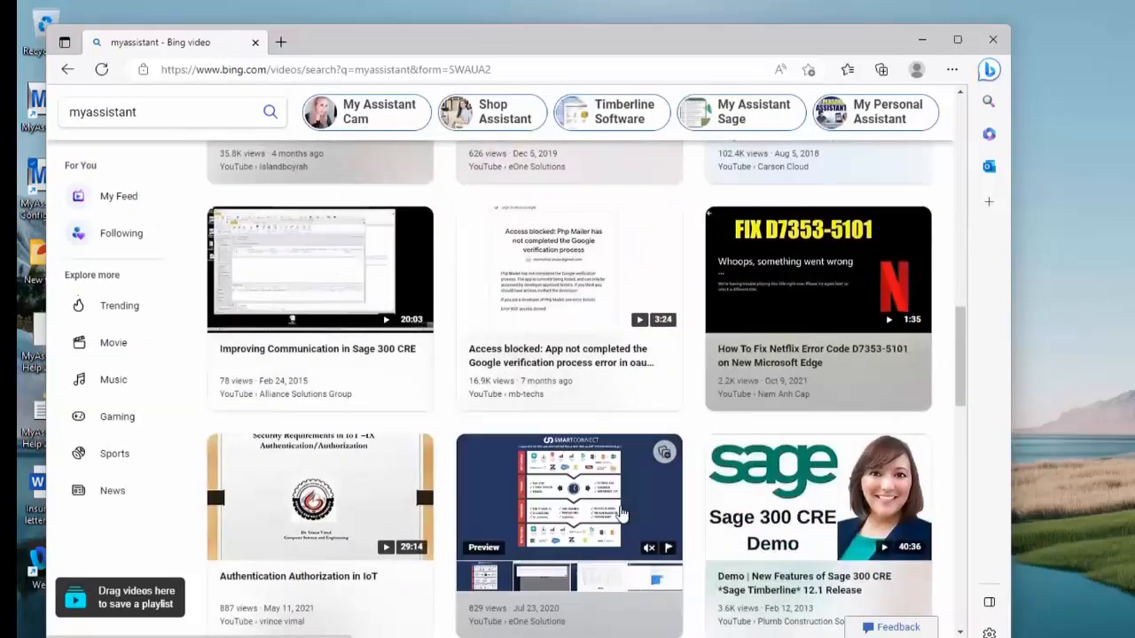
scroll(622, 514, "down", 4)
scroll(622, 515, "up", 15)
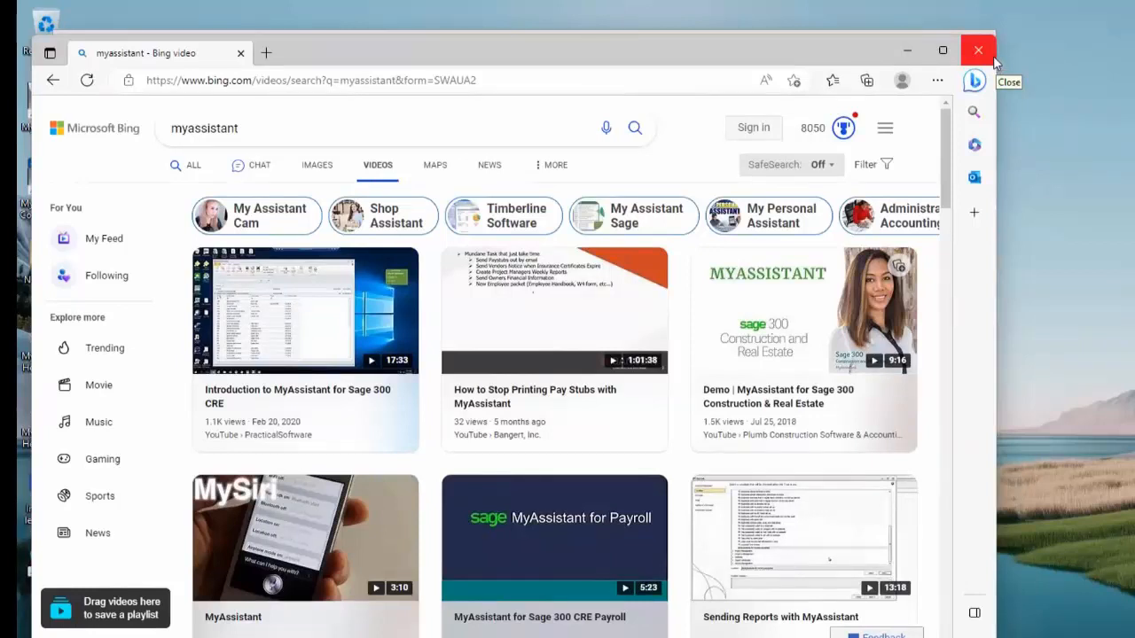
left_click(982, 49)
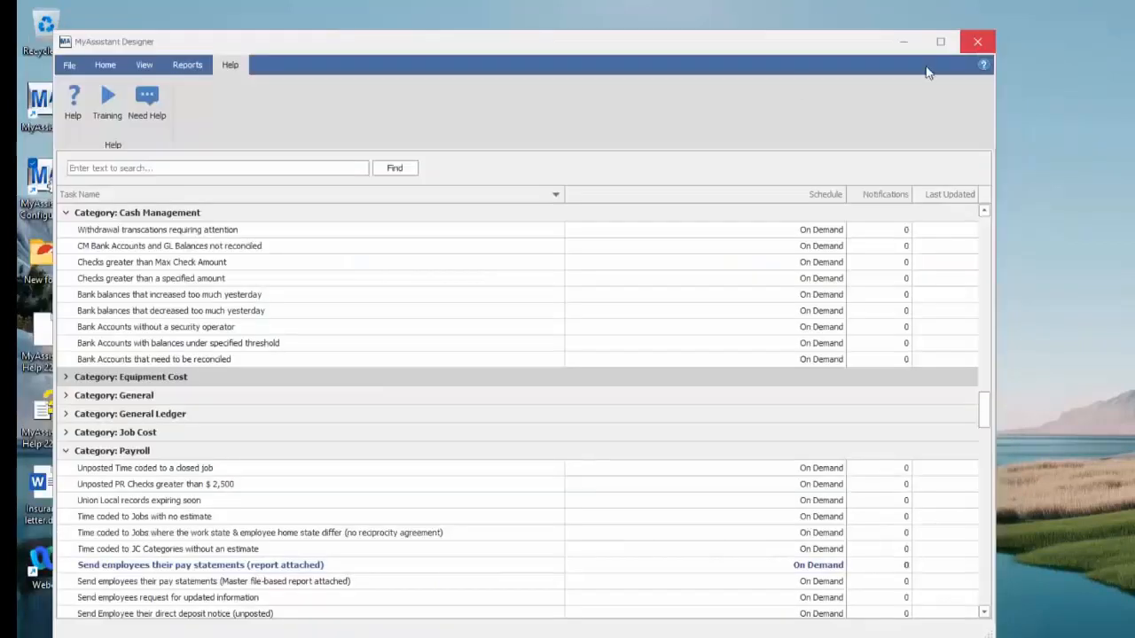
Collapse the Cash Management, Payroll, Project Management, Report Distribution and Service Management categories in the task list
left_click(65, 213)
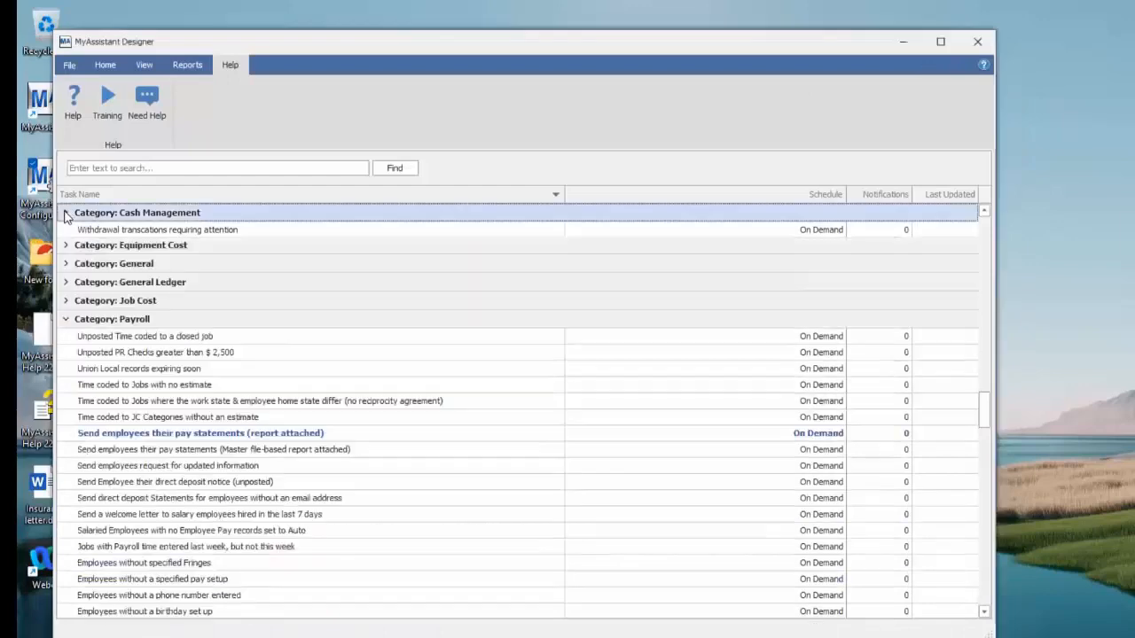
left_click(69, 306)
left_click(65, 305)
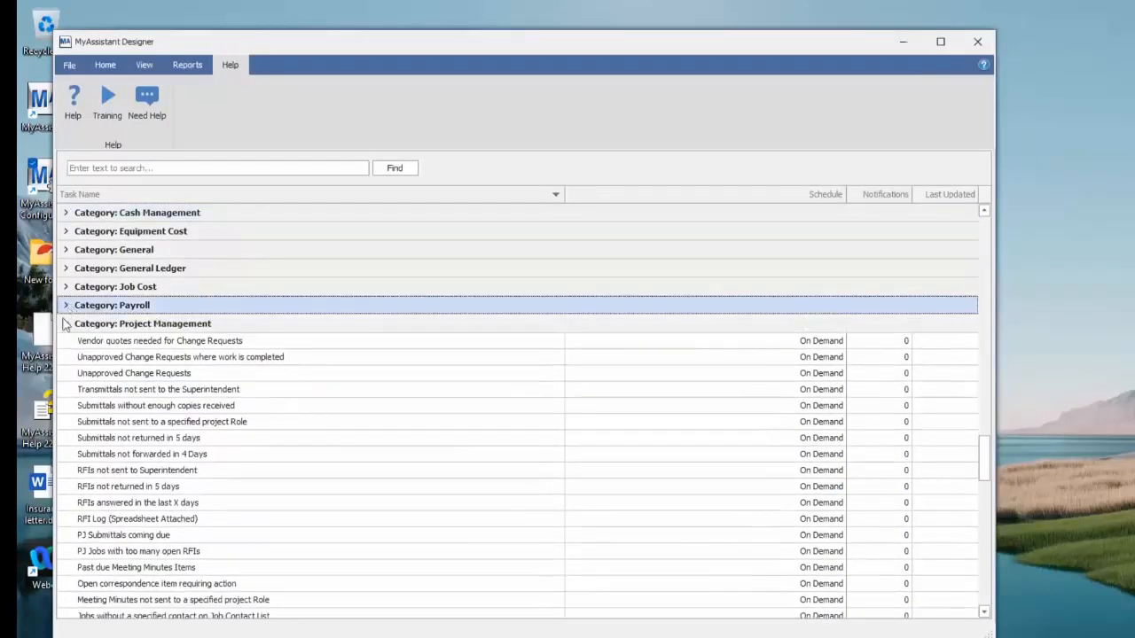
left_click(66, 324)
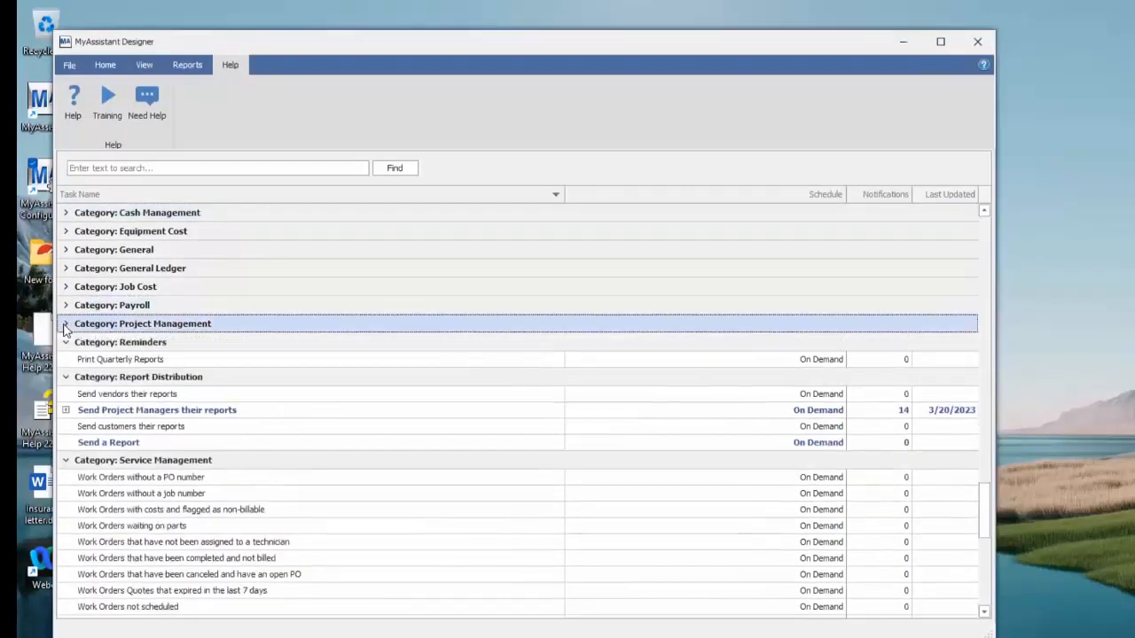
left_click(65, 377)
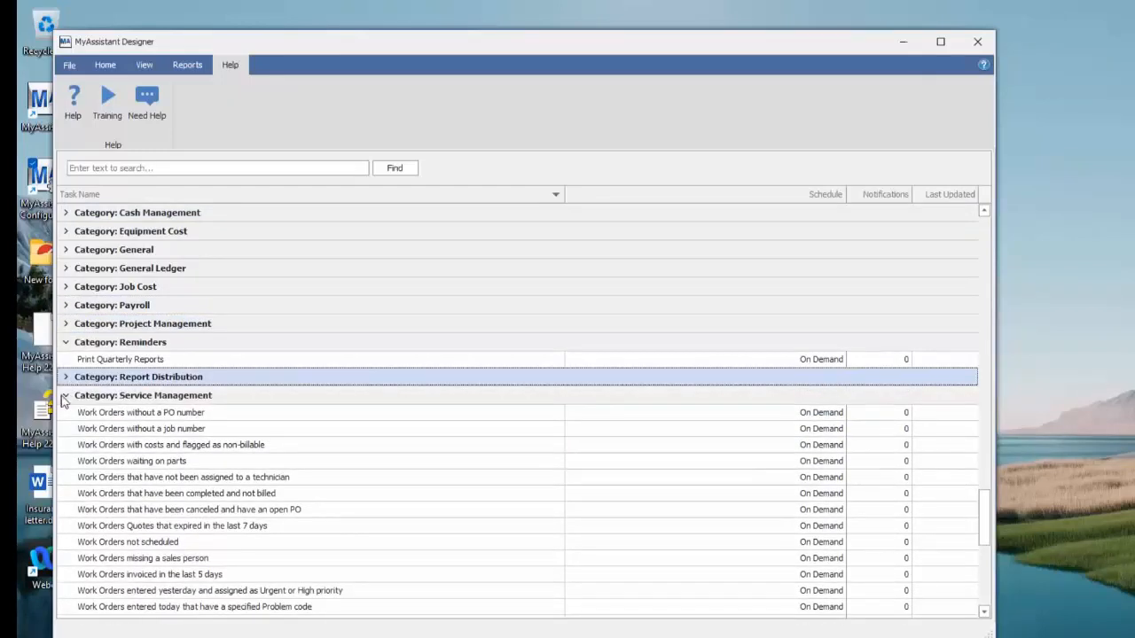
left_click(65, 396)
Activate the Vendors with open invoices or commitments and expiring insurance task with its default on-demand settings, without running it
scroll(199, 292, "up", 10)
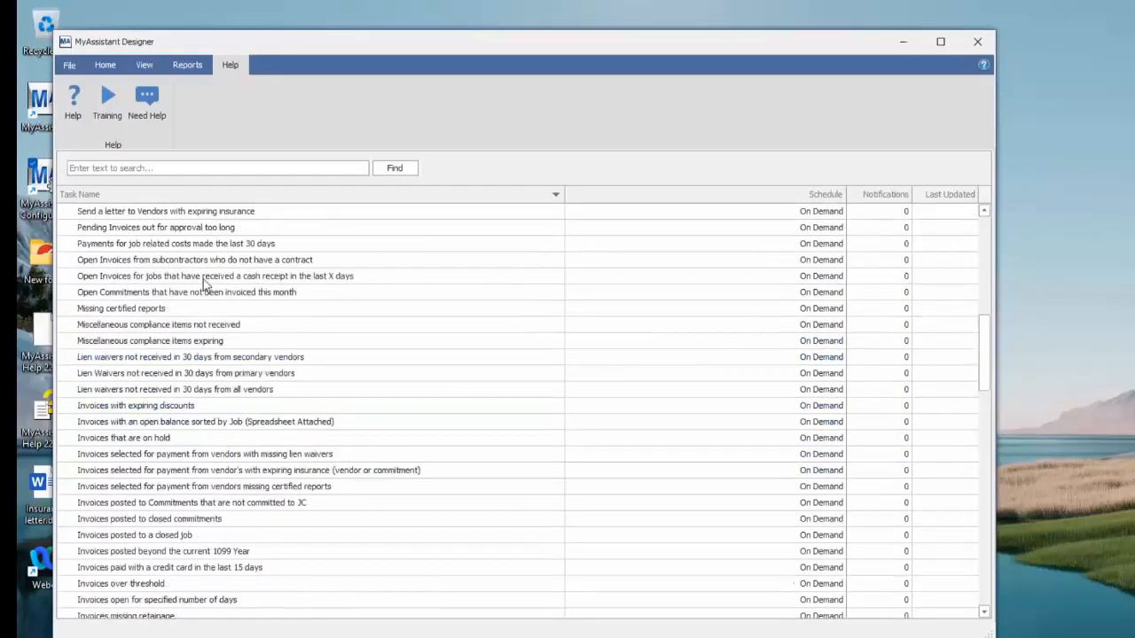
scroll(200, 292, "up", 10)
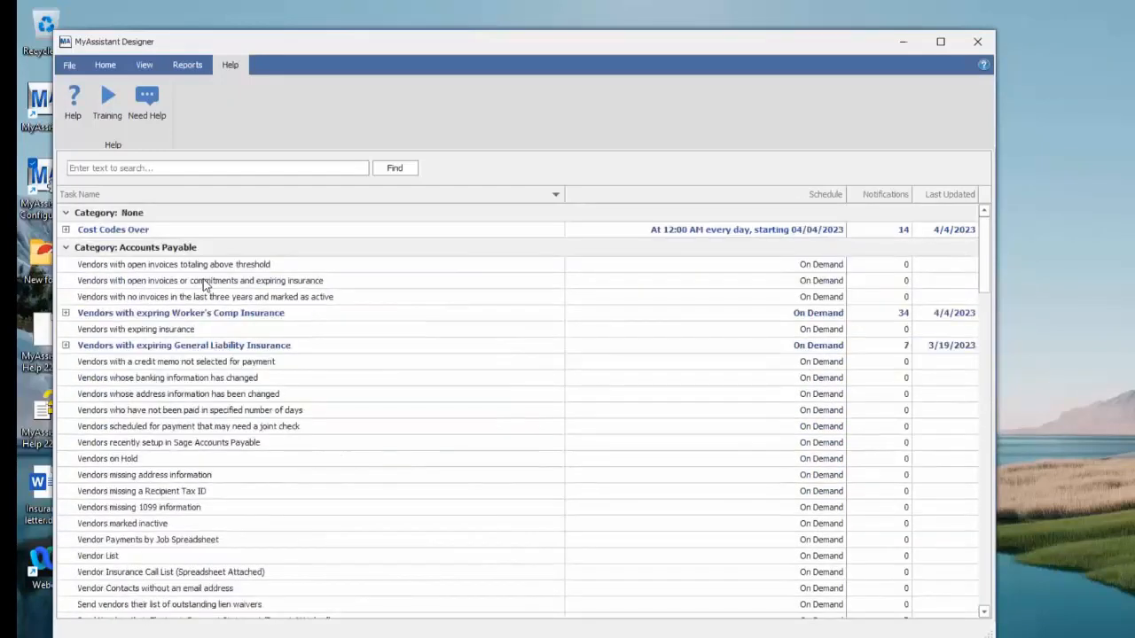
left_click(204, 397)
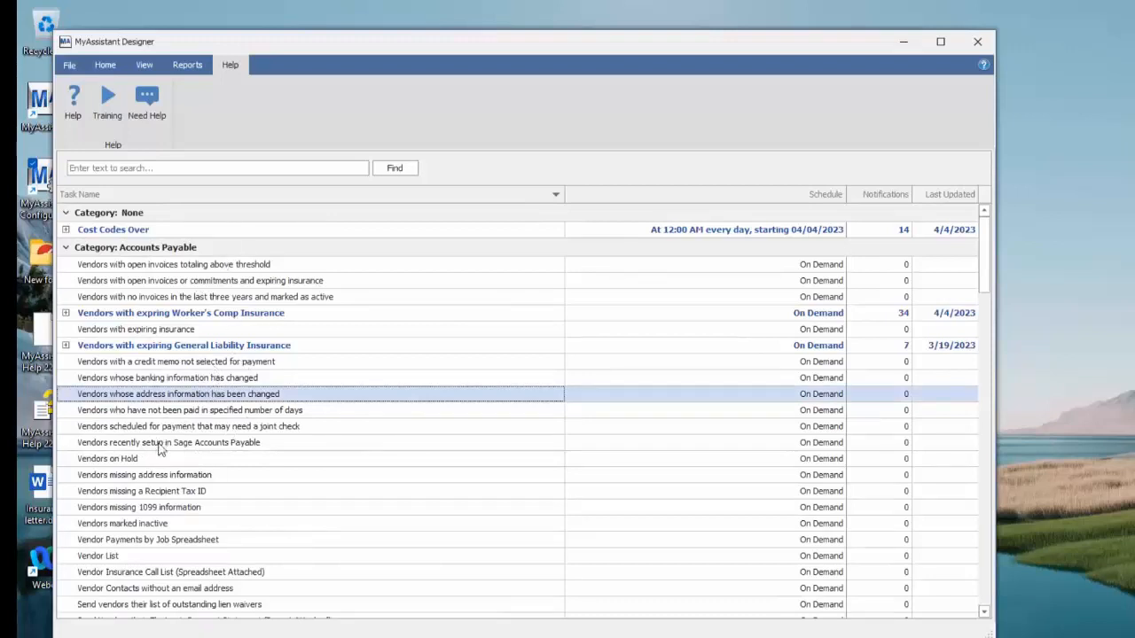
left_click(175, 283)
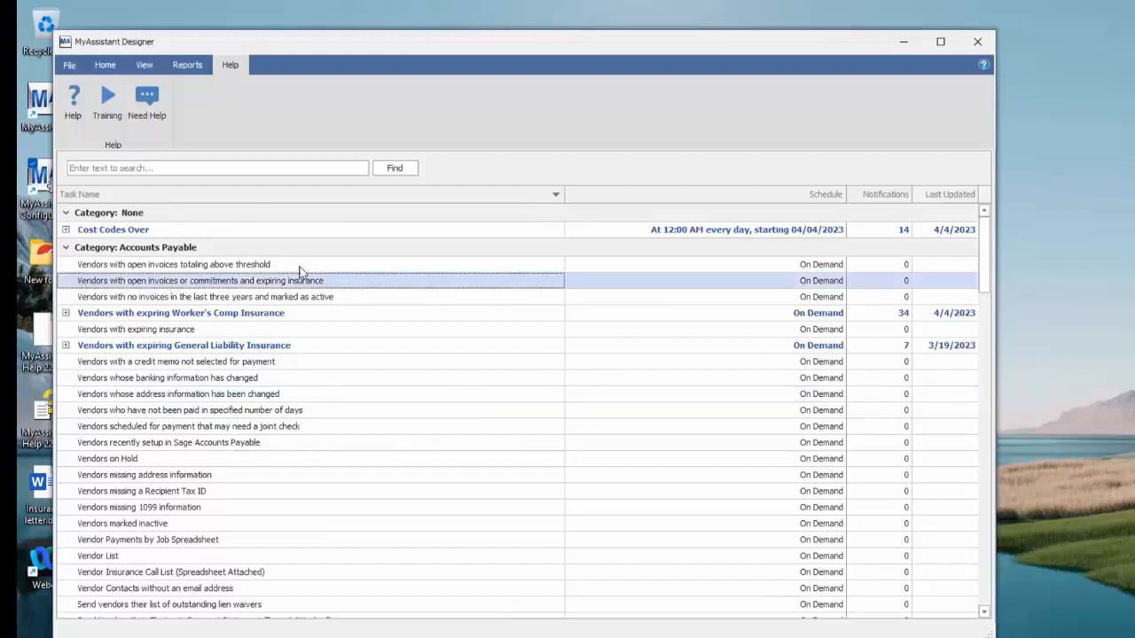
left_click(107, 66)
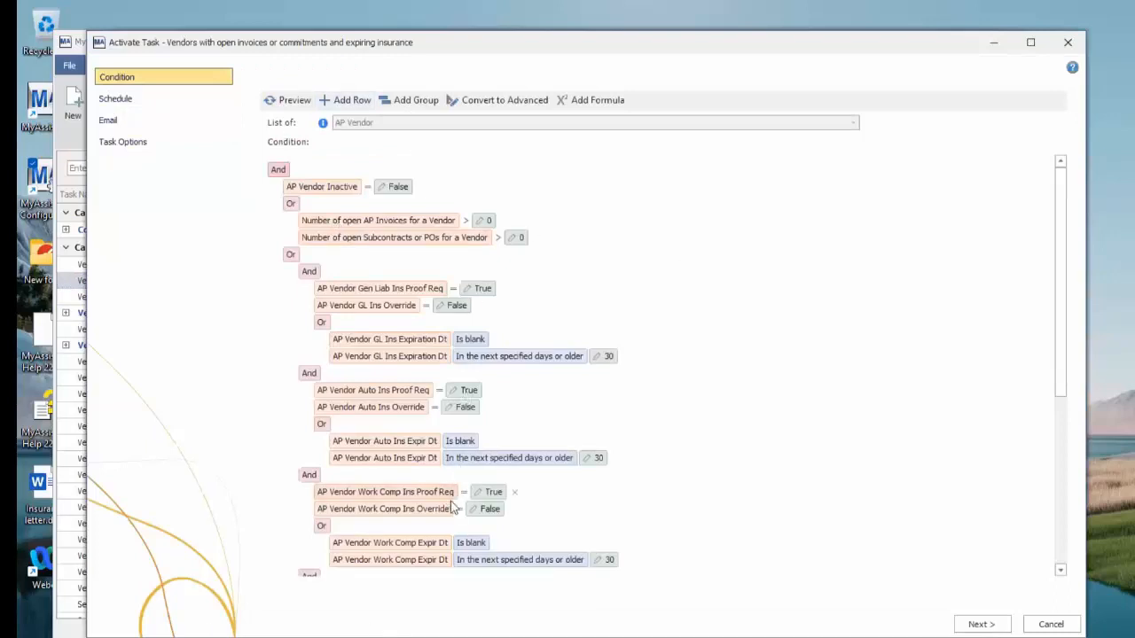
left_click(979, 624)
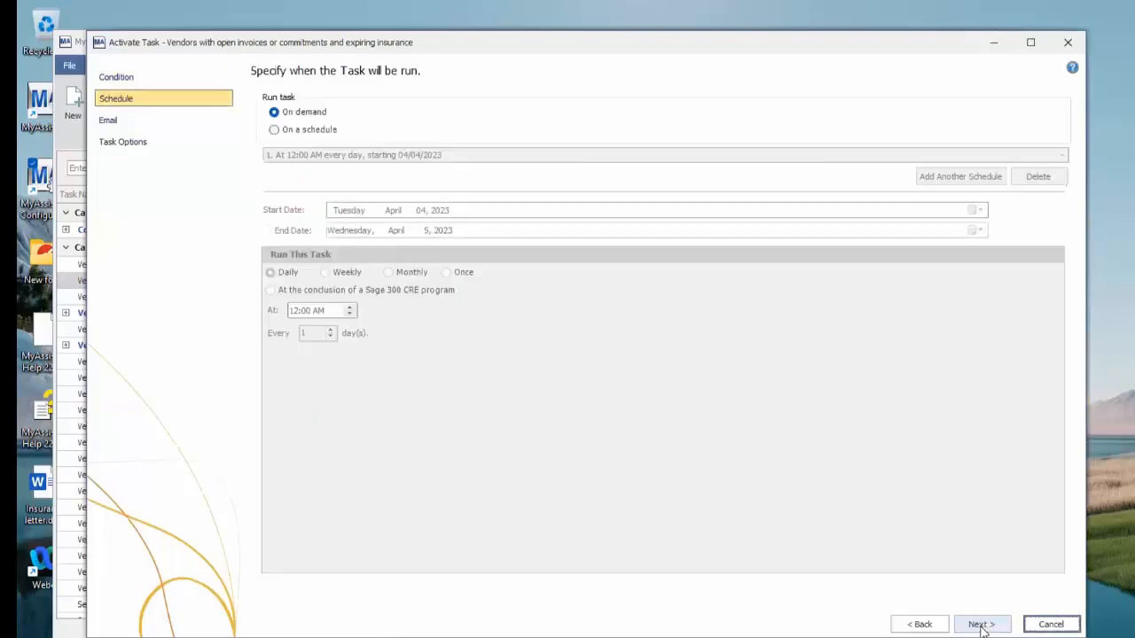
left_click(980, 624)
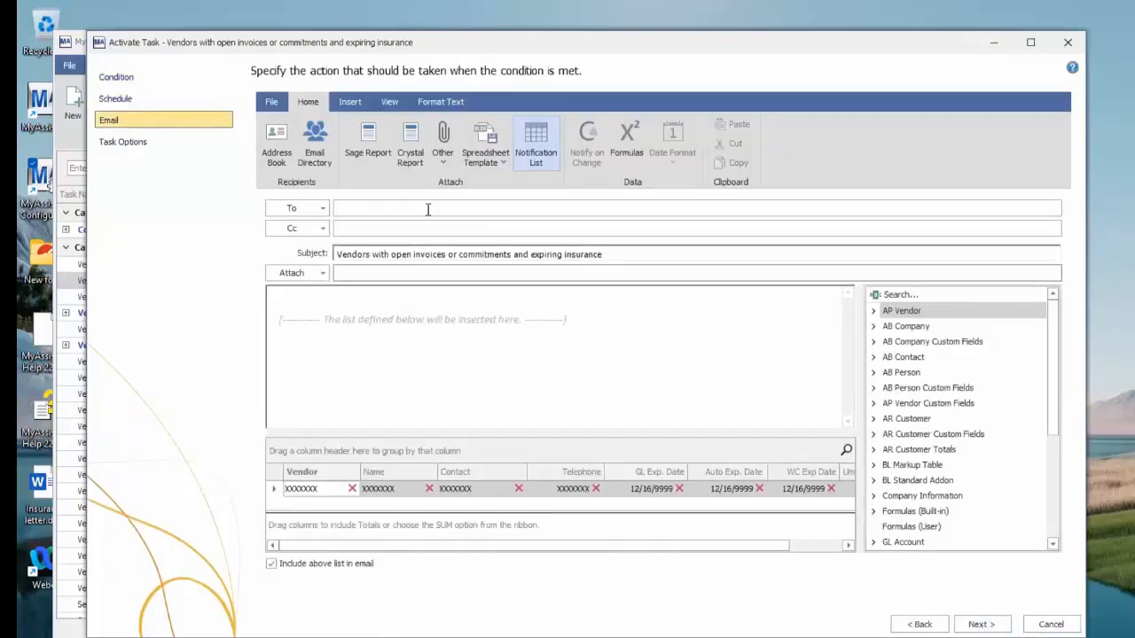
left_click(991, 626)
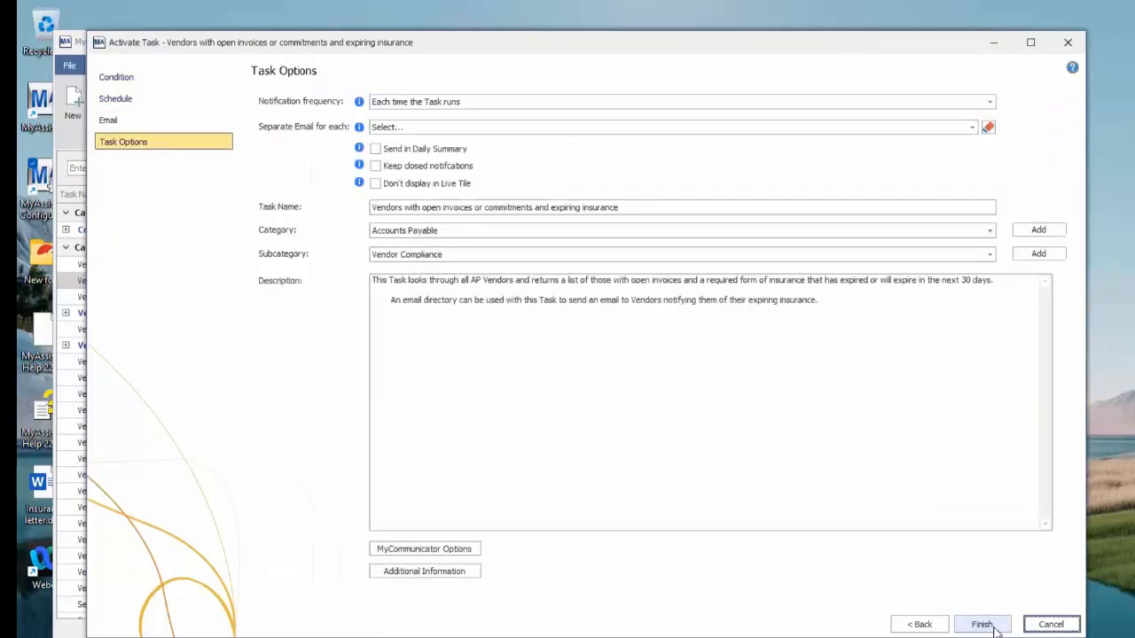
left_click(993, 628)
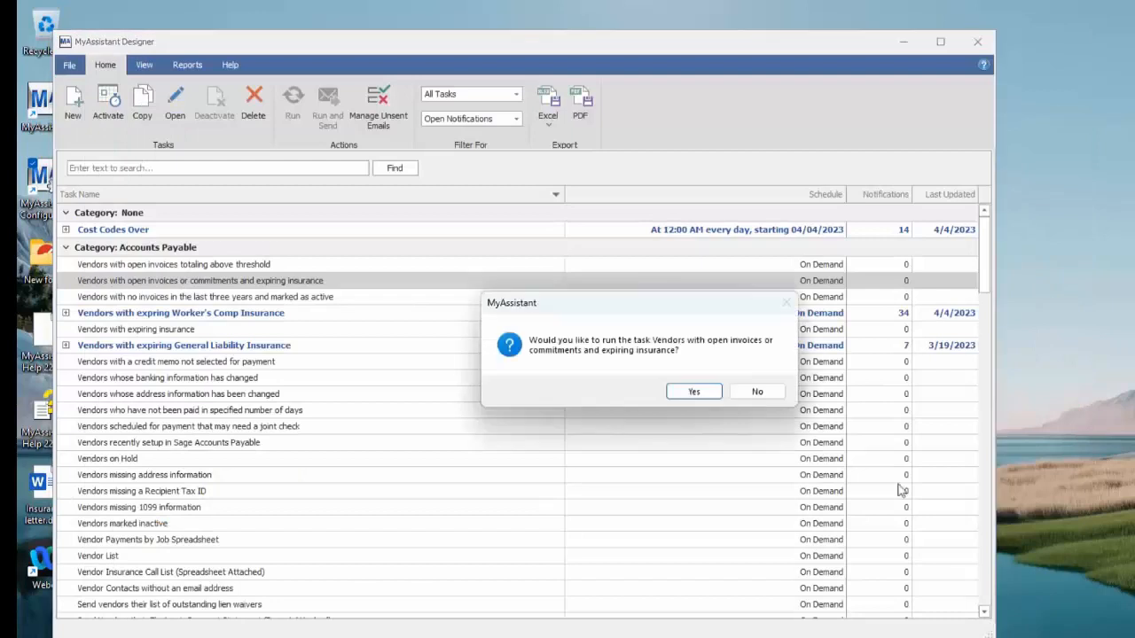
left_click(758, 389)
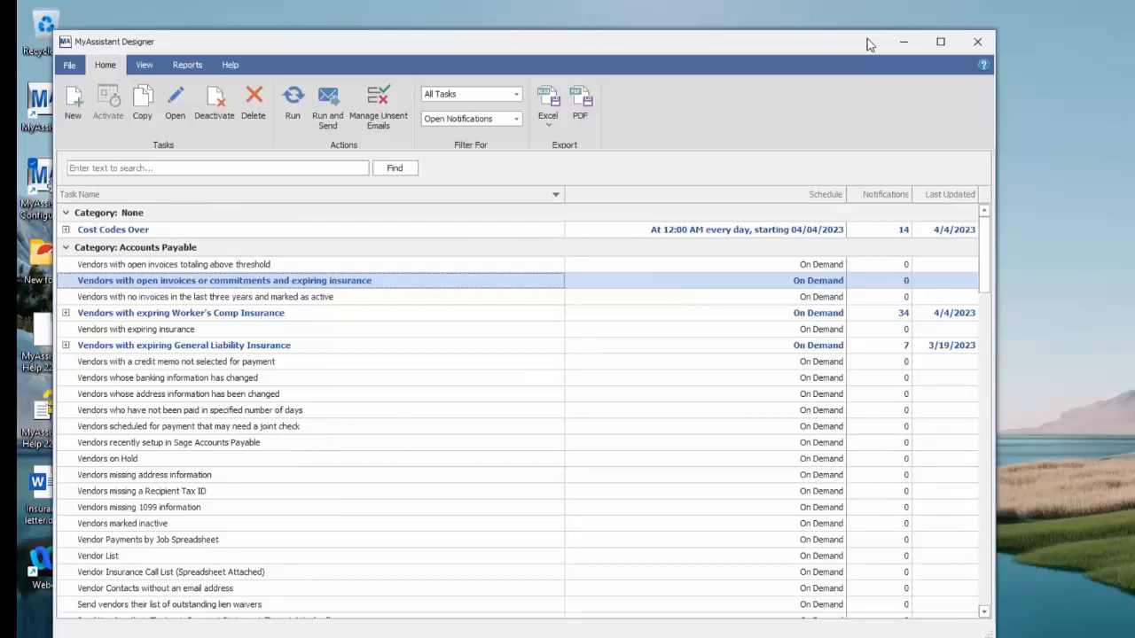
left_click_drag(869, 44, 880, 46)
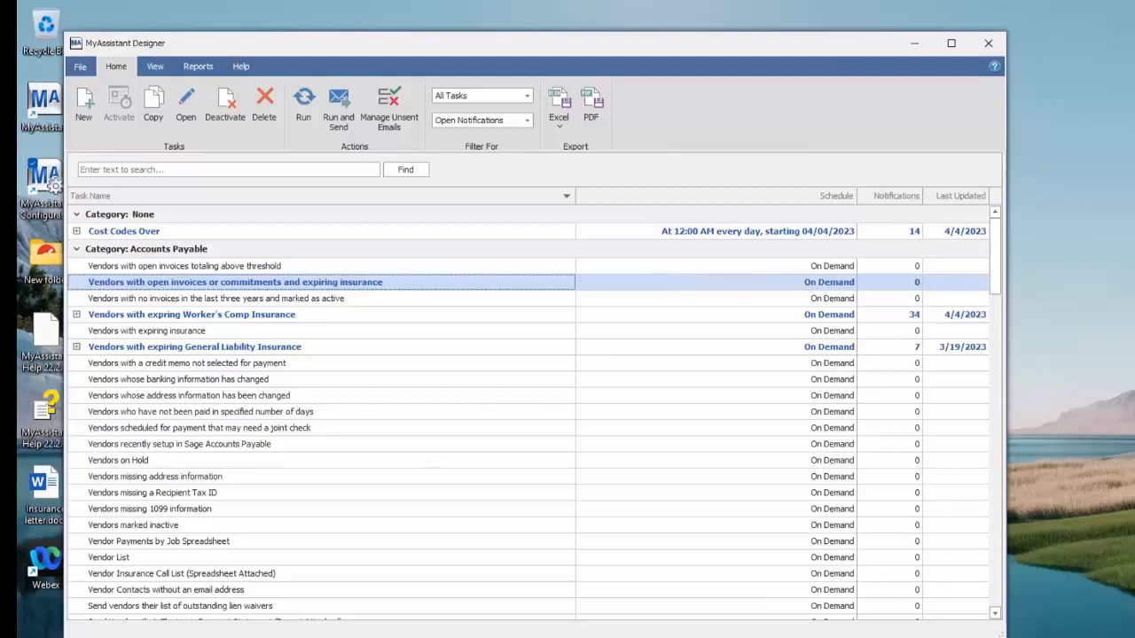
left_click(673, 20)
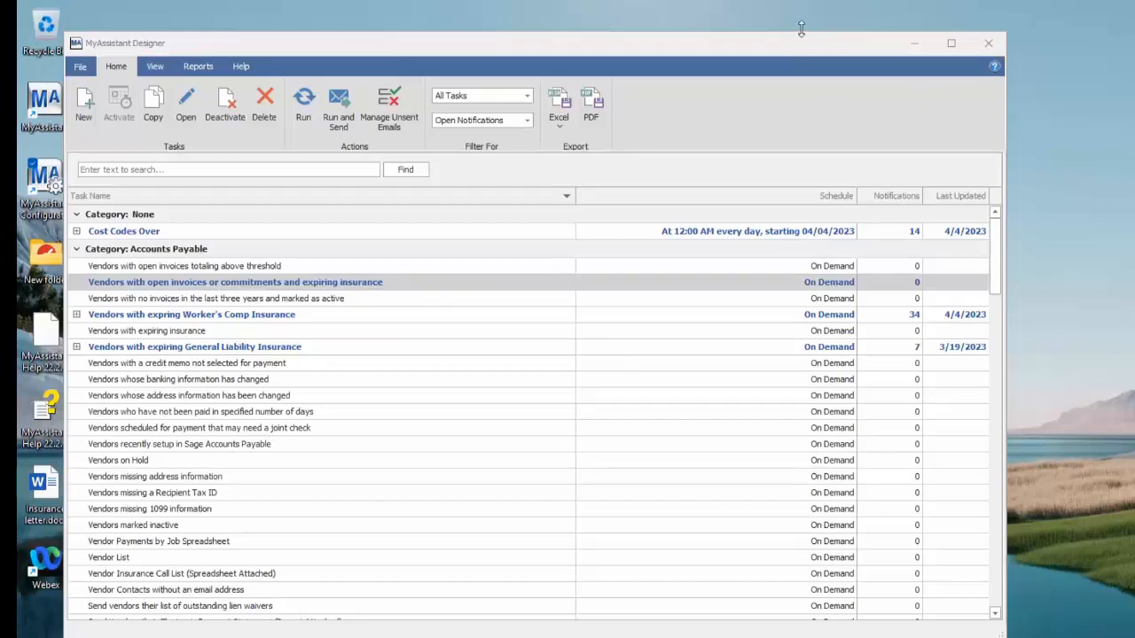
left_click_drag(800, 29, 813, 58)
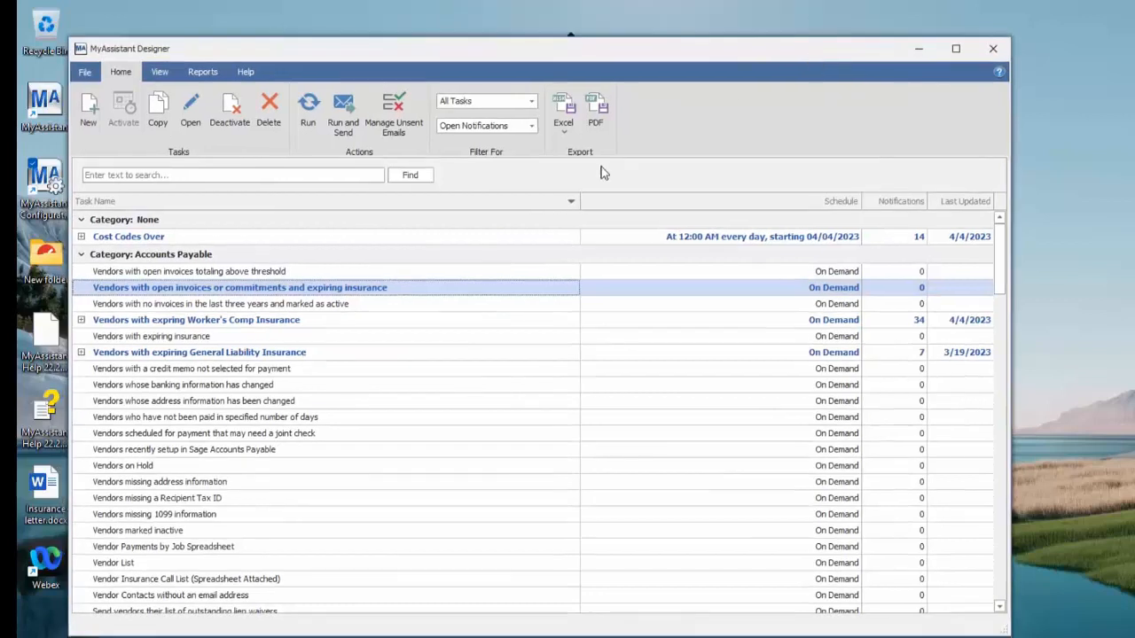